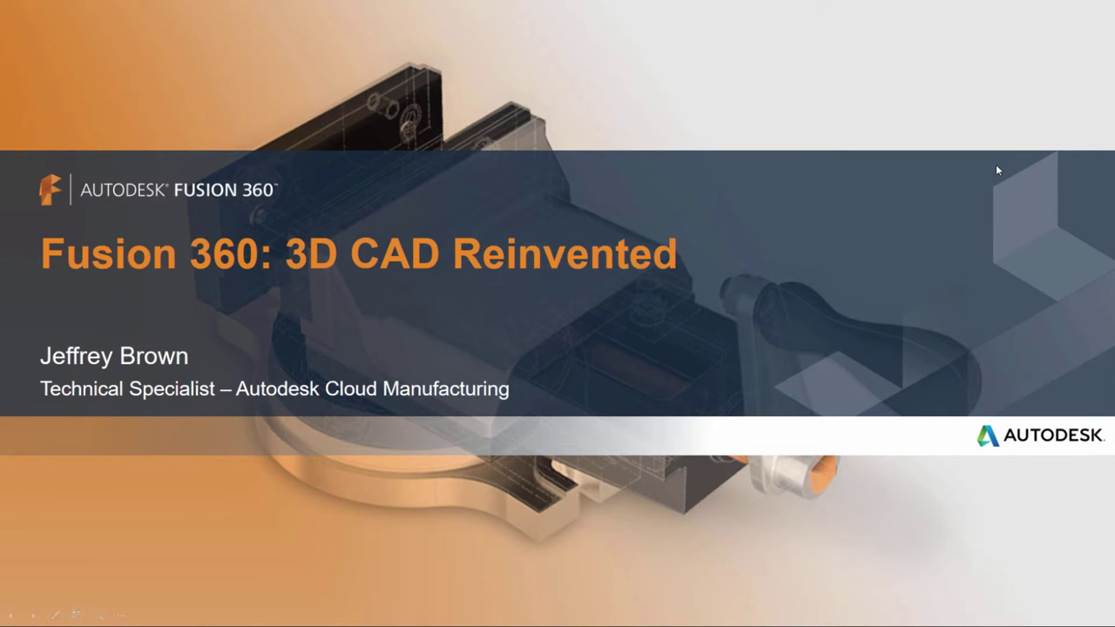
# - Advance the slideshow from the title slide to the PRODUCTION, DEMAND, PRODUCT collage
pyautogui.press('Right')
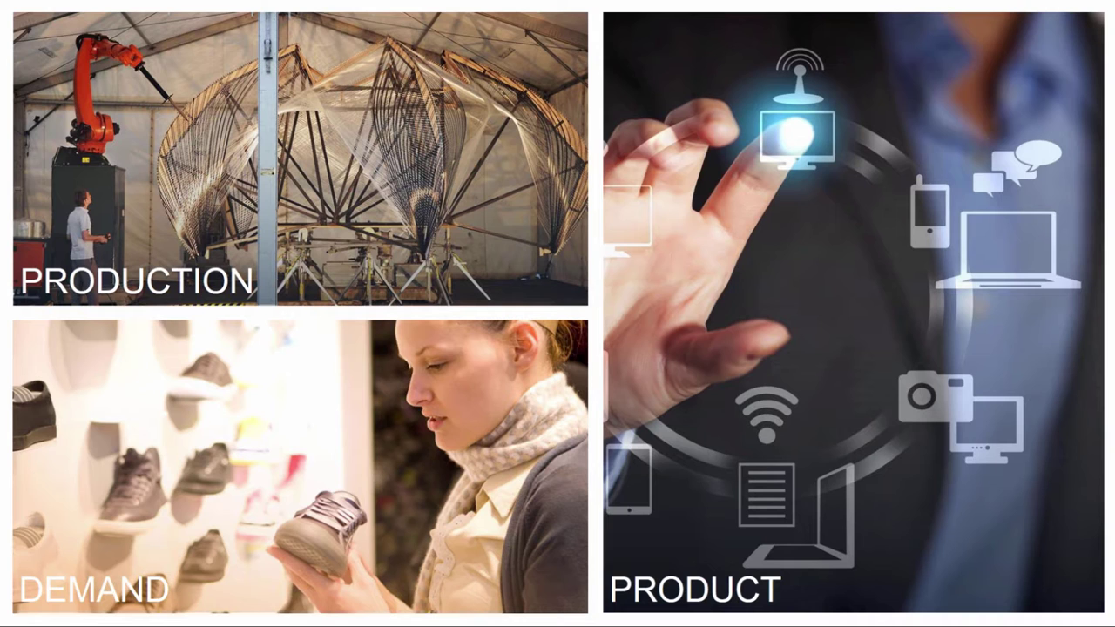
# - Advance to the Status Quo slide listing collaboration and workflow problems
pyautogui.press('Right')
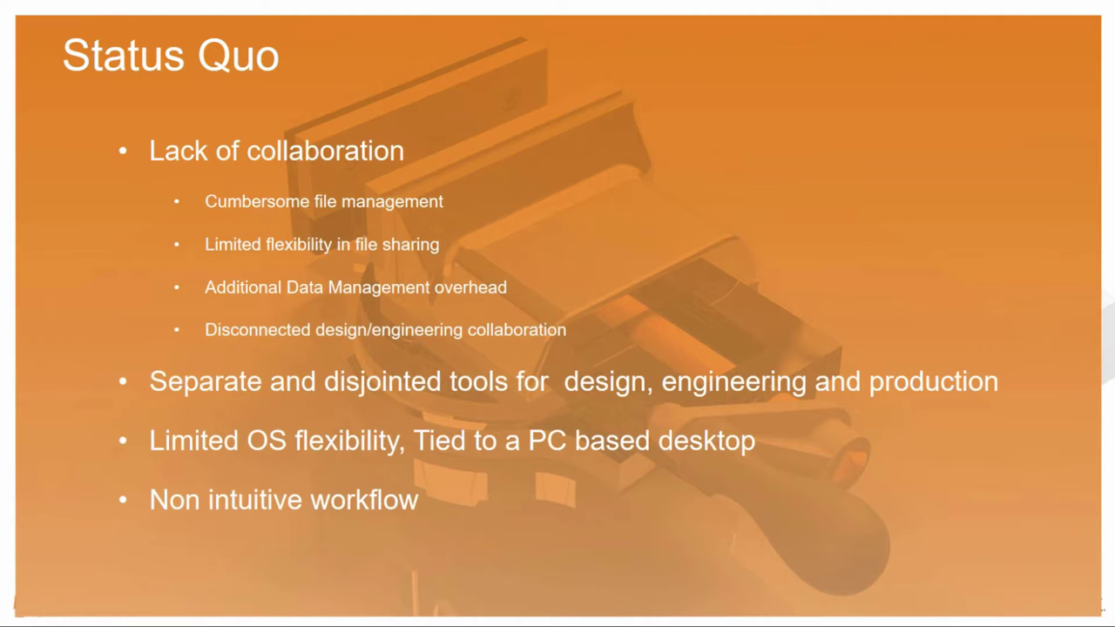
# - Advance past Business Challenges to the 'What Designers and Engineers Told Us…' slide
pyautogui.press('Right')
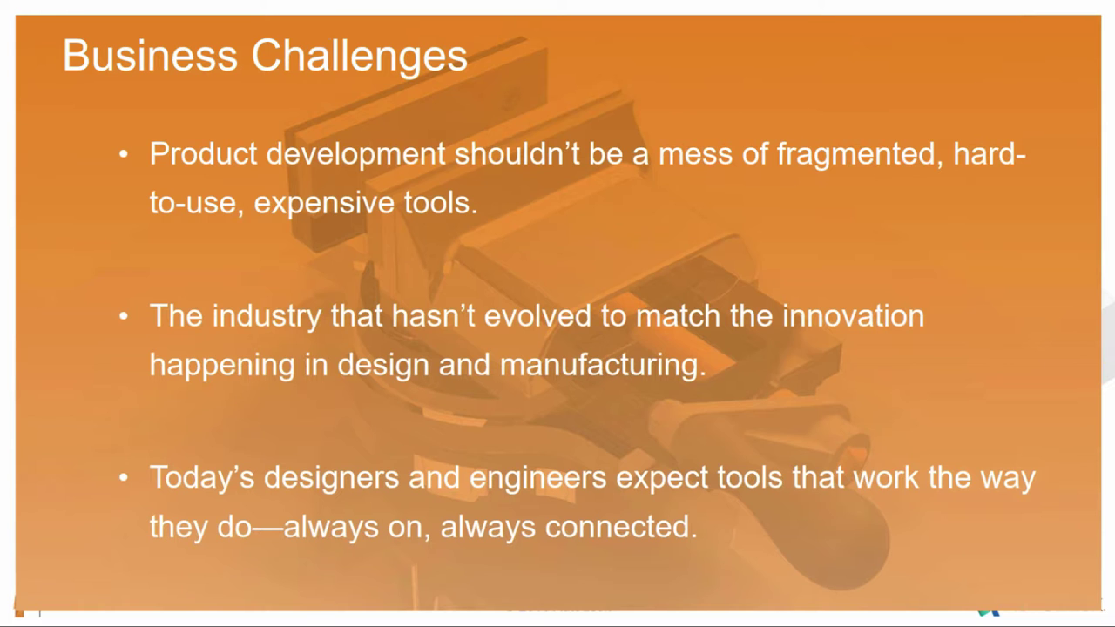
pyautogui.press('Right')
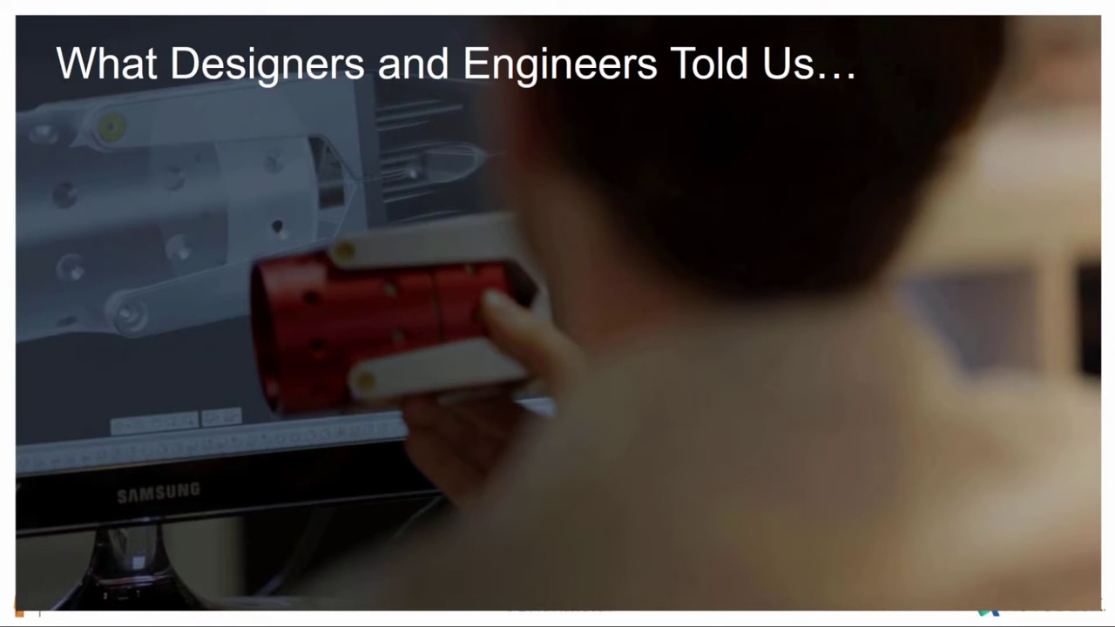
# - Reveal the word cloud including 'Reduce design tool overhead' and 'Simplify data handoff between departments'
pyautogui.press('Right')
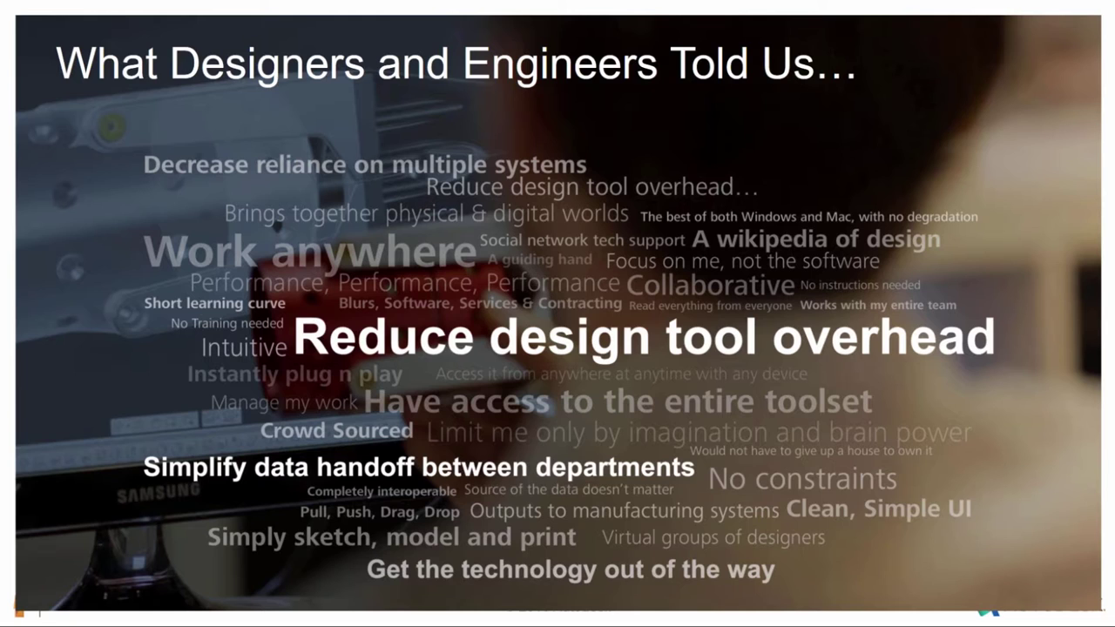
# - Advance to the slide showing FORM, FUNCTION, FABRICATE and MANAGE stages
pyautogui.press('Right')
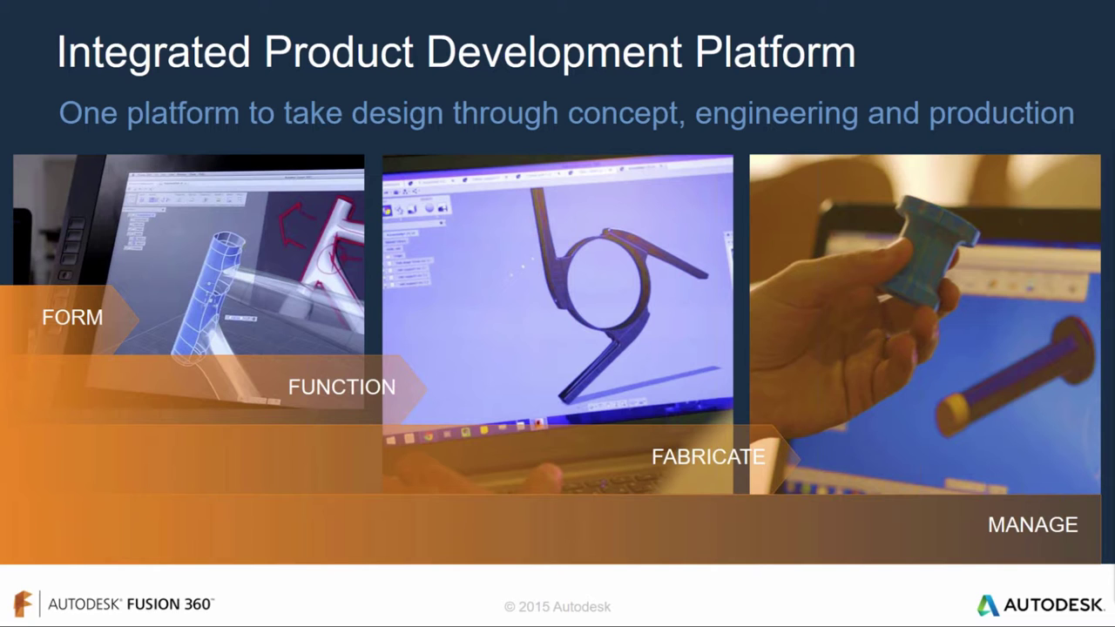
# - Advance past the last content slide to the closing Autodesk slide
pyautogui.press('Right')
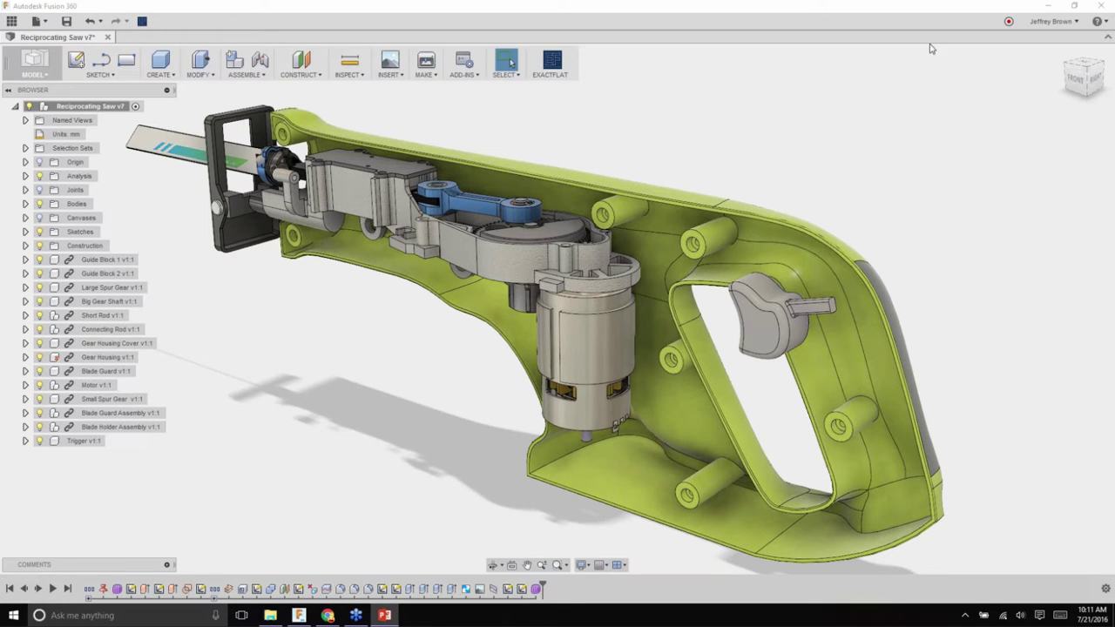
# - Bring the Fusion 360 Reciprocating Saw v7 design window to the front
pyautogui.click(819, 170)
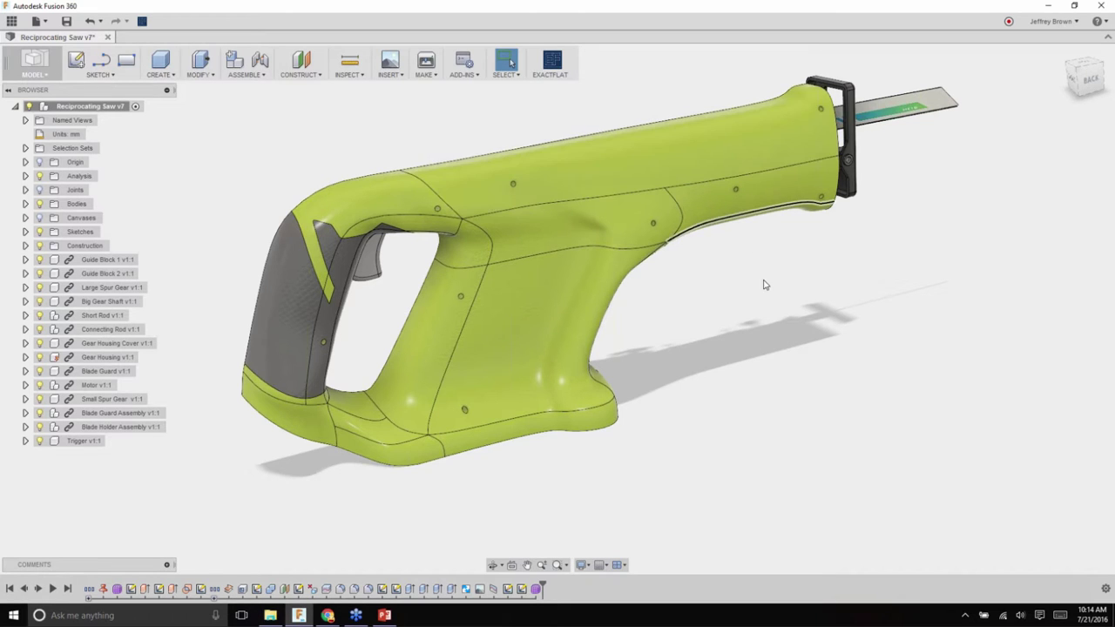
# - Hide Body19, show the saw housing reference canvas, and view from the FRONT
pyautogui.scroll(3, 764, 285)
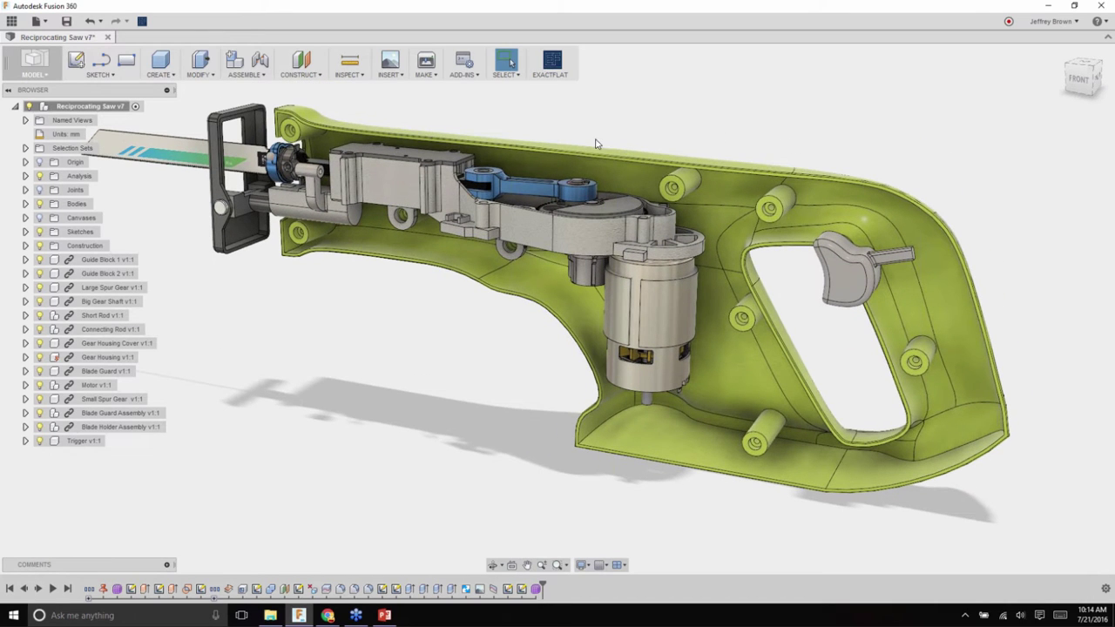
pyautogui.click(26, 204)
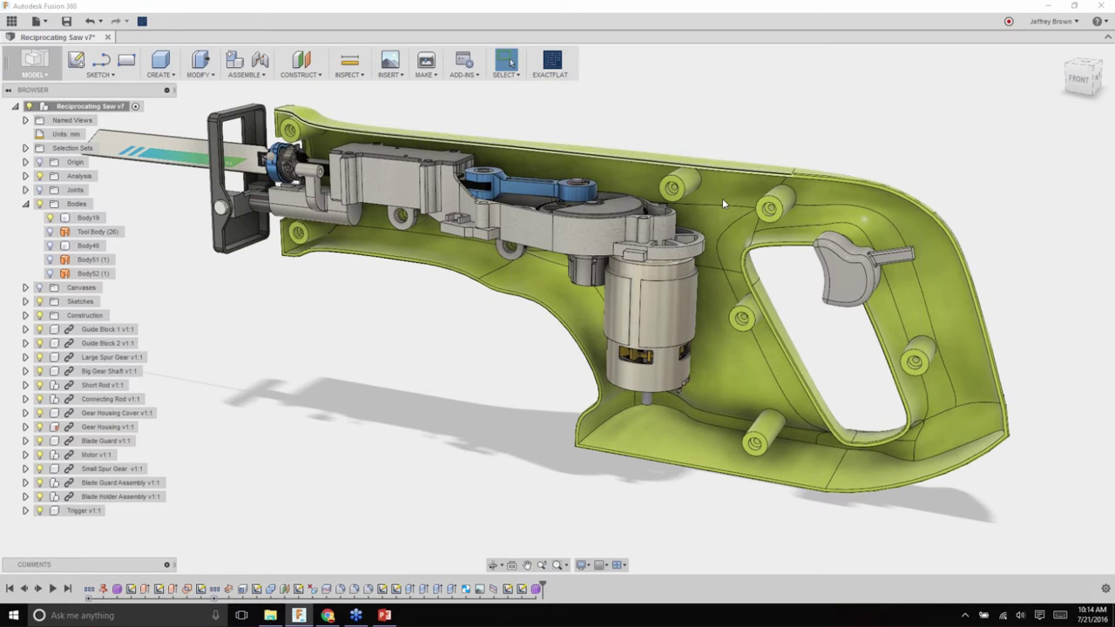
pyautogui.click(50, 218)
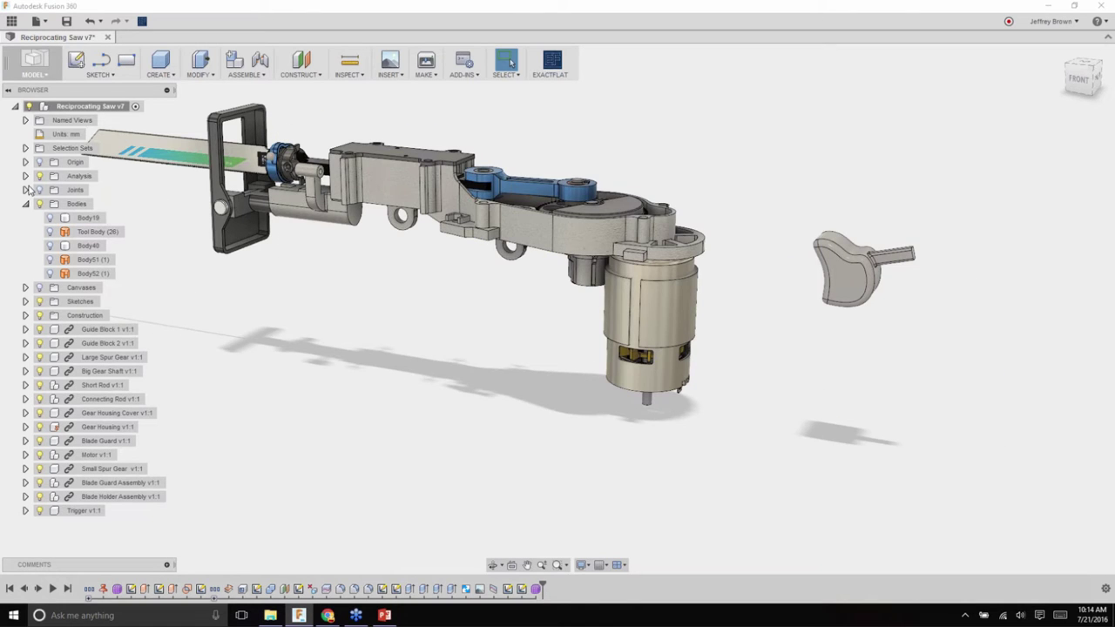
pyautogui.click(39, 288)
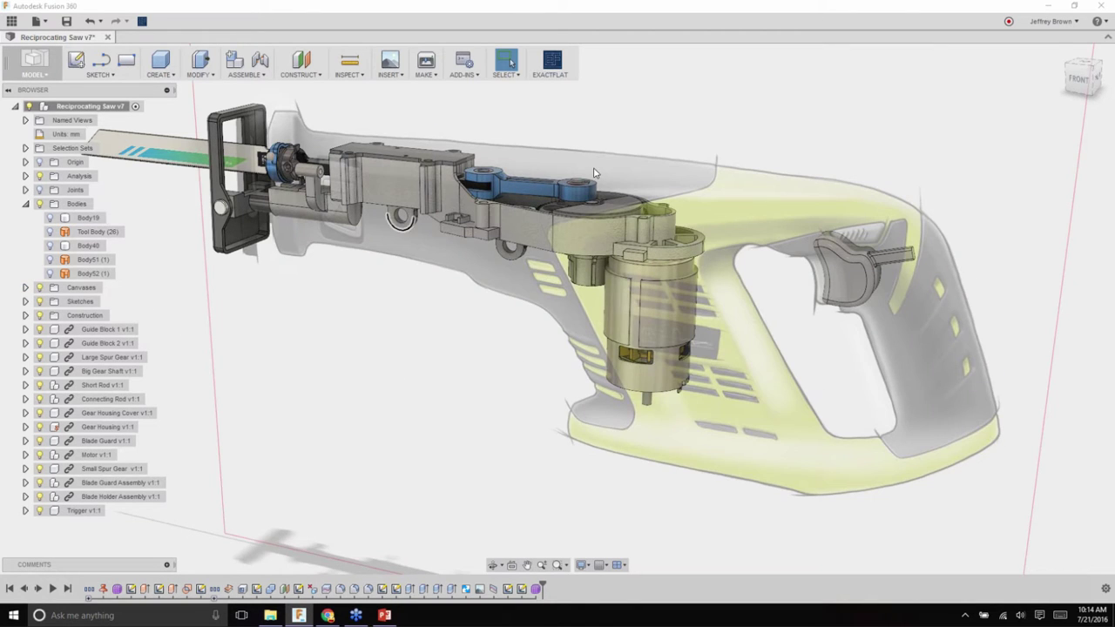
pyautogui.click(1078, 81)
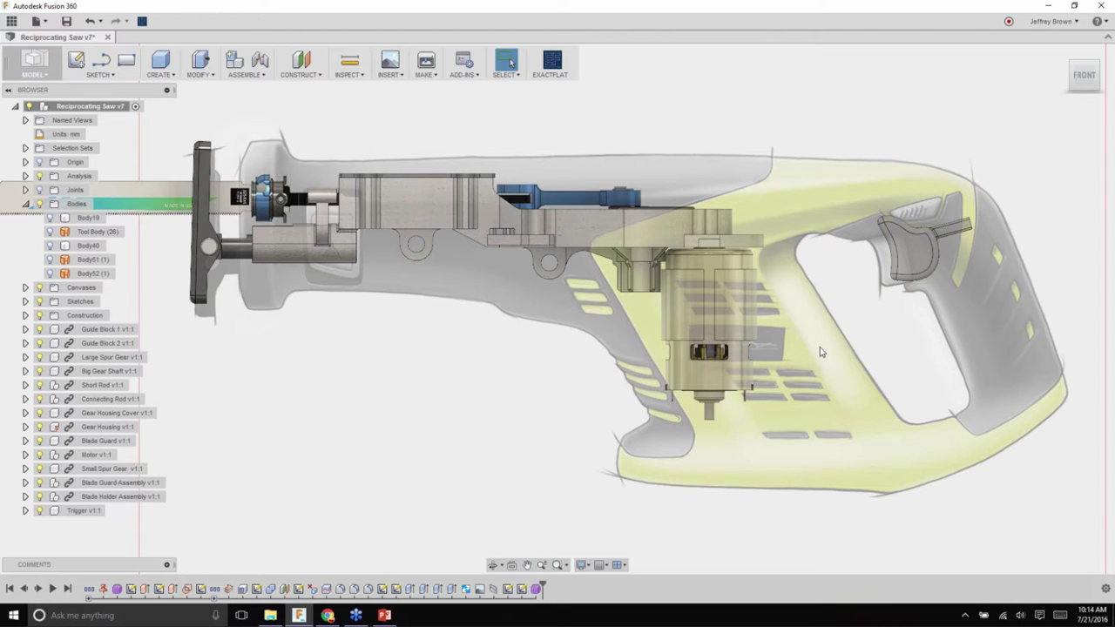
# - Edit the Form3 timeline feature and orbit to a side-on view of its T-spline surfaces
pyautogui.doubleClick(535, 590)
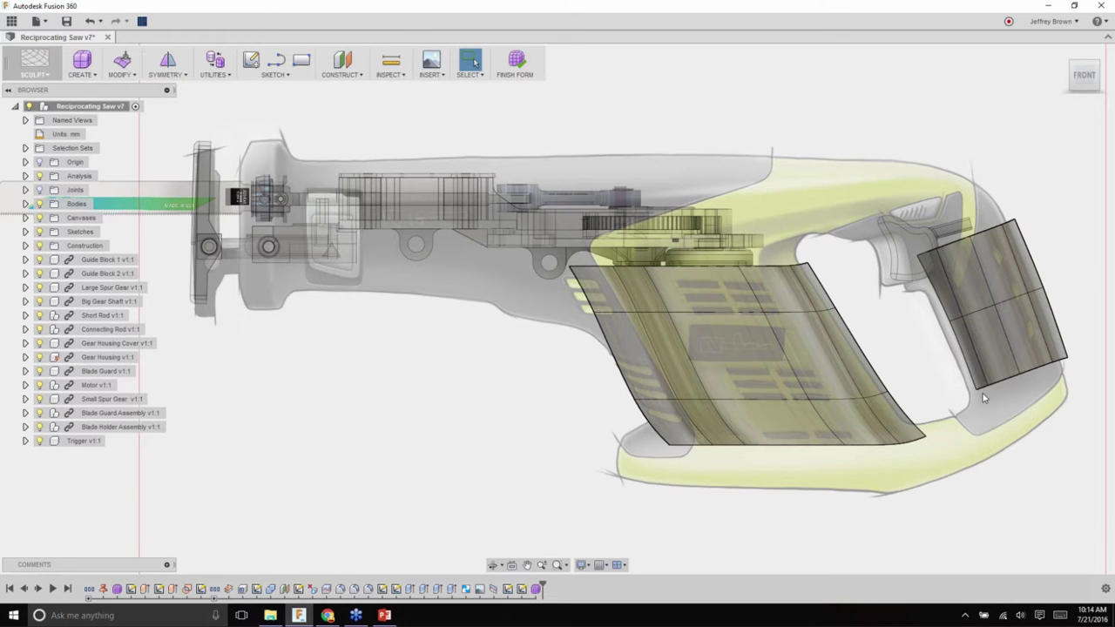
pyautogui.keyDown('shift'); pyautogui.moveTo(971, 396); pyautogui.dragTo(811, 390, button='middle'); pyautogui.keyUp('shift')
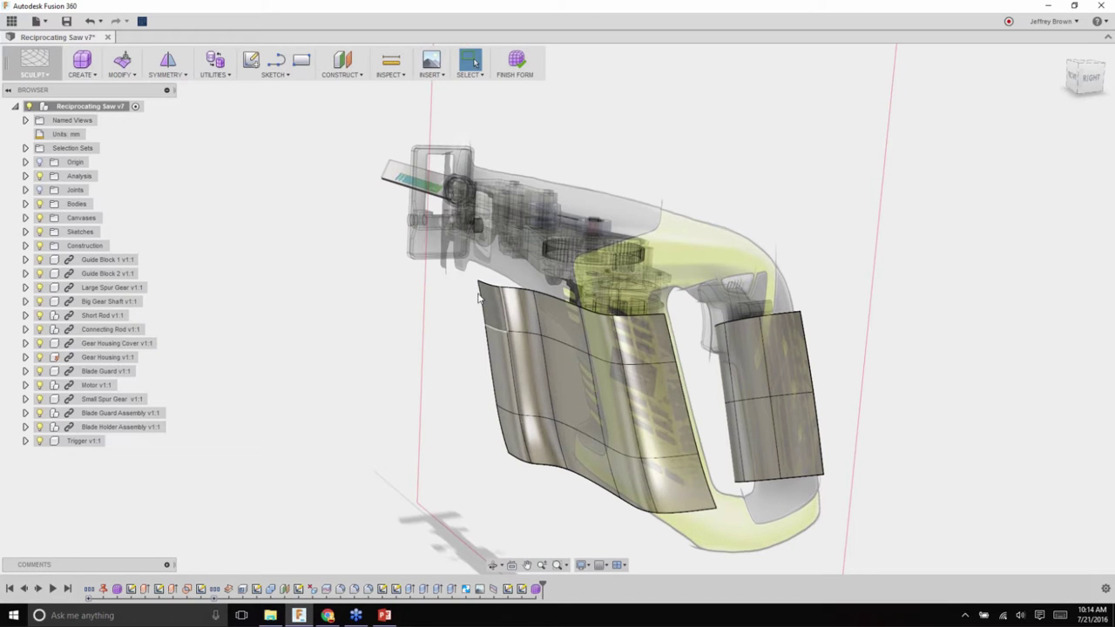
pyautogui.keyDown('shift'); pyautogui.moveTo(493, 301); pyautogui.dragTo(615, 155, button='middle'); pyautogui.keyUp('shift')
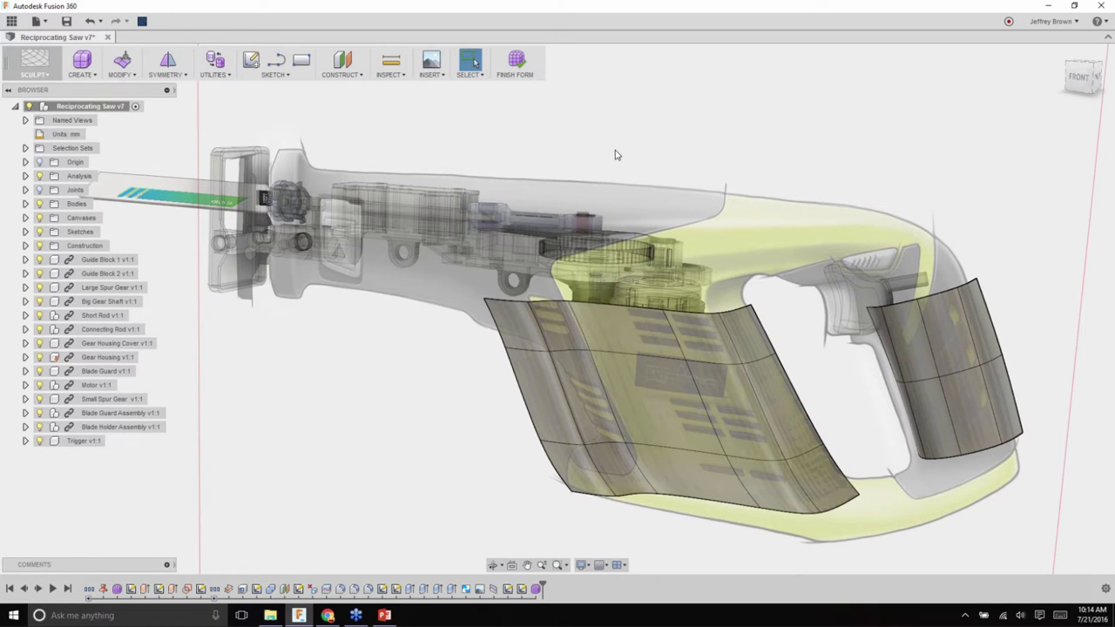
pyautogui.rightClick(660, 145)
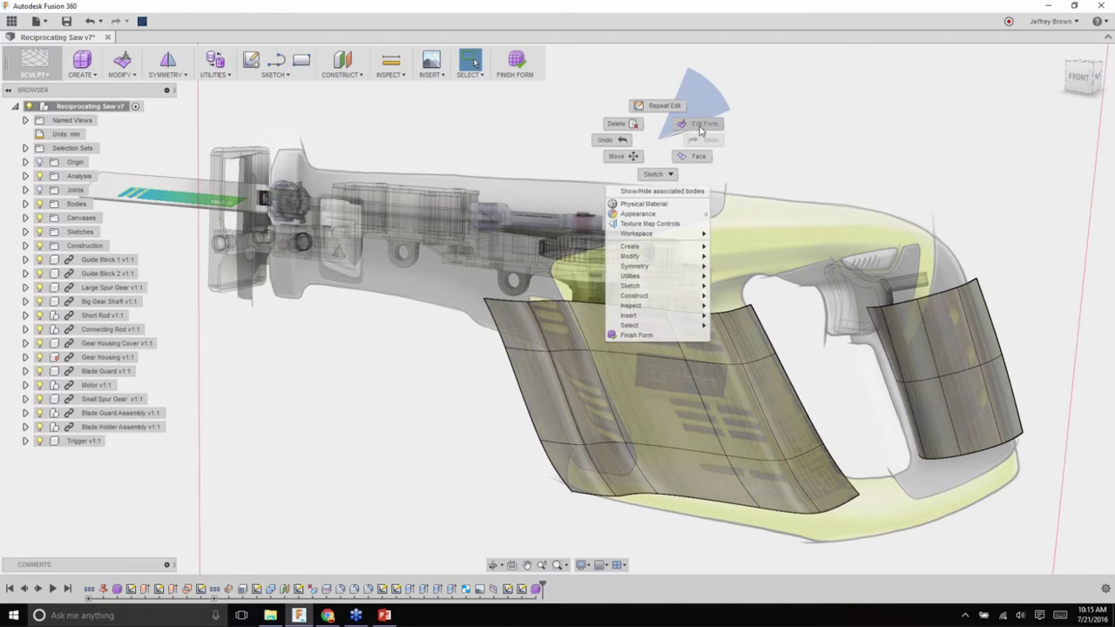
# - Start Edit Form and orbit to a flatter side-on view of the saw surfaces
pyautogui.click(696, 126)
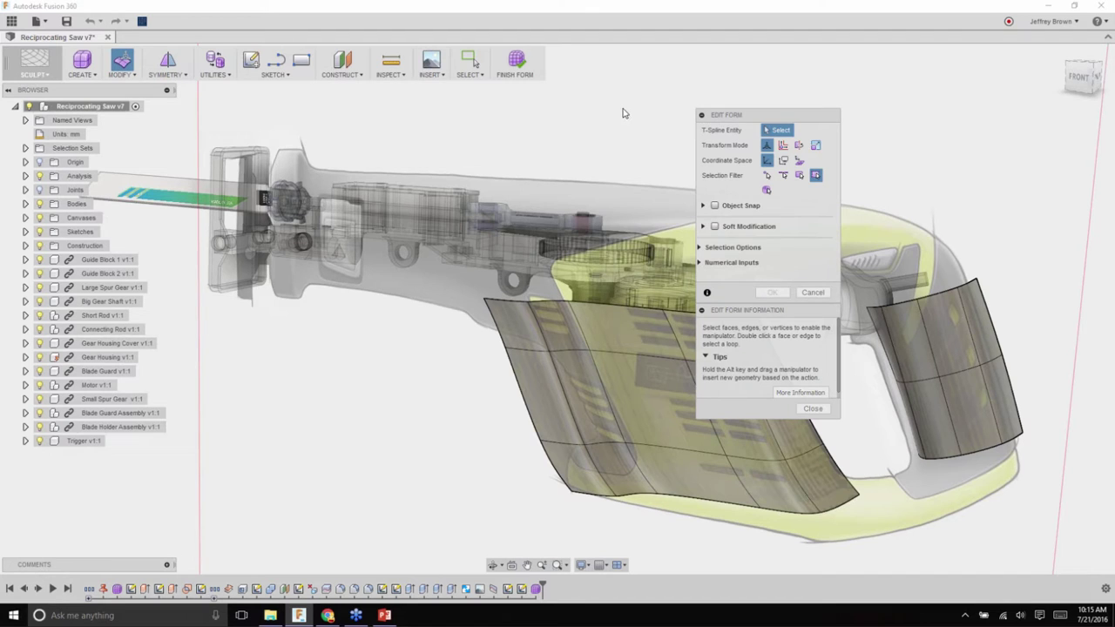
pyautogui.moveTo(584, 108)
pyautogui.keyDown('shift'); pyautogui.mouseDown(button='middle')
pyautogui.moveTo(540, 312)
pyautogui.moveTo(426, 335)
pyautogui.mouseUp(button='middle'); pyautogui.keyUp('shift')
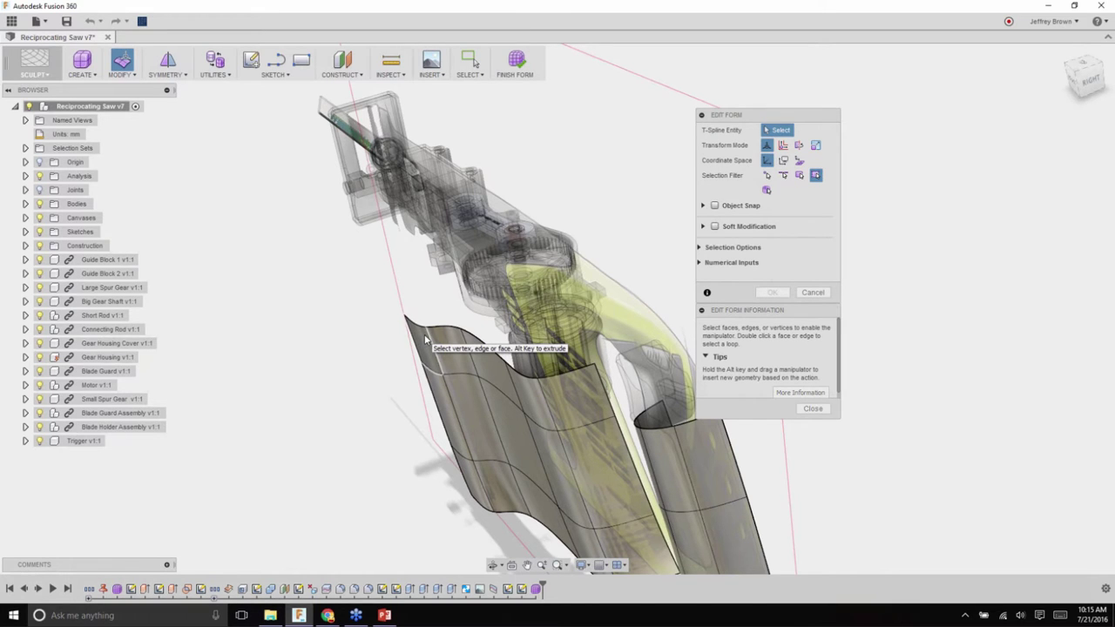
pyautogui.keyDown('shift'); pyautogui.moveTo(423, 339); pyautogui.dragTo(427, 338, button='middle'); pyautogui.keyUp('shift')
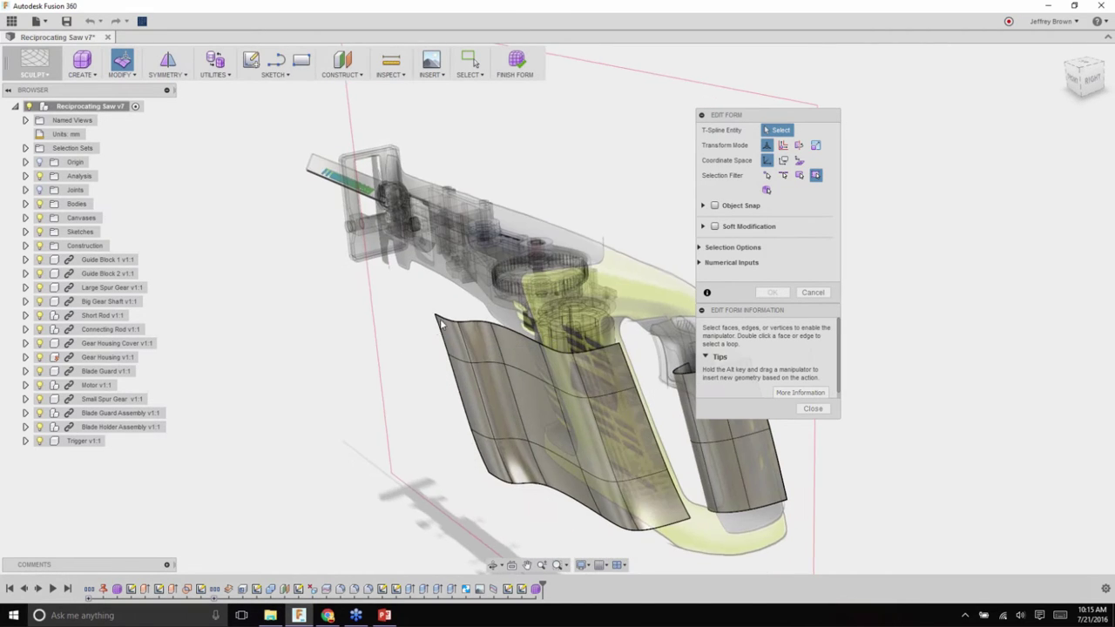
pyautogui.scroll(2, 427, 339)
# - Try pulling a front-surface corner vertex, then undo to restore the original shape
pyautogui.click(426, 316)
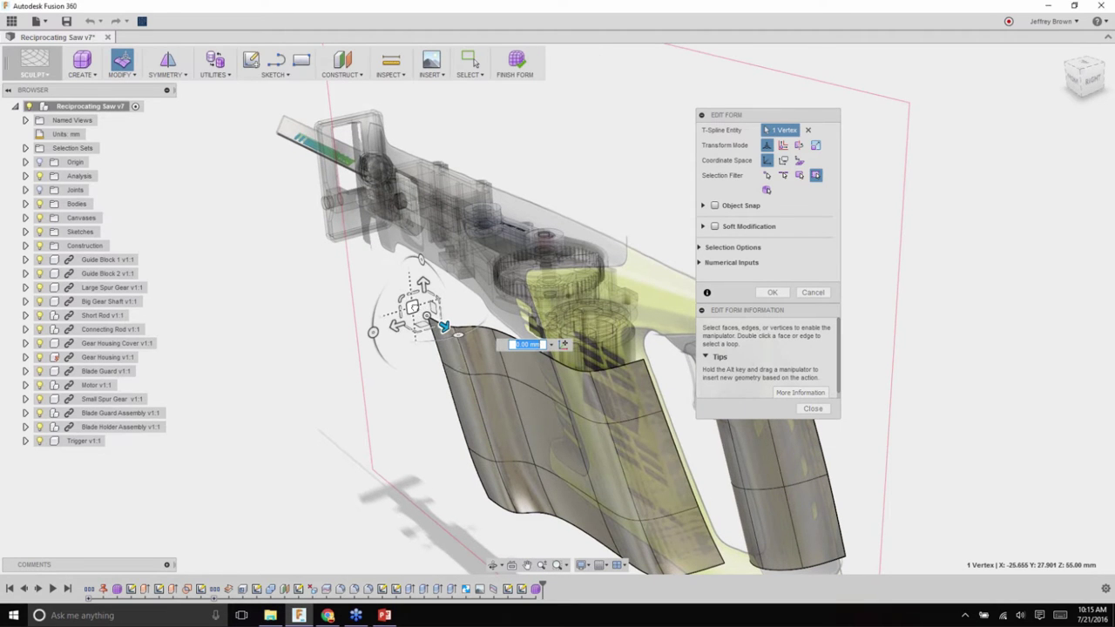
pyautogui.moveTo(430, 313); pyautogui.dragTo(209, 260)
pyautogui.moveTo(204, 400); pyautogui.dragTo(224, 410)
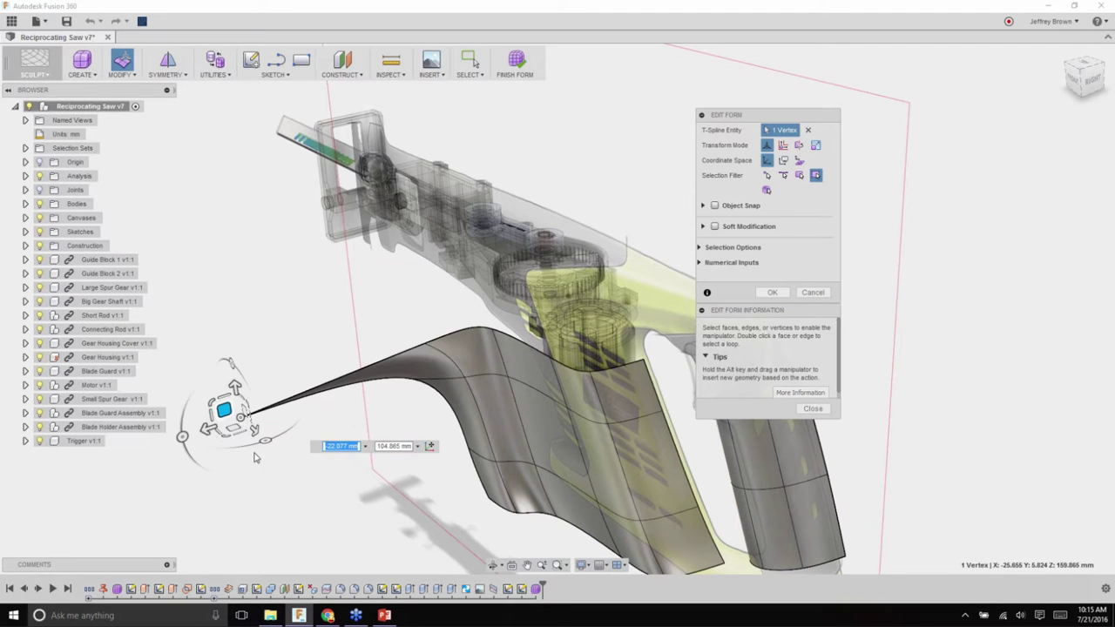
pyautogui.keyDown('shift'); pyautogui.moveTo(412, 419); pyautogui.dragTo(333, 275, button='middle'); pyautogui.keyUp('shift')
pyautogui.moveTo(291, 275); pyautogui.dragTo(293, 359)
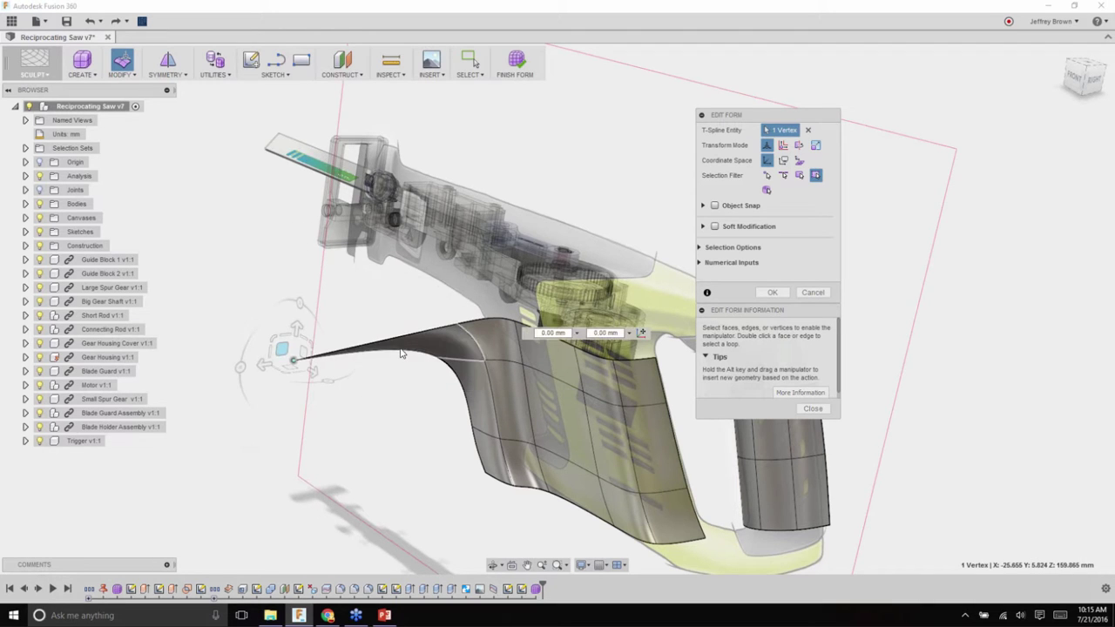
pyautogui.hotkey('ctrl', 'z')
pyautogui.hotkey('ctrl', 'z')
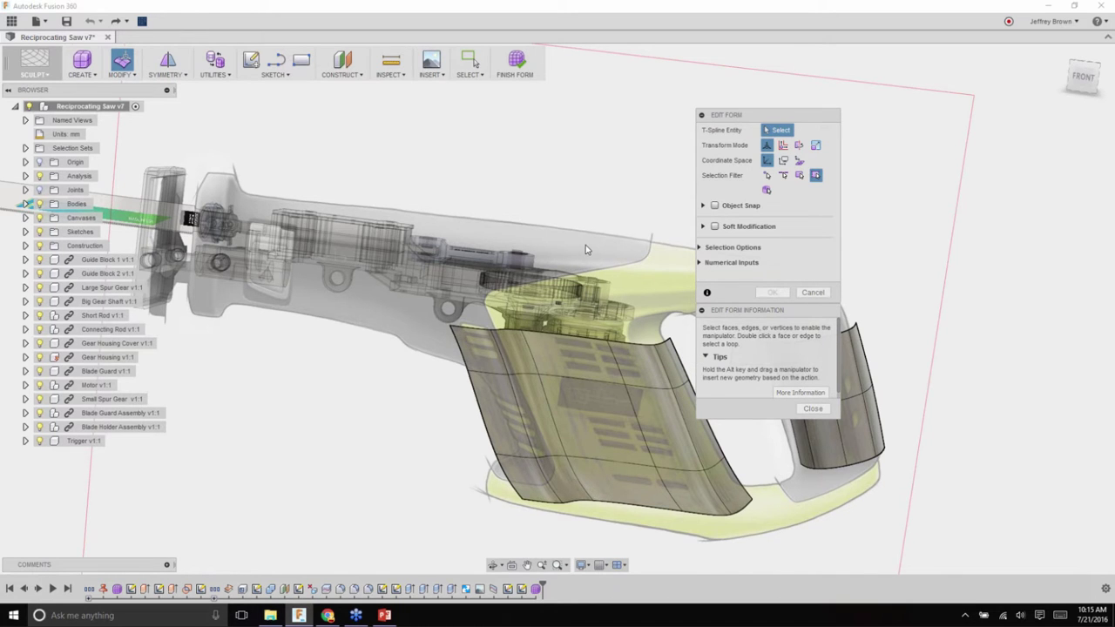
pyautogui.scroll(3, 585, 249)
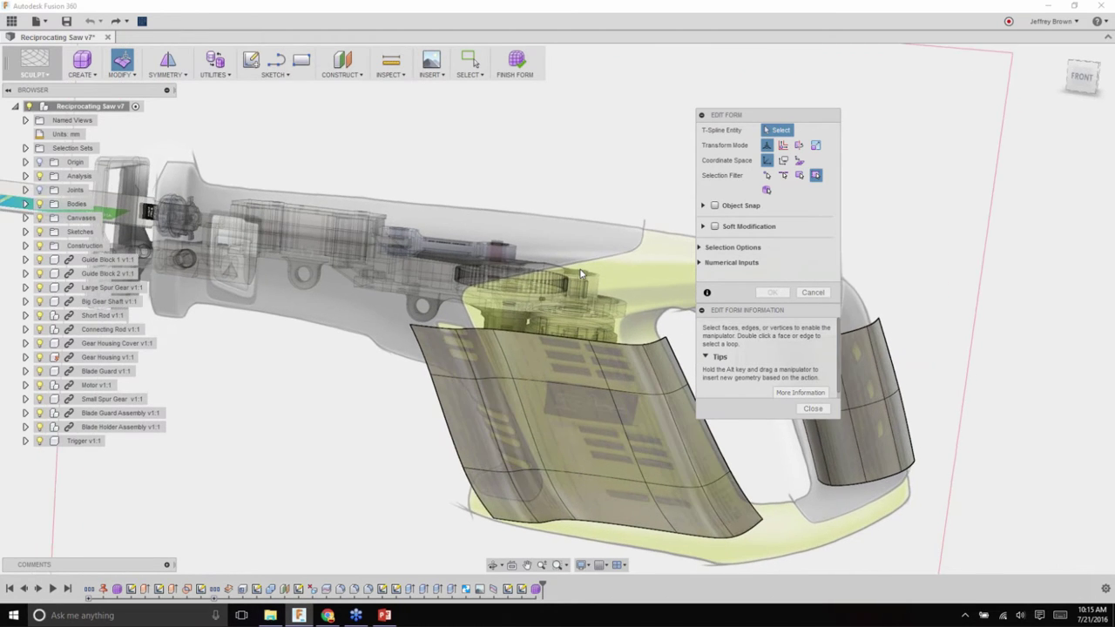
pyautogui.keyDown('shift'); pyautogui.moveTo(582, 273); pyautogui.dragTo(544, 244, button='middle'); pyautogui.keyUp('shift')
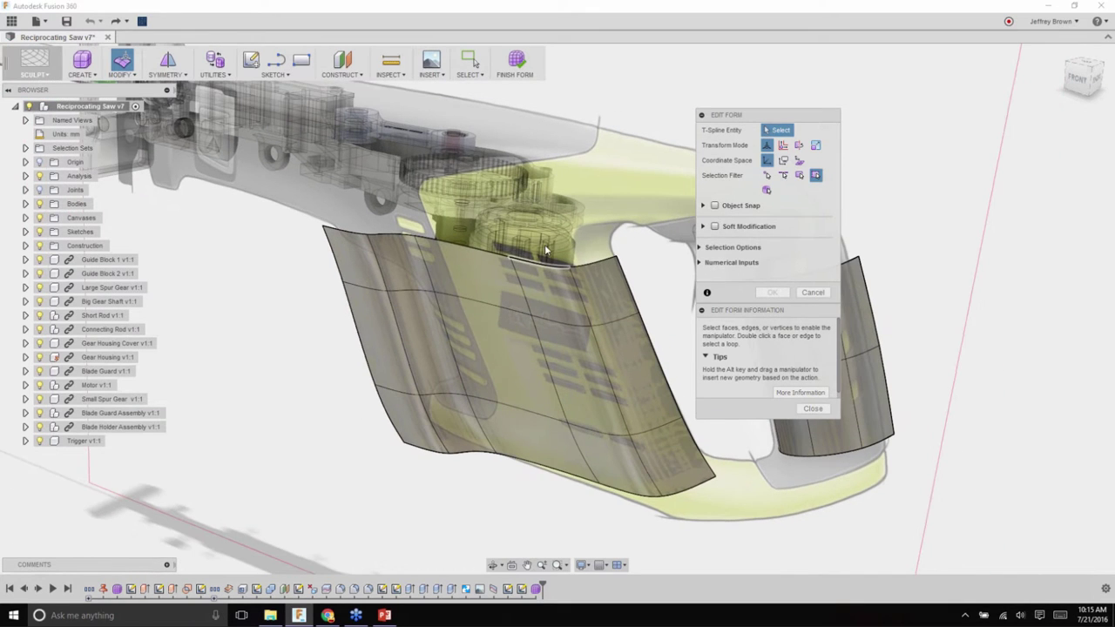
pyautogui.moveTo(765, 117); pyautogui.dragTo(1014, 148)
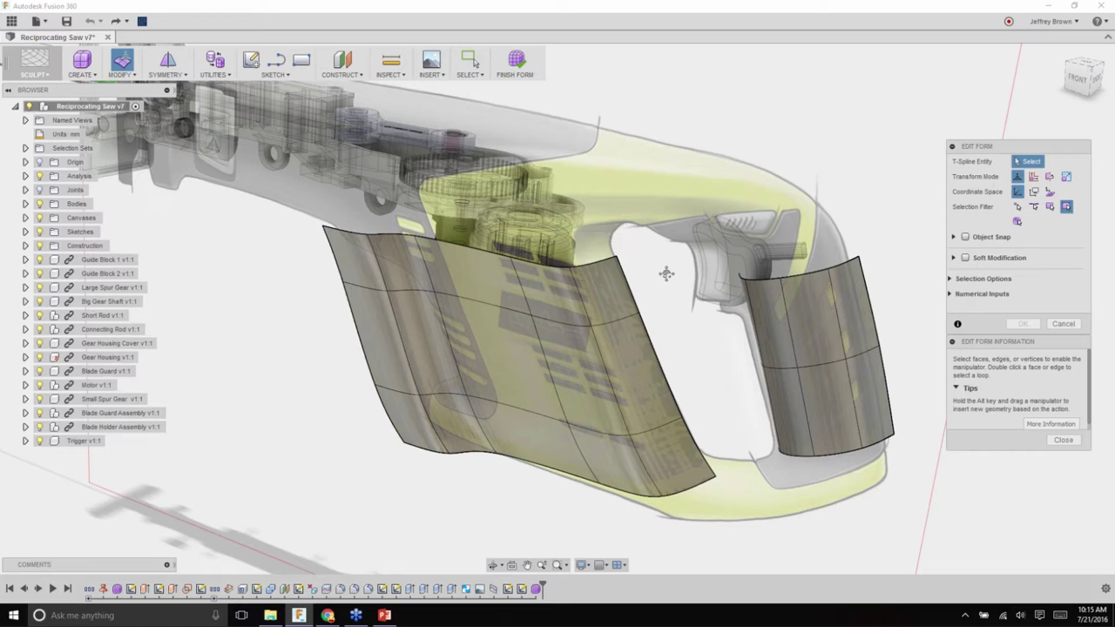
pyautogui.keyDown('shift'); pyautogui.moveTo(682, 277); pyautogui.dragTo(655, 313, button='middle'); pyautogui.keyUp('shift')
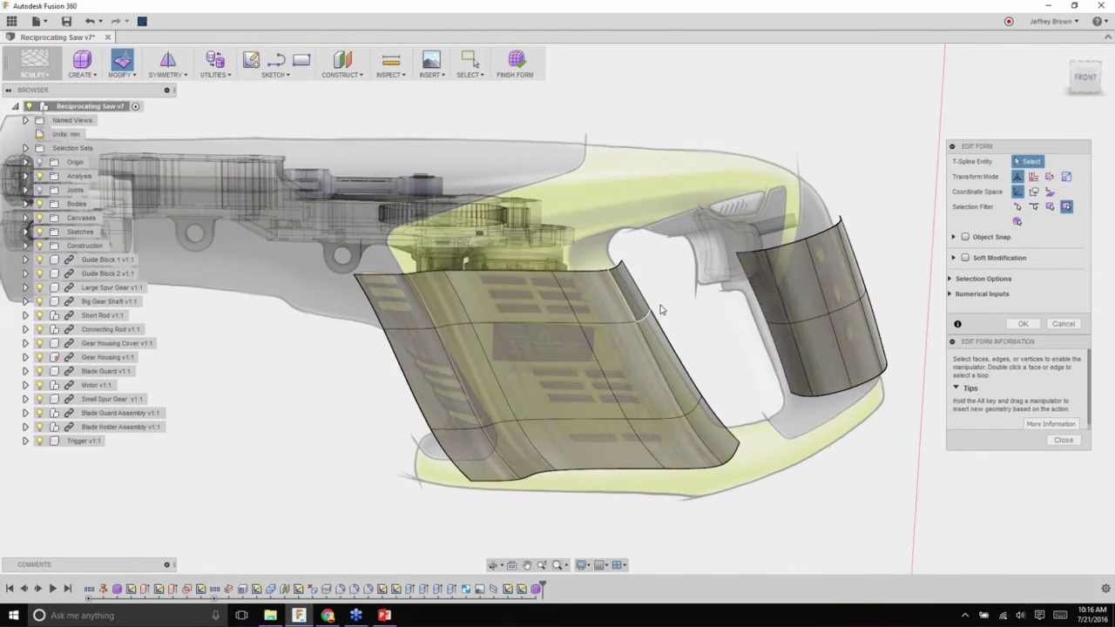
pyautogui.click(1078, 75)
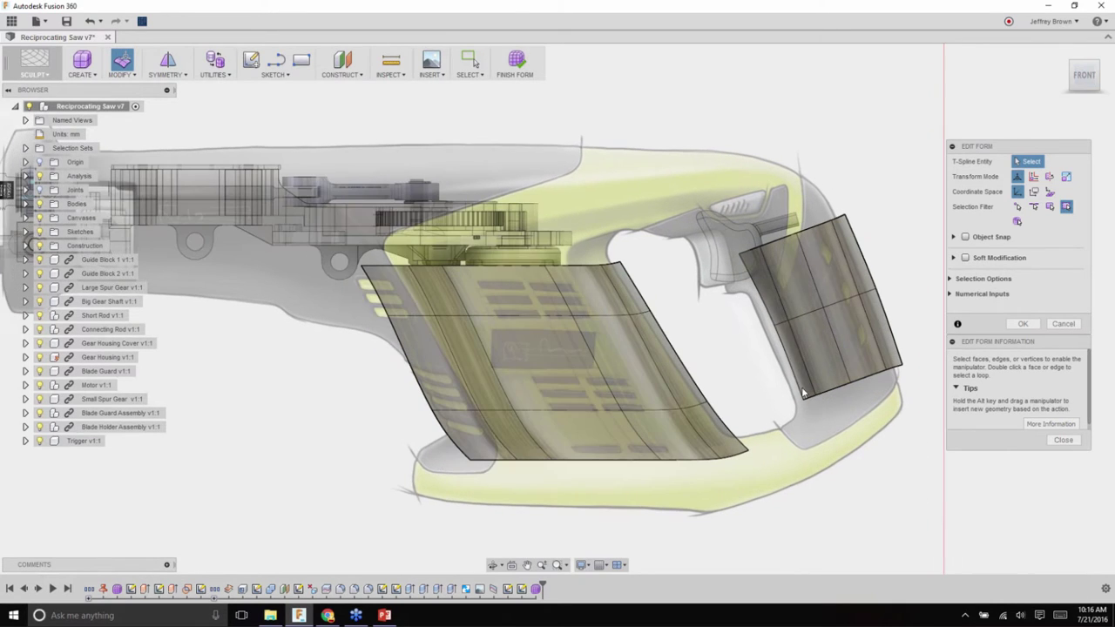
pyautogui.scroll(1, 805, 399)
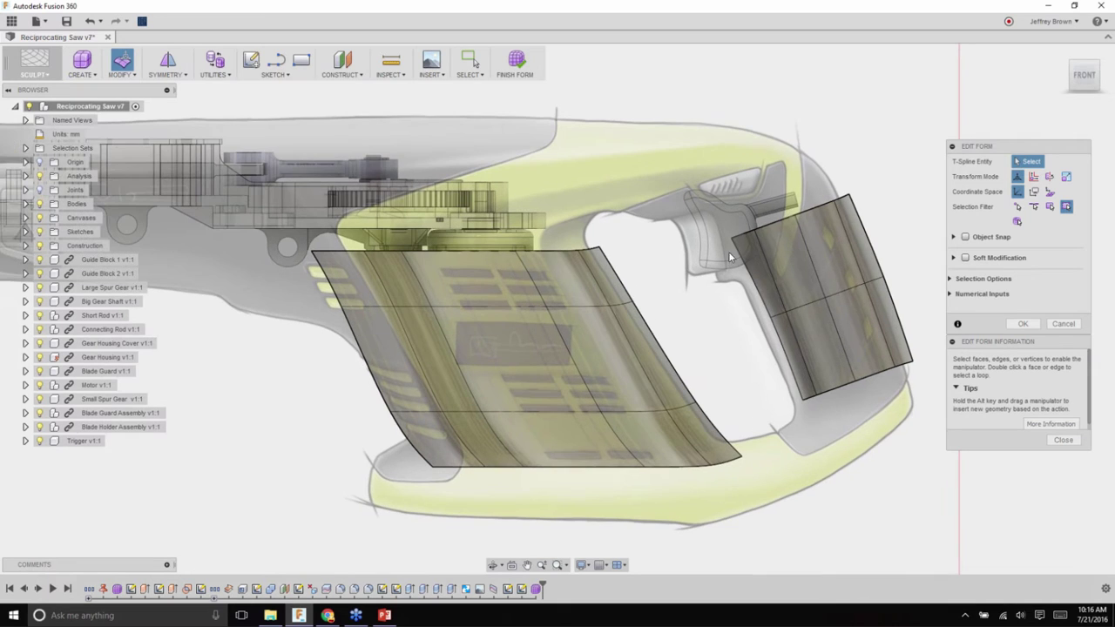
pyautogui.click(837, 235)
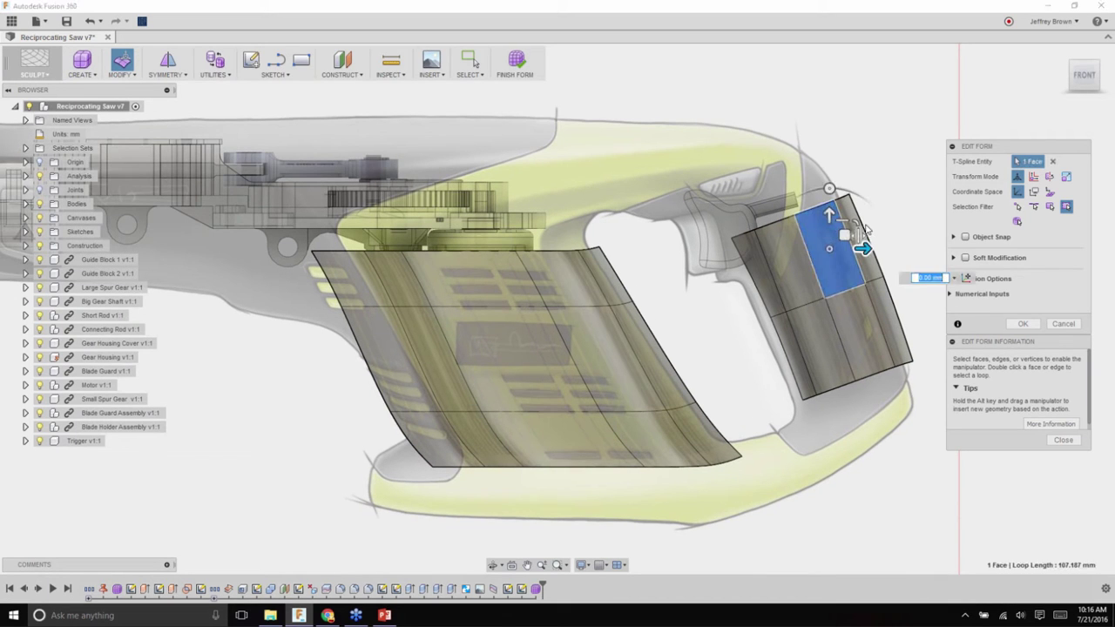
pyautogui.moveTo(837, 234)
pyautogui.keyDown('shift'); pyautogui.mouseDown(button='middle')
pyautogui.moveTo(808, 249)
pyautogui.moveTo(574, 255)
pyautogui.mouseUp(button='middle'); pyautogui.keyUp('shift')
pyautogui.moveTo(654, 308)
pyautogui.mouseDown()
pyautogui.moveTo(585, 317)
pyautogui.moveTo(792, 249)
pyautogui.moveTo(604, 318)
pyautogui.moveTo(666, 305)
pyautogui.mouseUp()
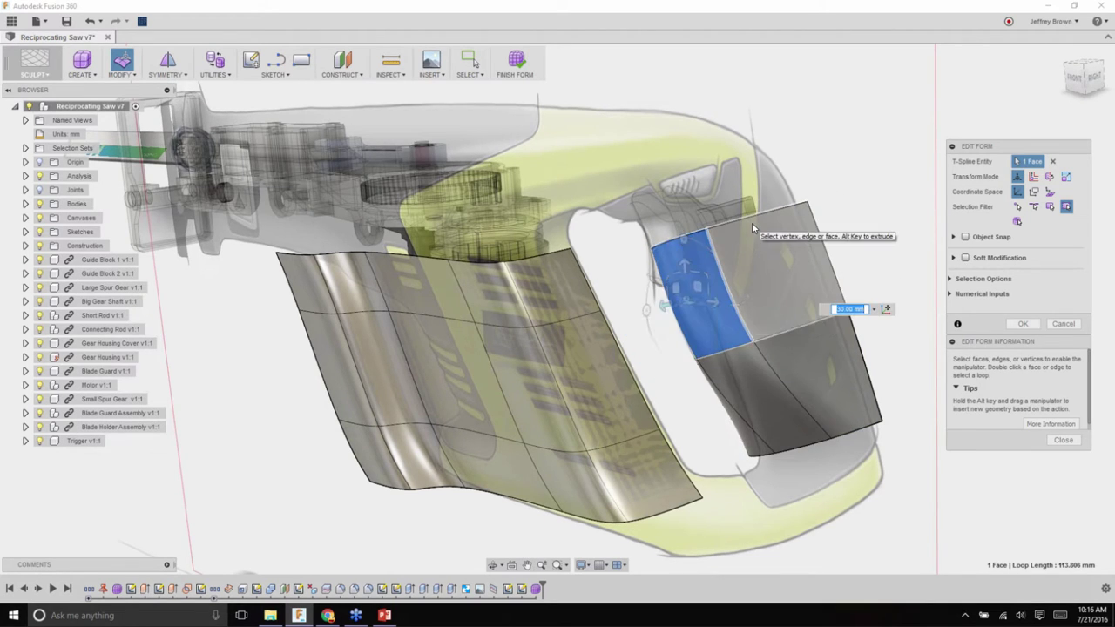
pyautogui.hotkey('ctrl', 'z')
pyautogui.hotkey('ctrl', 'z')
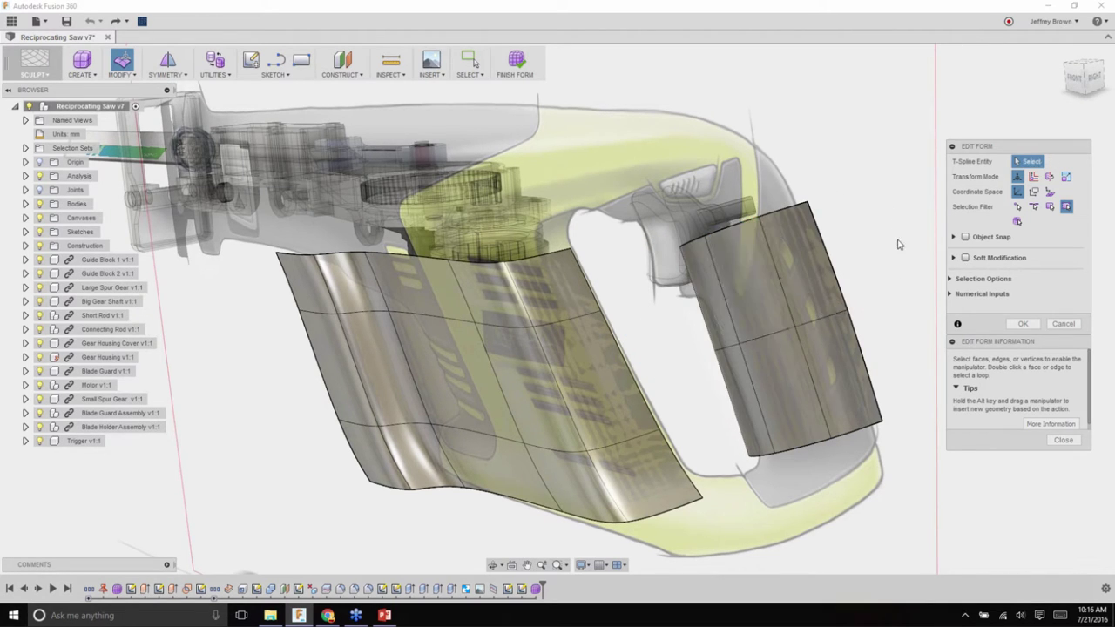
pyautogui.hotkey('ctrl', 'z')
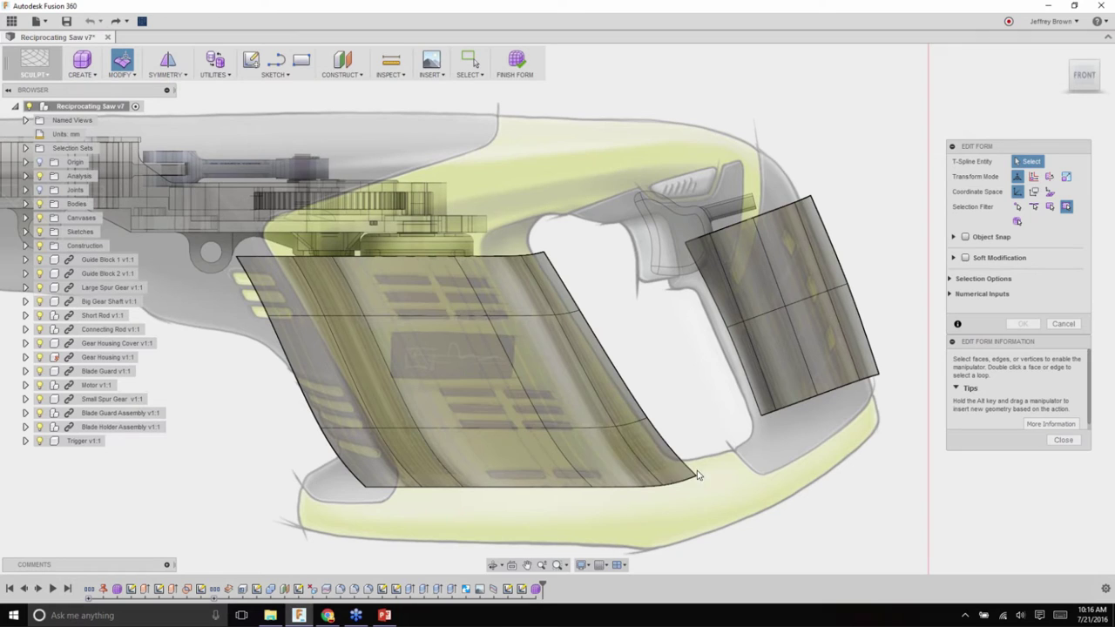
# - Drag the rear handle form's two bottom edges down and outward to flare the lower grip, then inspect
pyautogui.click(774, 412)
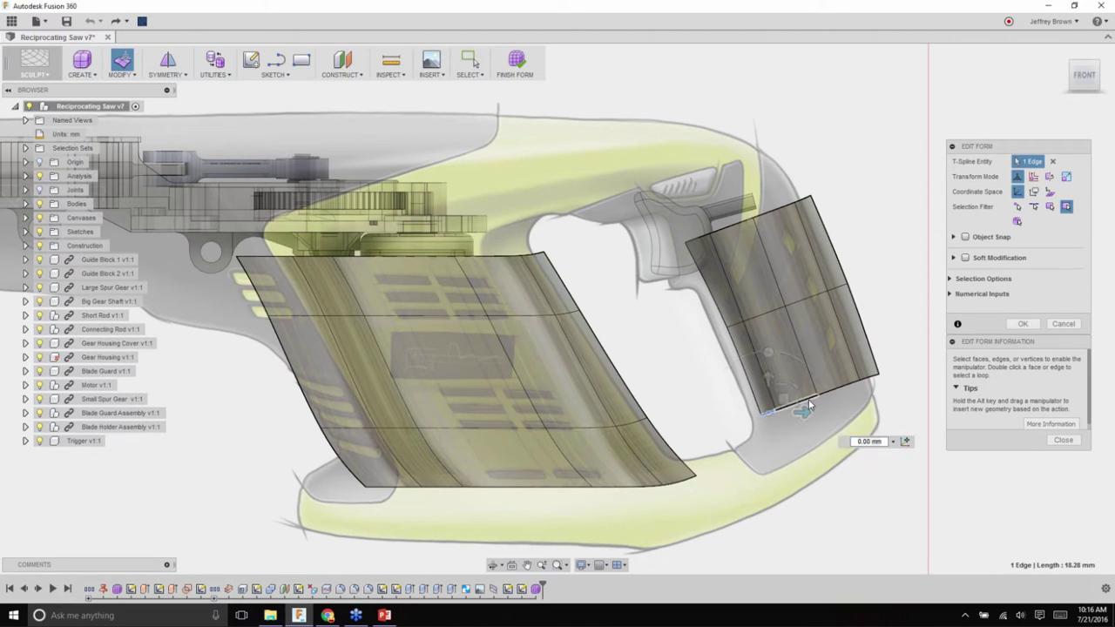
pyautogui.keyDown('shift'); pyautogui.click(802, 400); pyautogui.keyUp('shift')
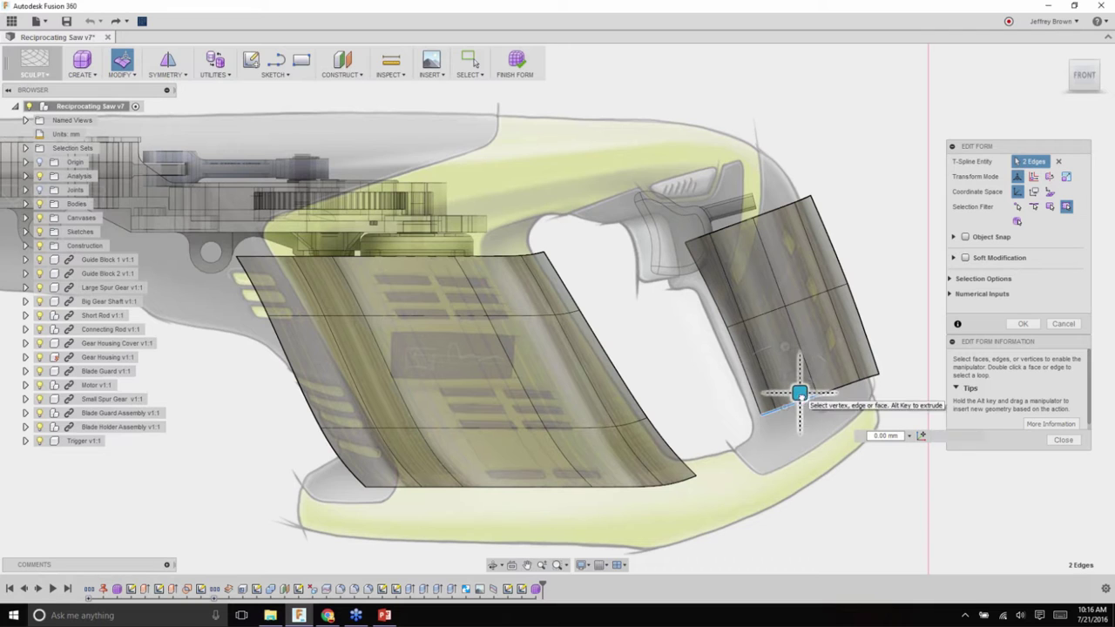
pyautogui.moveTo(799, 393); pyautogui.dragTo(779, 437)
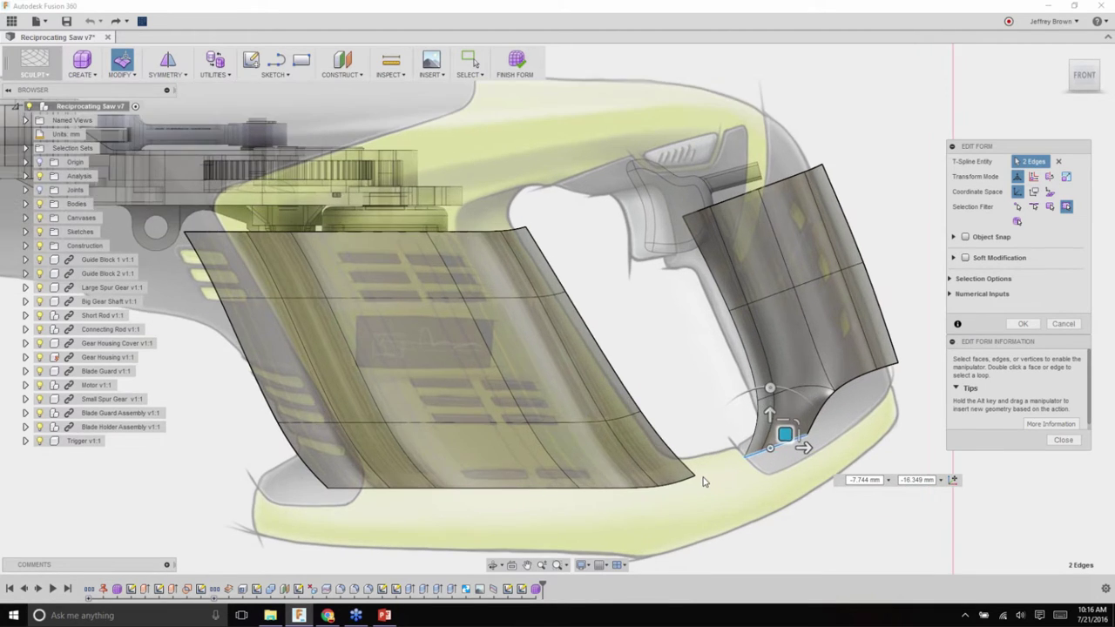
pyautogui.click(708, 482)
pyautogui.scroll(2, 798, 523)
pyautogui.keyDown('shift'); pyautogui.moveTo(799, 522); pyautogui.dragTo(587, 429, button='middle'); pyautogui.keyUp('shift')
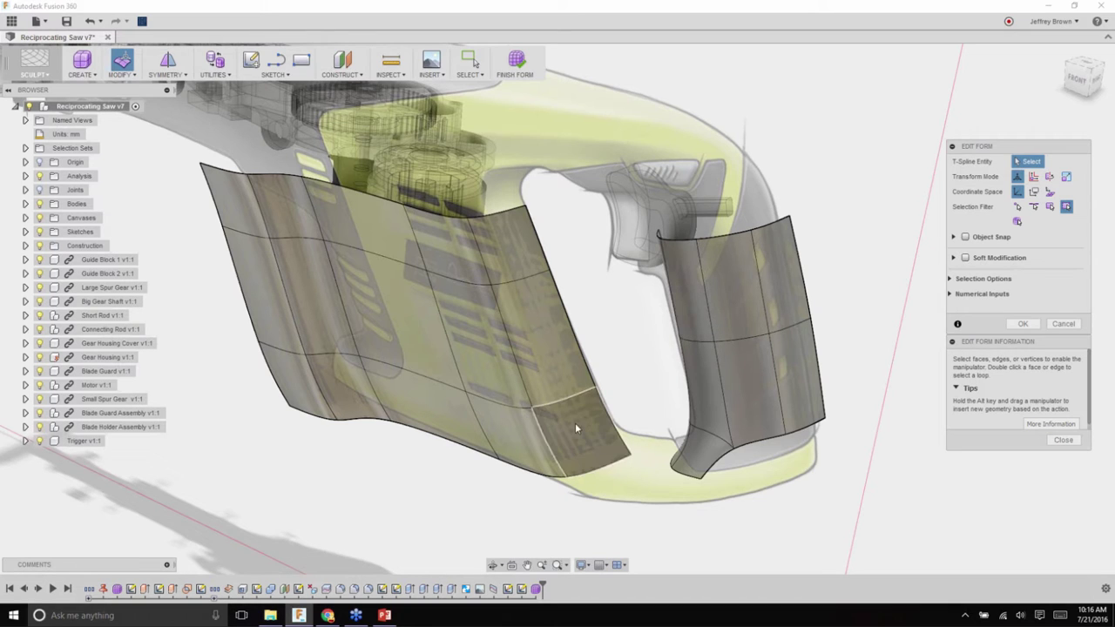
pyautogui.scroll(3, 585, 417)
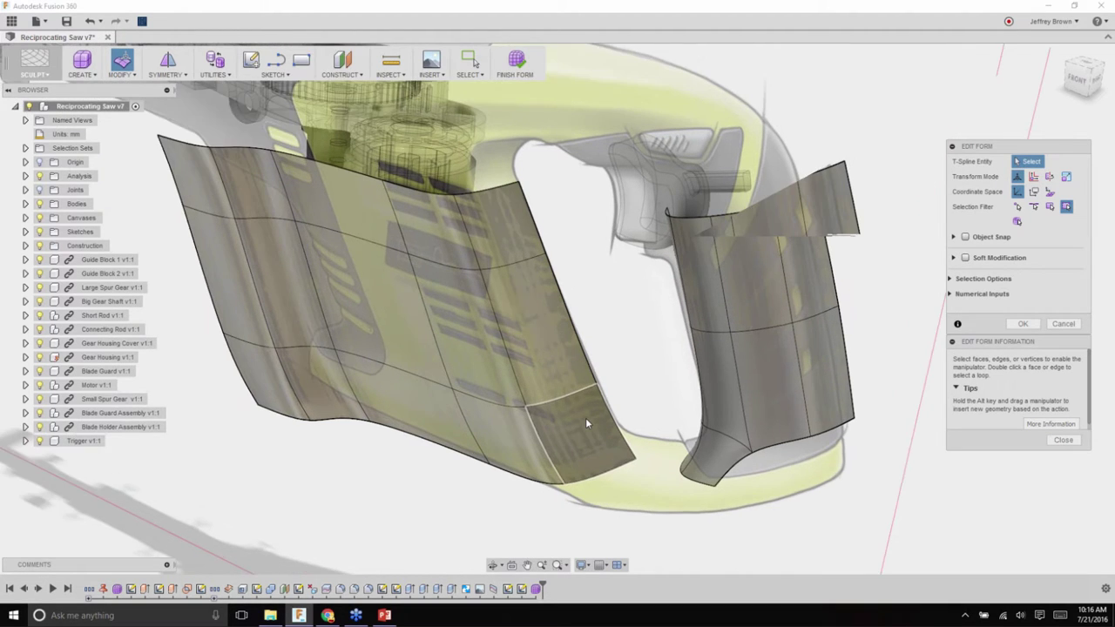
pyautogui.moveTo(588, 444)
pyautogui.keyDown('shift'); pyautogui.mouseDown(button='middle')
pyautogui.moveTo(704, 456)
pyautogui.moveTo(594, 450)
pyautogui.mouseUp(button='middle'); pyautogui.keyUp('shift')
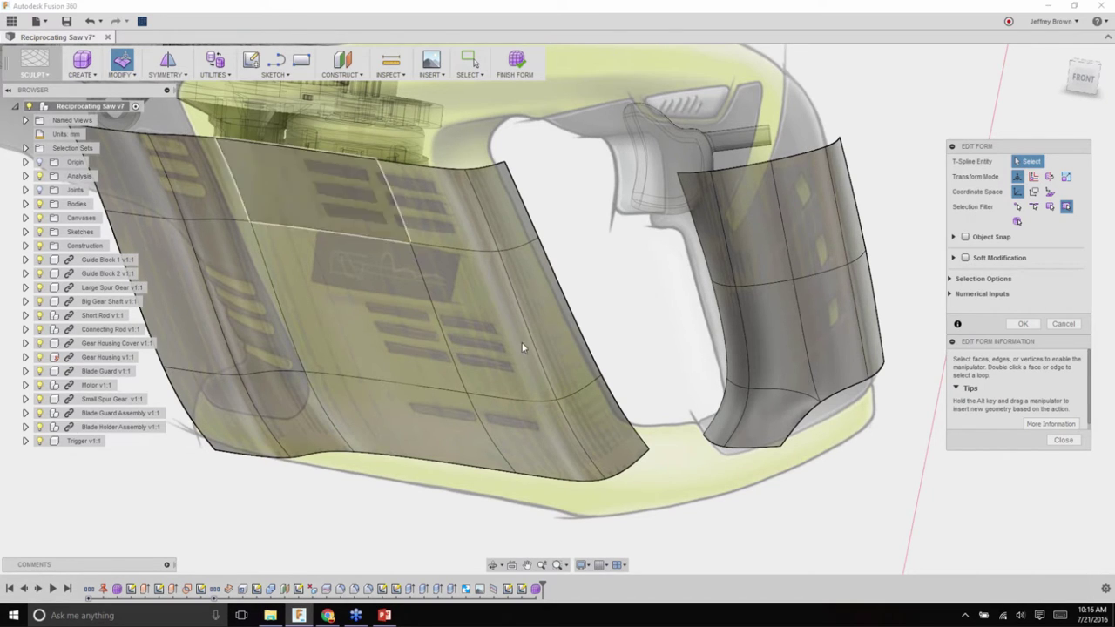
# - Insert a new edge beside the rear edge of the large front housing form
pyautogui.click(617, 410)
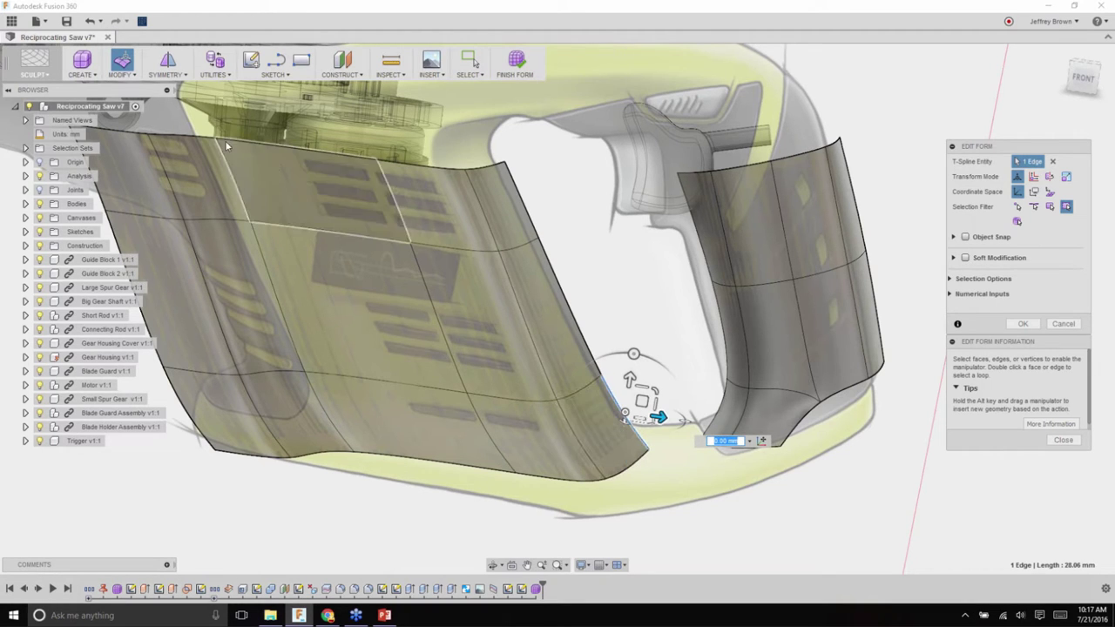
pyautogui.click(124, 79)
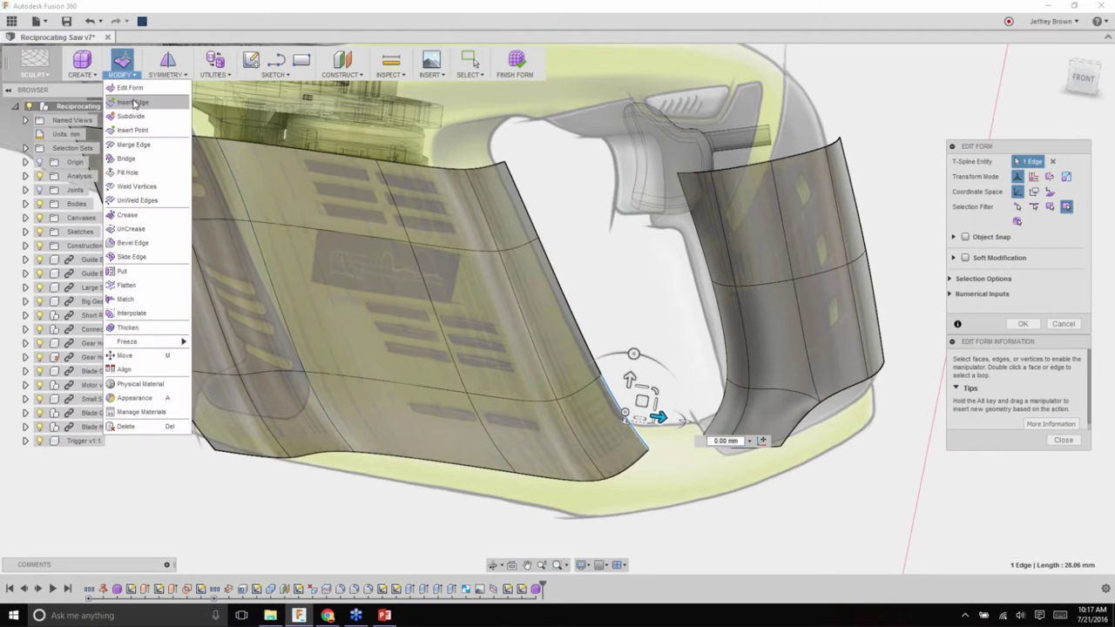
pyautogui.click(136, 103)
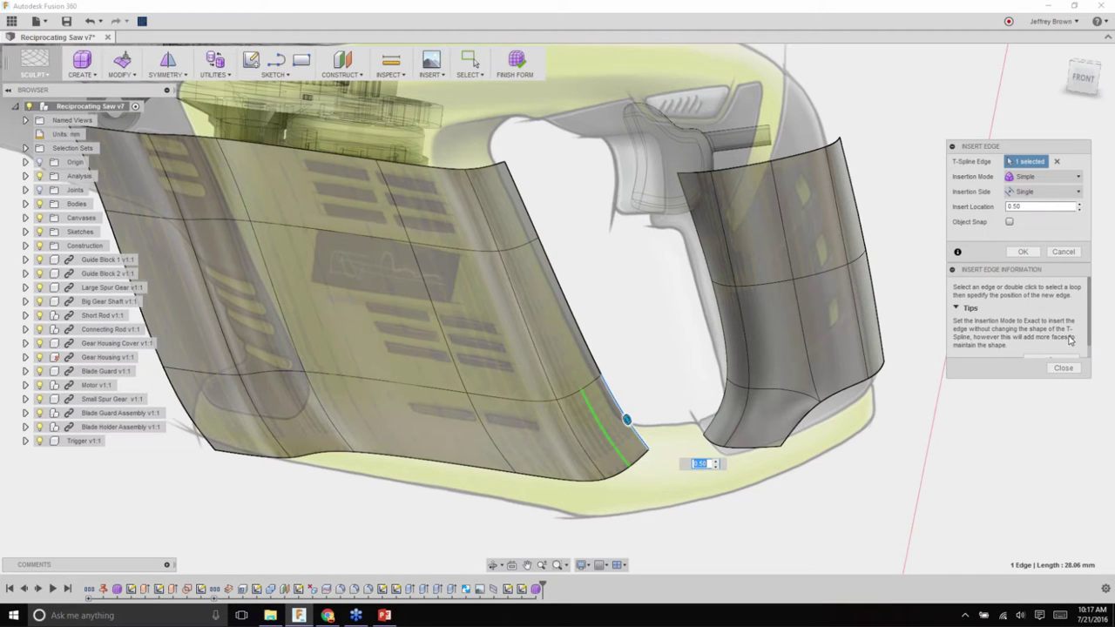
pyautogui.click(1025, 253)
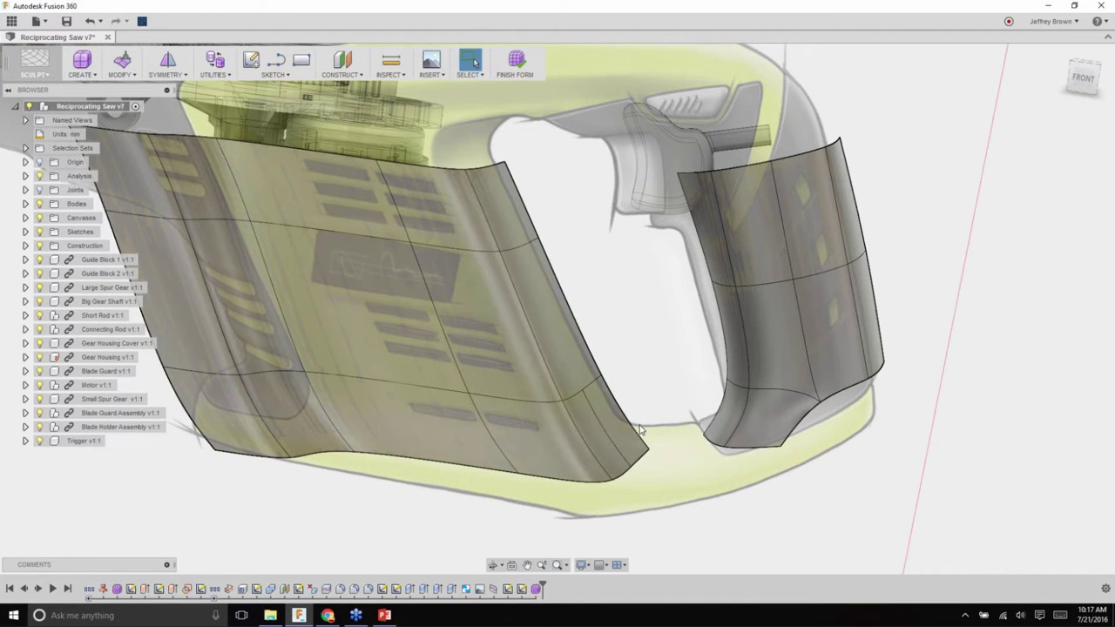
pyautogui.scroll(5, 575, 414)
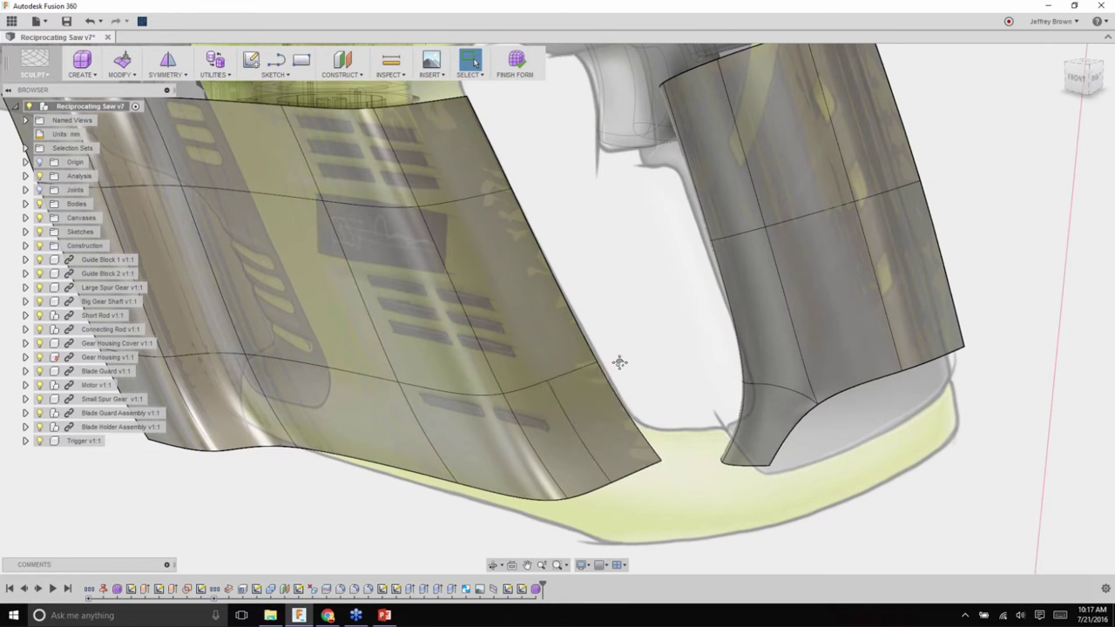
pyautogui.keyDown('shift'); pyautogui.moveTo(619, 362); pyautogui.dragTo(508, 267, button='middle'); pyautogui.keyUp('shift')
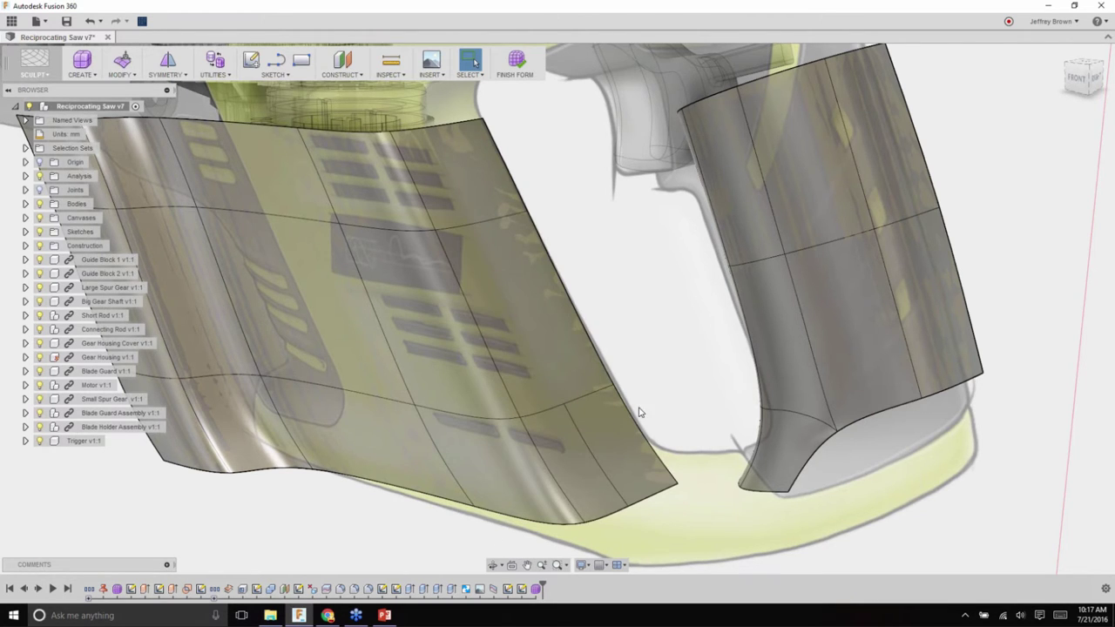
pyautogui.scroll(5, 639, 412)
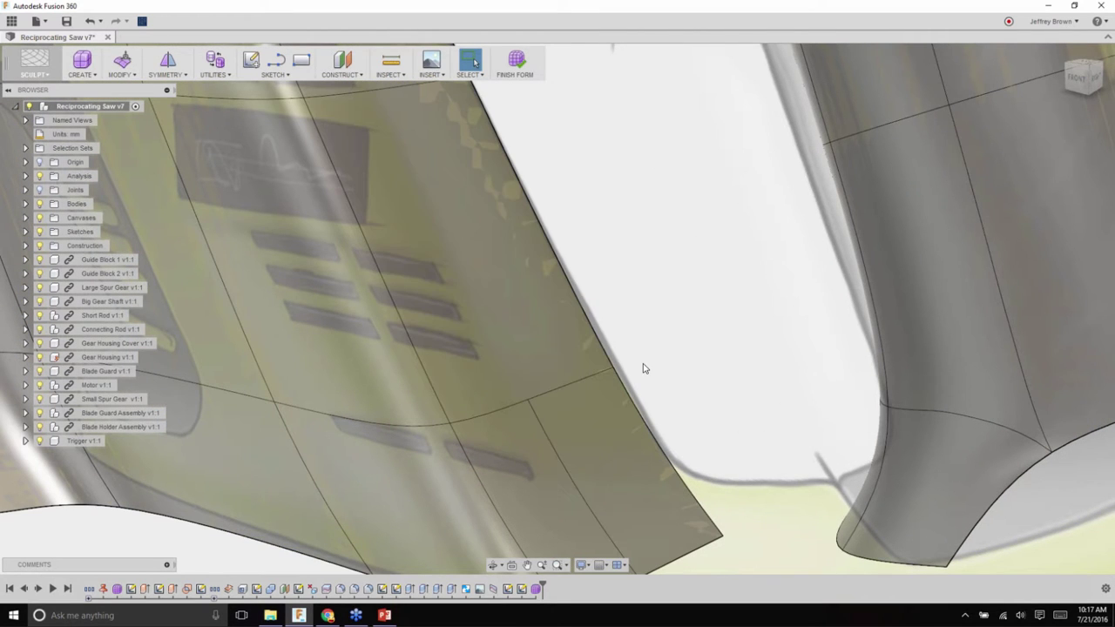
pyautogui.scroll(-3, 643, 368)
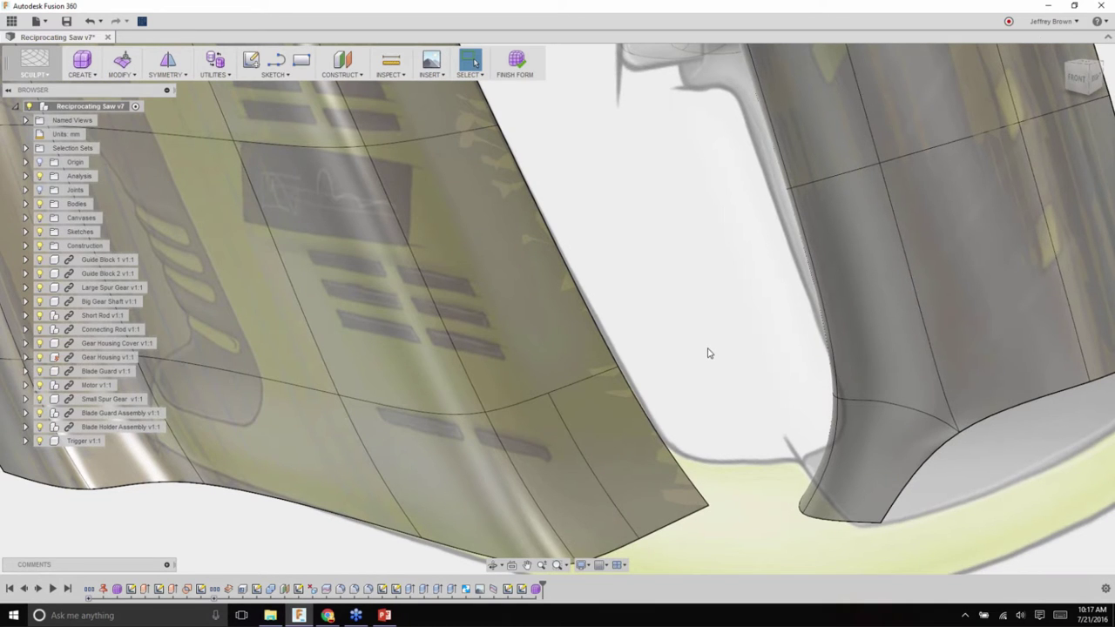
pyautogui.scroll(-3, 687, 417)
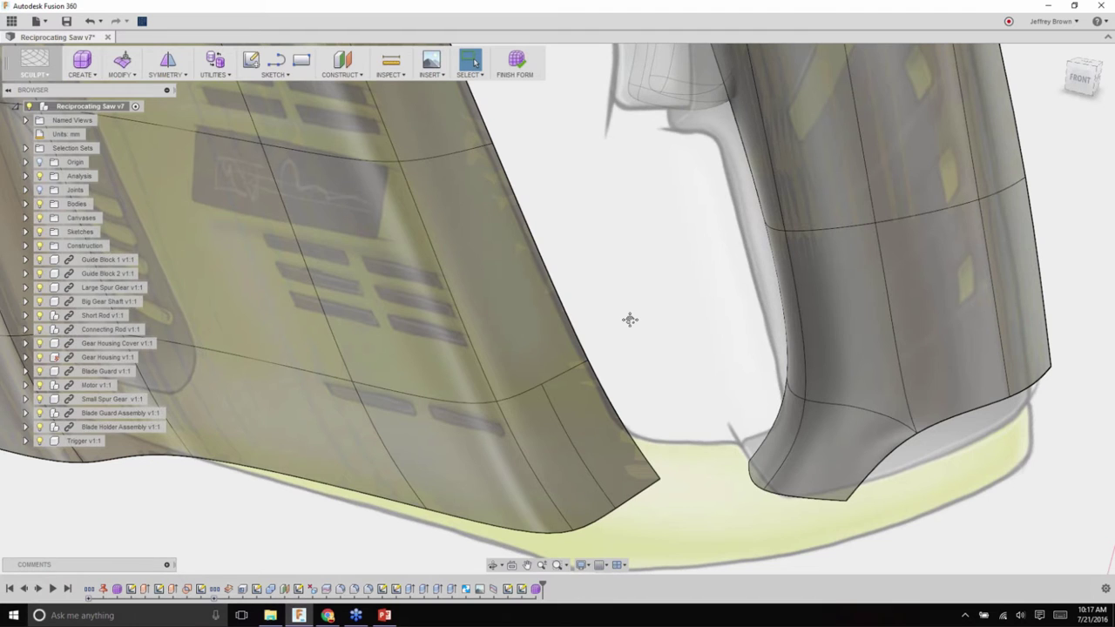
pyautogui.moveTo(630, 320); pyautogui.dragTo(808, 419, button='middle')
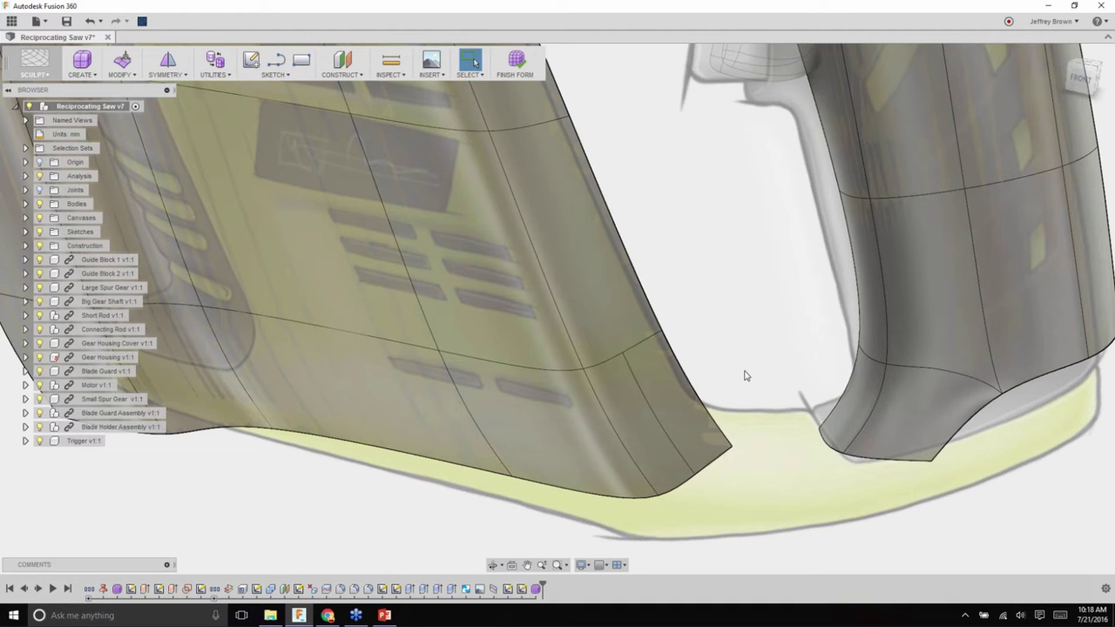
# - Bridge the two open lower edges below the handle with a bridge set to 1 face
pyautogui.click(133, 77)
pyautogui.click(123, 159)
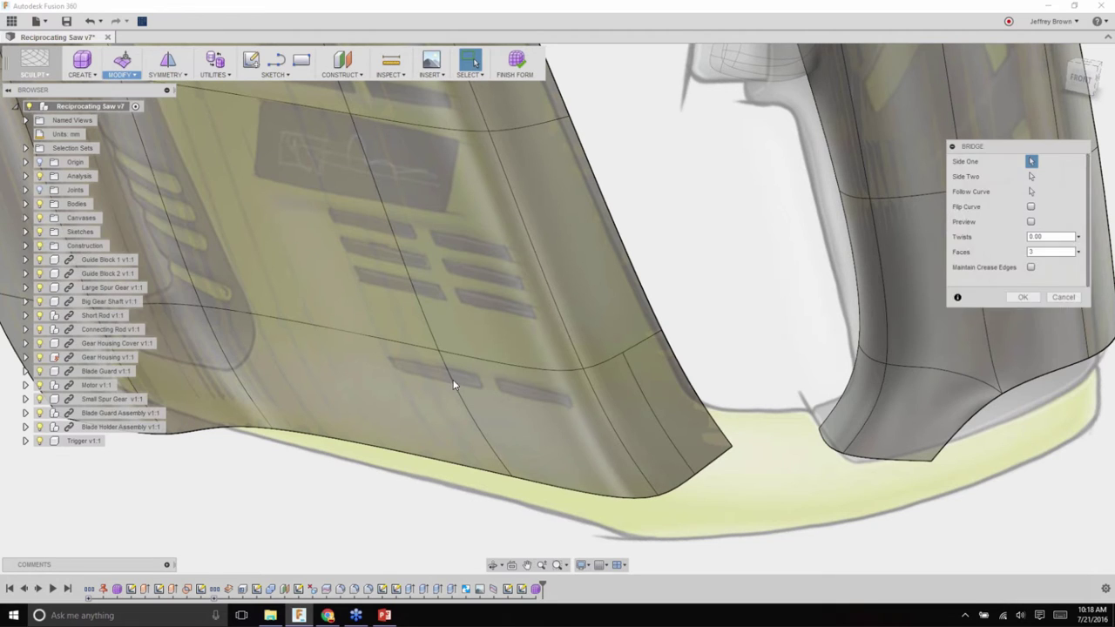
pyautogui.click(828, 446)
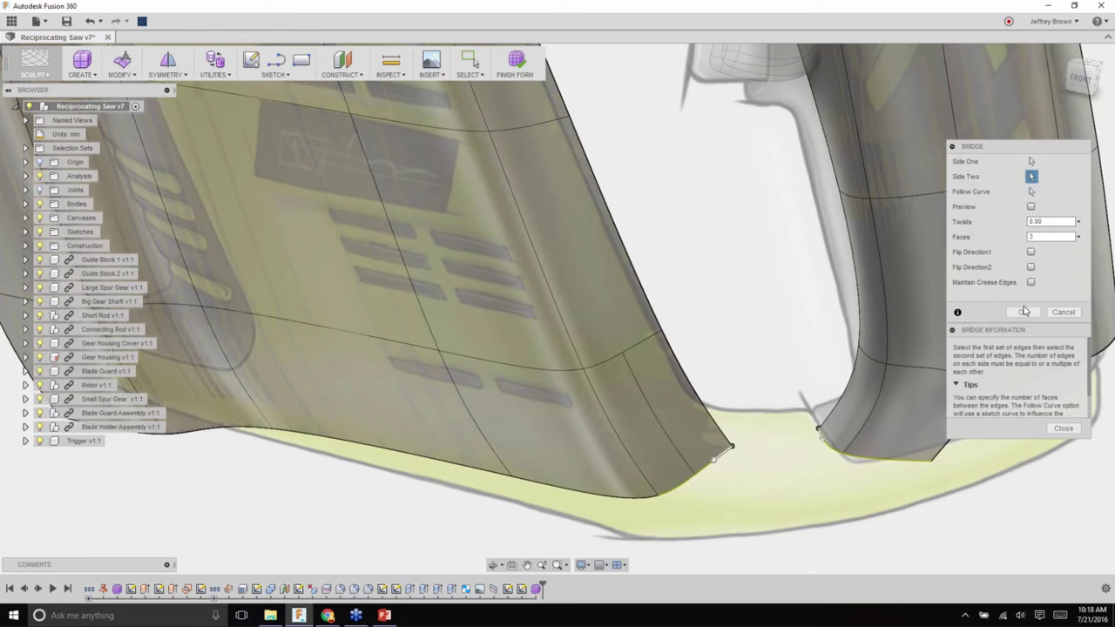
pyautogui.click(1030, 207)
pyautogui.doubleClick(1051, 236)
pyautogui.write('1')
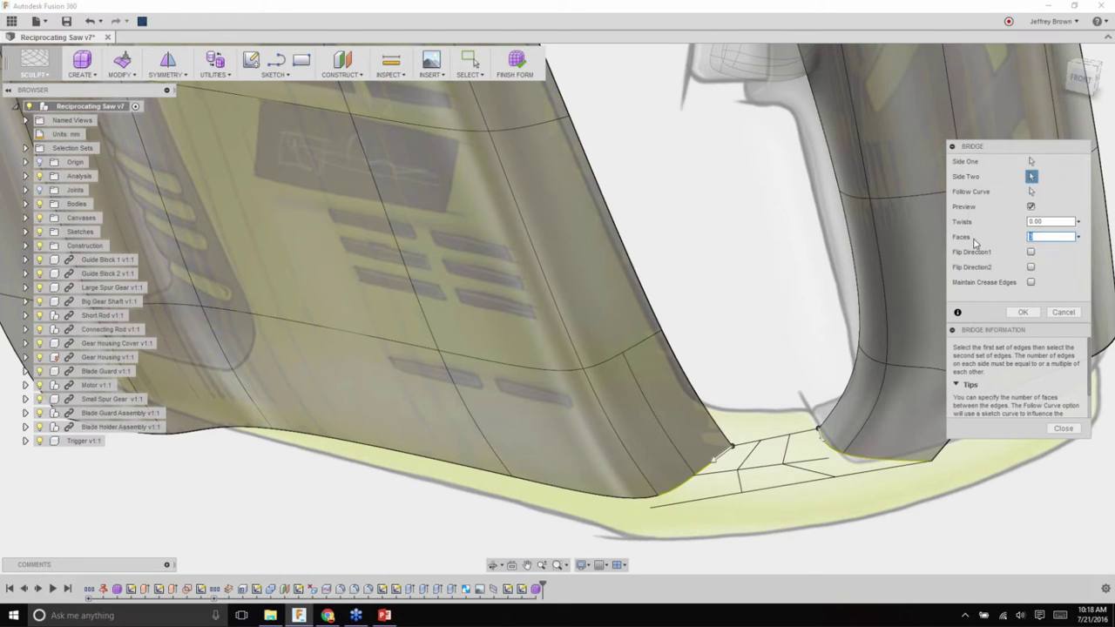
pyautogui.click(1038, 313)
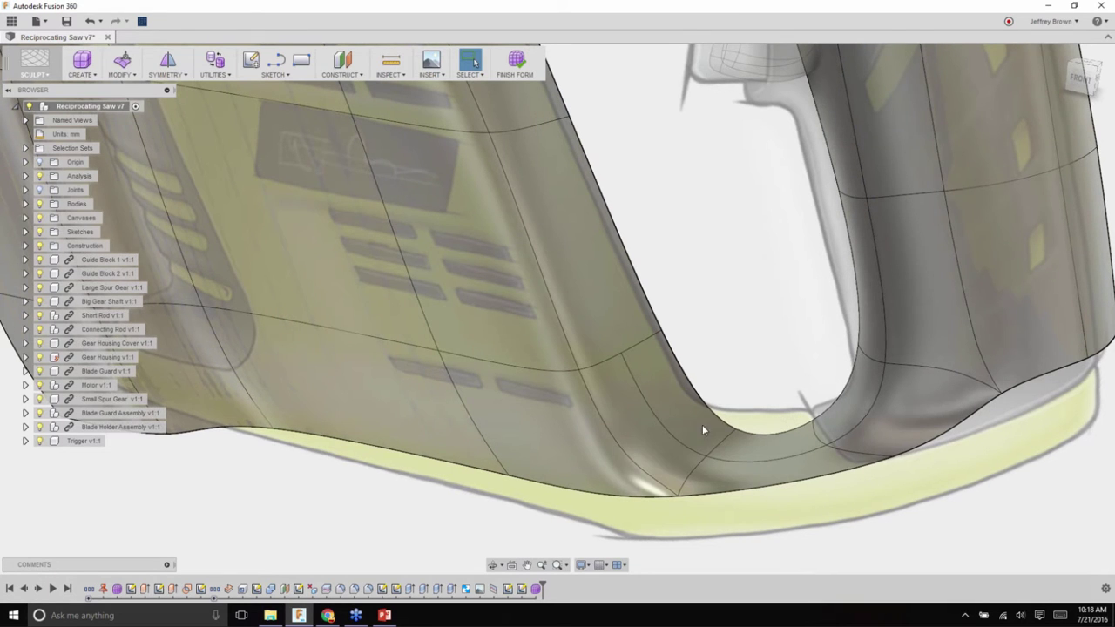
pyautogui.keyDown('shift'); pyautogui.moveTo(702, 424); pyautogui.dragTo(730, 358, button='middle'); pyautogui.keyUp('shift')
# - Move the bridge's bottom edge loop down and outward in-plane to round into the lower grip
pyautogui.click(740, 433)
pyautogui.moveTo(729, 352); pyautogui.dragTo(730, 301, button='right')
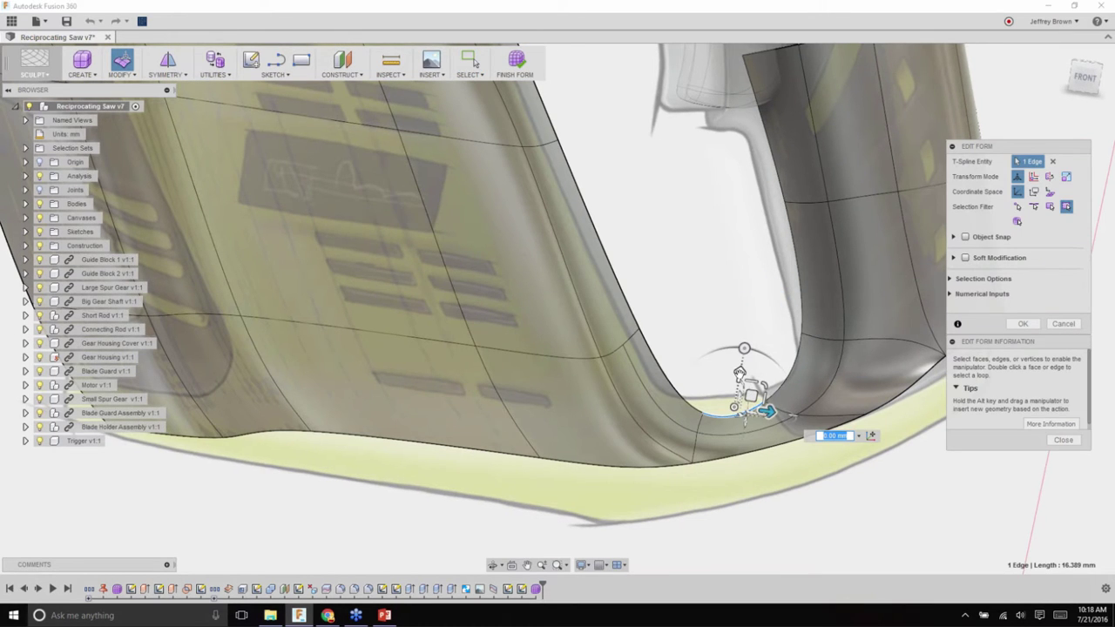
pyautogui.keyDown('shift'); pyautogui.moveTo(738, 372); pyautogui.dragTo(858, 491, button='middle'); pyautogui.keyUp('shift')
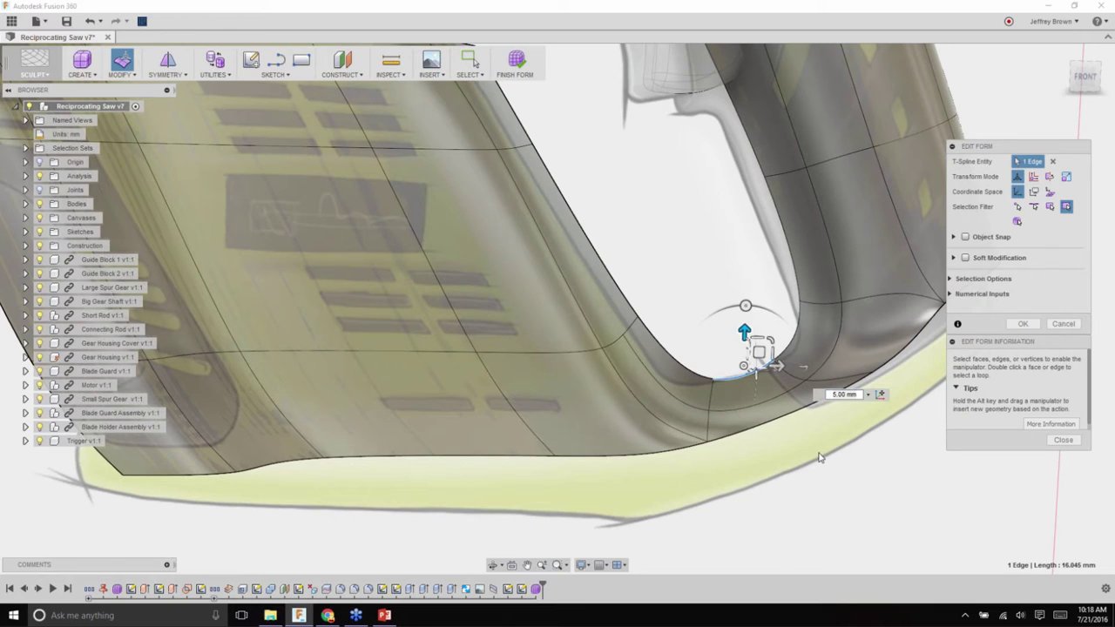
pyautogui.doubleClick(770, 424)
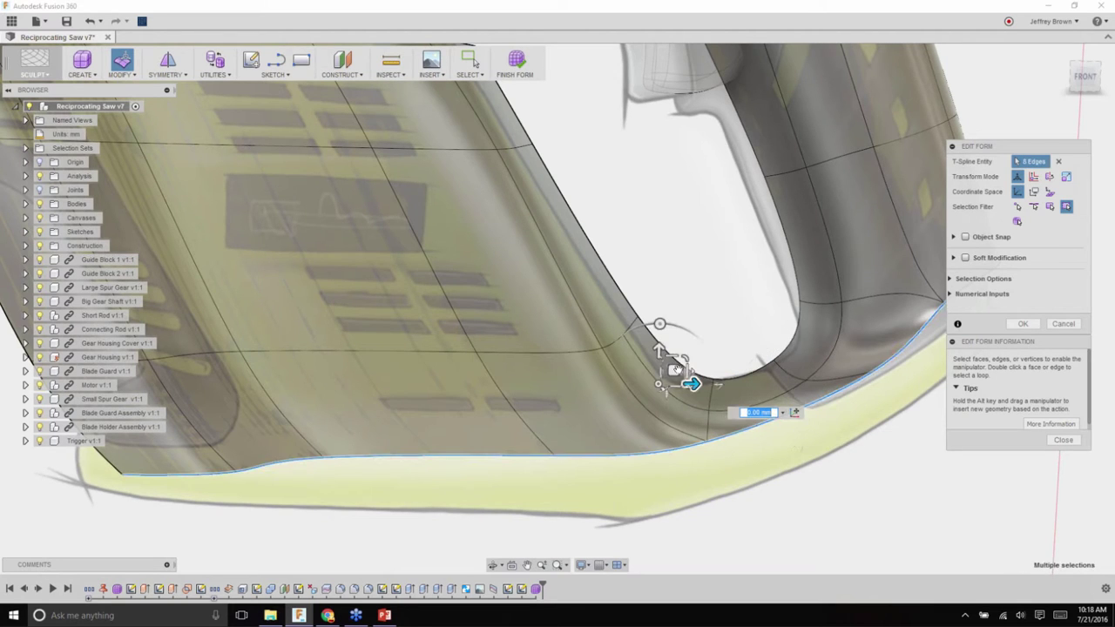
pyautogui.click(674, 371)
pyautogui.moveTo(673, 371); pyautogui.dragTo(702, 429)
pyautogui.press('Escape')
pyautogui.click(1024, 324)
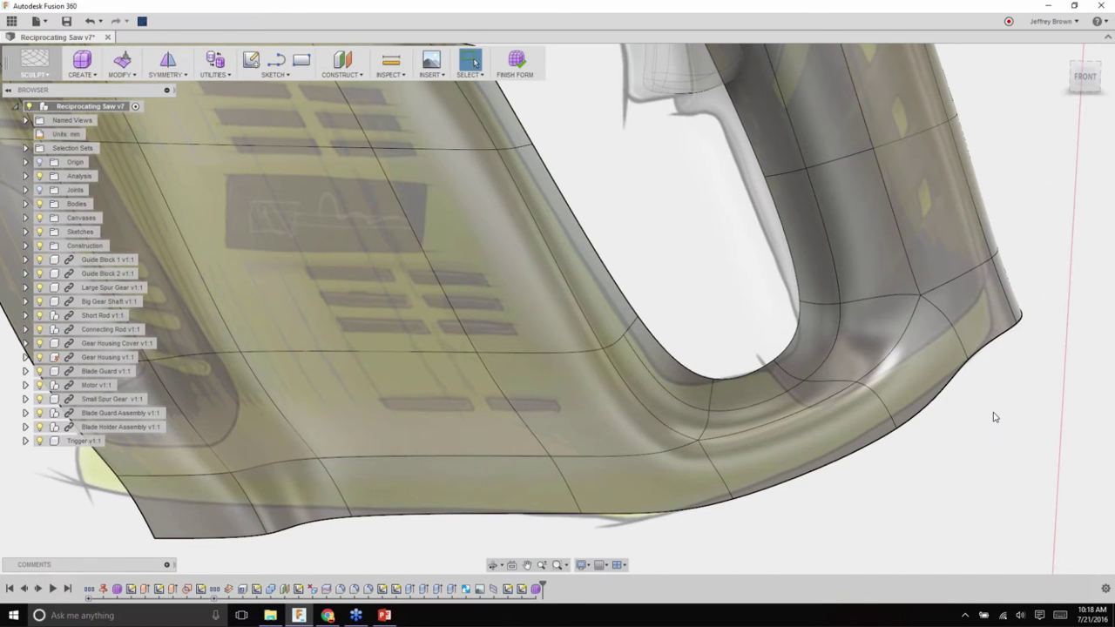
pyautogui.scroll(-3, 993, 417)
pyautogui.keyDown('shift'); pyautogui.moveTo(994, 417); pyautogui.dragTo(818, 245, button='middle'); pyautogui.keyUp('shift')
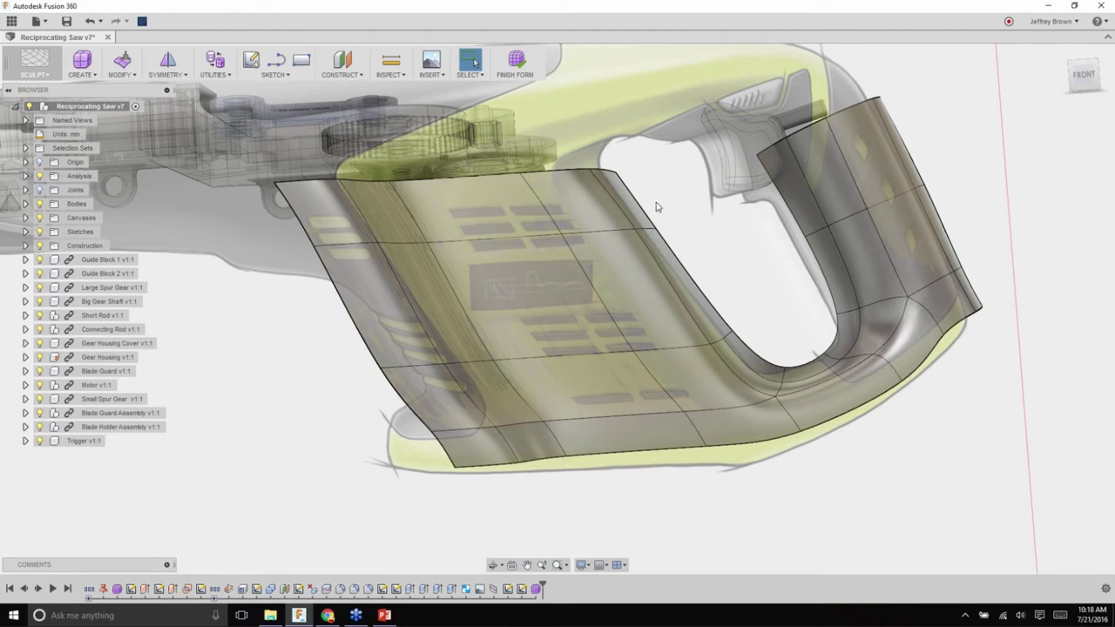
# - Pull the grip's top open edges up and back with Edit Form's planar manipulator
pyautogui.scroll(-2, 658, 207)
pyautogui.keyDown('shift'); pyautogui.moveTo(659, 207); pyautogui.dragTo(875, 180, button='middle'); pyautogui.keyUp('shift')
pyautogui.doubleClick(874, 180)
pyautogui.rightClick(882, 141)
pyautogui.click(910, 135)
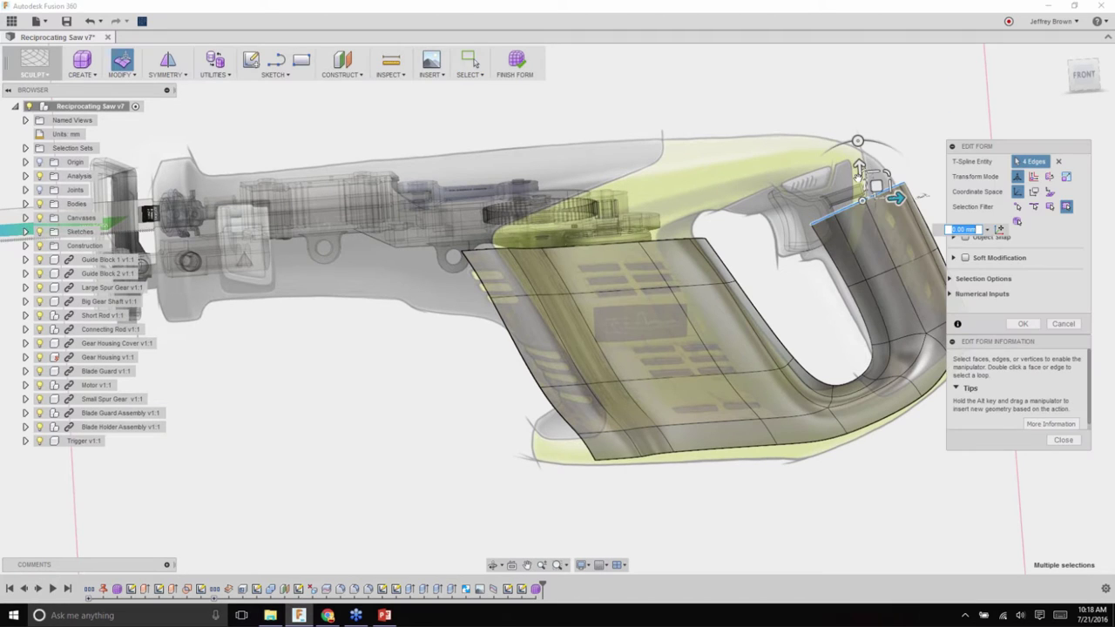
pyautogui.moveTo(875, 185); pyautogui.dragTo(850, 159)
pyautogui.moveTo(829, 150); pyautogui.dragTo(754, 149)
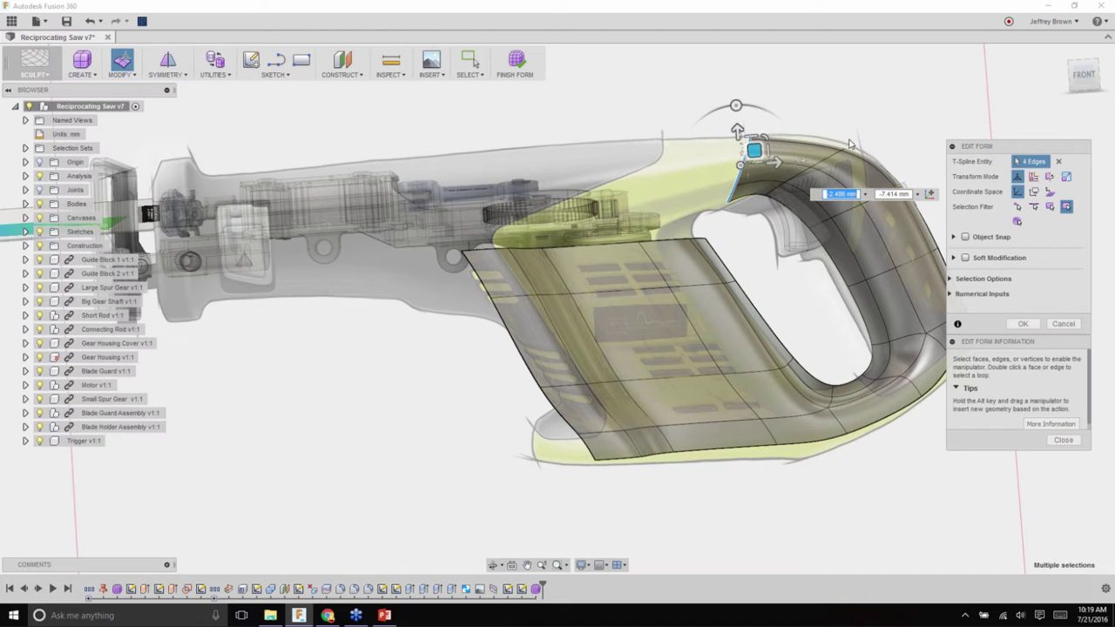
# - Zoom in on the grip's top vertex to check the reshaped handle, then turn the view
pyautogui.scroll(2, 850, 143)
pyautogui.scroll(2, 887, 141)
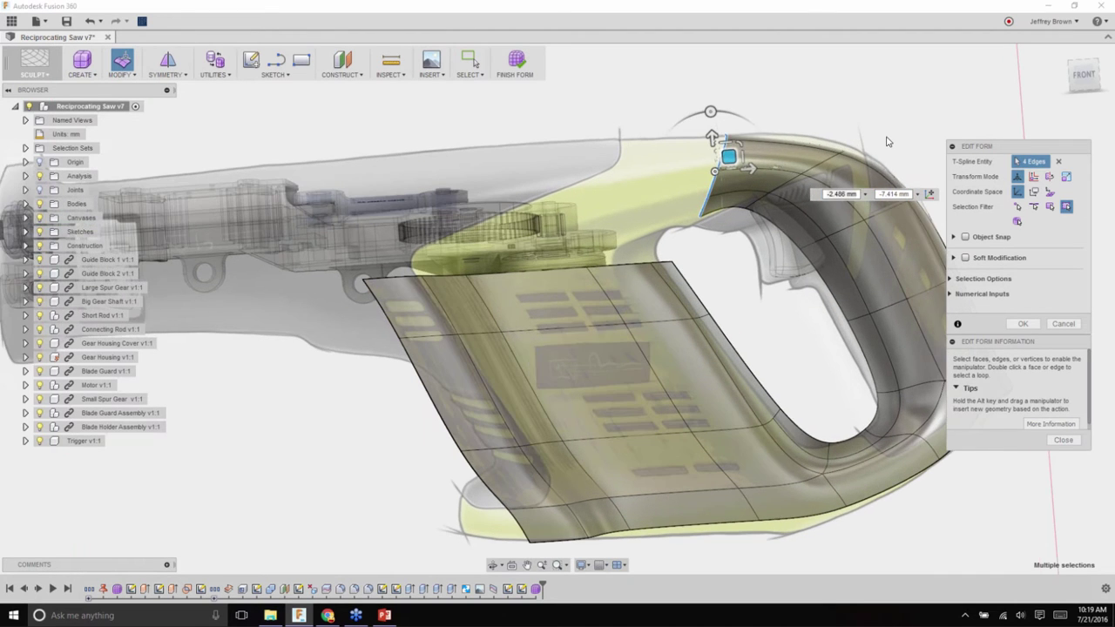
pyautogui.click(887, 141)
pyautogui.scroll(2, 887, 142)
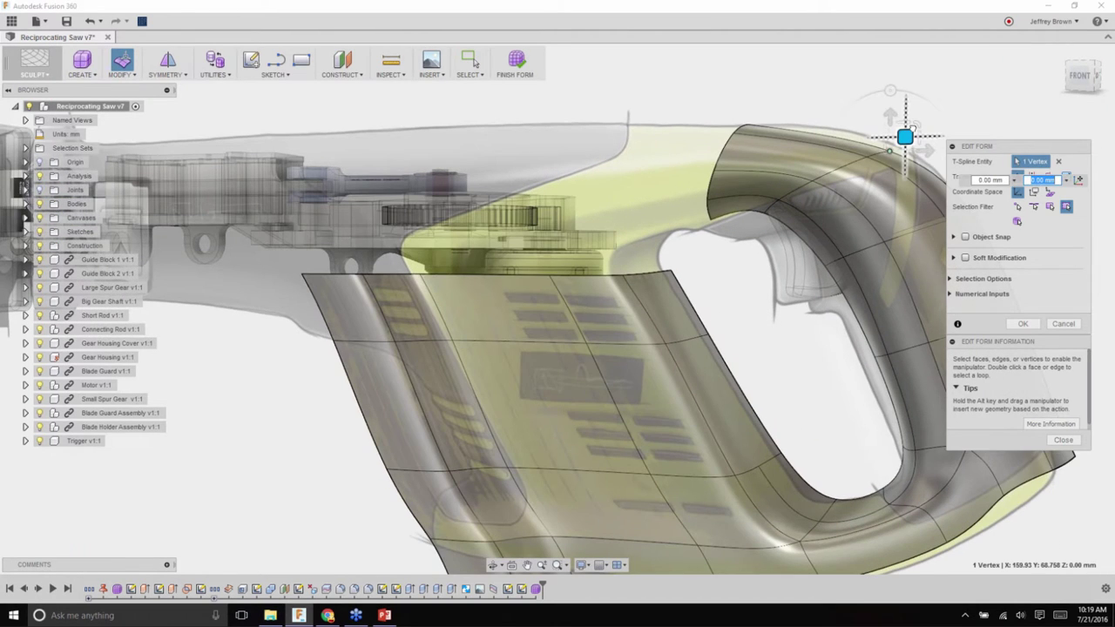
pyautogui.press('Escape')
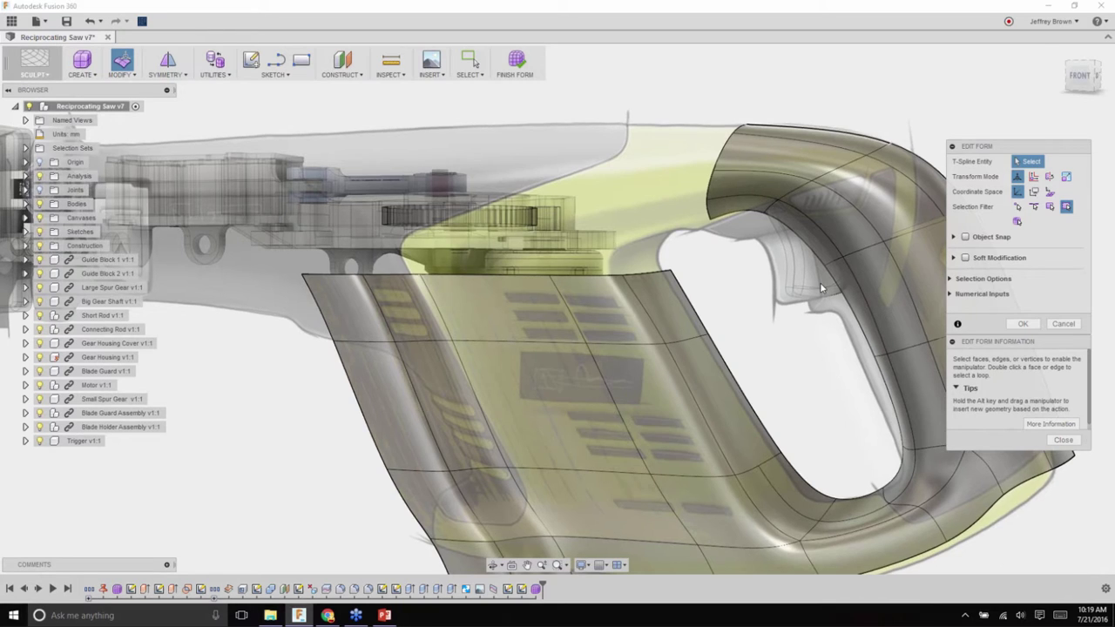
pyautogui.scroll(-8, 819, 282)
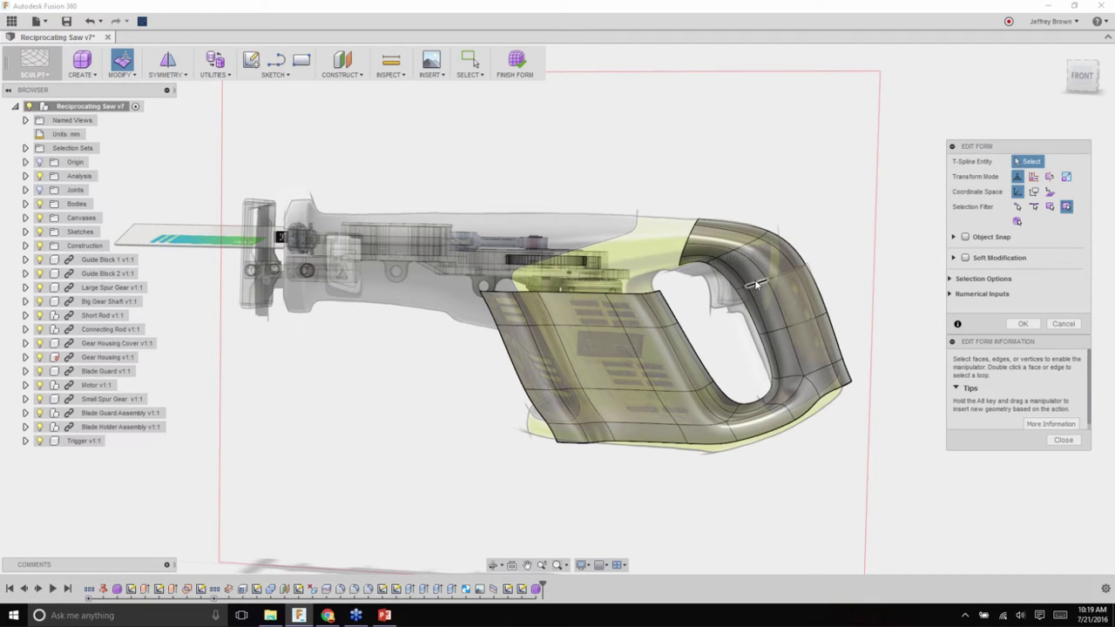
pyautogui.keyDown('shift'); pyautogui.moveTo(766, 287); pyautogui.dragTo(870, 314, button='middle'); pyautogui.keyUp('shift')
# - Finish the form to return to the Model workspace and hide the new handle body
pyautogui.press('Escape')
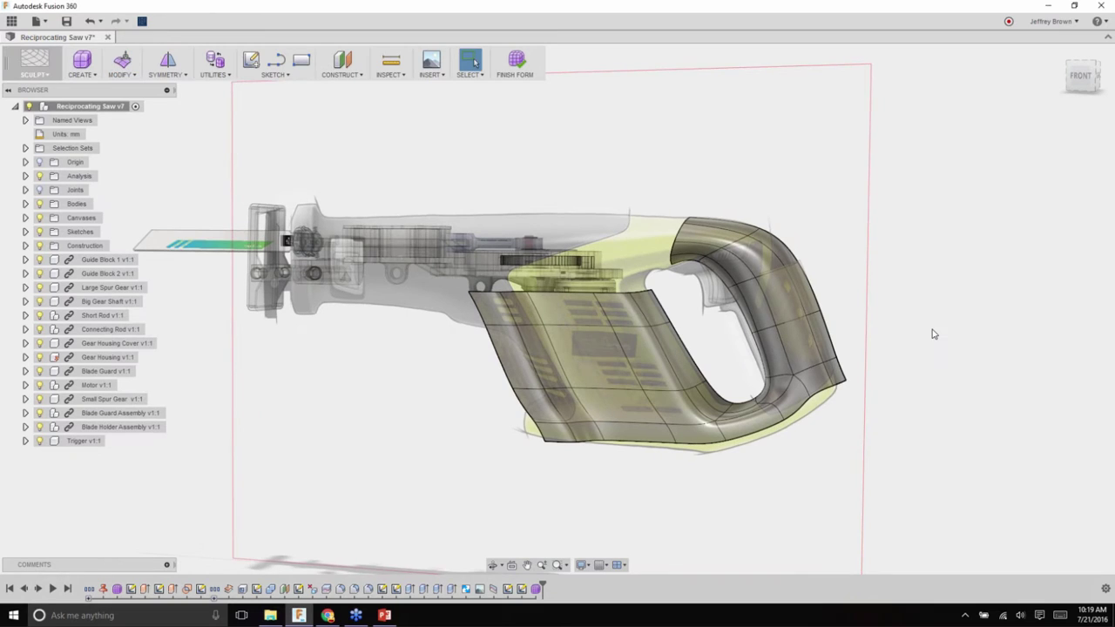
pyautogui.click(516, 61)
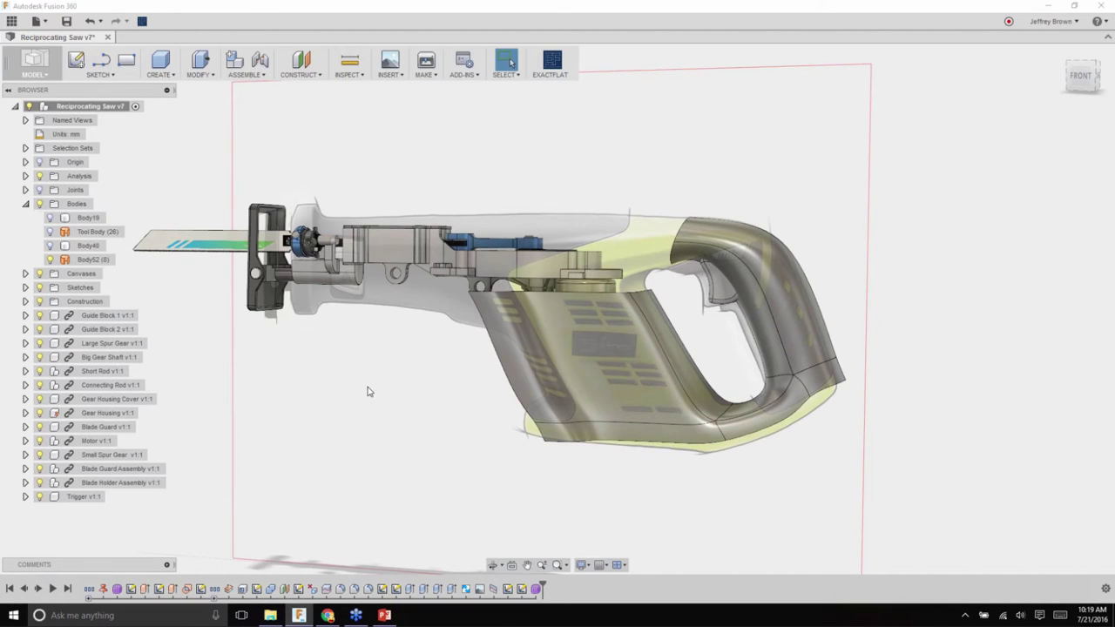
pyautogui.click(50, 260)
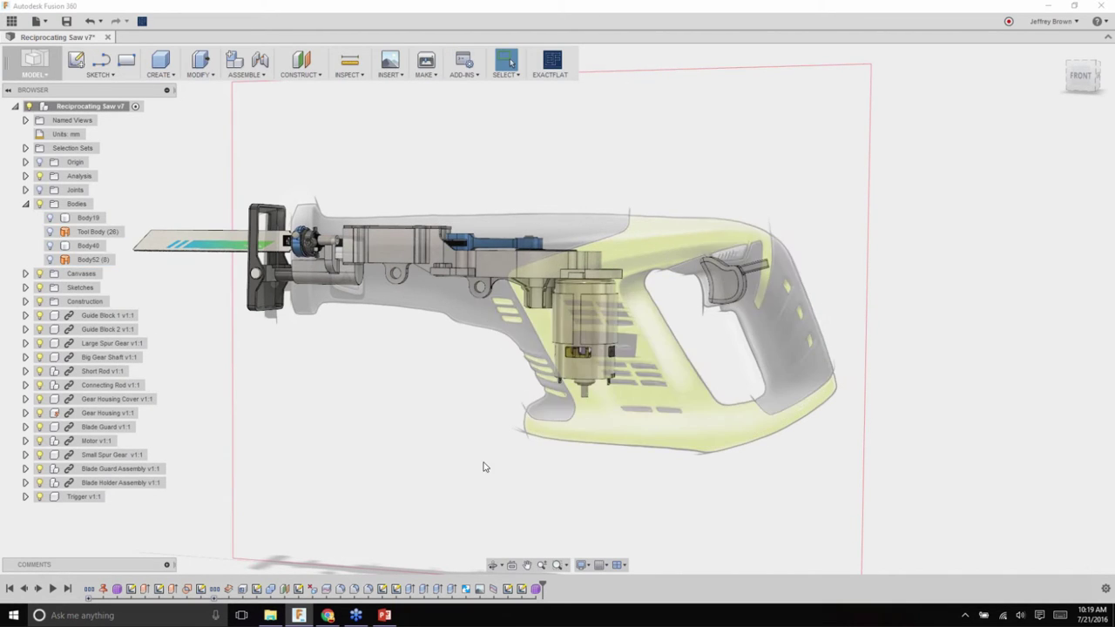
# - Toggle Body19's visibility and reopen the earlier form feature from the timeline
pyautogui.click(54, 220)
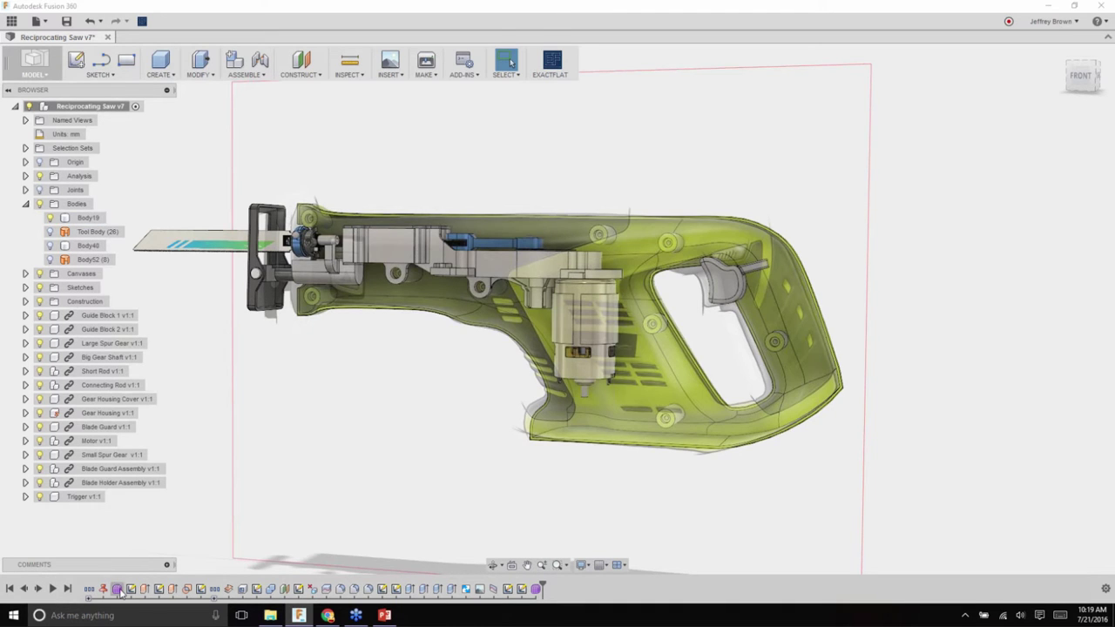
pyautogui.doubleClick(117, 589)
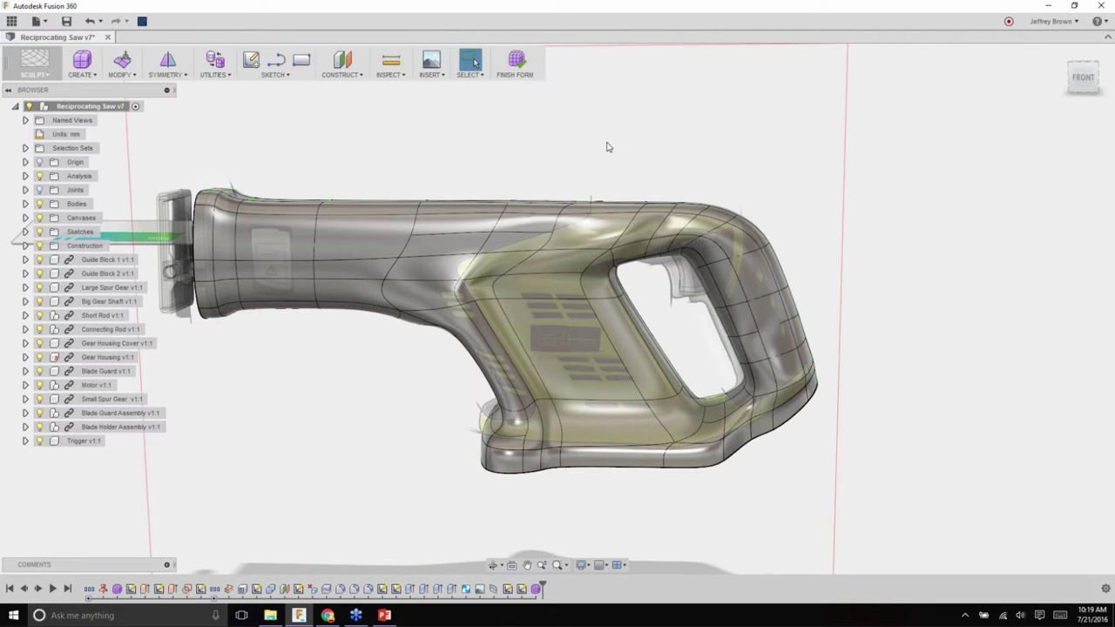
# - Finish the housing form and select the Body19 housing in the browser
pyautogui.click(518, 61)
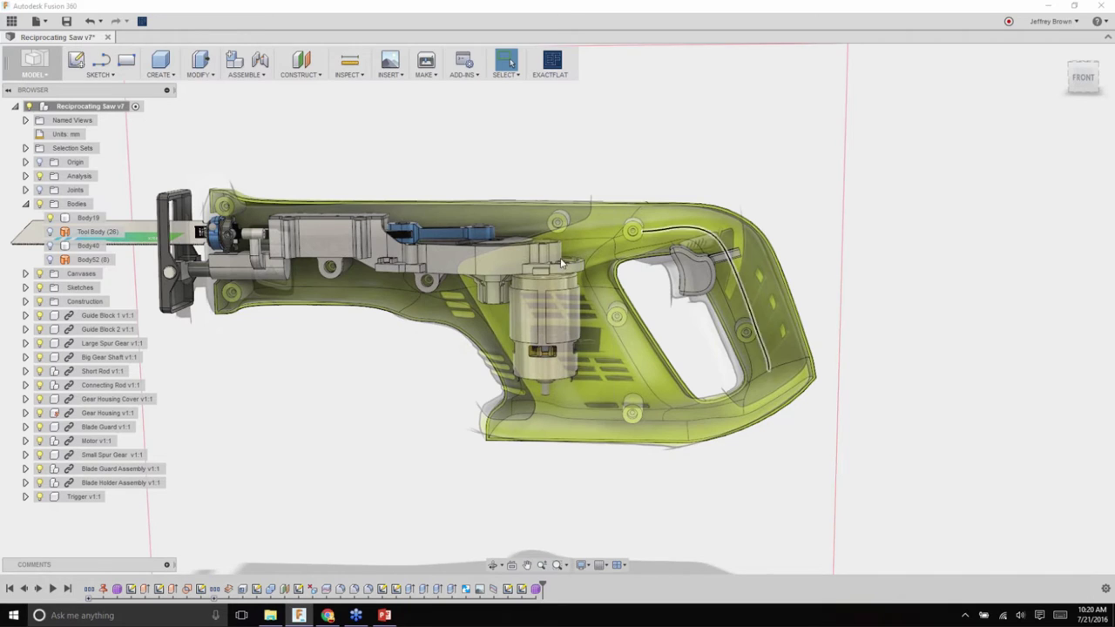
pyautogui.click(139, 219)
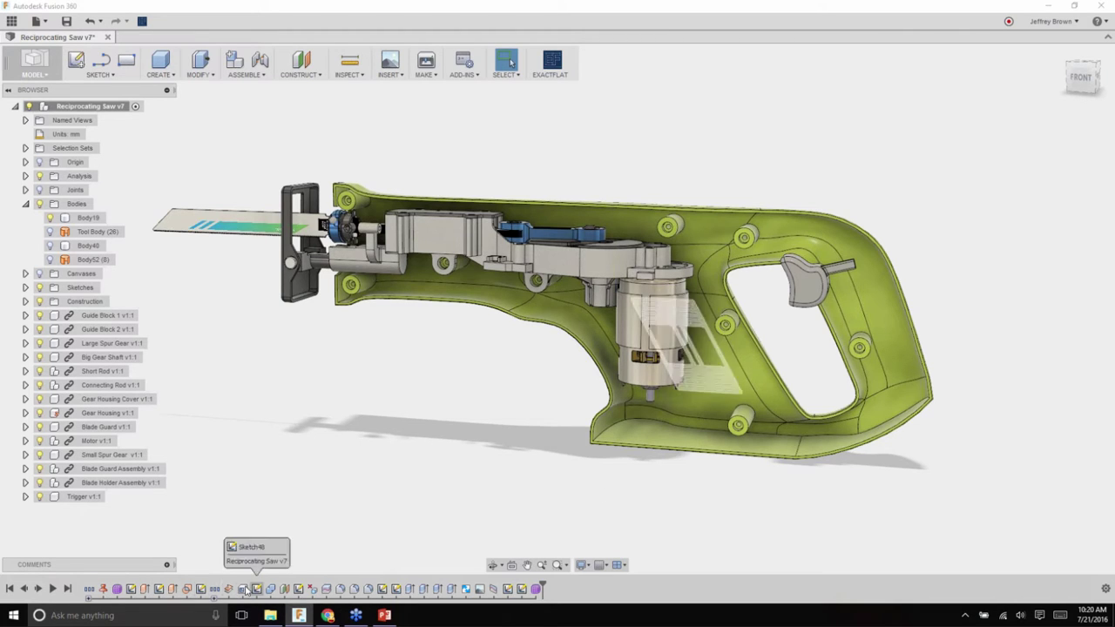
# - Select the Form2 feature in the timeline, then clear the selection
pyautogui.click(119, 591)
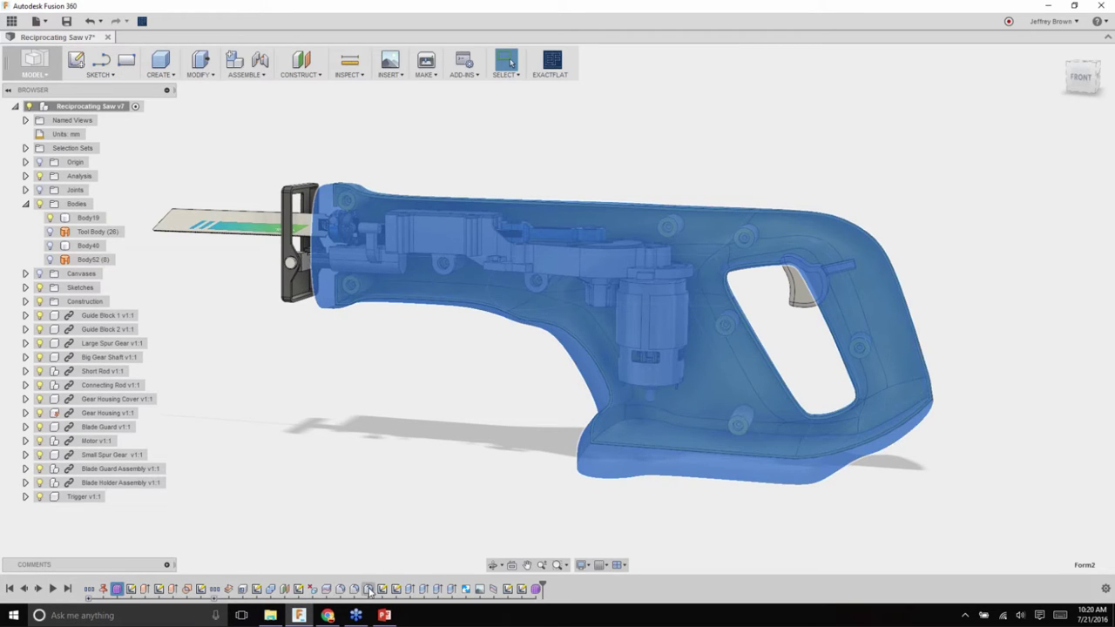
pyautogui.click(460, 527)
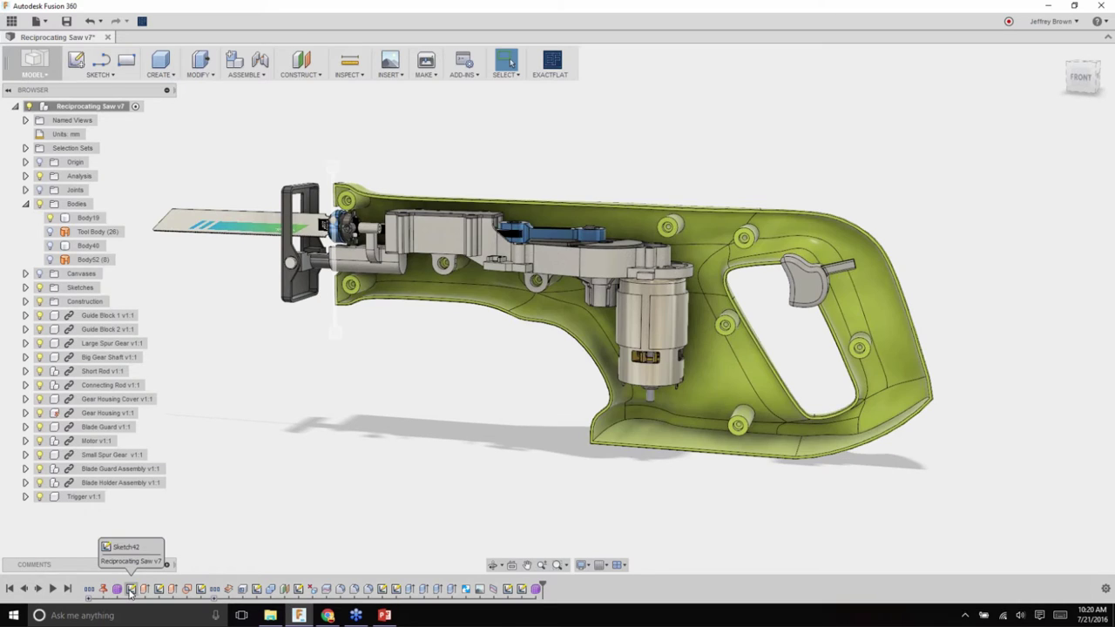
# - Hide the 14 Internal Components from the selection sets and orbit into the empty housing
pyautogui.click(25, 148)
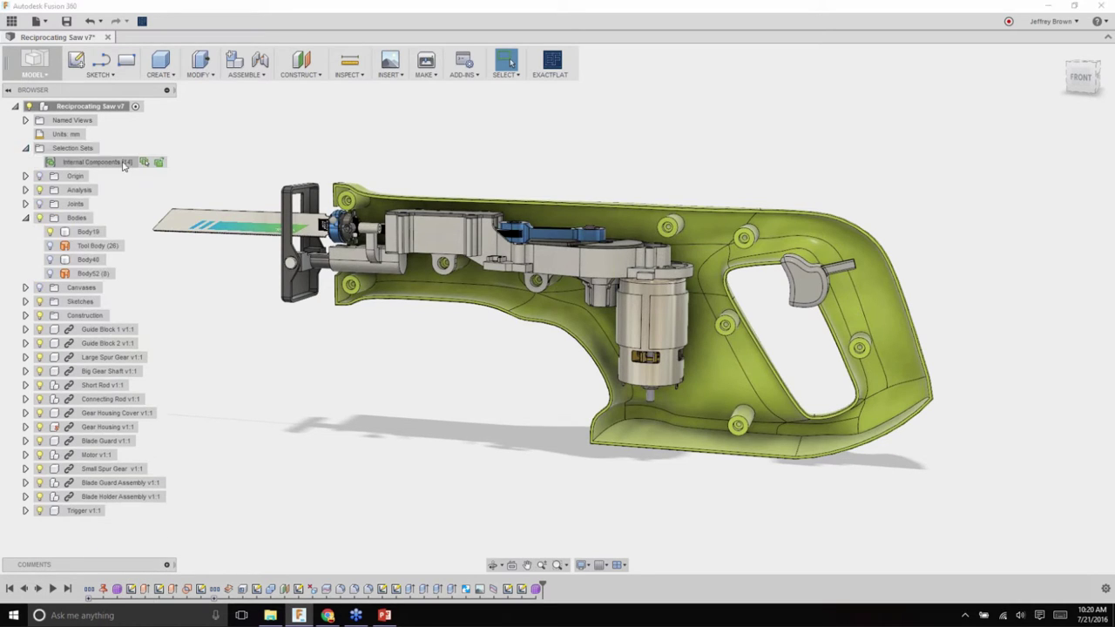
pyautogui.click(145, 162)
pyautogui.rightClick(145, 162)
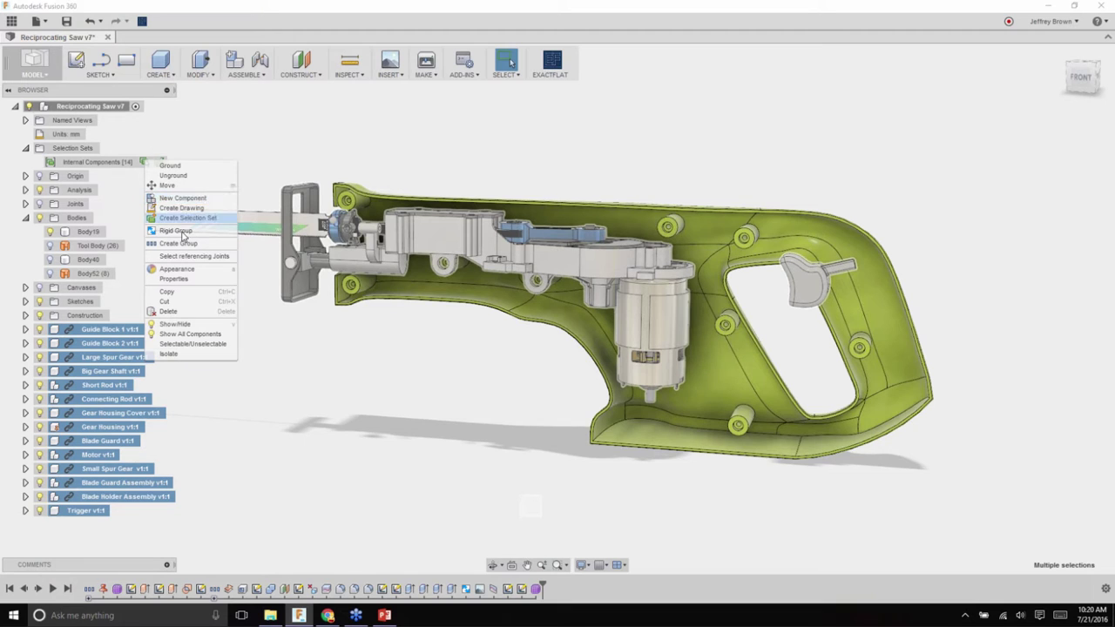
pyautogui.click(174, 324)
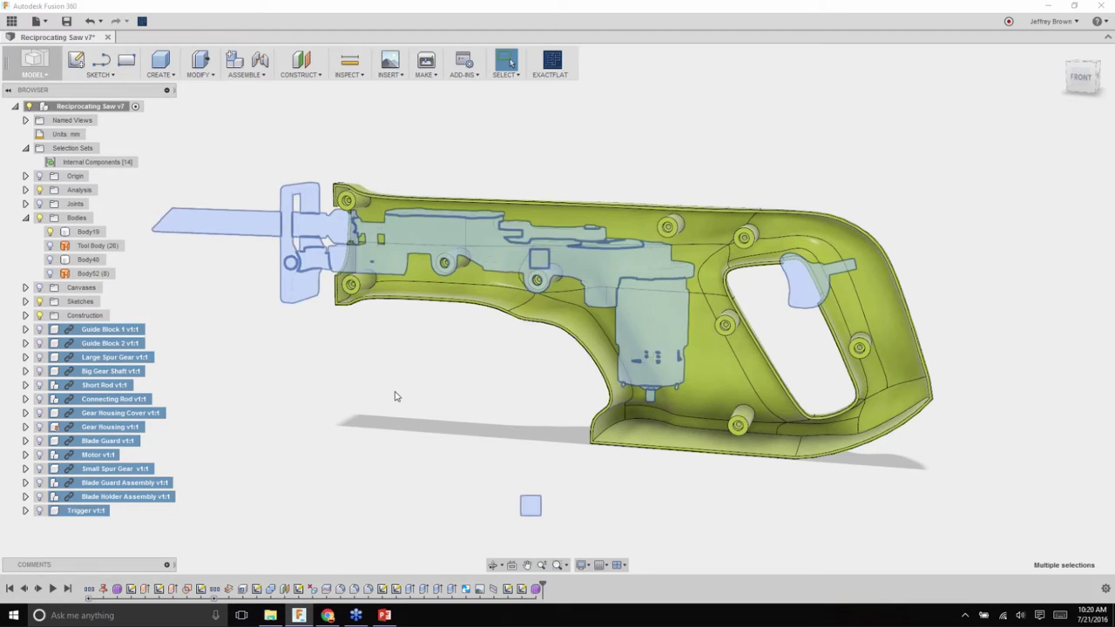
pyautogui.keyDown('shift'); pyautogui.moveTo(612, 345); pyautogui.dragTo(486, 330, button='middle'); pyautogui.keyUp('shift')
pyautogui.scroll(3, 485, 331)
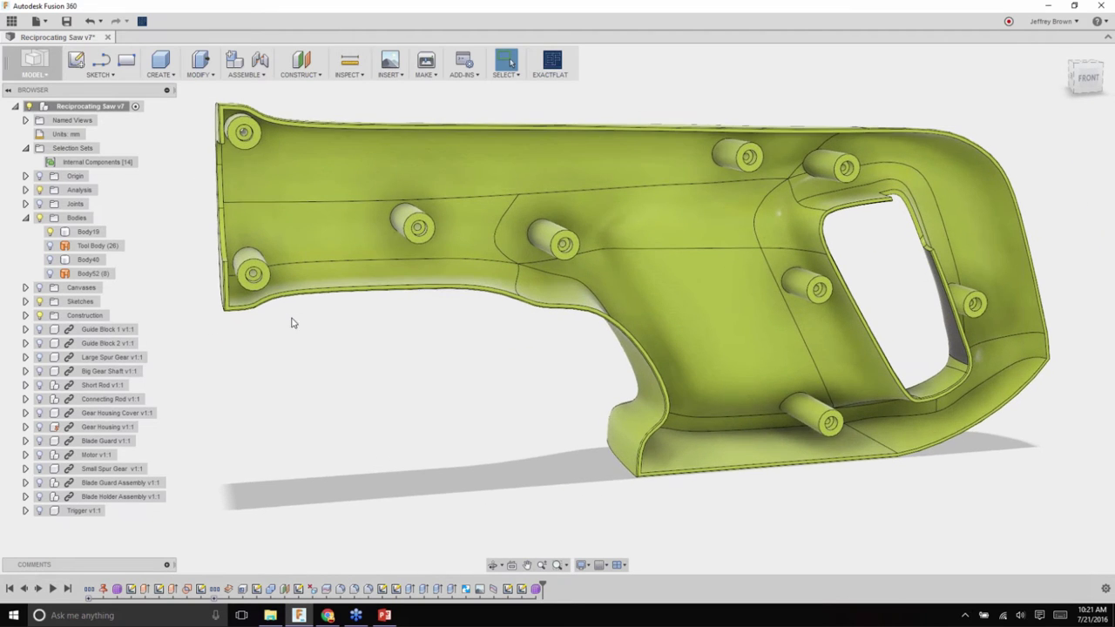
# - Show the Vent Sketch slot outlines on the housing and start Press Pull
pyautogui.click(25, 301)
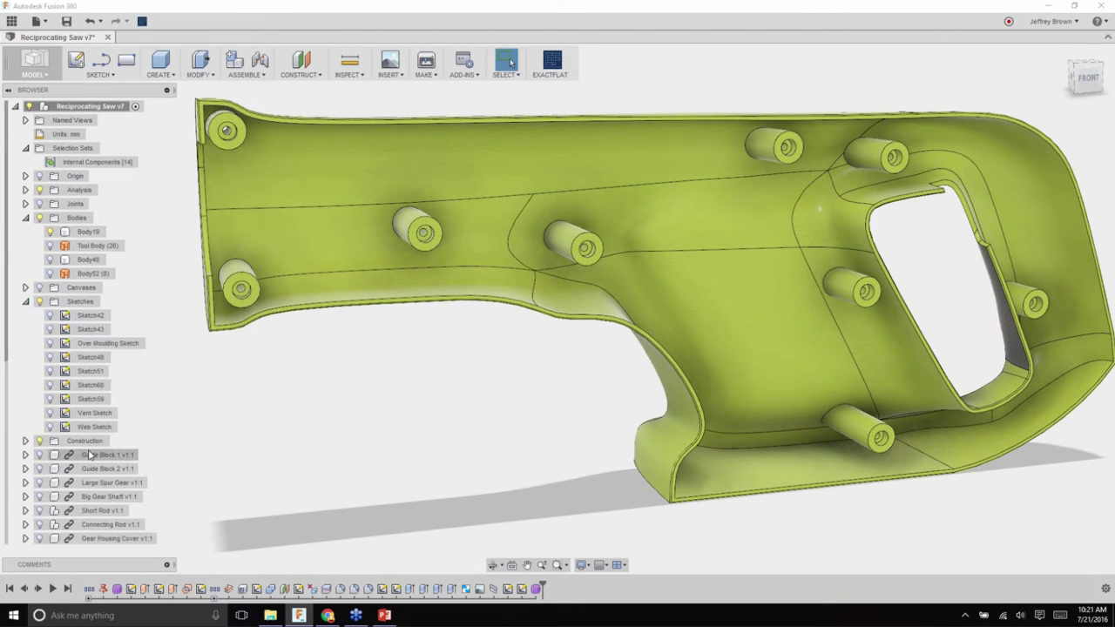
pyautogui.click(50, 413)
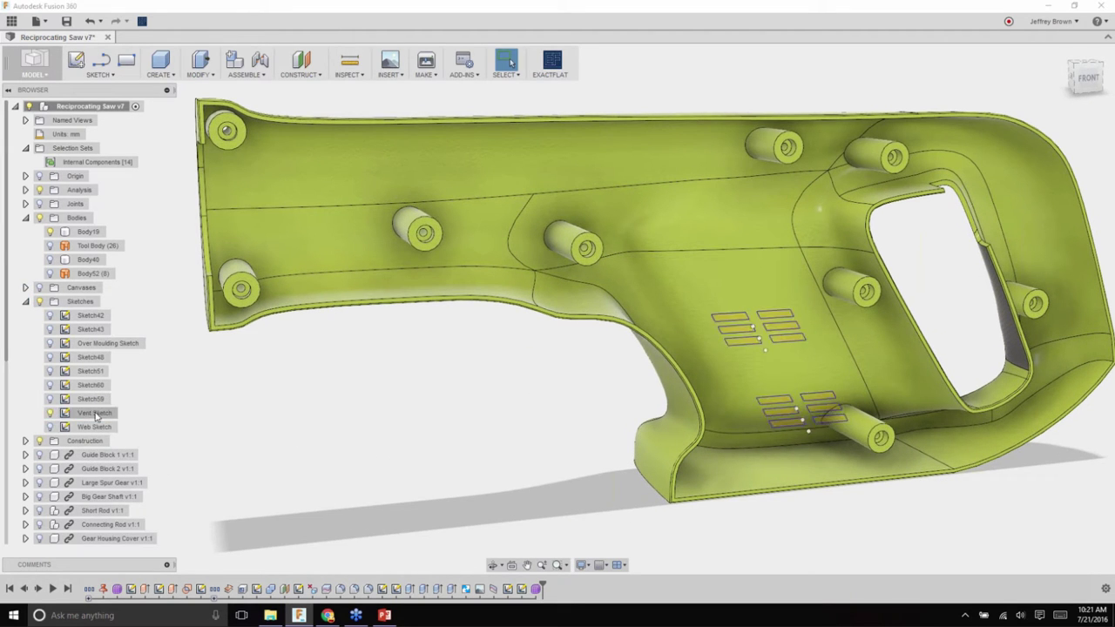
pyautogui.click(96, 413)
pyautogui.click(201, 63)
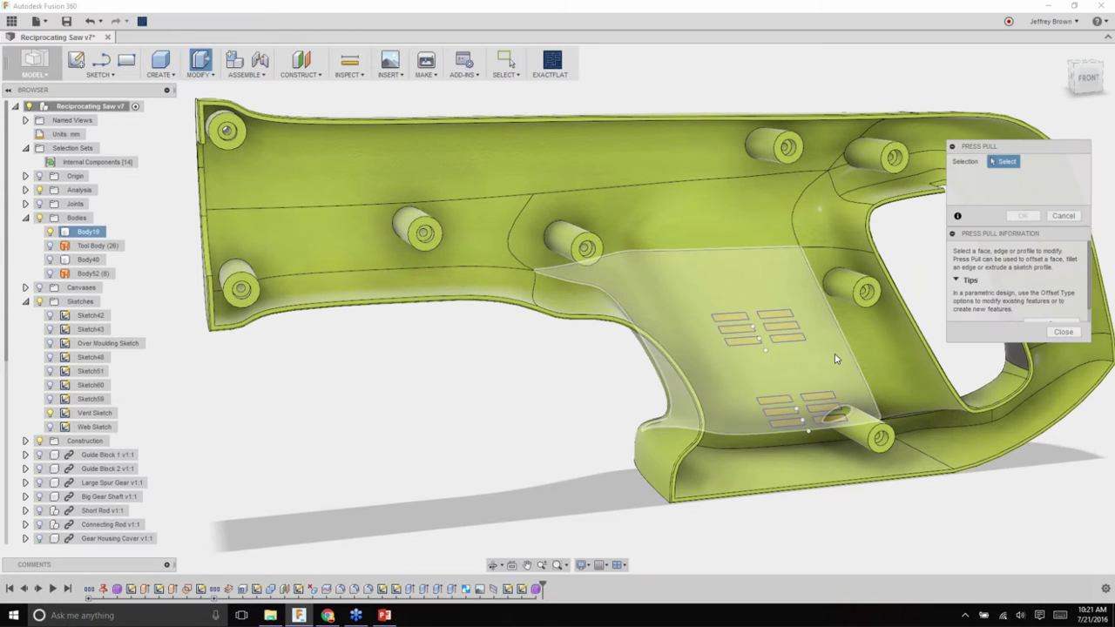
# - Cancel the accidental edge fillet and restart Press Pull on the vent profiles
pyautogui.keyDown('shift'); pyautogui.moveTo(834, 358); pyautogui.dragTo(615, 313, button='middle'); pyautogui.keyUp('shift')
pyautogui.click(836, 525)
pyautogui.keyDown('shift'); pyautogui.moveTo(839, 430); pyautogui.dragTo(788, 324, button='middle'); pyautogui.keyUp('shift')
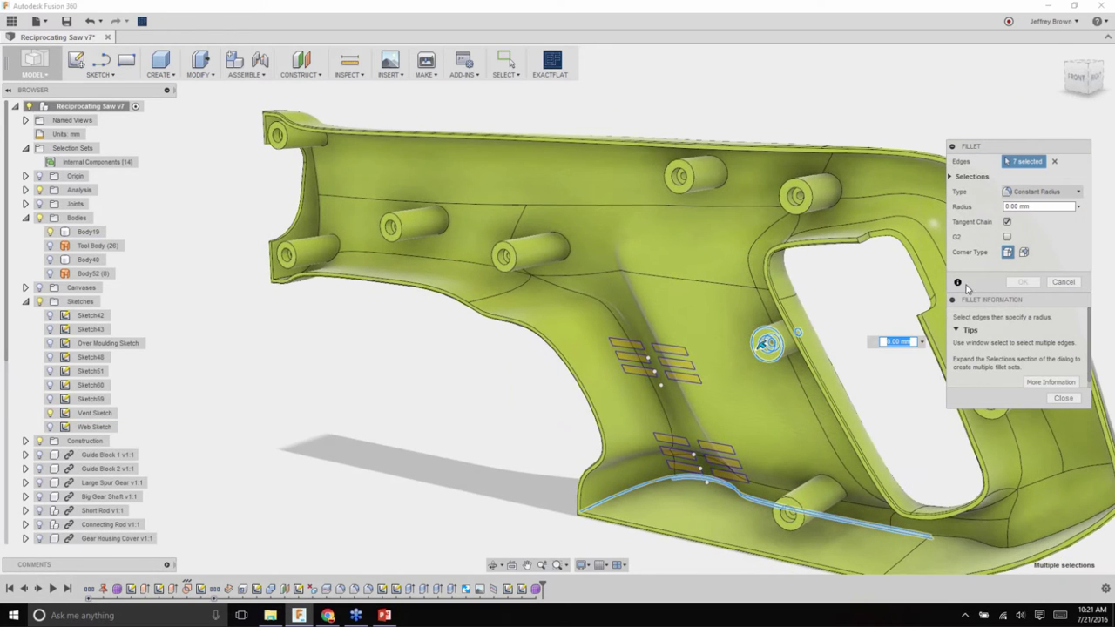
pyautogui.click(1076, 284)
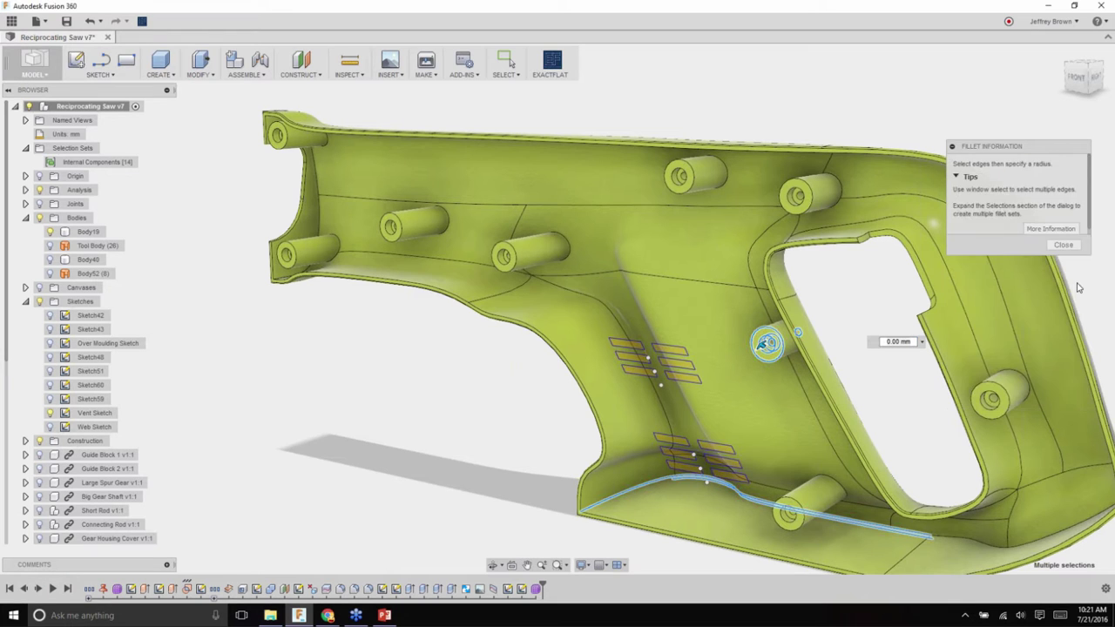
pyautogui.click(203, 61)
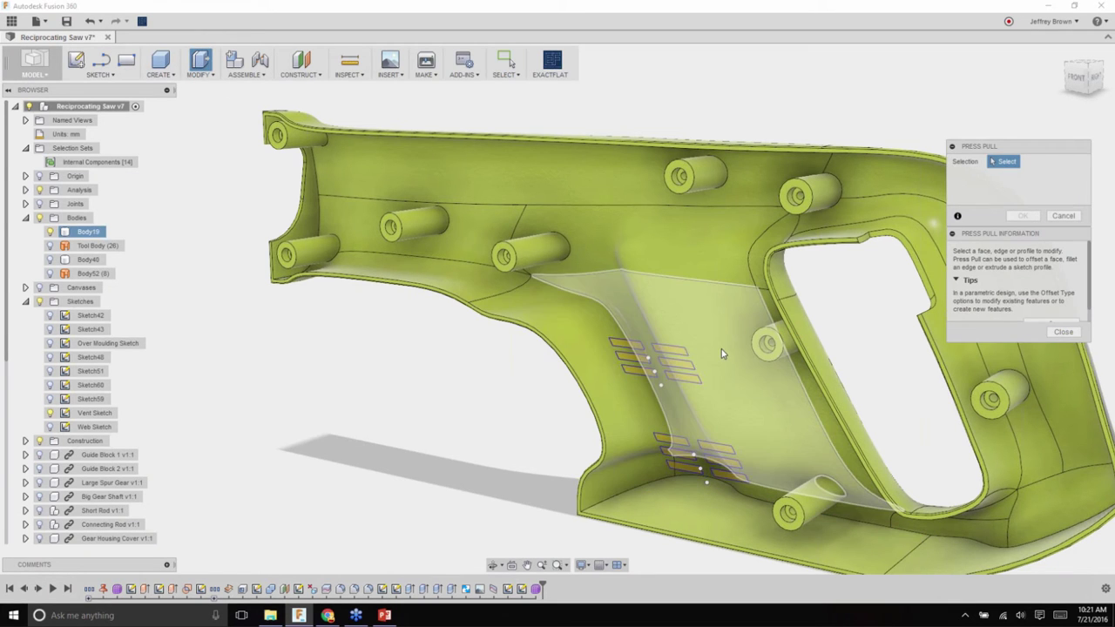
pyautogui.scroll(3, 672, 362)
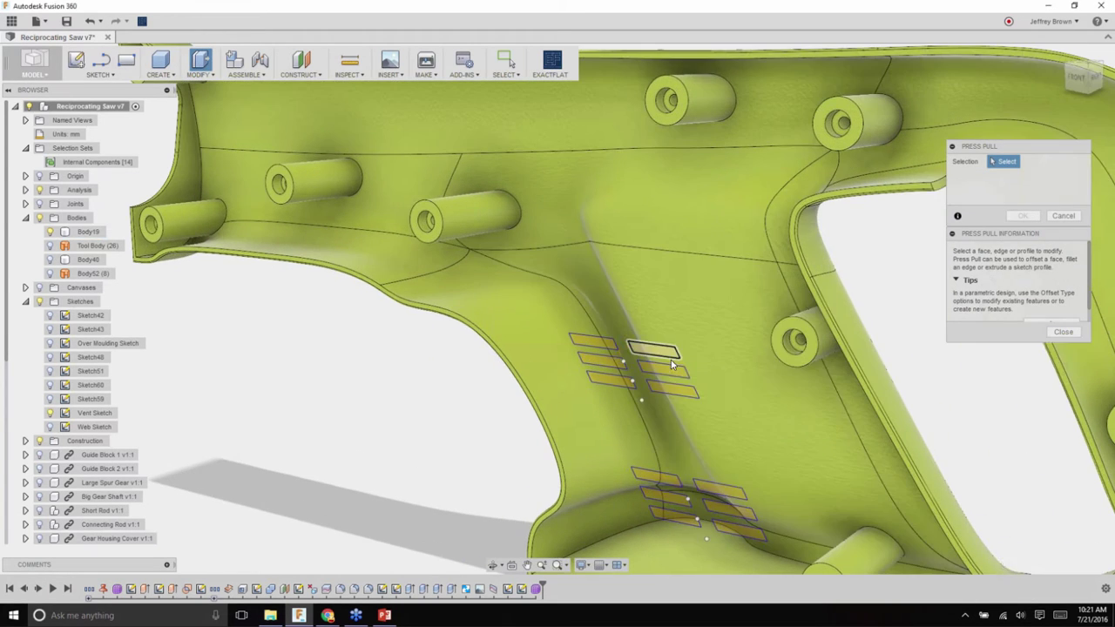
# - Select all twelve upper and lower vent slot profiles for extrusion
pyautogui.click(664, 368)
pyautogui.click(653, 350)
pyautogui.click(672, 388)
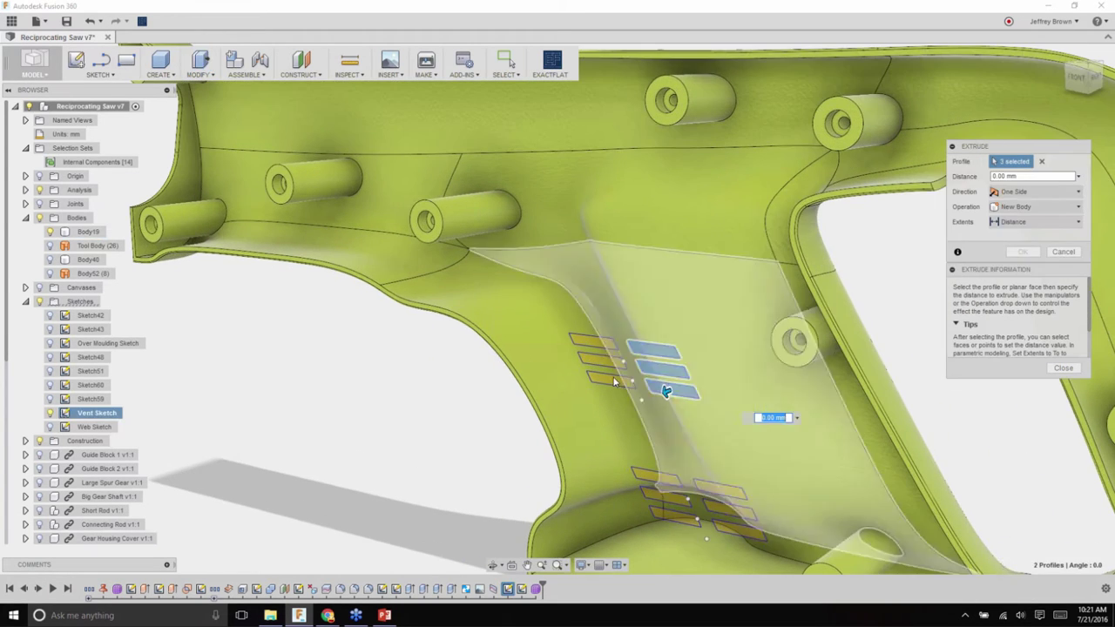
pyautogui.click(601, 362)
pyautogui.click(611, 380)
pyautogui.click(607, 346)
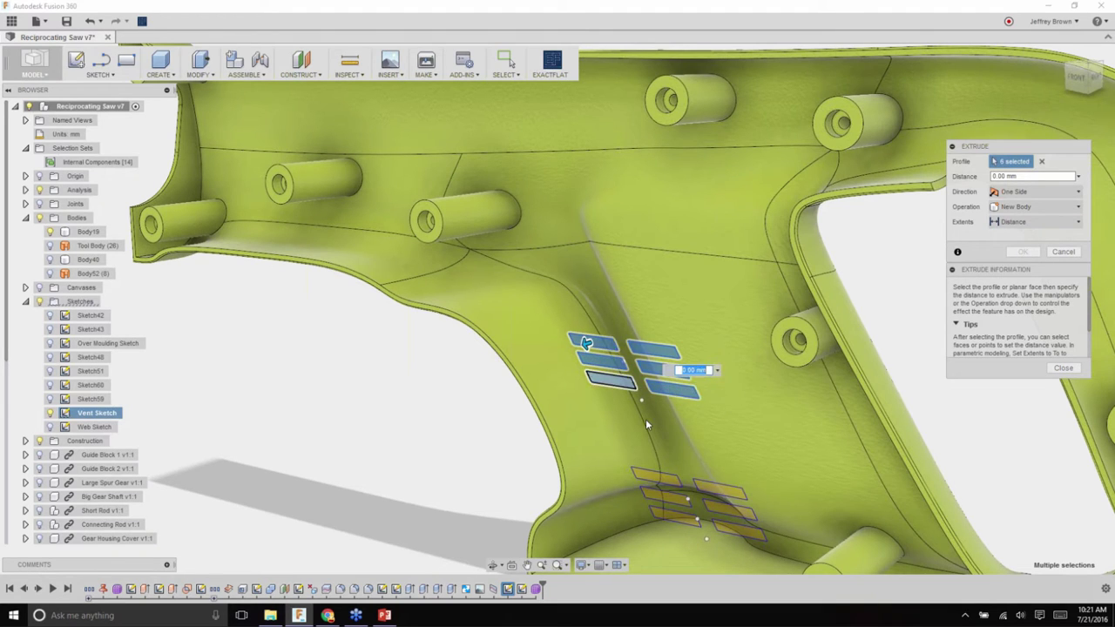
pyautogui.click(655, 478)
pyautogui.click(669, 503)
pyautogui.click(672, 517)
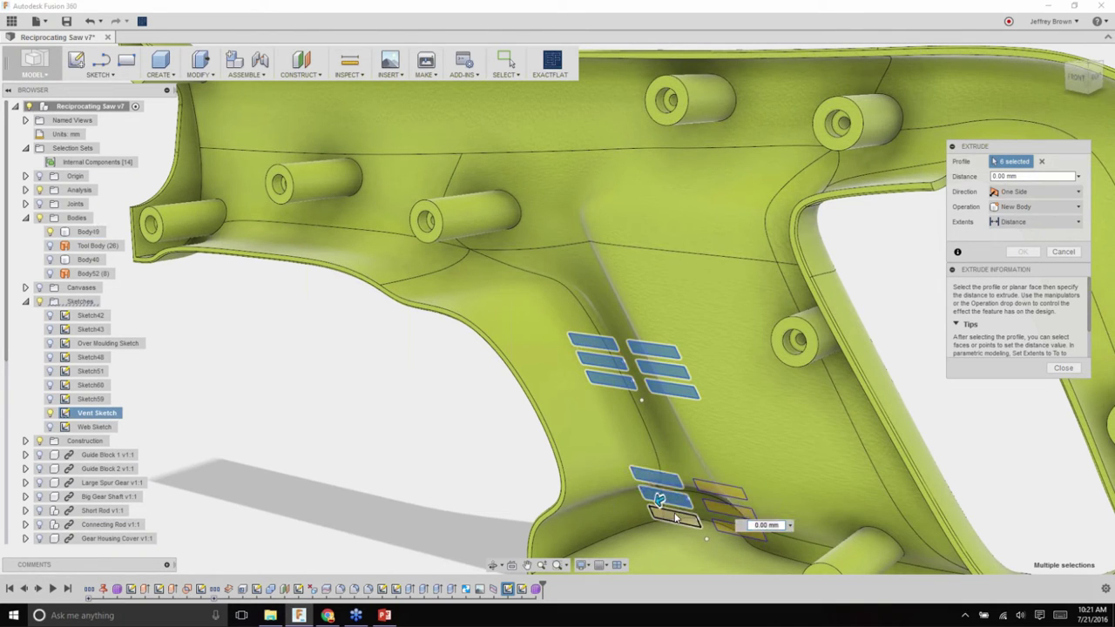
pyautogui.click(719, 490)
pyautogui.click(722, 514)
pyautogui.click(736, 527)
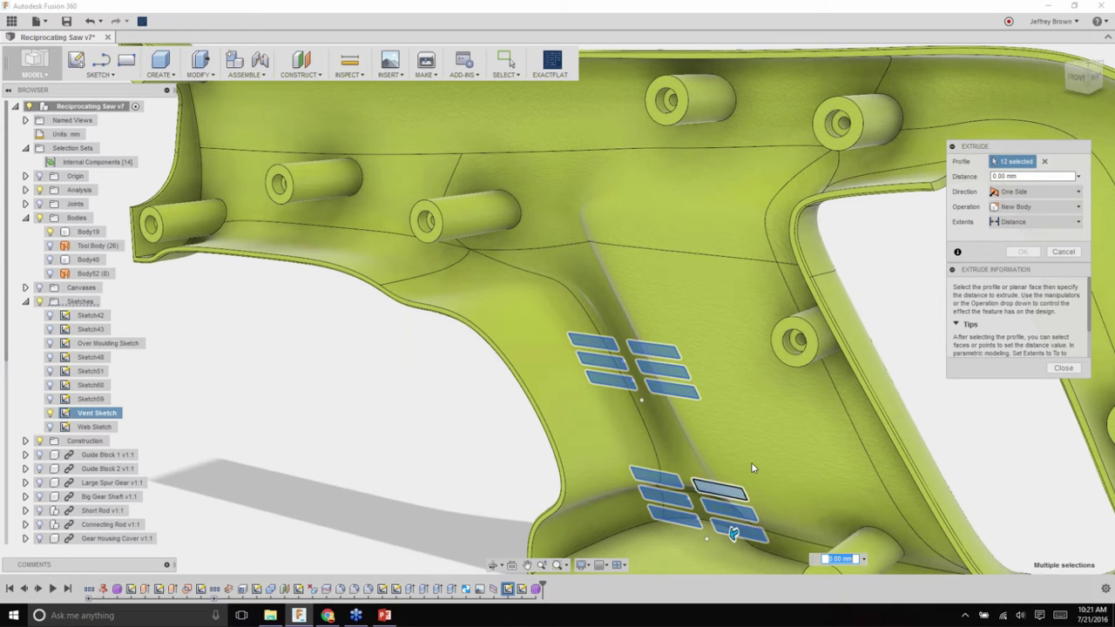
# - Extrude the vent profiles to -110 mm as a cut through the housing wall
pyautogui.keyDown('shift'); pyautogui.moveTo(736, 528); pyautogui.dragTo(802, 419, button='middle'); pyautogui.keyUp('shift')
pyautogui.write('-10')
pyautogui.moveTo(688, 478)
pyautogui.mouseDown()
pyautogui.moveTo(749, 453)
pyautogui.moveTo(690, 463)
pyautogui.mouseUp()
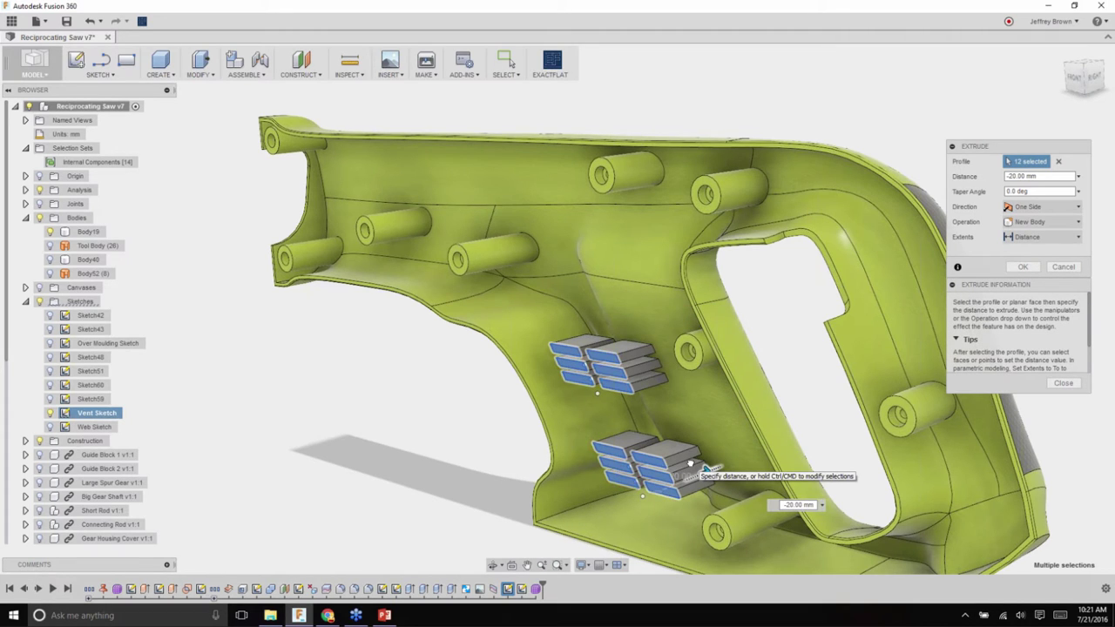
pyautogui.moveTo(691, 466); pyautogui.dragTo(841, 419)
pyautogui.click(1024, 285)
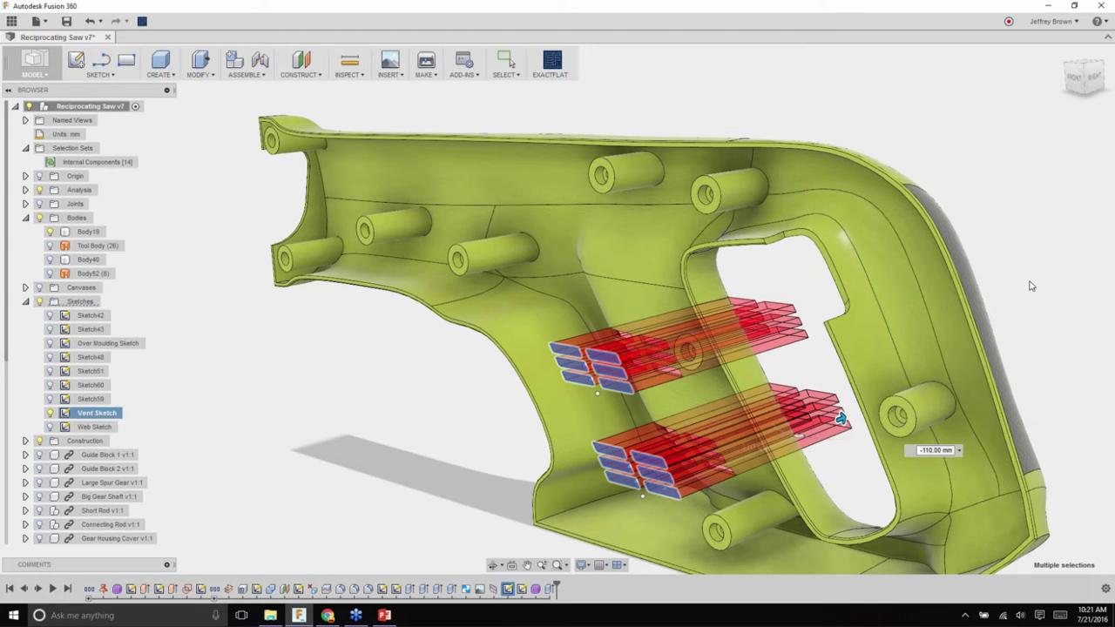
pyautogui.click(1025, 310)
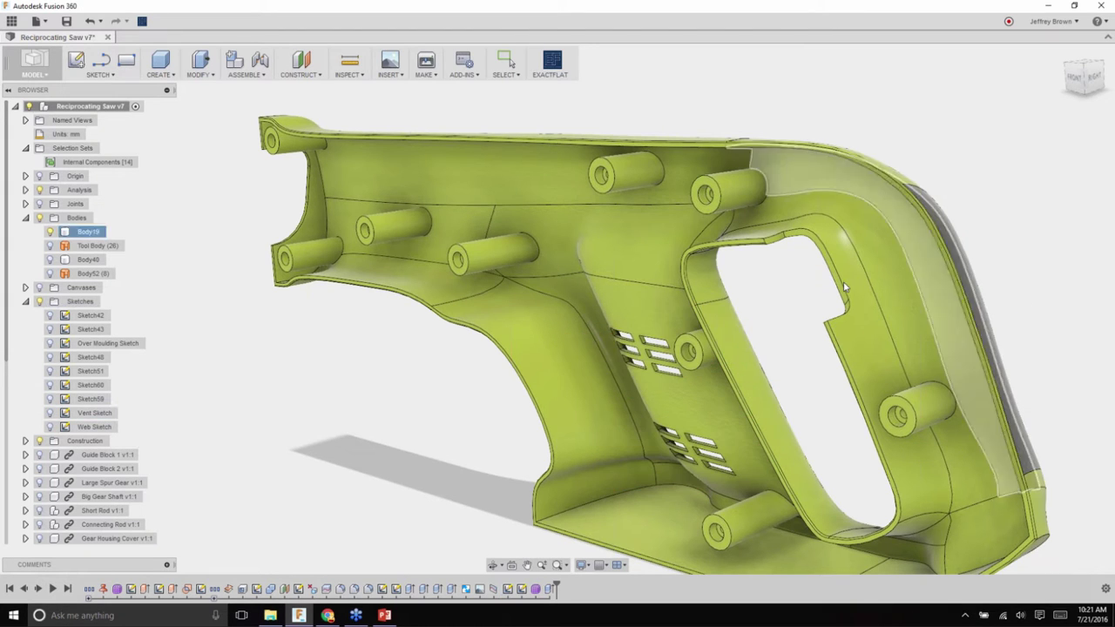
pyautogui.keyDown('shift'); pyautogui.moveTo(753, 342); pyautogui.dragTo(582, 362, button='middle'); pyautogui.keyUp('shift')
pyautogui.click(752, 337)
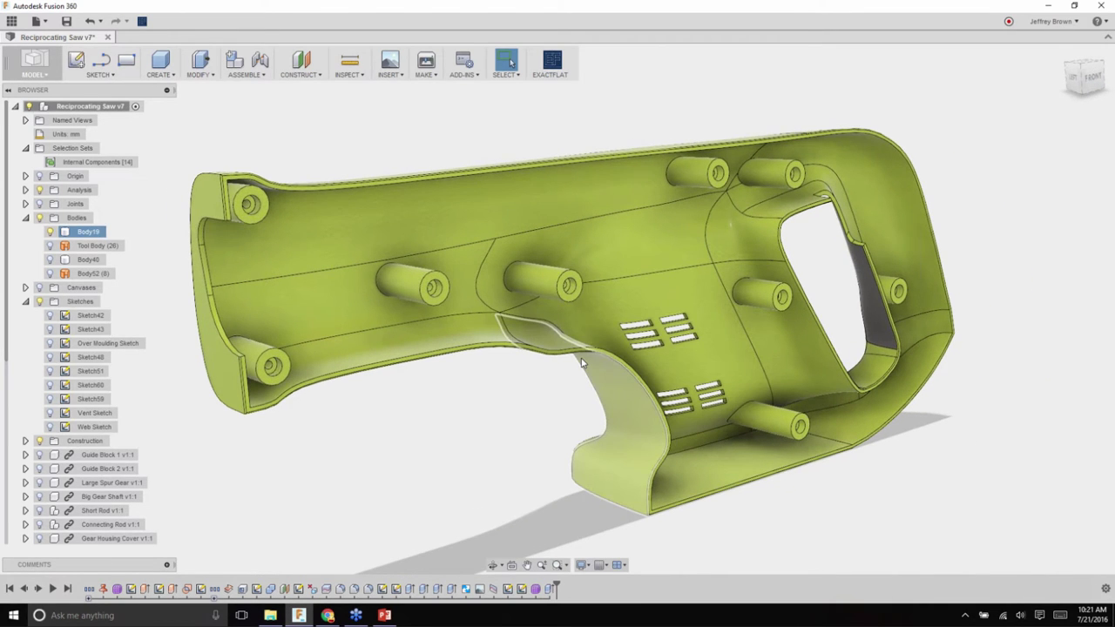
pyautogui.press('Escape')
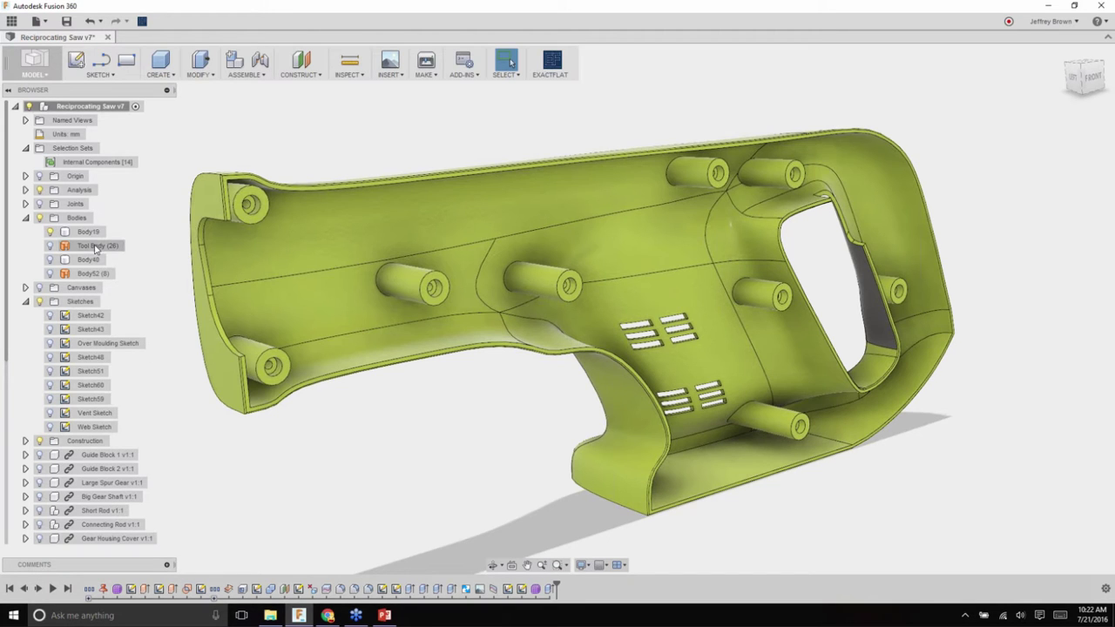
pyautogui.keyDown('shift'); pyautogui.moveTo(409, 433); pyautogui.dragTo(252, 571, button='middle'); pyautogui.keyUp('shift')
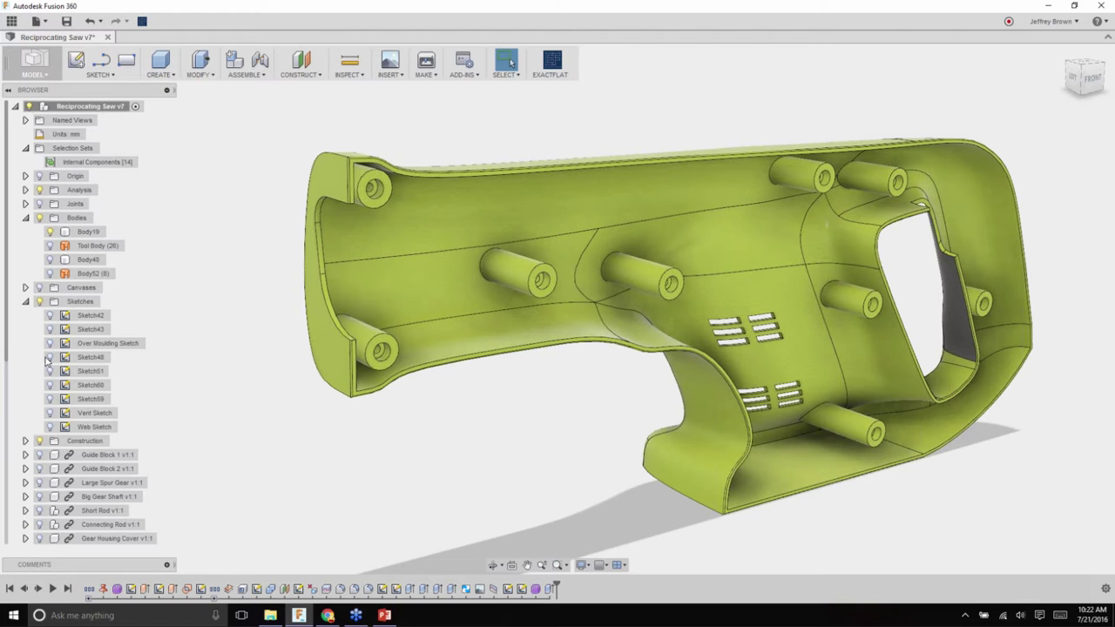
# - Hide the Vent Sketch, show the Web Sketch lines from a side view, and open Toolbox search
pyautogui.click(51, 413)
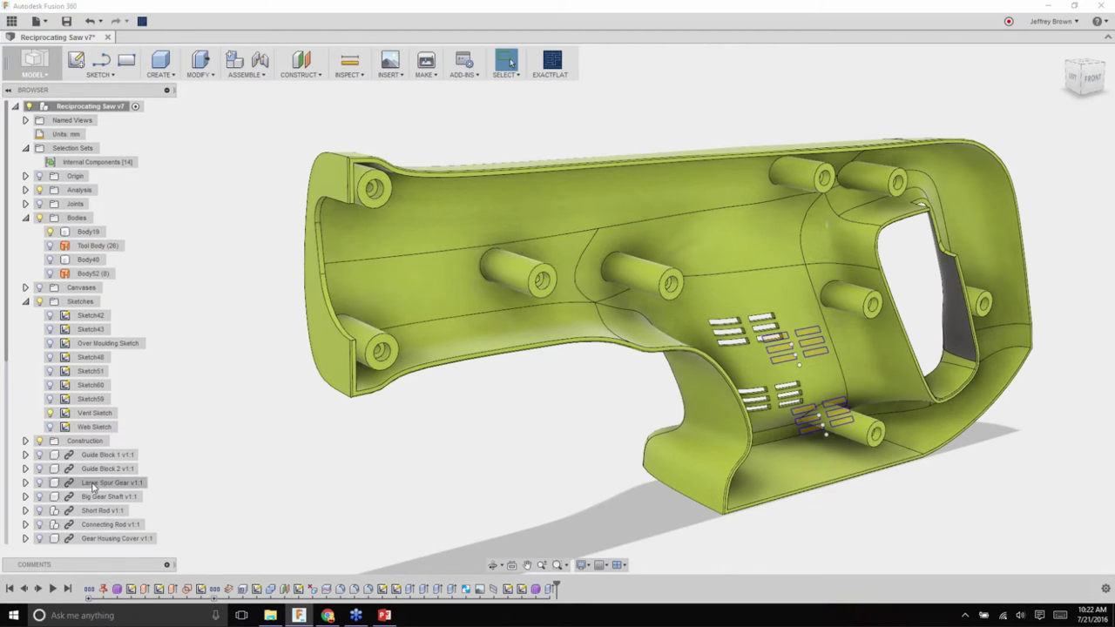
pyautogui.click(50, 413)
pyautogui.click(50, 426)
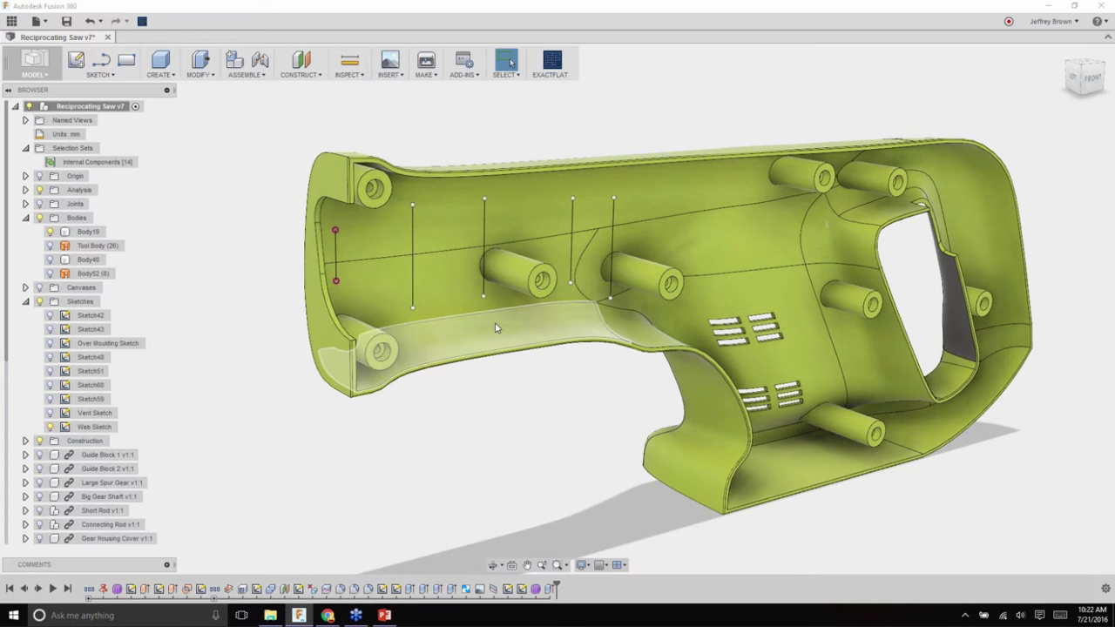
pyautogui.keyDown('shift'); pyautogui.moveTo(486, 288); pyautogui.dragTo(296, 170, button='middle'); pyautogui.keyUp('shift')
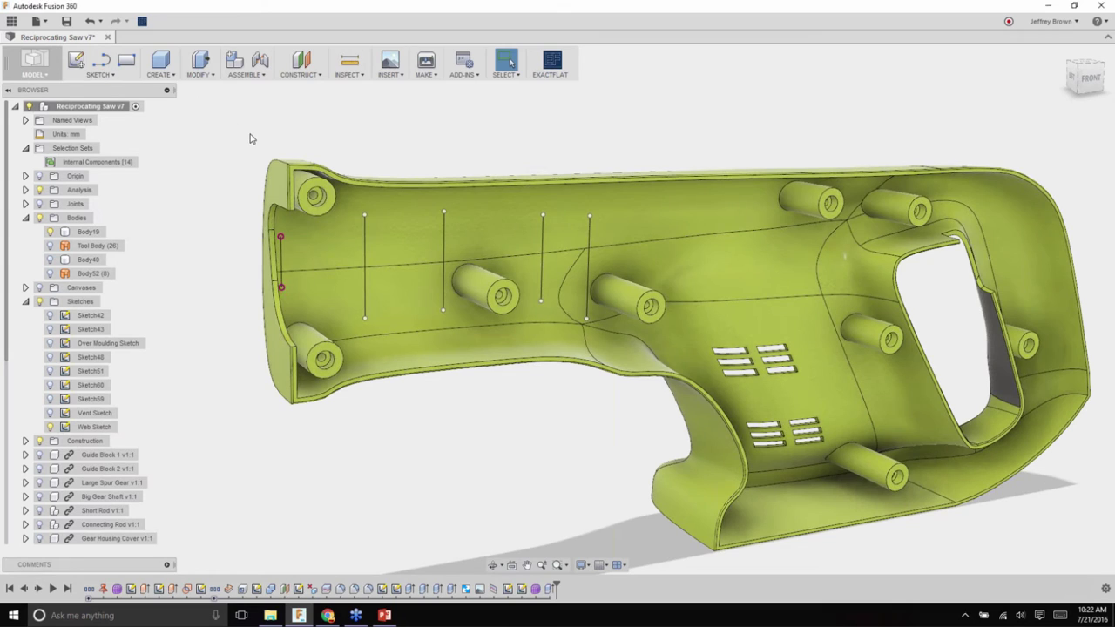
pyautogui.press('s')
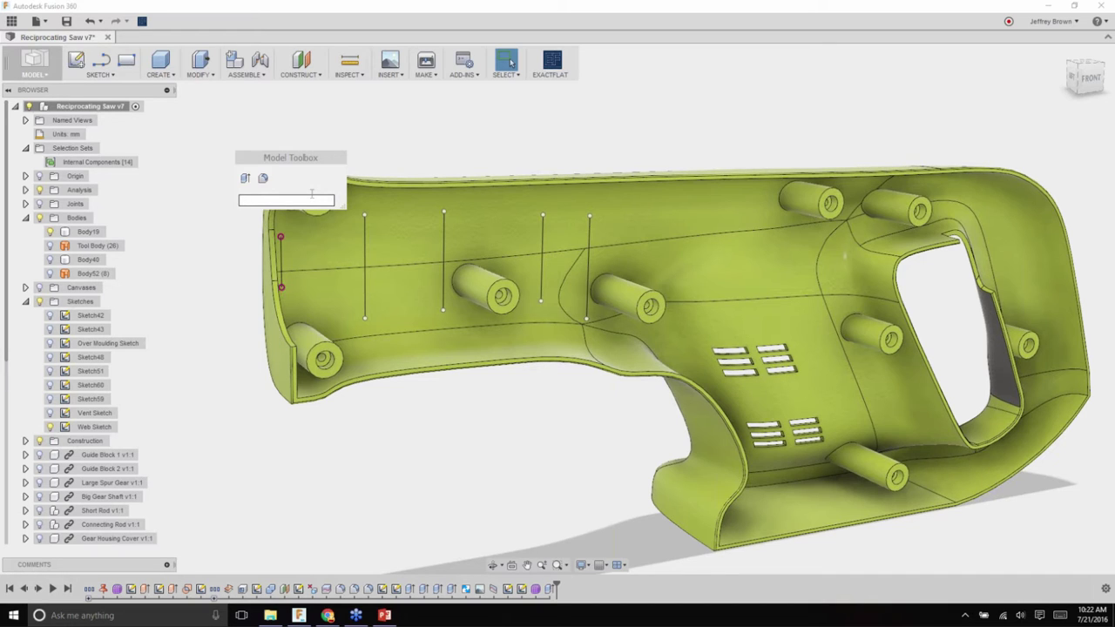
# - Add 2 mm thick Web ribs along three Web Sketch lines inside the housing
pyautogui.write('w')
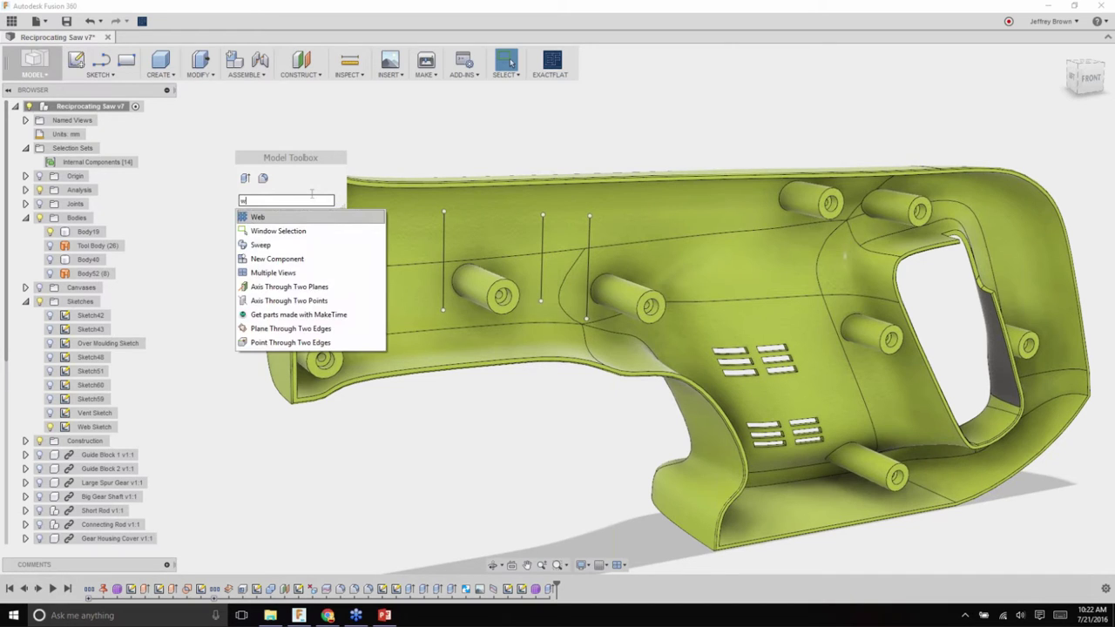
pyautogui.write('e')
pyautogui.click(291, 218)
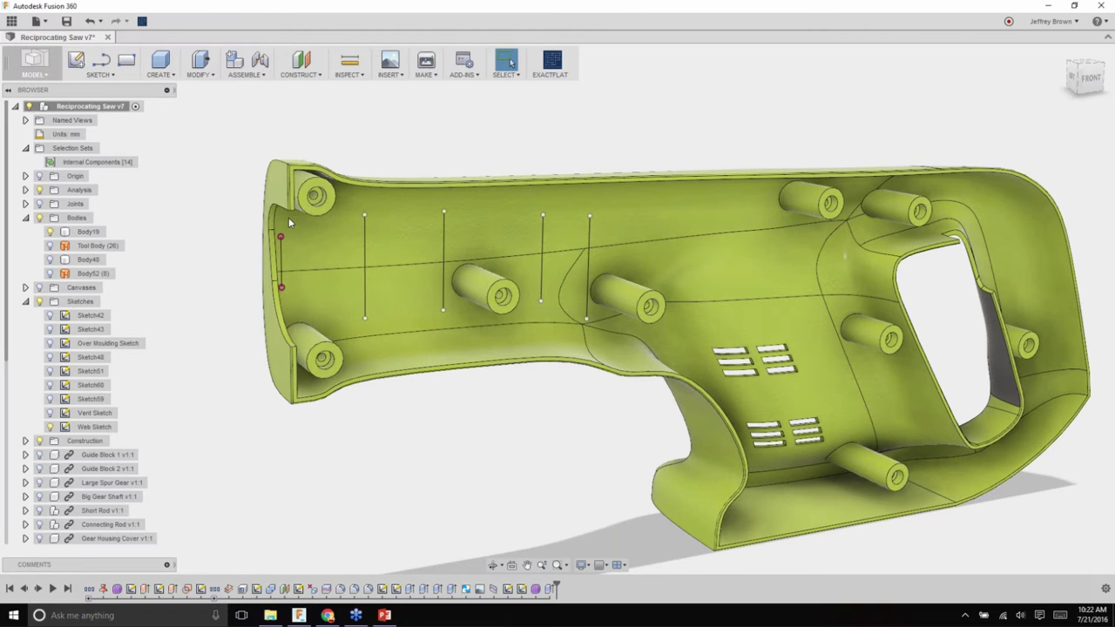
pyautogui.click(367, 239)
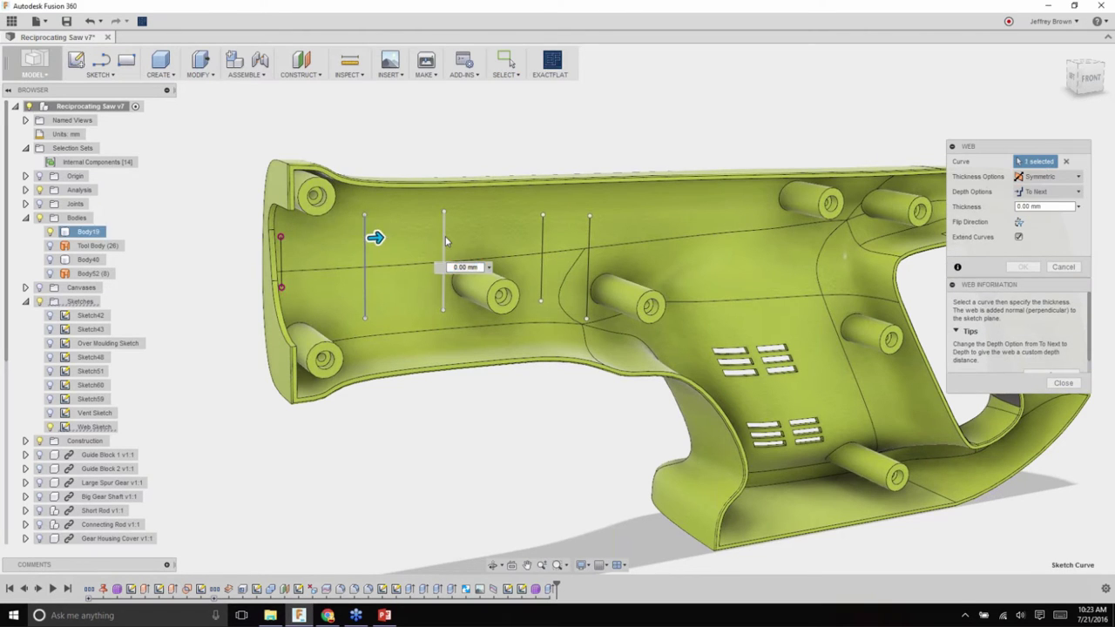
pyautogui.click(445, 241)
pyautogui.click(589, 245)
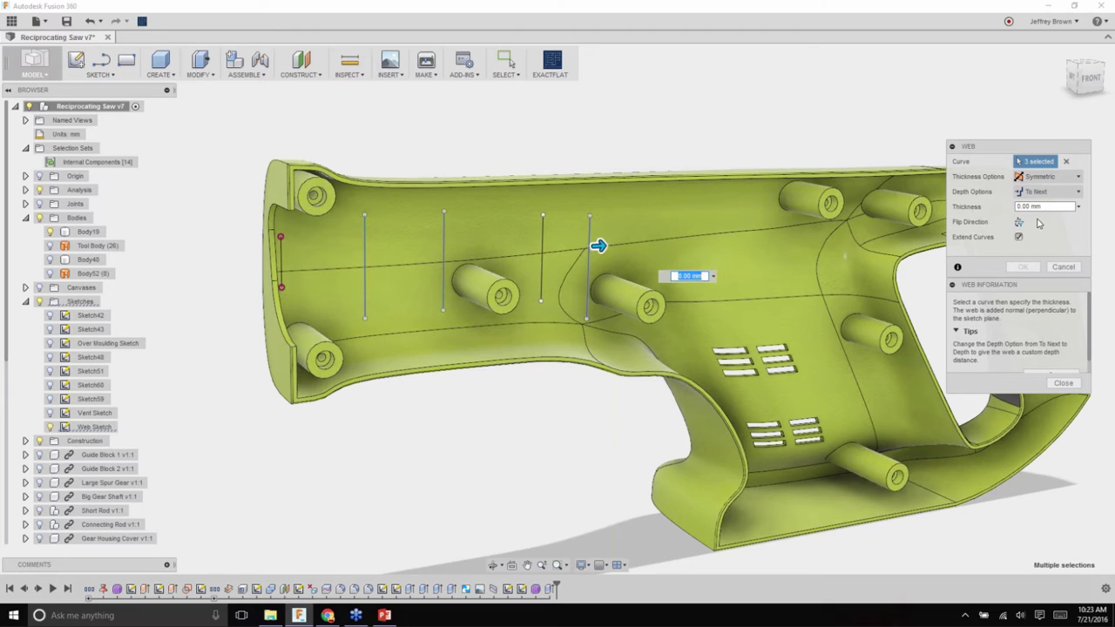
pyautogui.write('2')
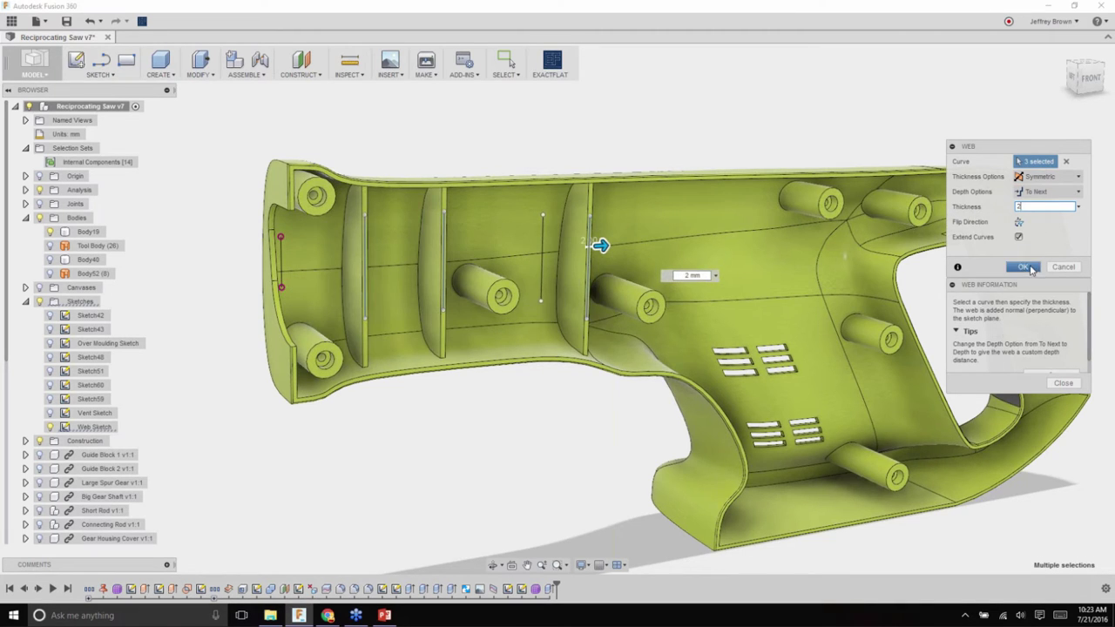
pyautogui.click(1023, 267)
pyautogui.keyDown('shift'); pyautogui.moveTo(446, 384); pyautogui.dragTo(471, 244, button='middle'); pyautogui.keyUp('shift')
pyautogui.click(452, 250)
# - Create a sketch on the housing's inner face and draw a two-point rectangle
pyautogui.rightClick(451, 250)
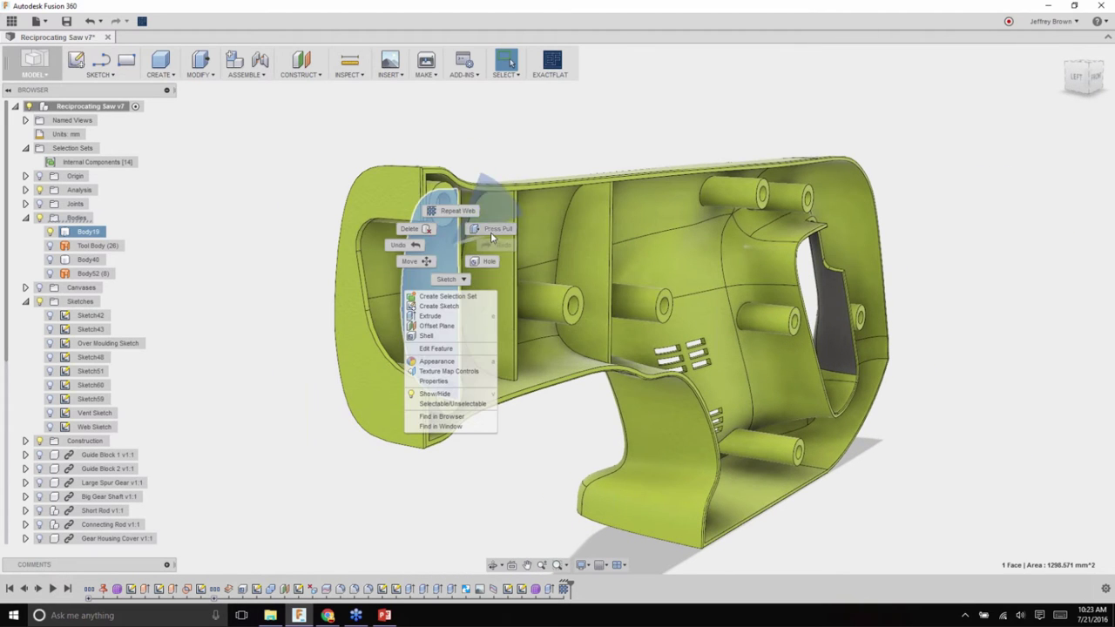
pyautogui.click(455, 288)
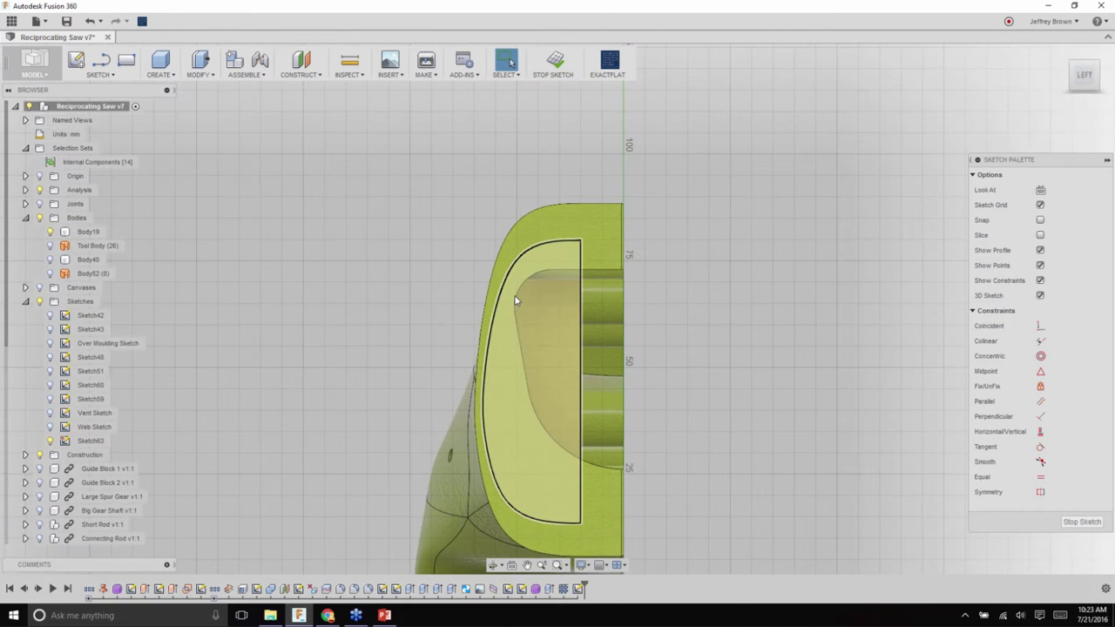
pyautogui.click(125, 58)
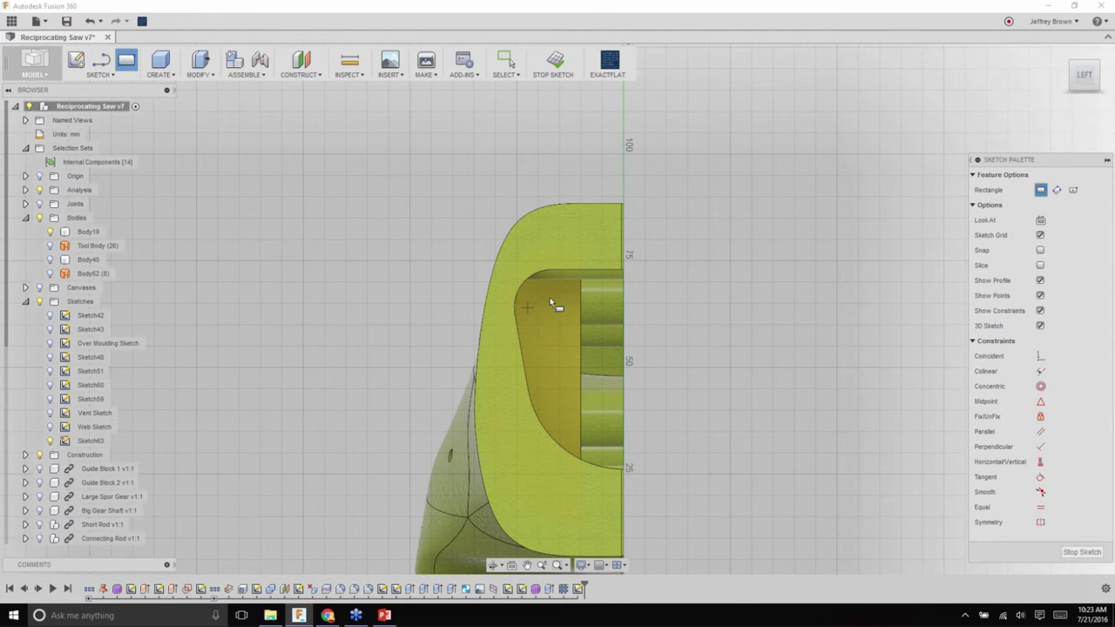
pyautogui.click(582, 290)
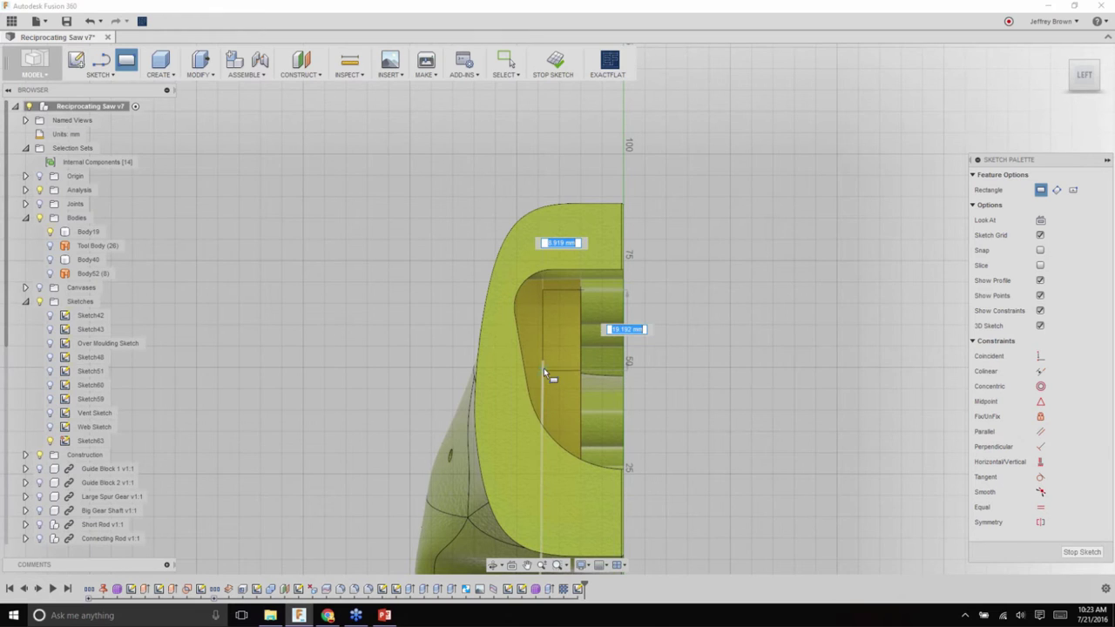
pyautogui.click(556, 358)
pyautogui.press('Escape')
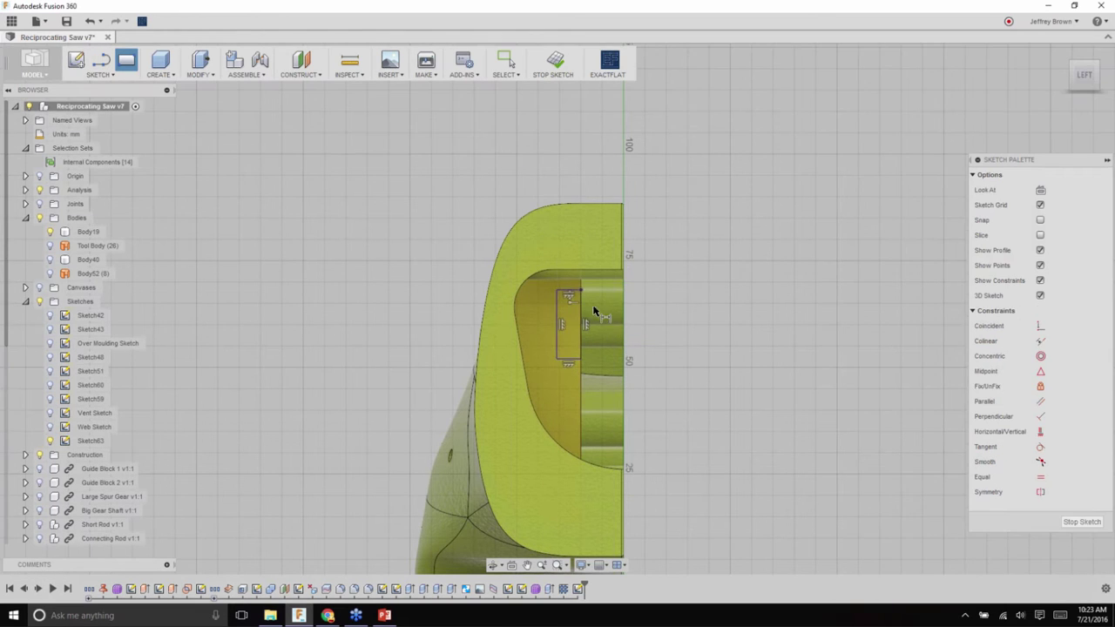
# - Dimension the rectangle 10 mm wide and 28 mm tall
pyautogui.press('d')
pyautogui.click(570, 290)
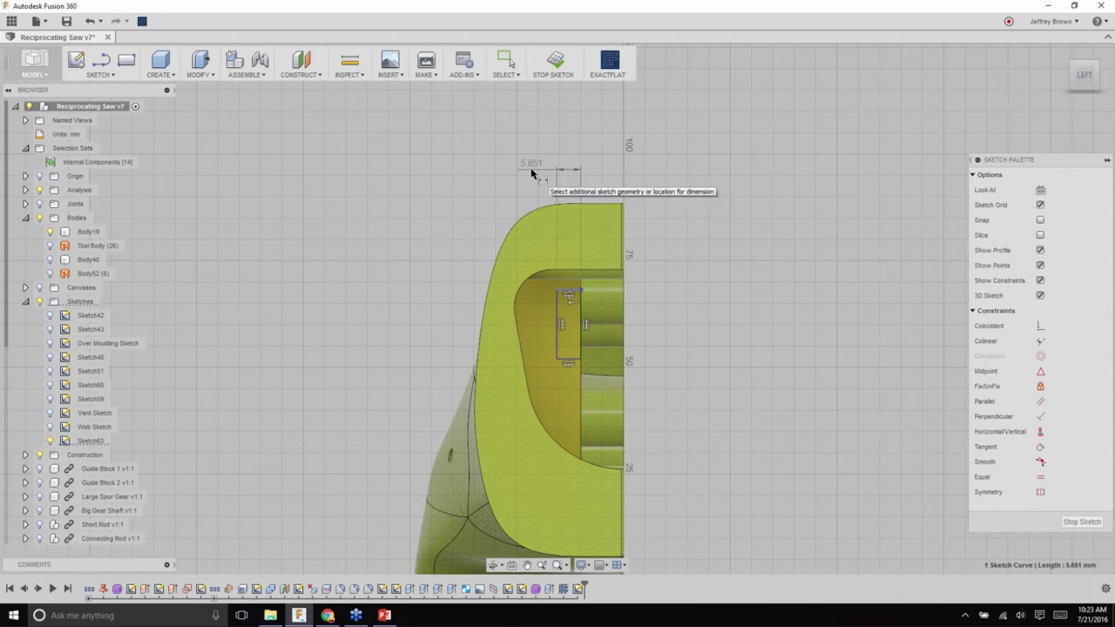
pyautogui.click(533, 169)
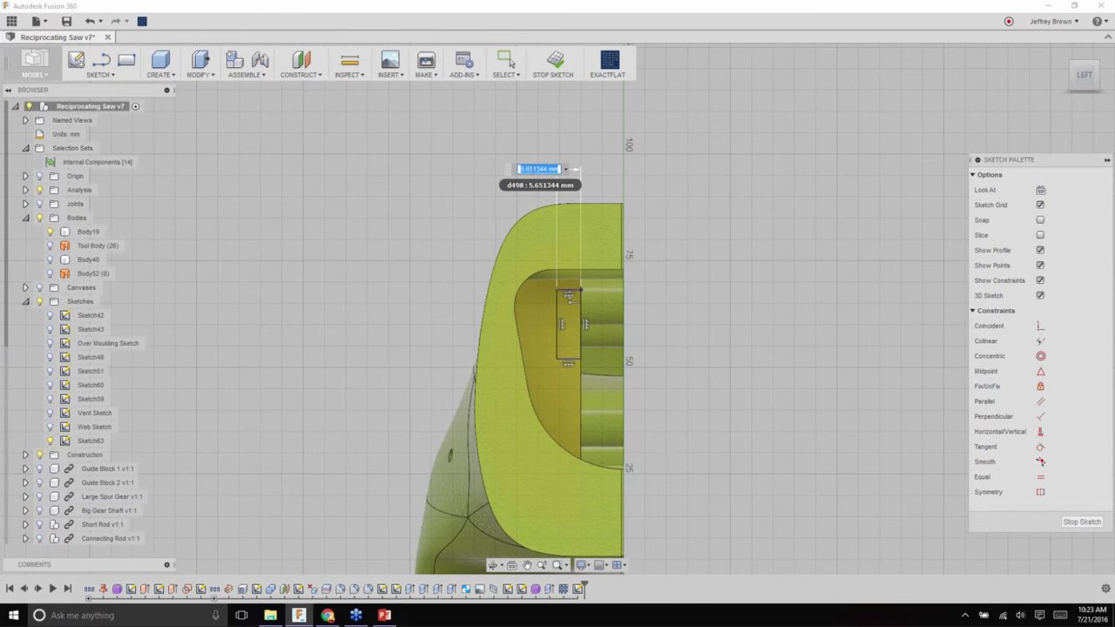
pyautogui.write('10')
pyautogui.press('Return')
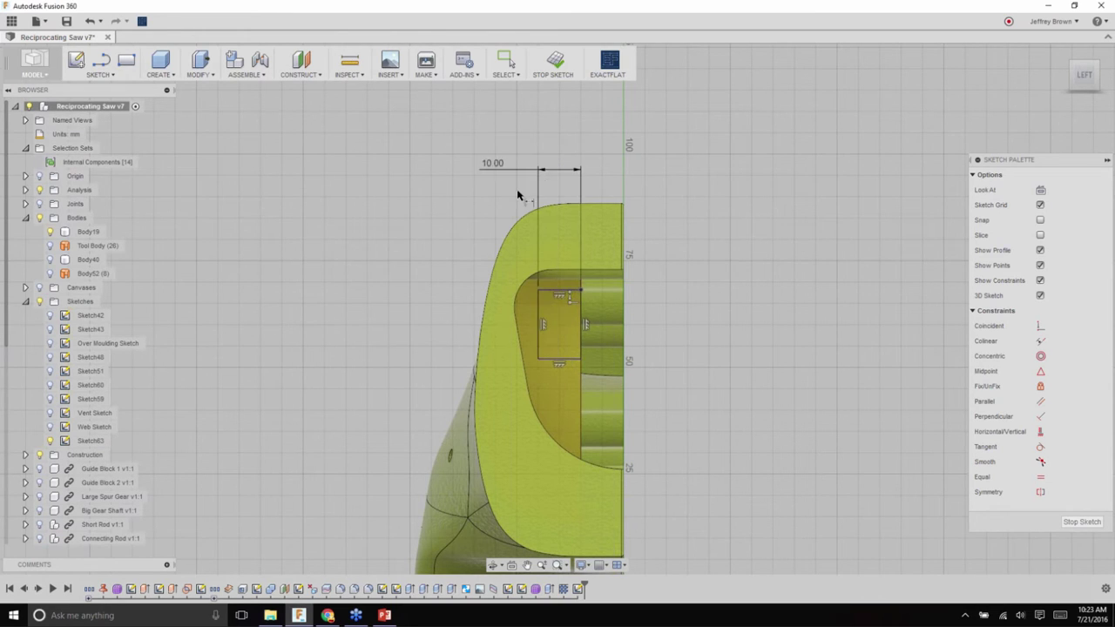
pyautogui.click(538, 309)
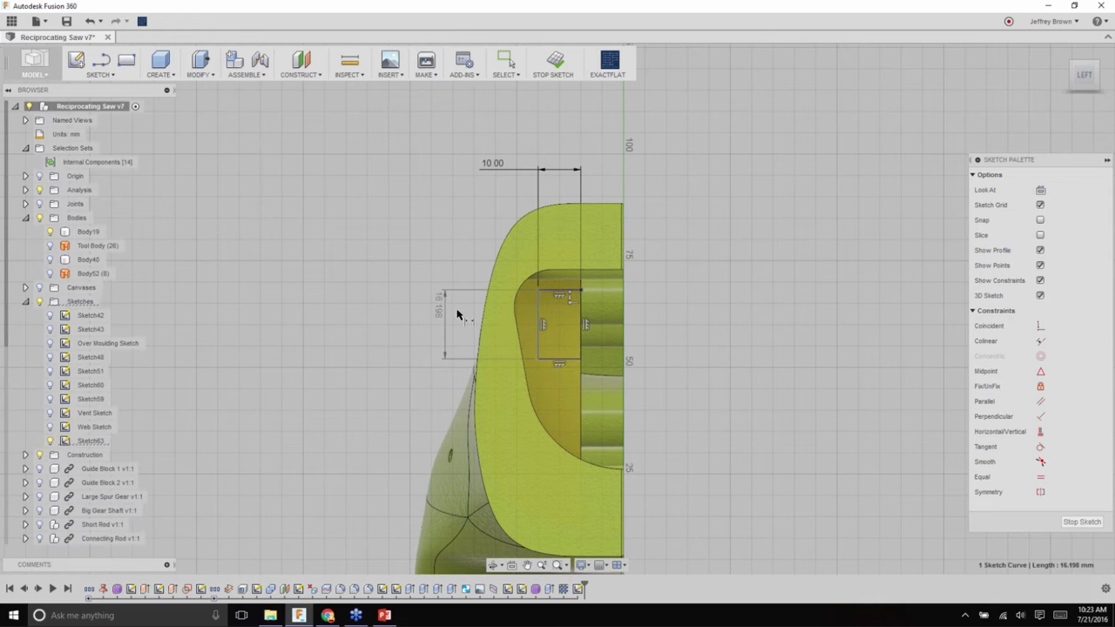
pyautogui.click(457, 315)
pyautogui.write('28')
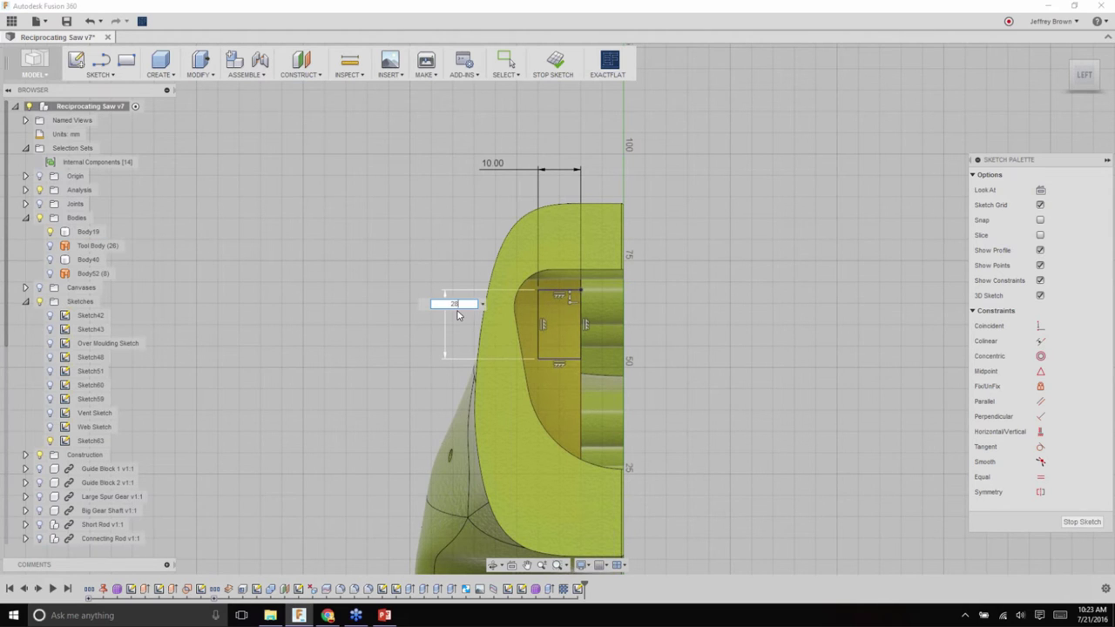
pyautogui.press('Return')
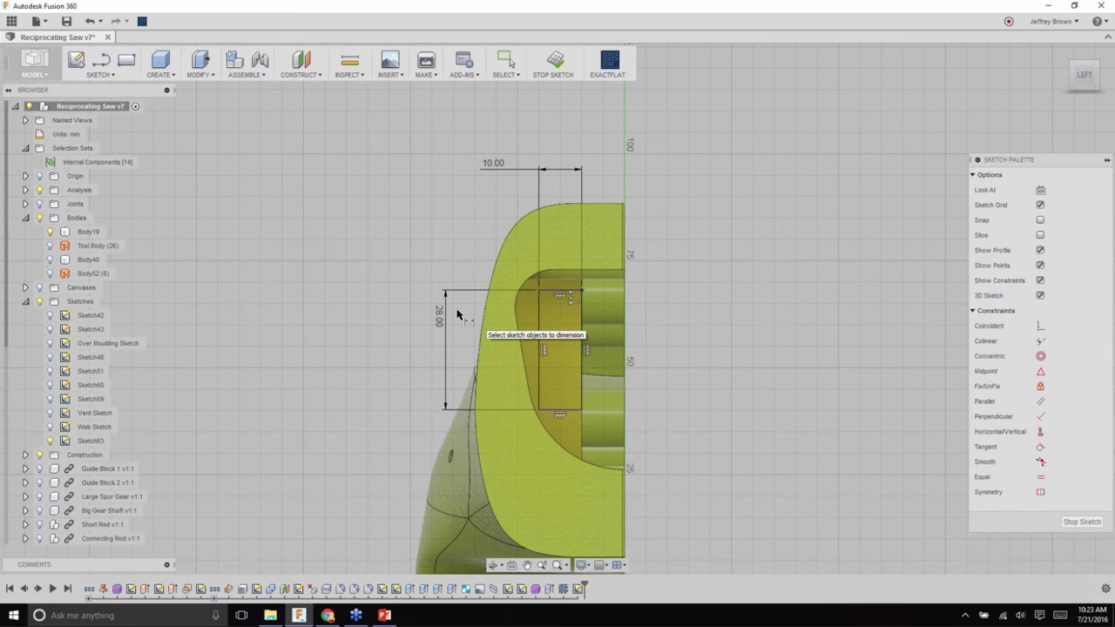
# - Locate the rectangle's corner with a 7 mm offset dimension
pyautogui.keyDown('shift'); pyautogui.moveTo(457, 315); pyautogui.dragTo(567, 281, button='middle'); pyautogui.keyUp('shift')
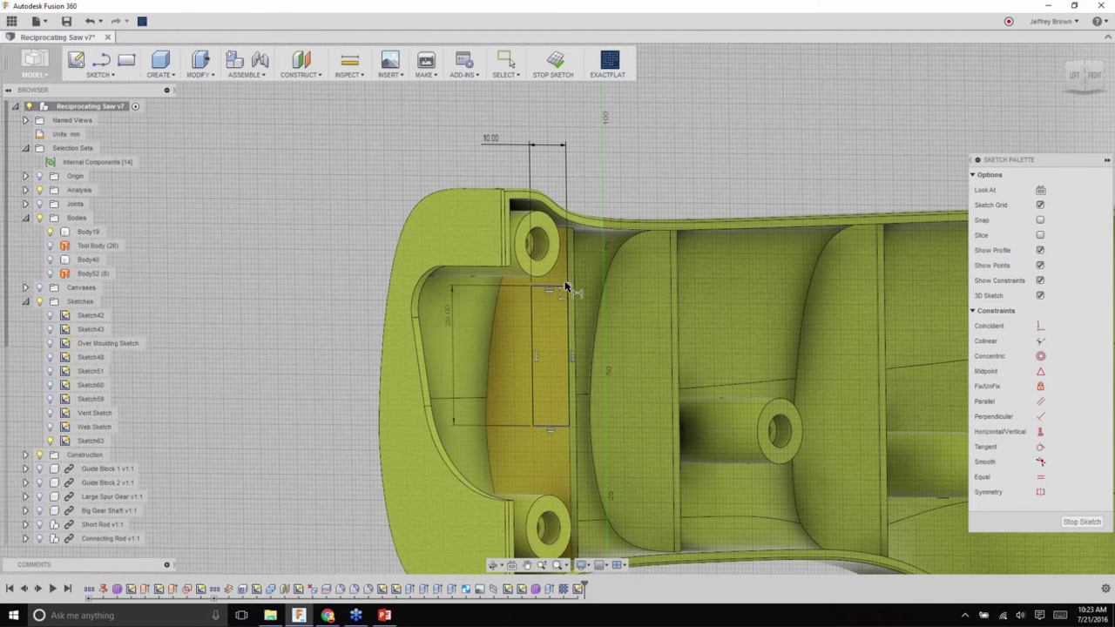
pyautogui.click(567, 286)
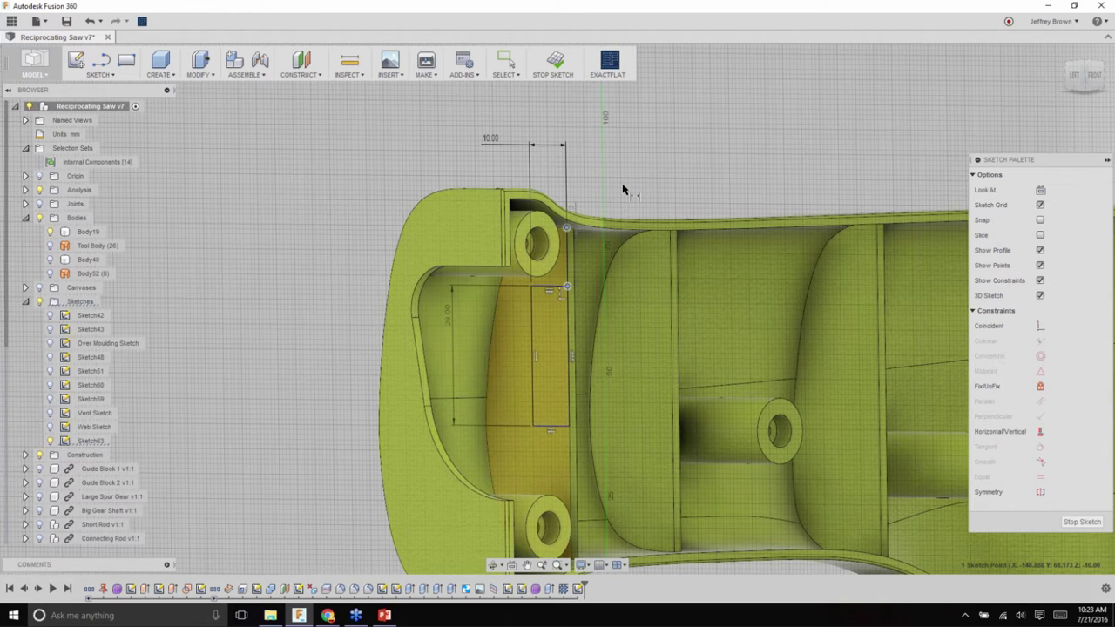
pyautogui.click(646, 217)
pyautogui.write('7')
pyautogui.press('Return')
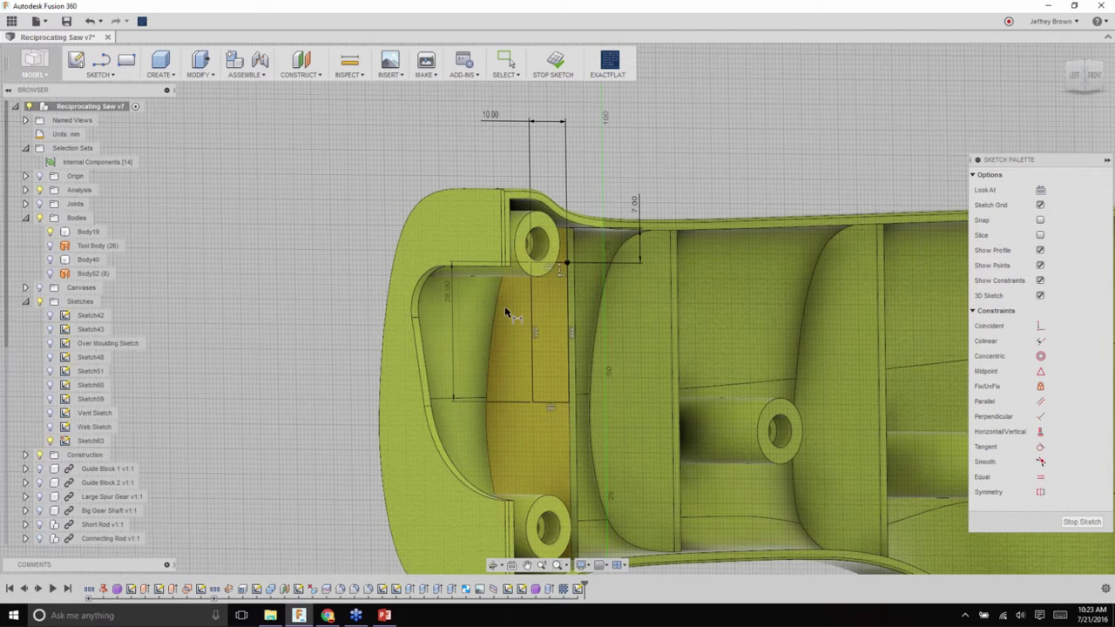
pyautogui.scroll(-2, 505, 313)
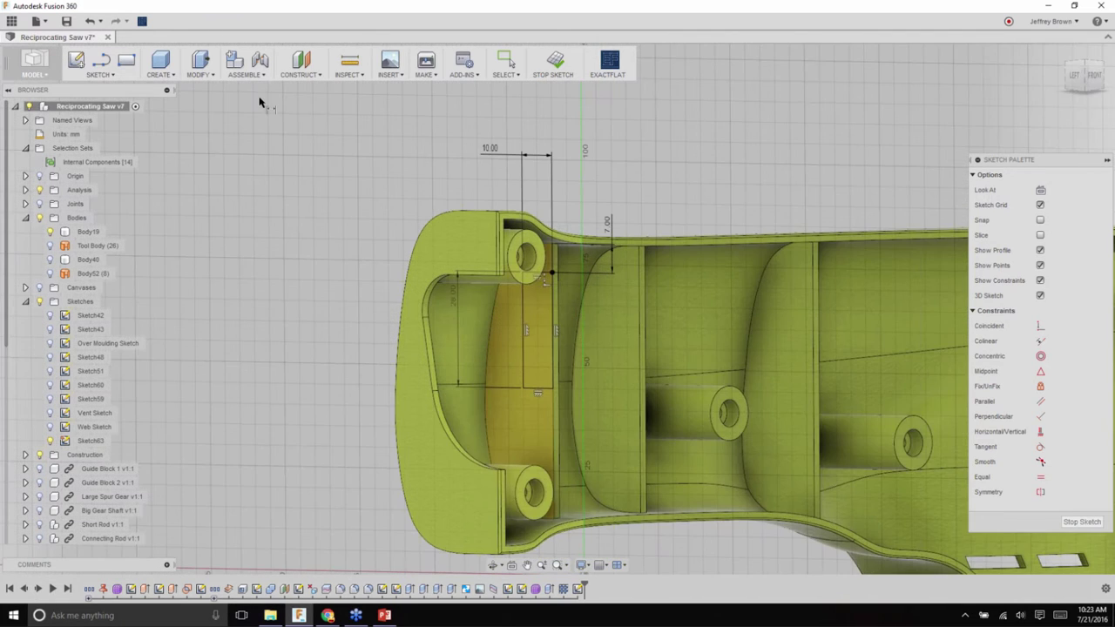
pyautogui.click(201, 59)
# - Cut the Sketch63 rectangle through the web ribs, extending To the boss face
pyautogui.moveTo(528, 328)
pyautogui.mouseDown()
pyautogui.moveTo(836, 303)
pyautogui.moveTo(802, 307)
pyautogui.mouseUp()
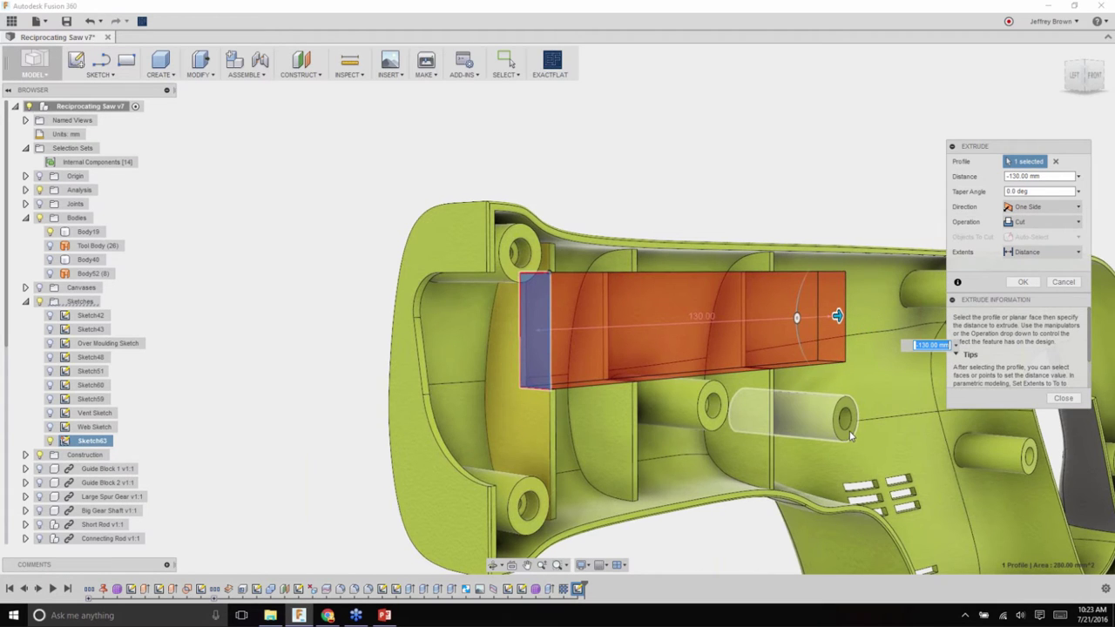
pyautogui.keyDown('shift'); pyautogui.moveTo(851, 435); pyautogui.dragTo(1038, 232, button='middle'); pyautogui.keyUp('shift')
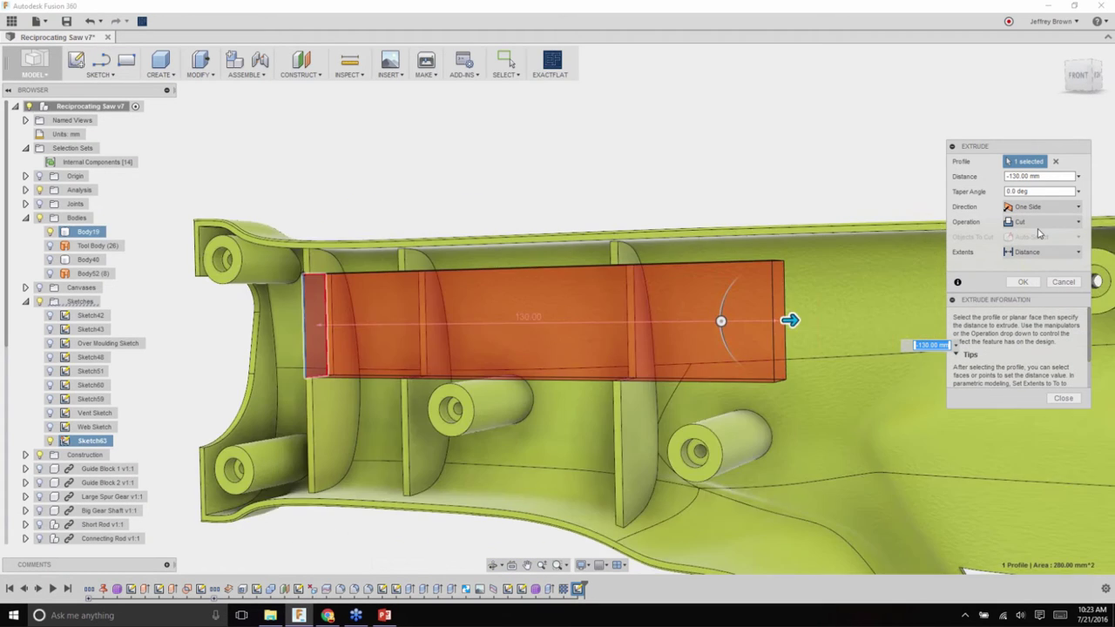
pyautogui.click(1045, 251)
pyautogui.click(1032, 280)
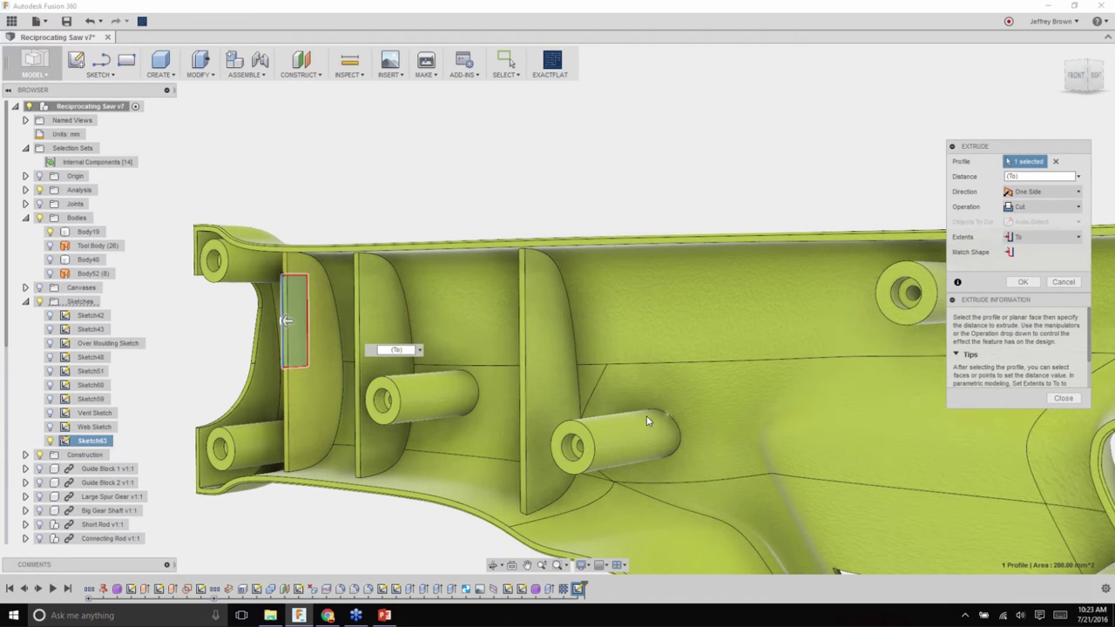
pyautogui.click(616, 418)
pyautogui.click(1028, 306)
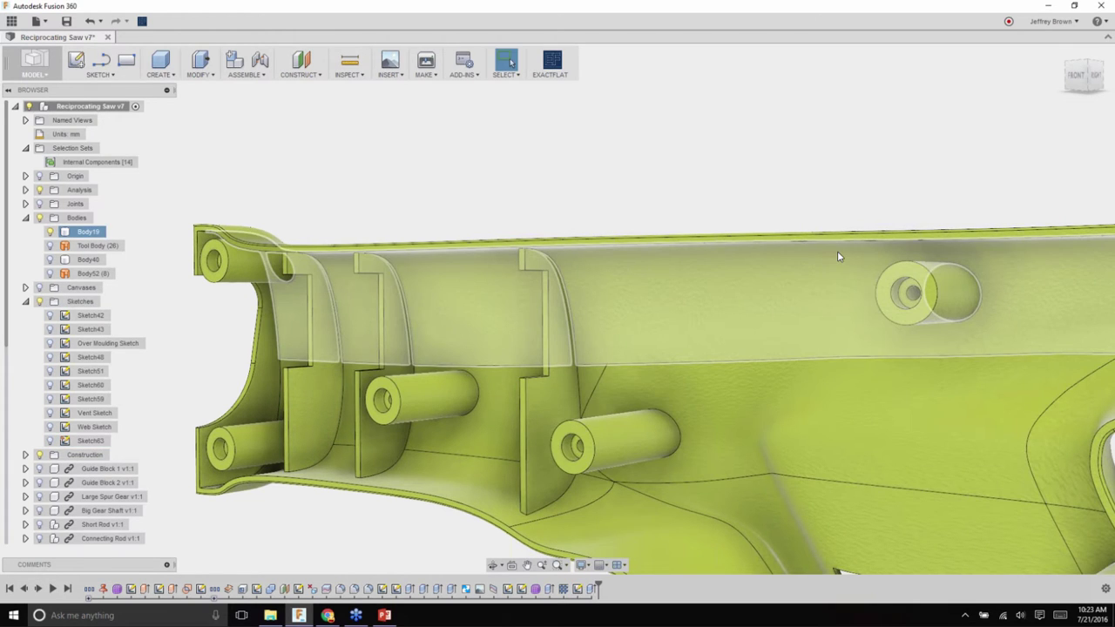
pyautogui.keyDown('shift'); pyautogui.moveTo(837, 251); pyautogui.dragTo(502, 323, button='middle'); pyautogui.keyUp('shift')
pyautogui.scroll(5, 472, 324)
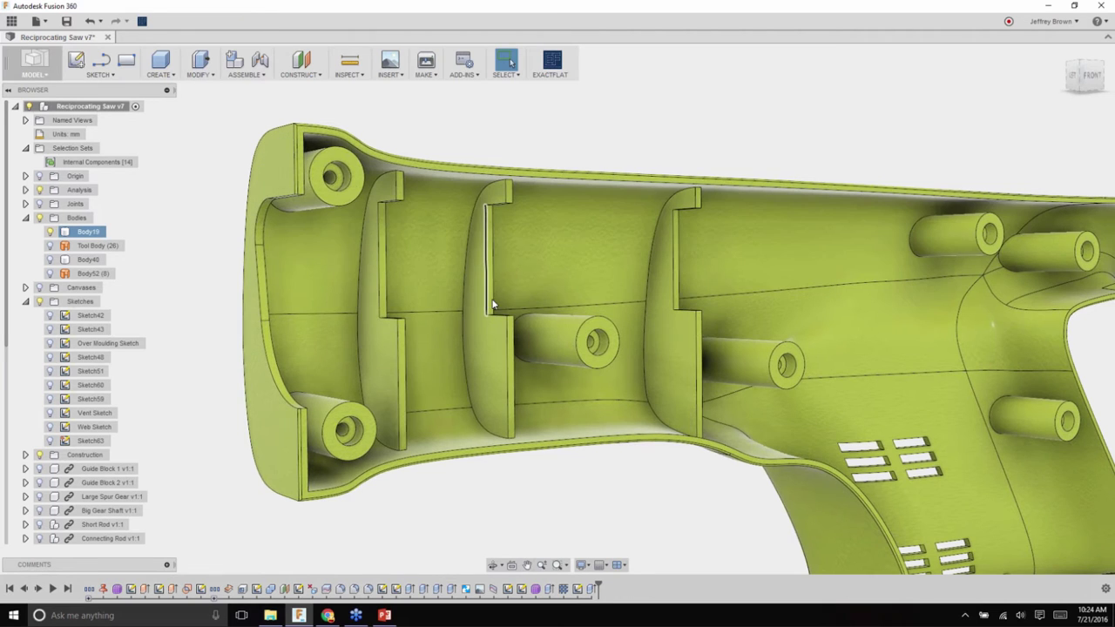
pyautogui.scroll(-2, 478, 302)
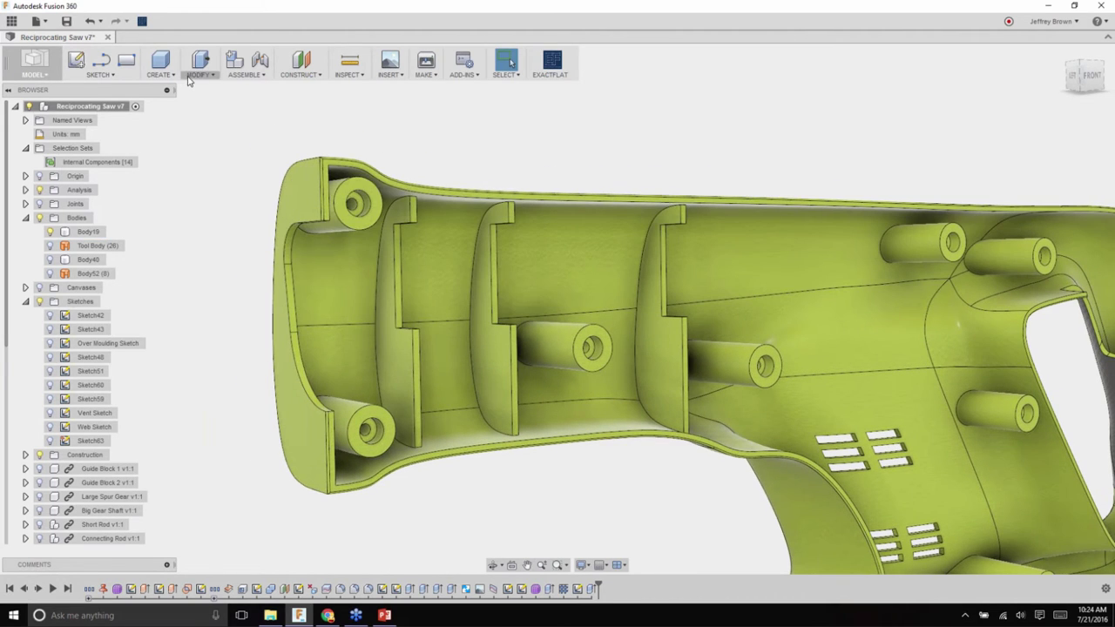
pyautogui.click(189, 78)
pyautogui.click(250, 131)
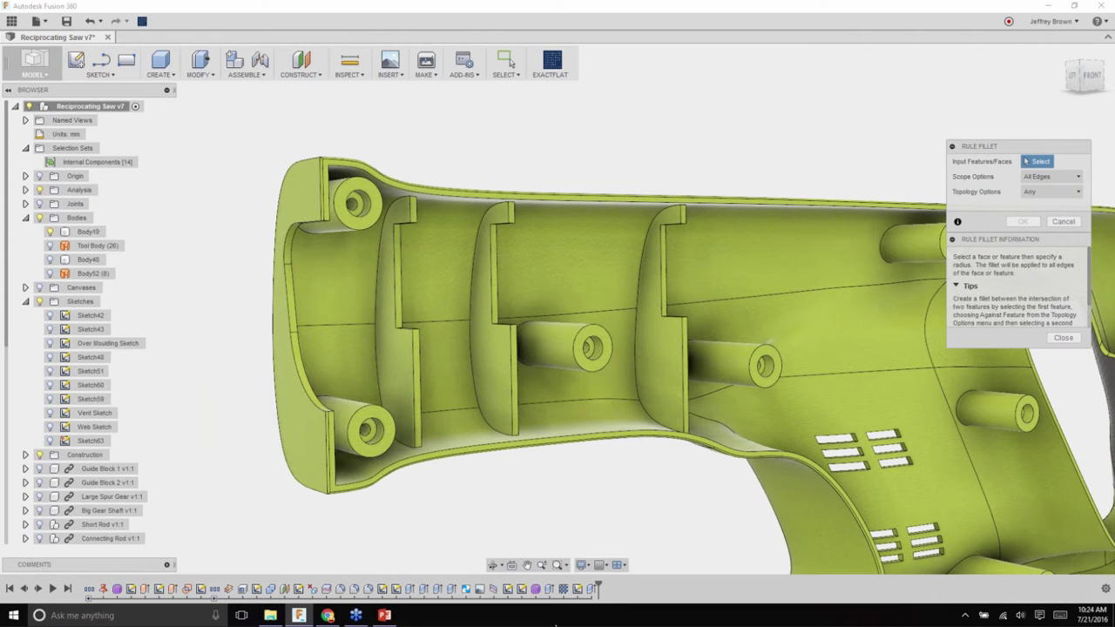
pyautogui.click(592, 589)
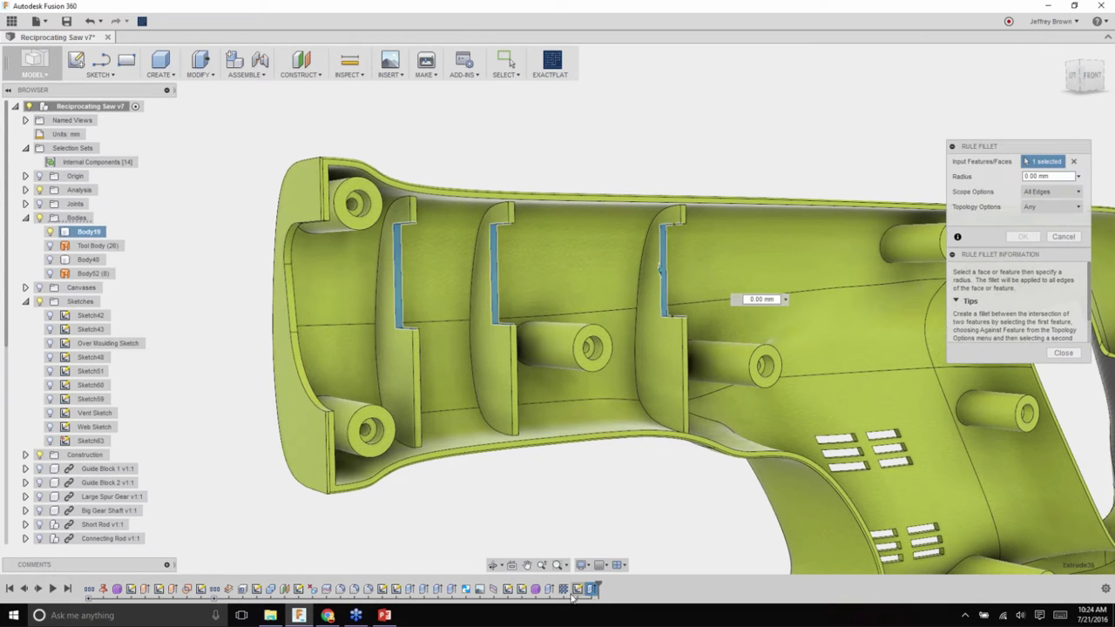
pyautogui.click(563, 590)
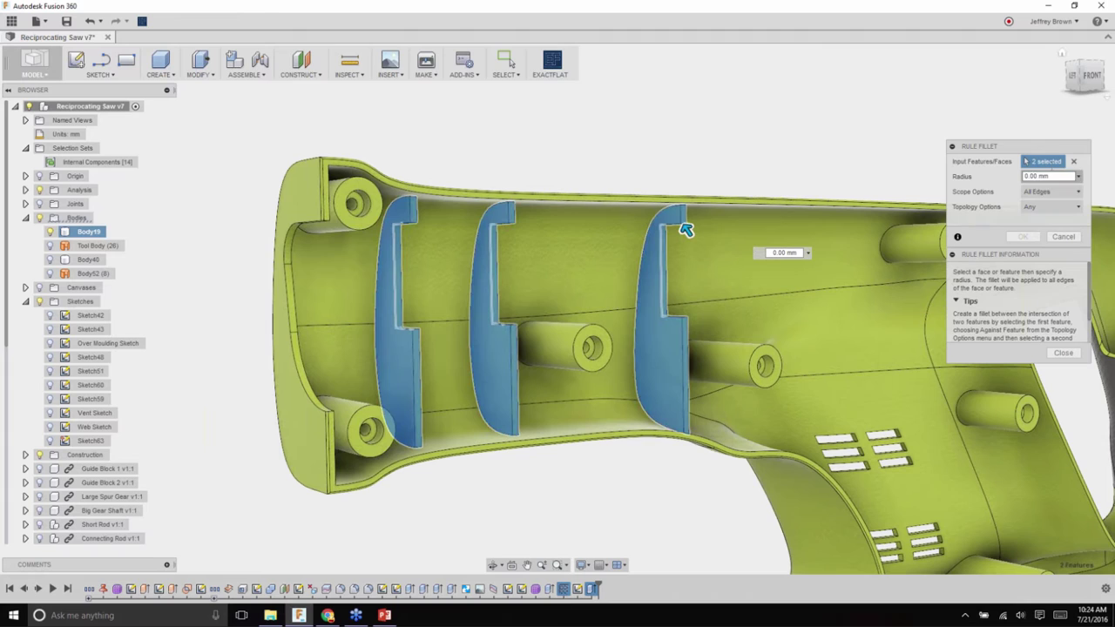
pyautogui.doubleClick(1029, 176)
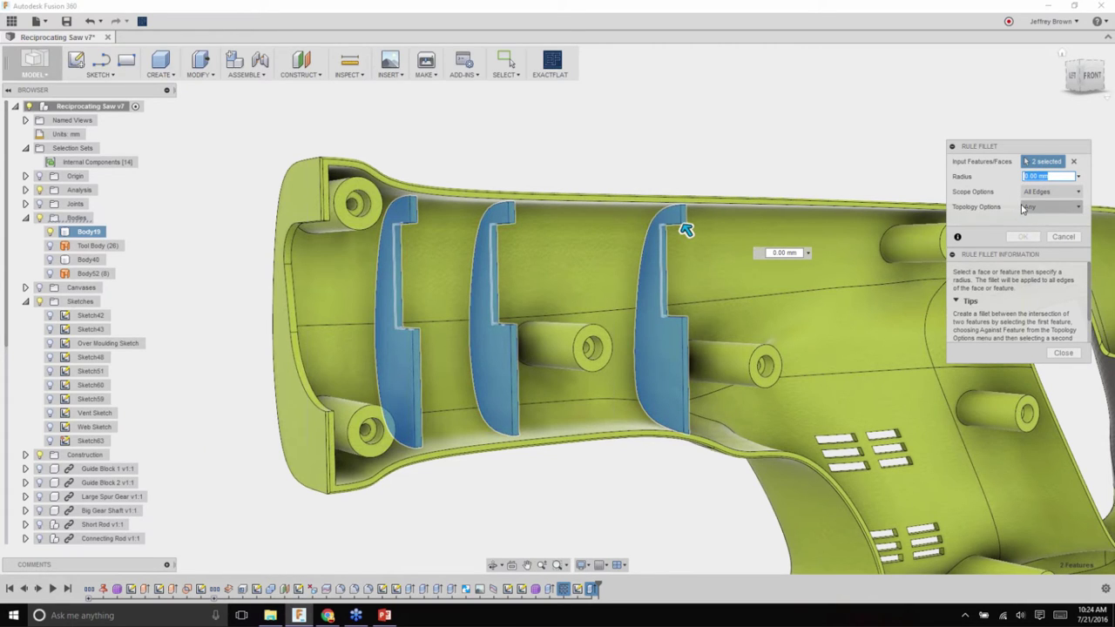
pyautogui.write('1')
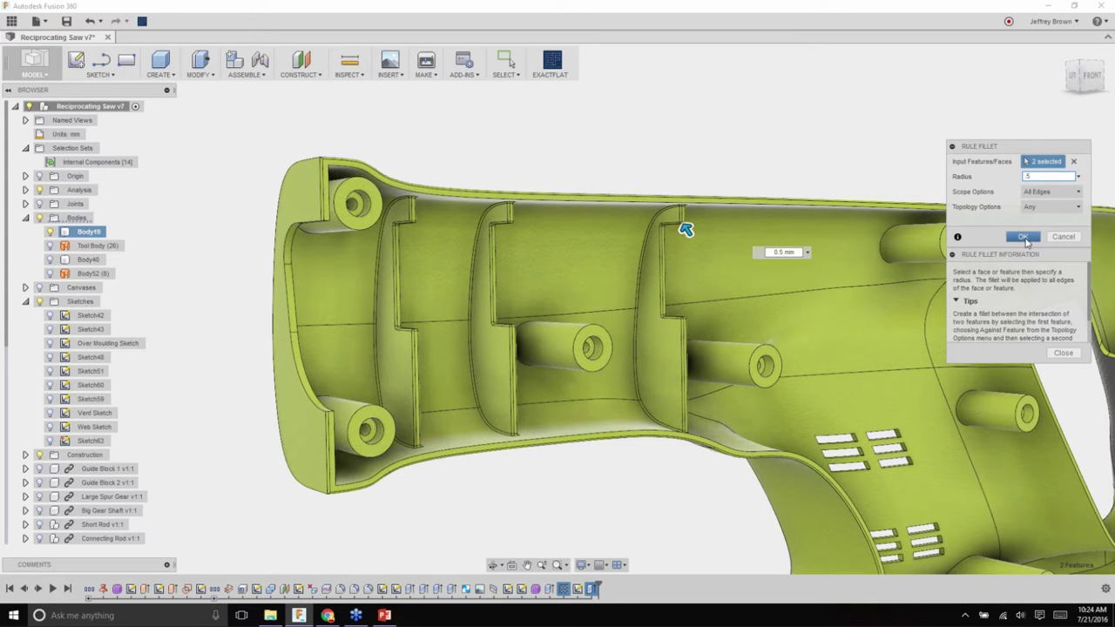
pyautogui.click(1025, 238)
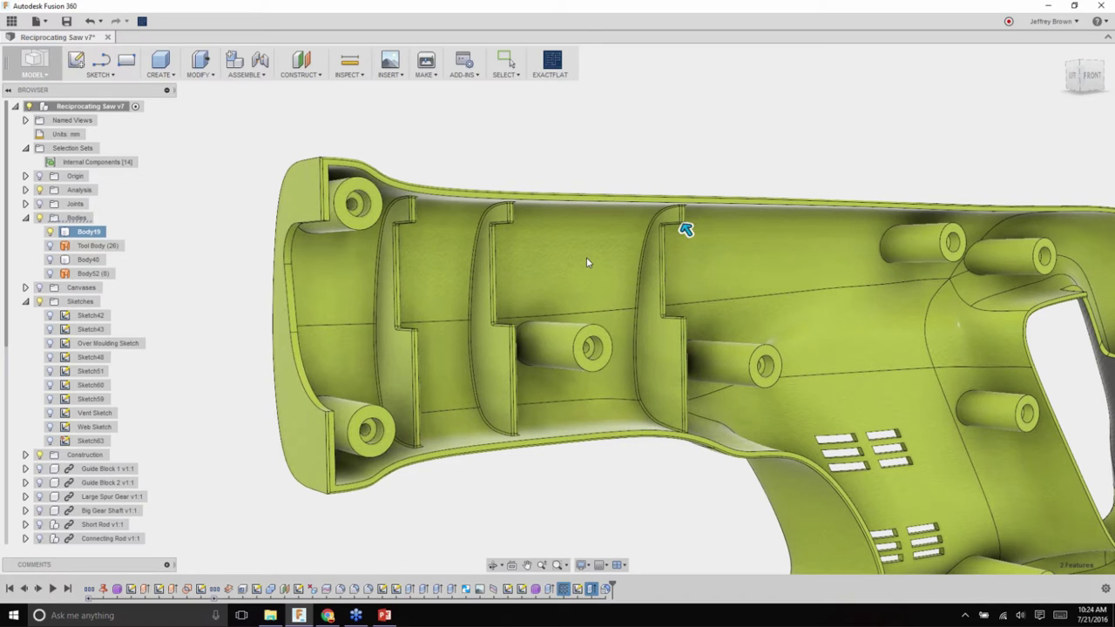
# - Draft two rib side faces at 2.0° using a rib face as the neutral plane
pyautogui.keyDown('shift'); pyautogui.moveTo(615, 277); pyautogui.dragTo(510, 253, button='middle'); pyautogui.keyUp('shift')
pyautogui.keyDown('shift'); pyautogui.moveTo(489, 299); pyautogui.dragTo(425, 252, button='middle'); pyautogui.keyUp('shift')
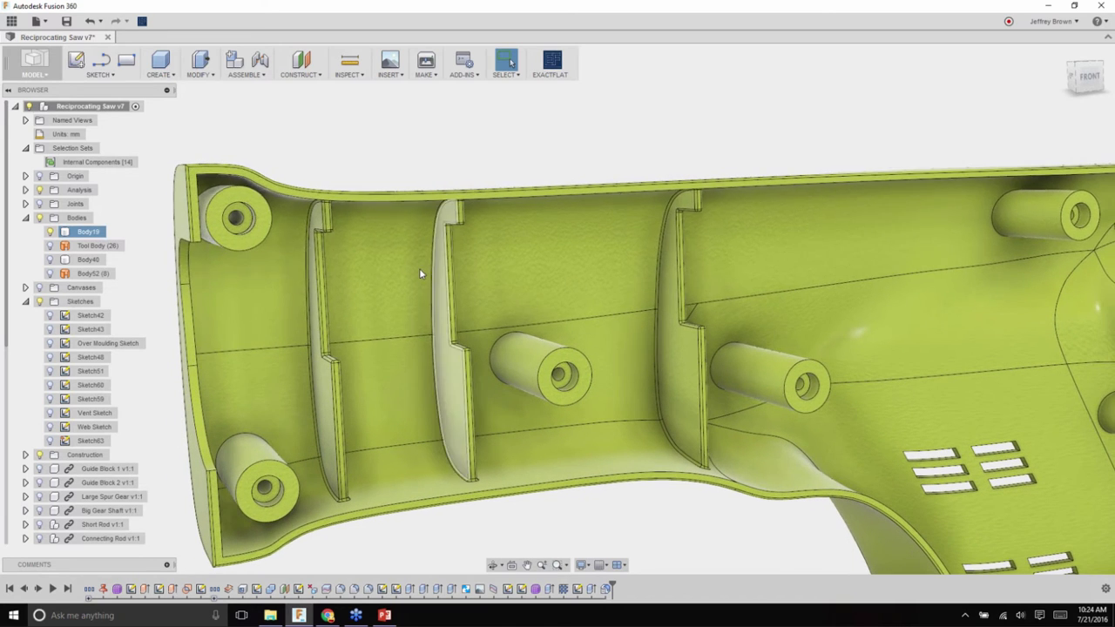
pyautogui.click(190, 75)
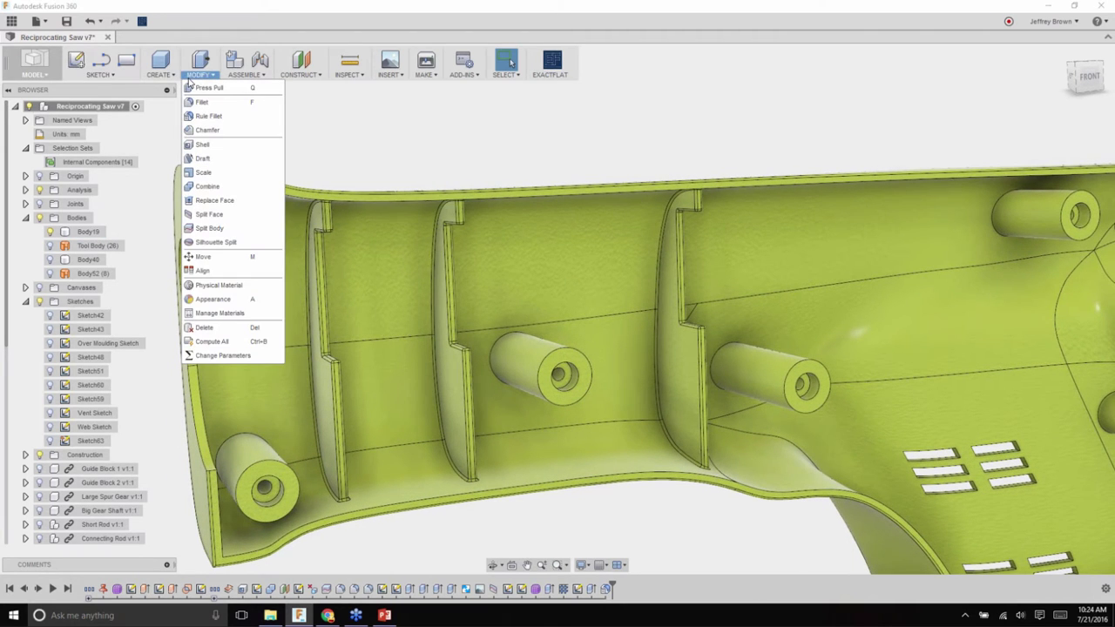
pyautogui.click(204, 159)
pyautogui.scroll(2, 527, 427)
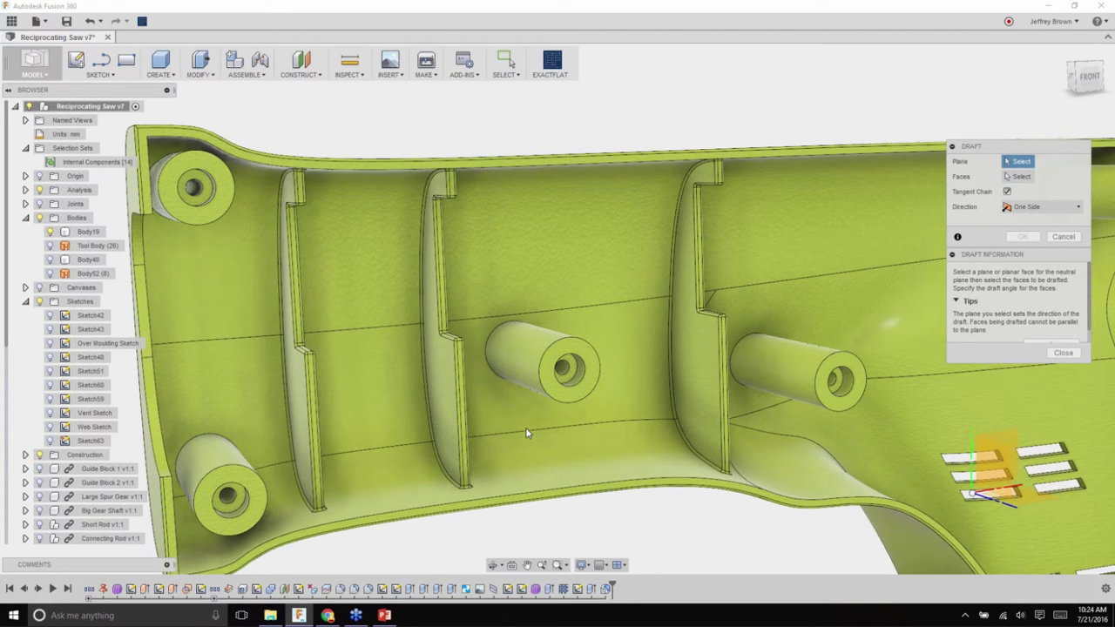
pyautogui.scroll(1, 513, 435)
pyautogui.scroll(5, 416, 315)
pyautogui.click(416, 316)
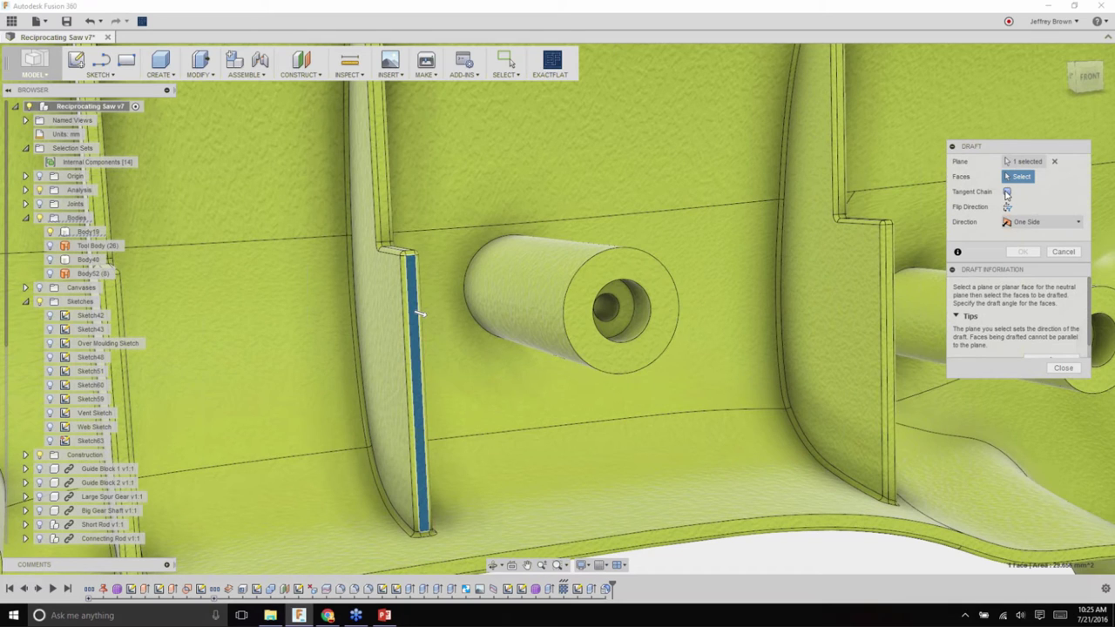
pyautogui.click(394, 340)
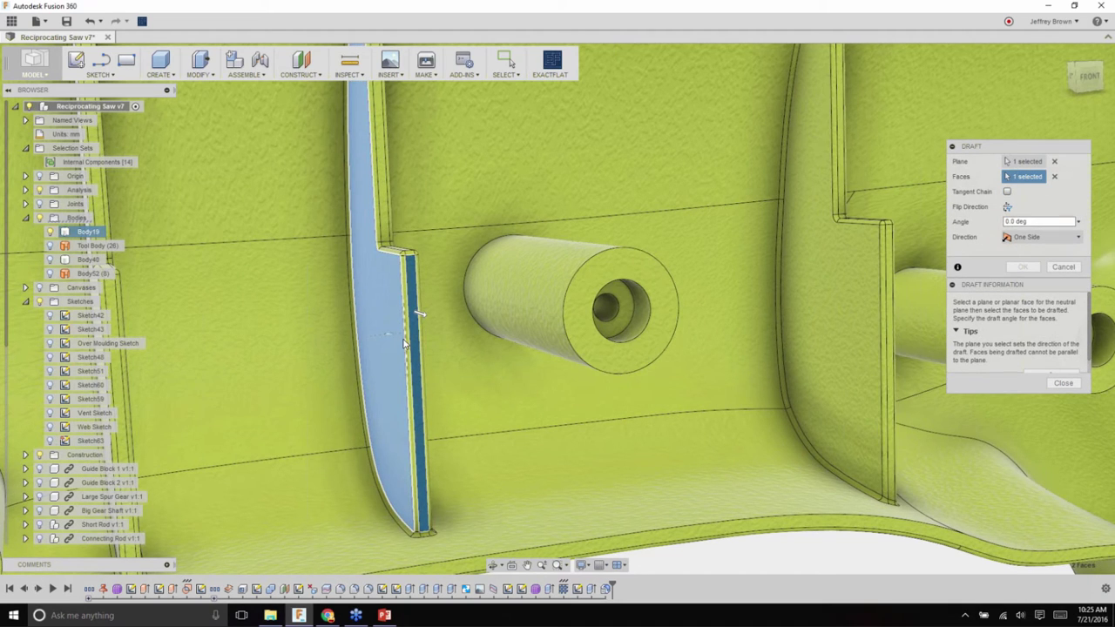
pyautogui.keyDown('shift'); pyautogui.moveTo(403, 343); pyautogui.dragTo(984, 226, button='middle'); pyautogui.keyUp('shift')
pyautogui.click(268, 335)
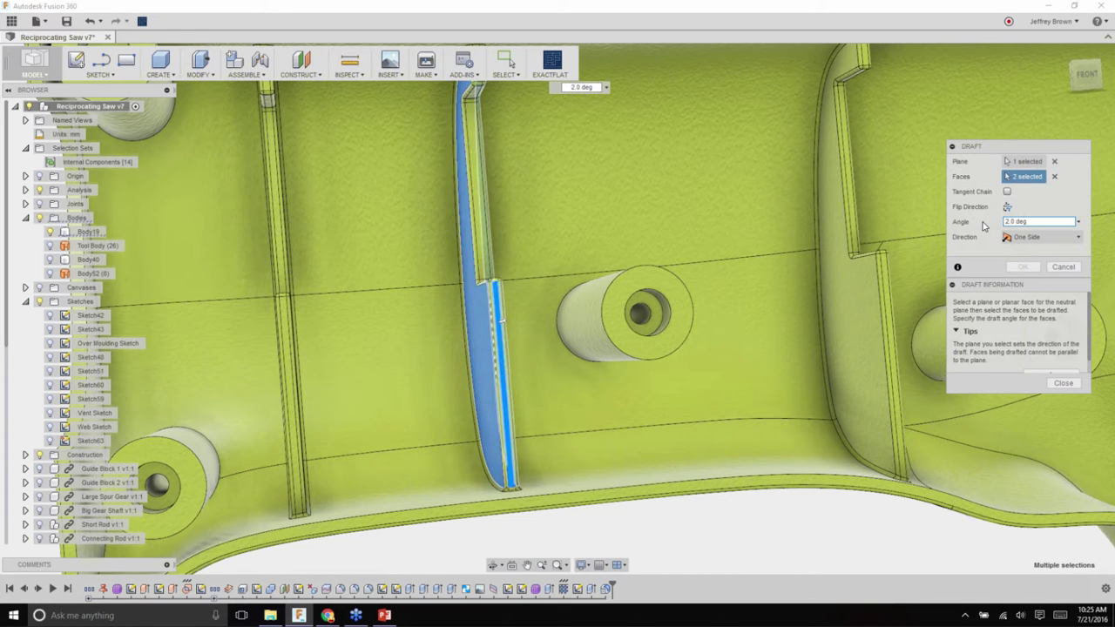
pyautogui.keyDown('shift'); pyautogui.moveTo(655, 387); pyautogui.dragTo(871, 383, button='middle'); pyautogui.keyUp('shift')
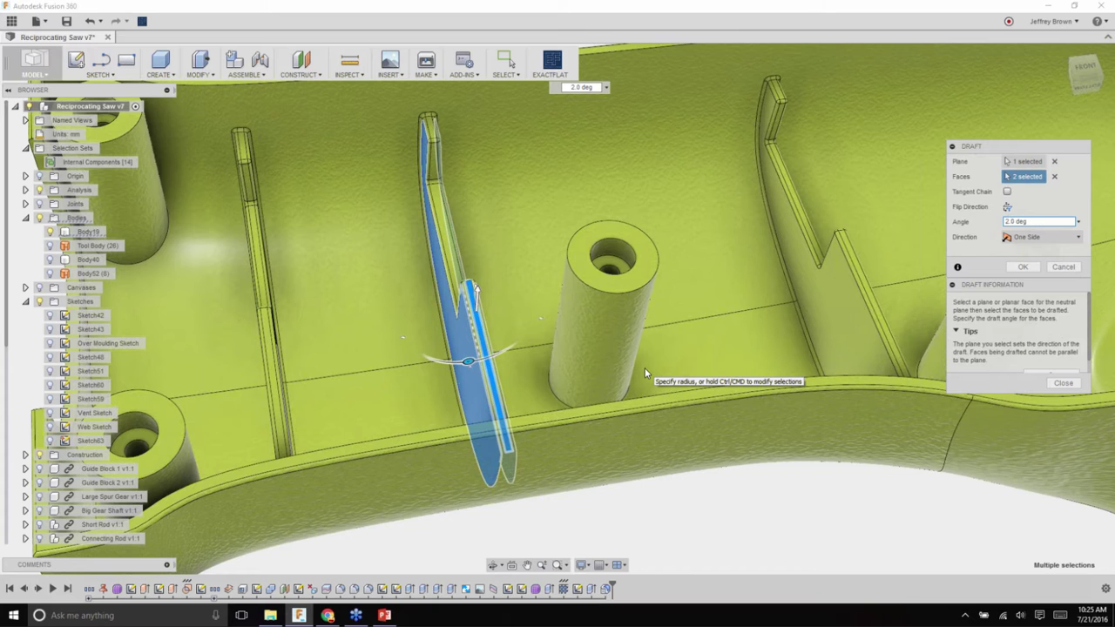
pyautogui.click(1024, 267)
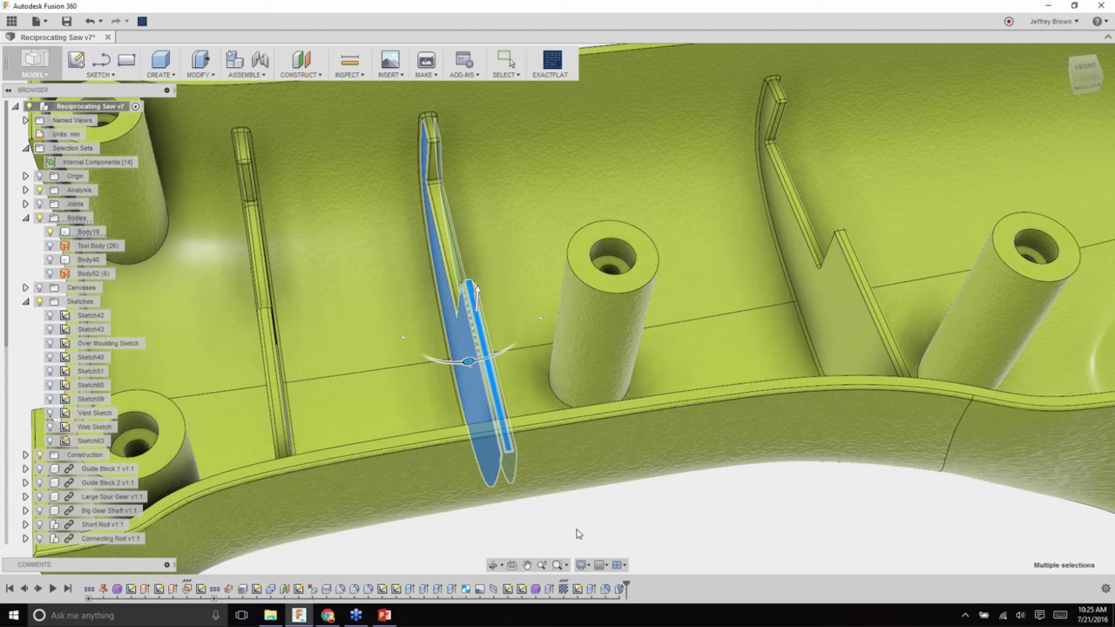
pyautogui.click(577, 534)
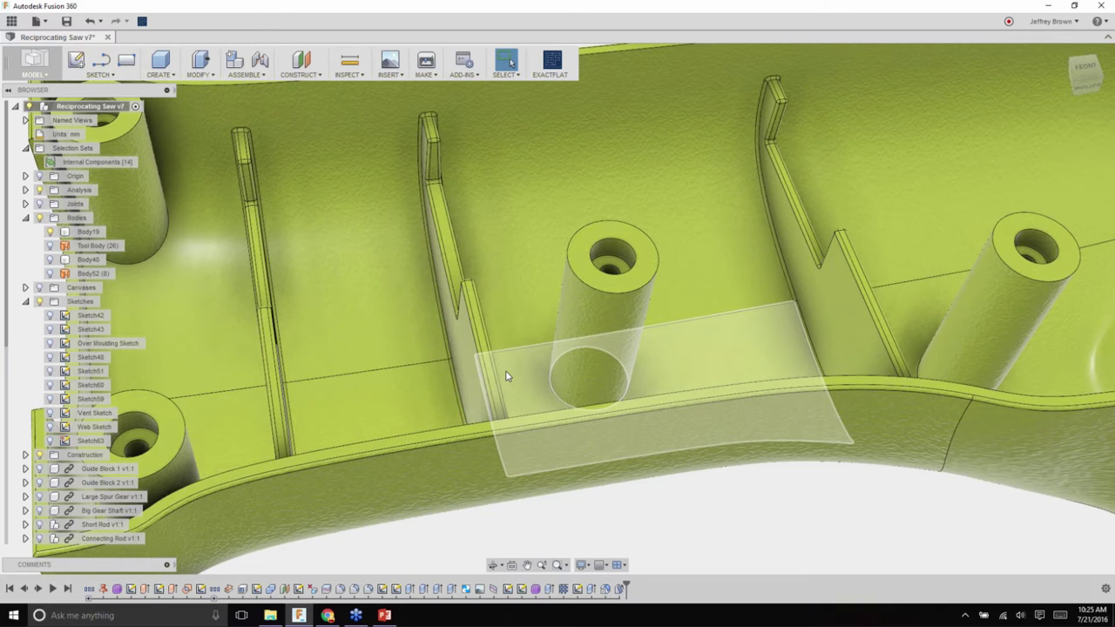
pyautogui.keyDown('shift'); pyautogui.moveTo(508, 376); pyautogui.dragTo(436, 134, button='middle'); pyautogui.keyUp('shift')
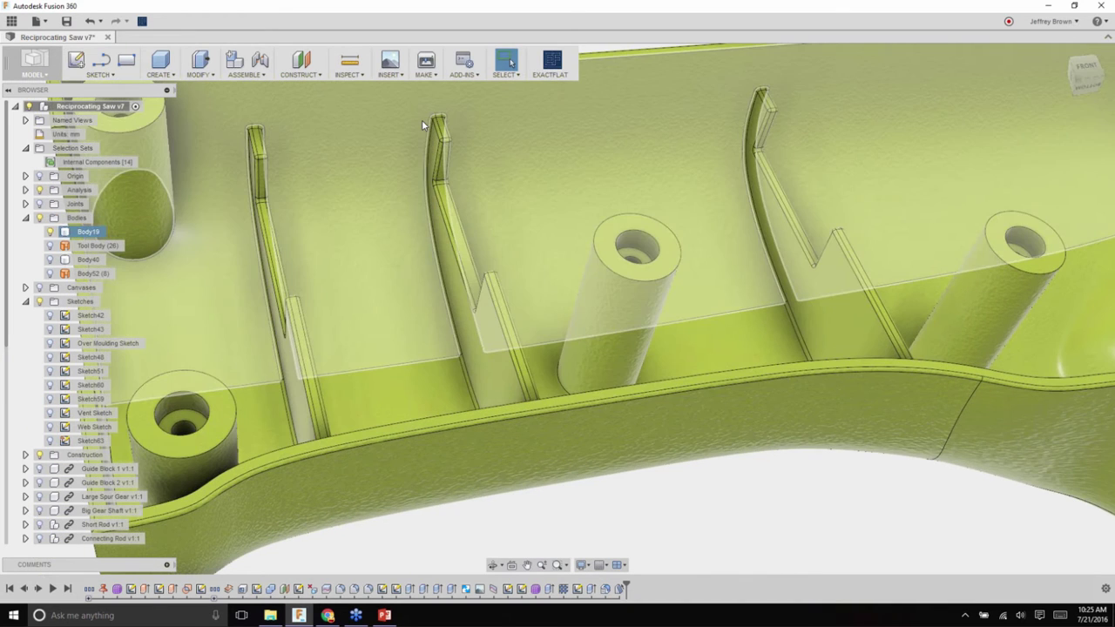
pyautogui.keyDown('shift'); pyautogui.moveTo(429, 173); pyautogui.dragTo(605, 524, button='middle'); pyautogui.keyUp('shift')
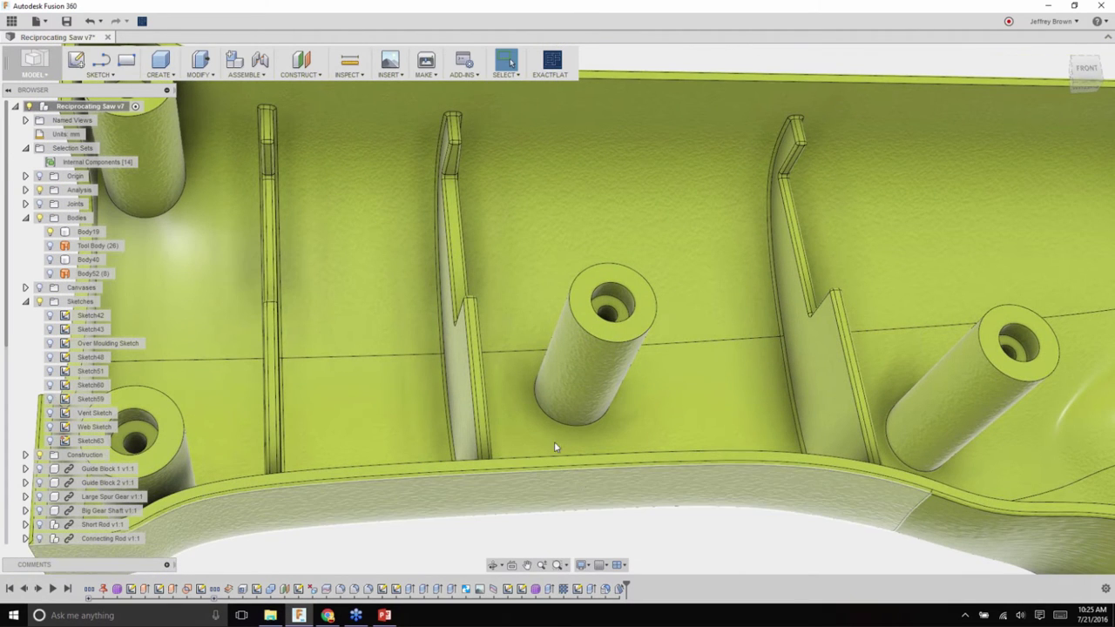
pyautogui.scroll(-2, 554, 440)
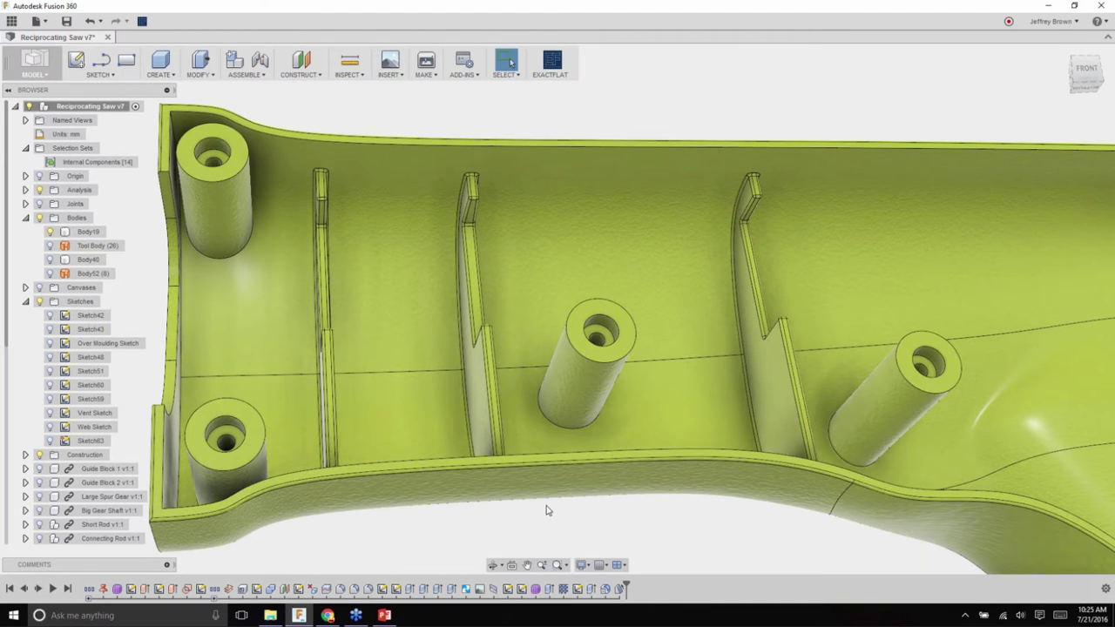
pyautogui.click(428, 281)
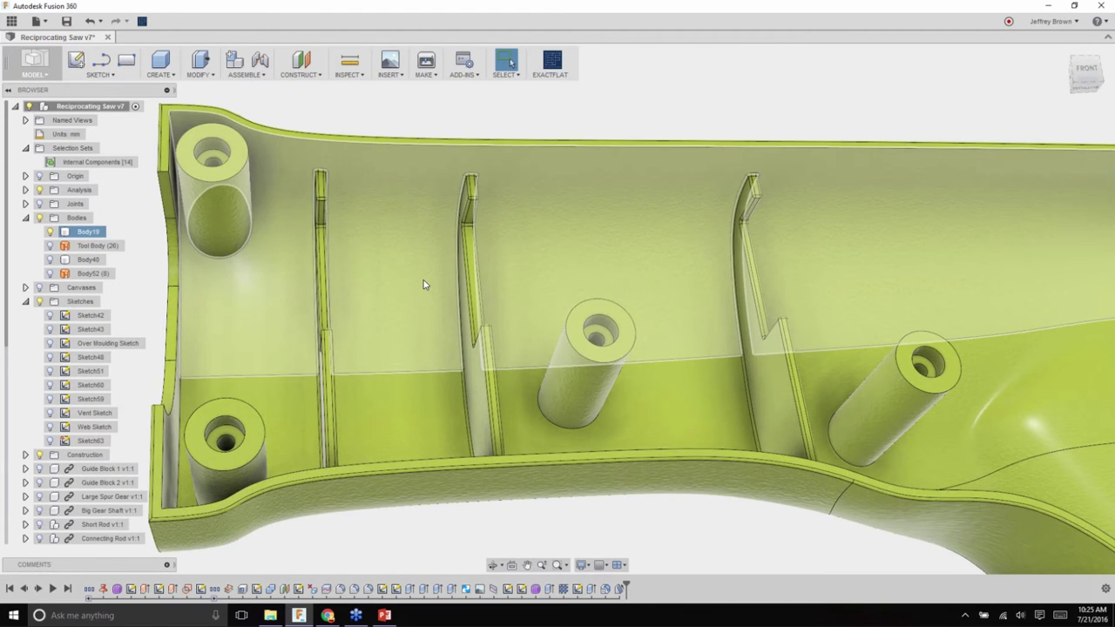
pyautogui.keyDown('shift'); pyautogui.moveTo(428, 244); pyautogui.dragTo(454, 465, button='middle'); pyautogui.keyUp('shift')
pyautogui.scroll(-5, 485, 492)
pyautogui.scroll(3, 485, 492)
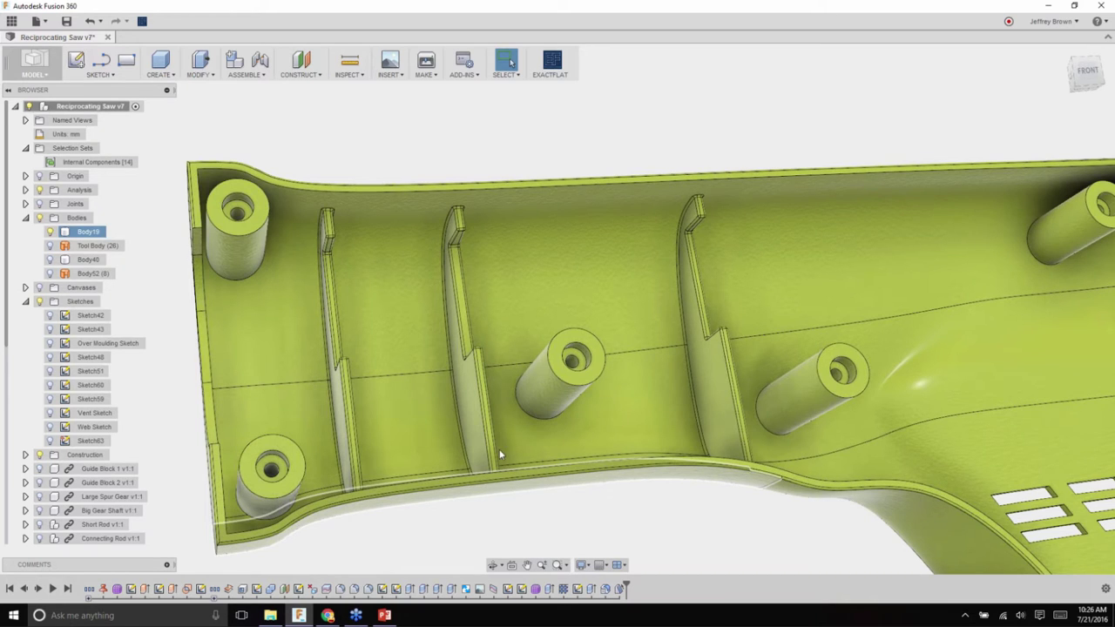
pyautogui.keyDown('shift'); pyautogui.moveTo(493, 404); pyautogui.dragTo(496, 241, button='middle'); pyautogui.keyUp('shift')
pyautogui.click(494, 245)
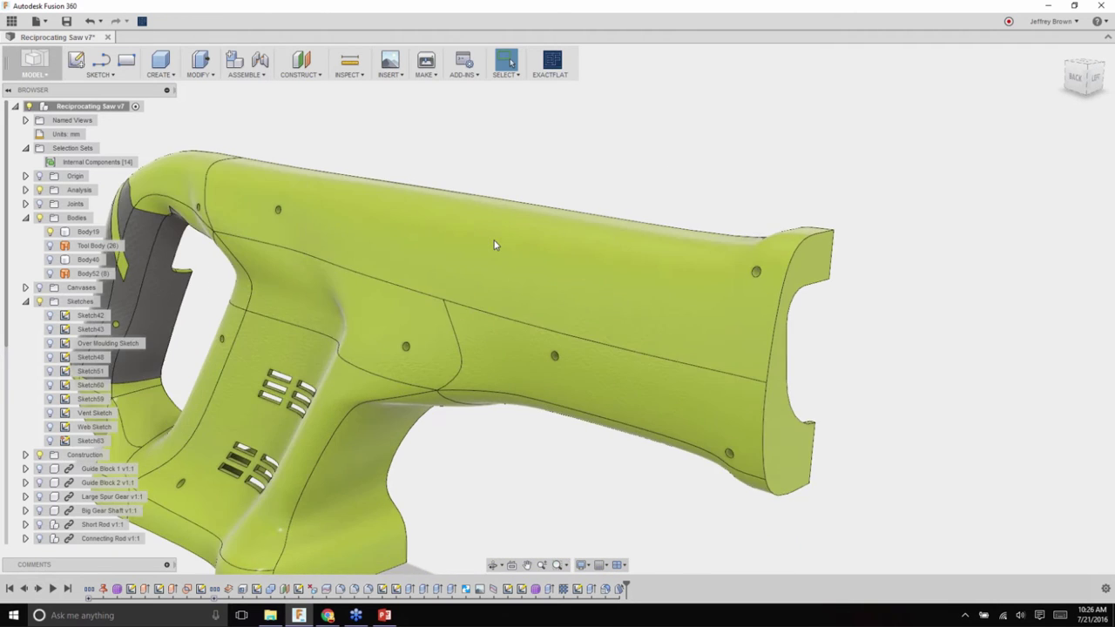
pyautogui.scroll(3, 501, 239)
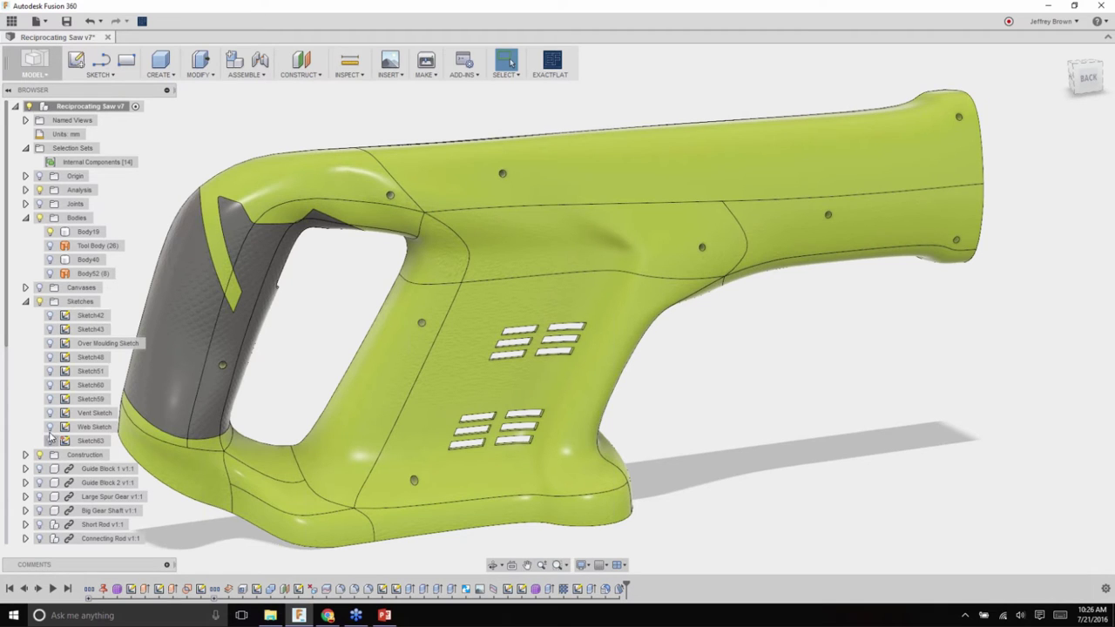
# - Split six outer housing faces using the Over Moulding Sketch profile as splitting tool
pyautogui.click(50, 344)
pyautogui.moveTo(680, 409)
pyautogui.keyDown('shift'); pyautogui.mouseDown(button='middle')
pyautogui.moveTo(758, 441)
pyautogui.moveTo(730, 327)
pyautogui.moveTo(786, 316)
pyautogui.moveTo(745, 351)
pyautogui.mouseUp(button='middle'); pyautogui.keyUp('shift')
pyautogui.click(199, 74)
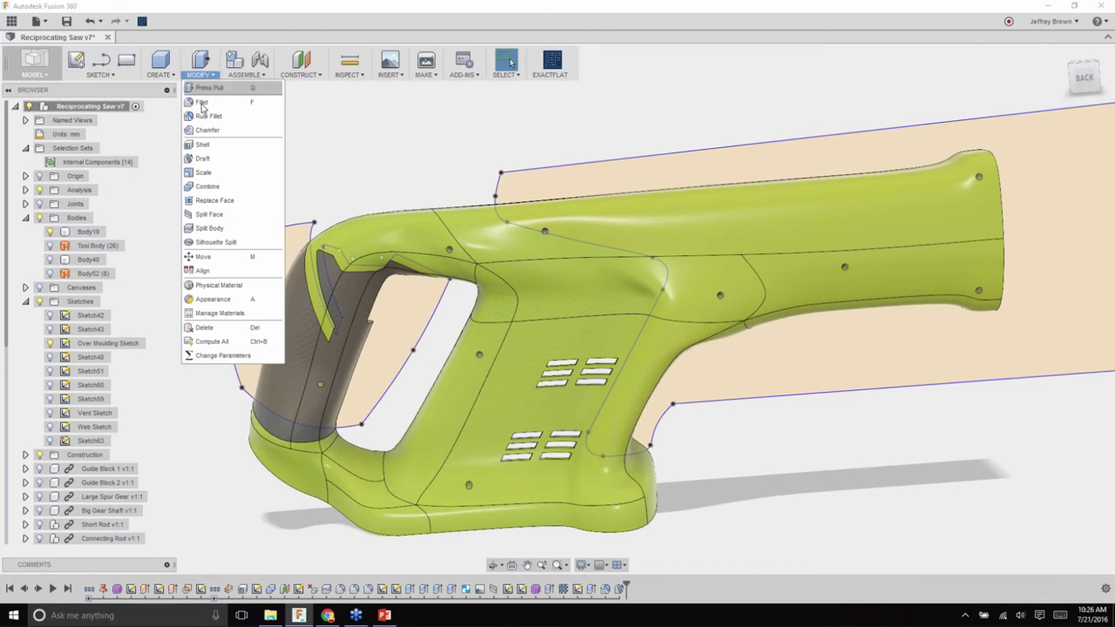
pyautogui.click(215, 220)
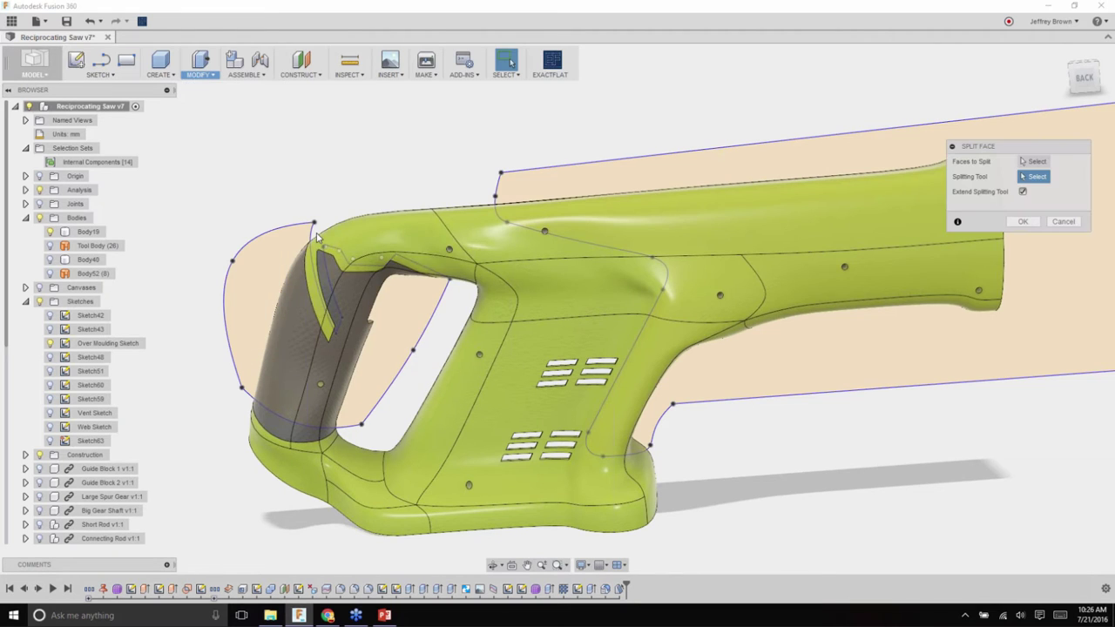
pyautogui.click(726, 227)
pyautogui.click(767, 291)
pyautogui.click(780, 334)
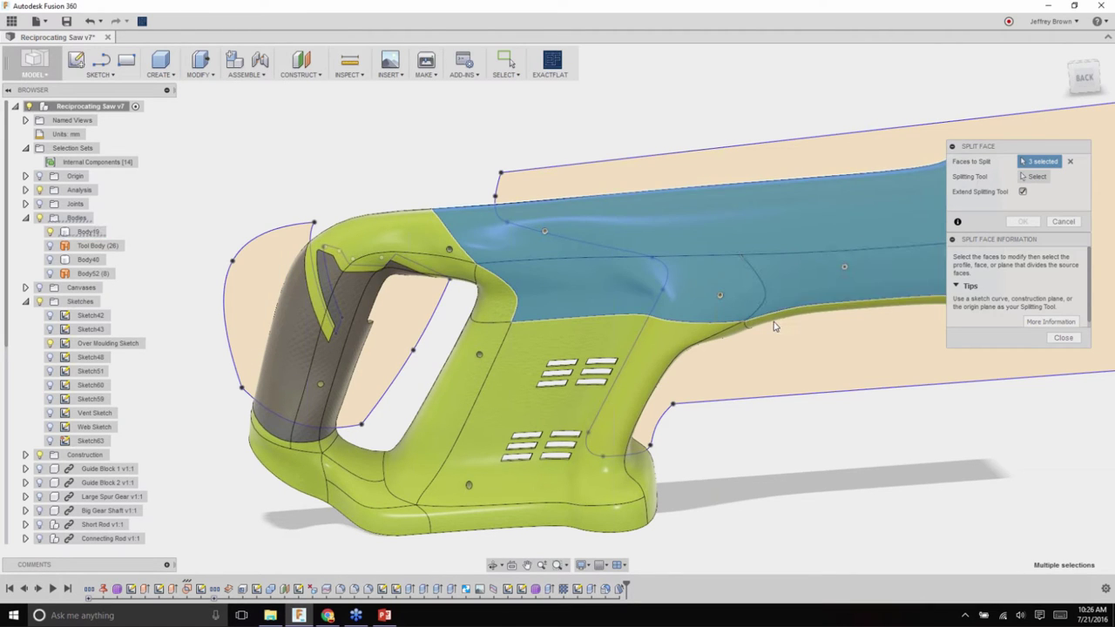
pyautogui.click(732, 339)
pyautogui.click(731, 340)
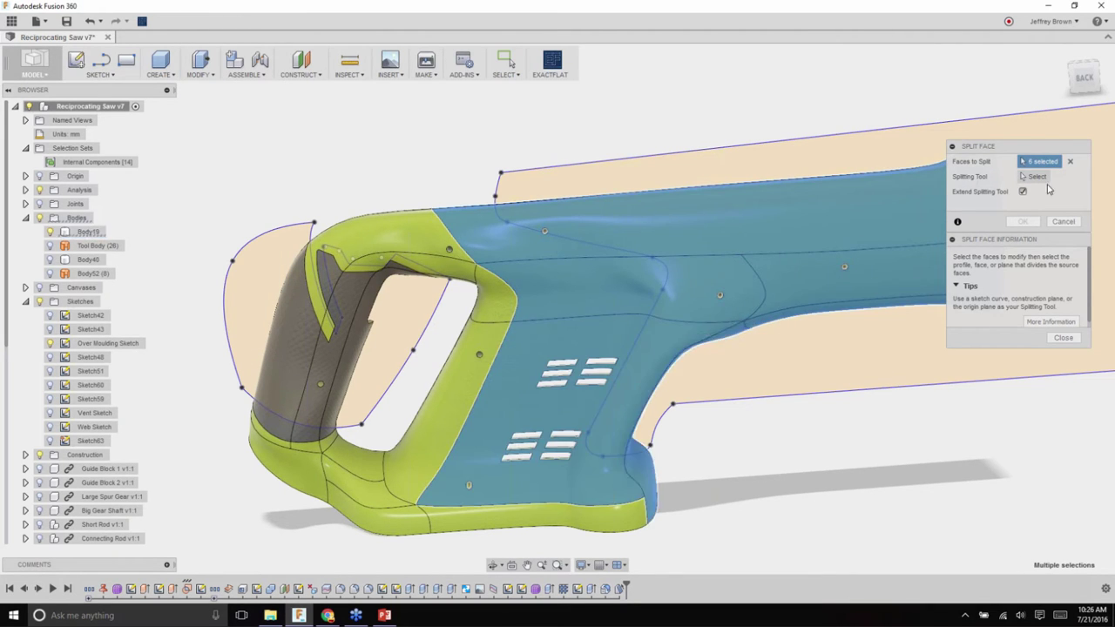
pyautogui.click(749, 170)
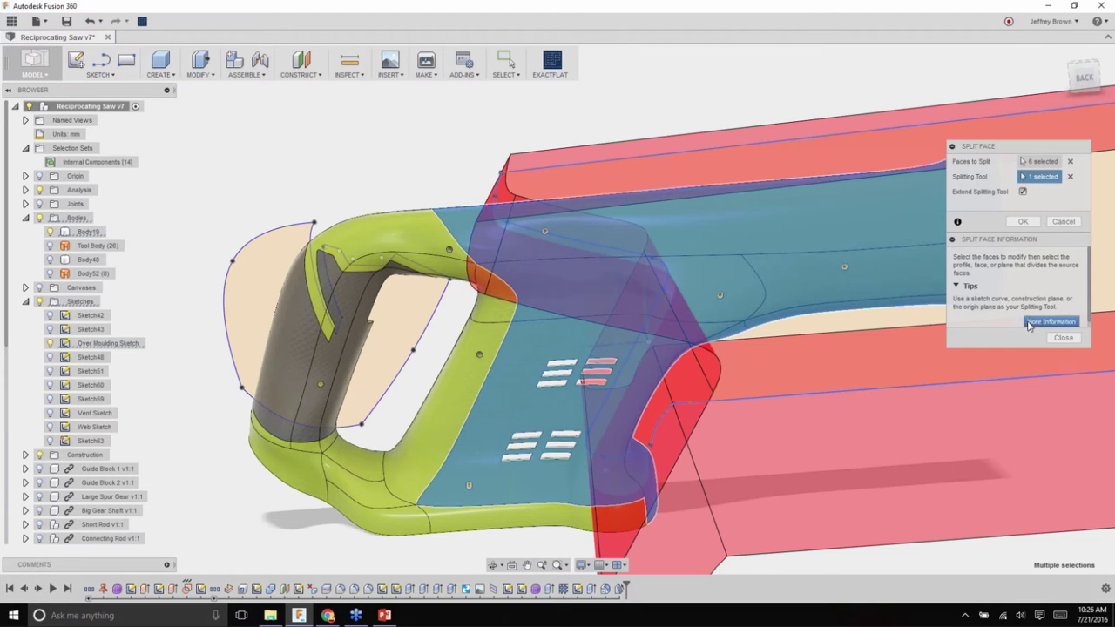
pyautogui.click(1022, 221)
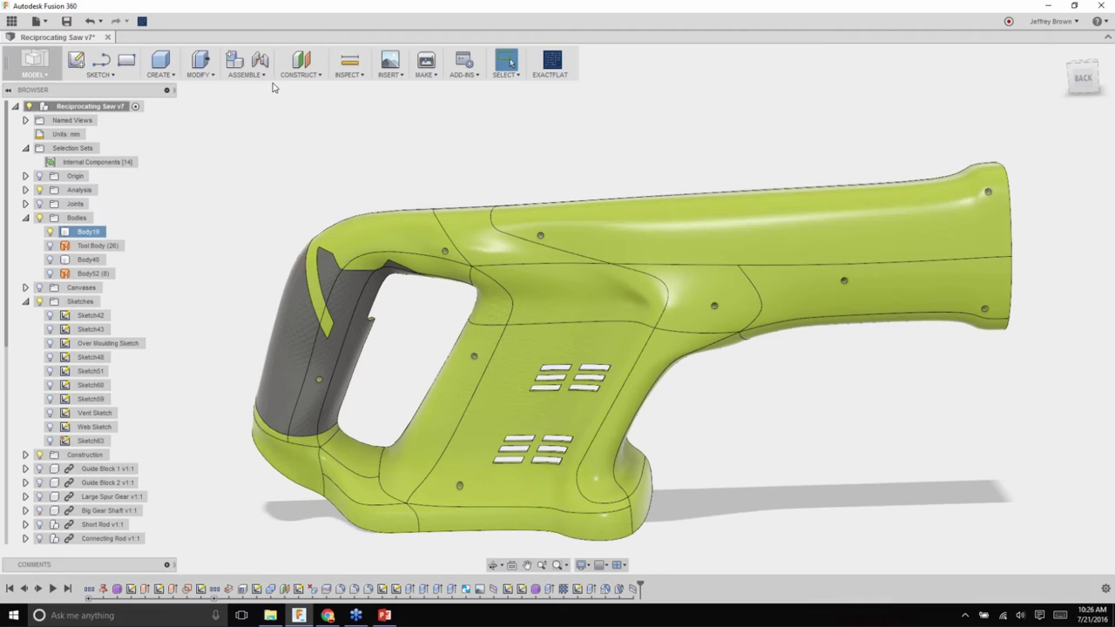
# - Select the six split grip faces on the housing rear for Press Pull
pyautogui.click(201, 59)
pyautogui.click(685, 252)
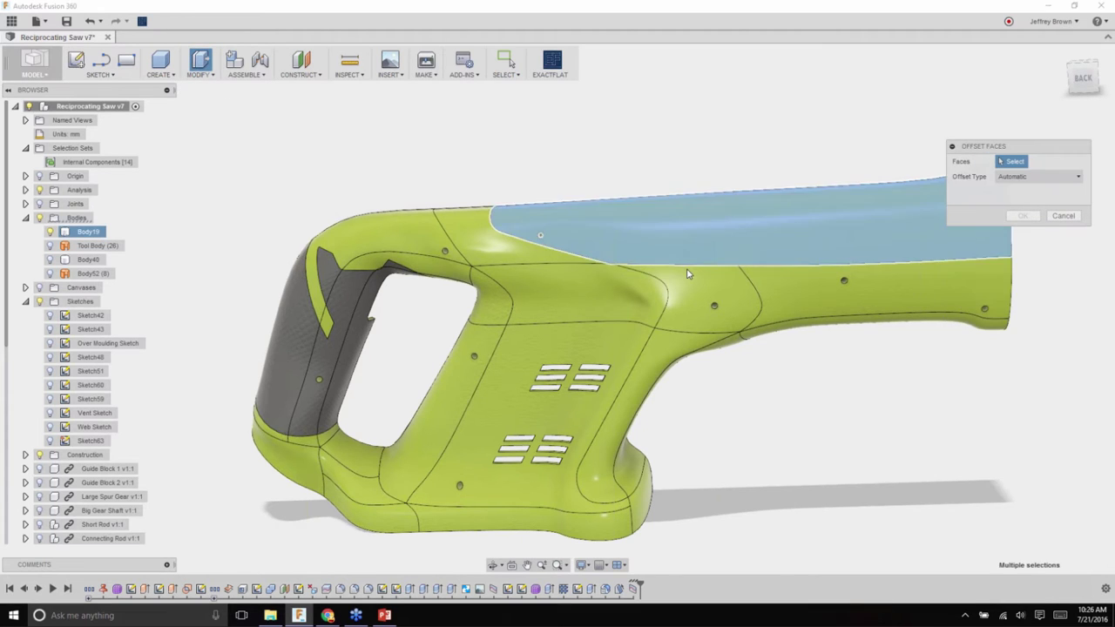
pyautogui.click(705, 296)
pyautogui.click(858, 278)
pyautogui.click(844, 326)
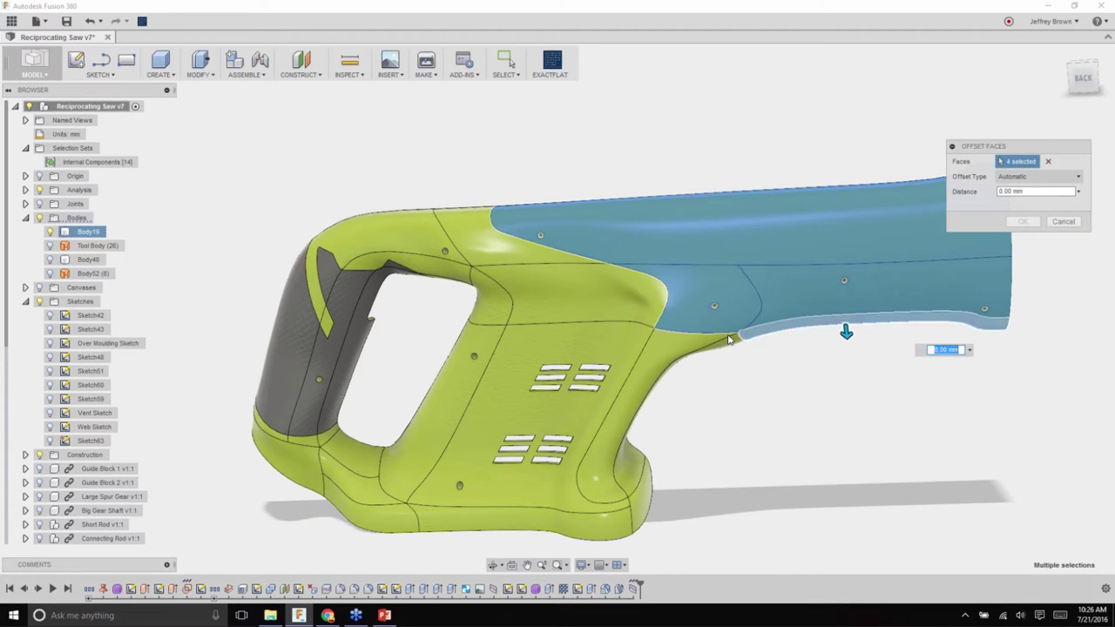
pyautogui.click(736, 344)
pyautogui.click(734, 347)
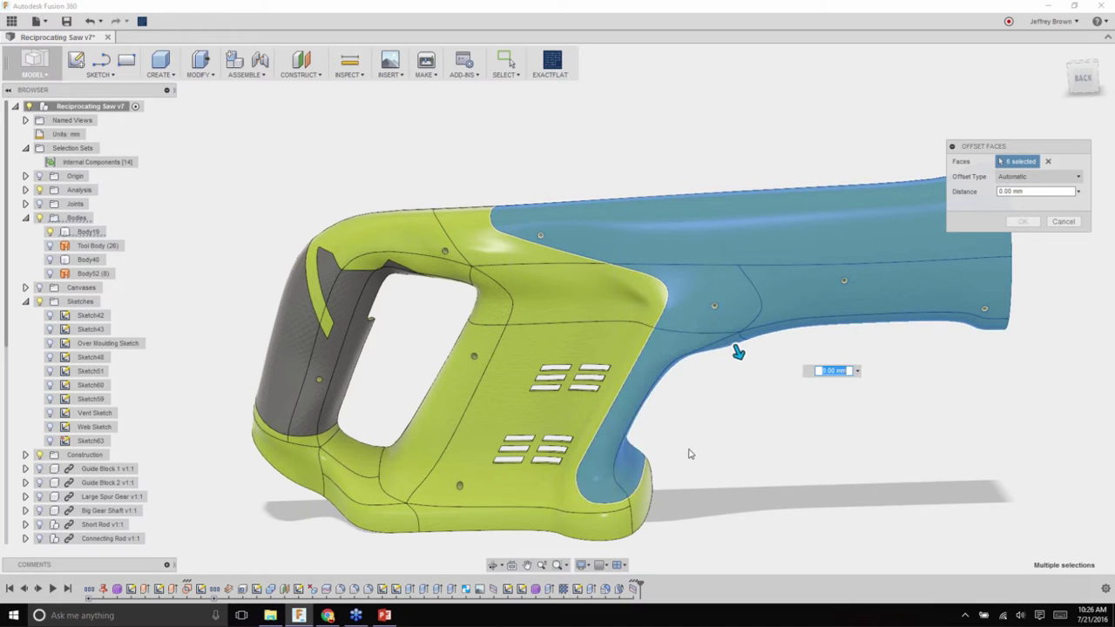
# - Offset the selected grip faces outward by 1.5 mm
pyautogui.keyDown('shift'); pyautogui.moveTo(737, 349); pyautogui.dragTo(740, 384, button='middle'); pyautogui.keyUp('shift')
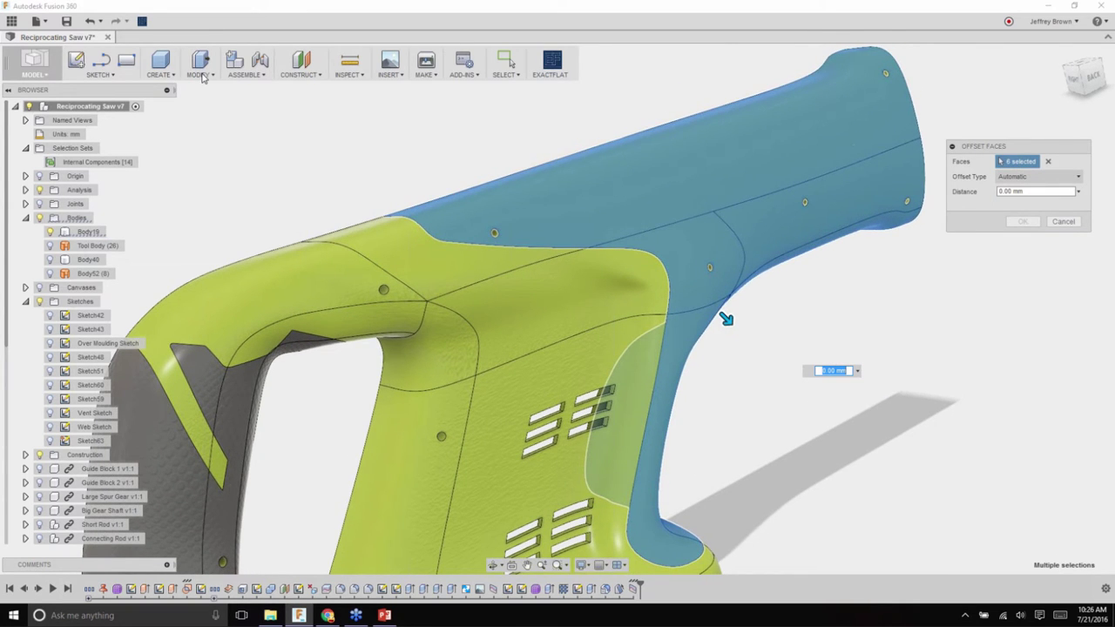
pyautogui.keyDown('shift'); pyautogui.moveTo(671, 335); pyautogui.dragTo(694, 351, button='middle'); pyautogui.keyUp('shift')
pyautogui.scroll(2, 693, 352)
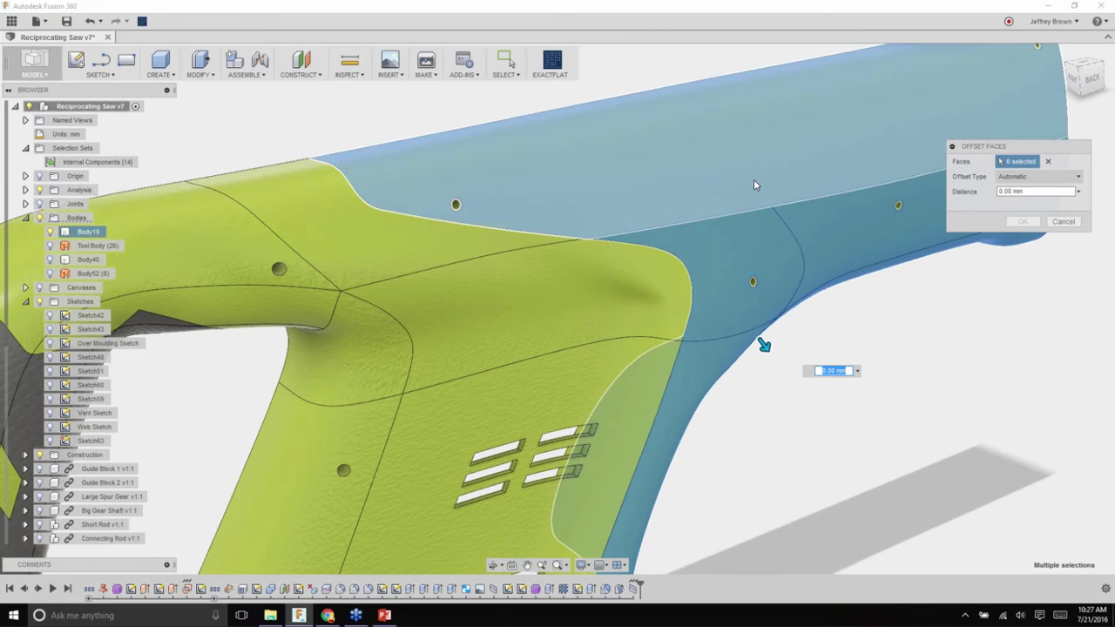
pyautogui.click(1019, 190)
pyautogui.write('1.5')
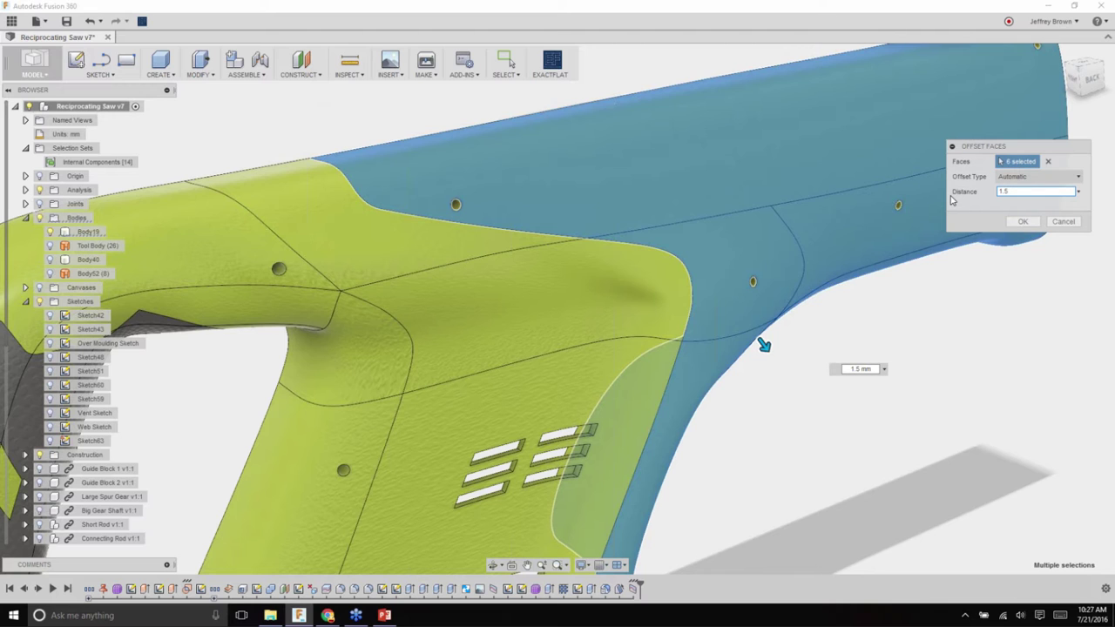
pyautogui.click(1023, 222)
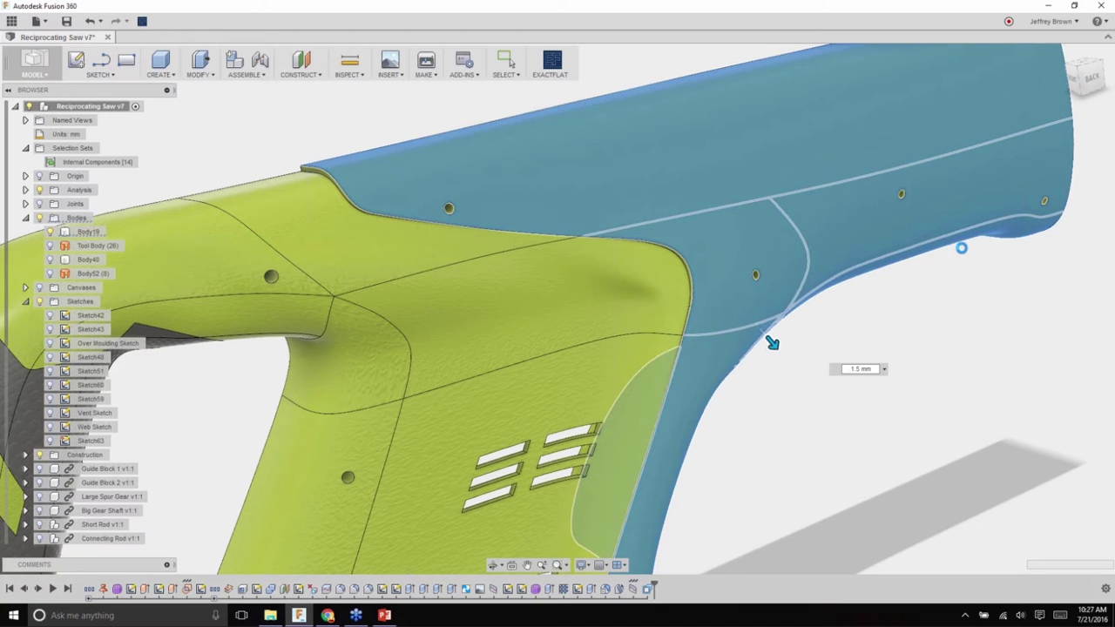
pyautogui.press('Escape')
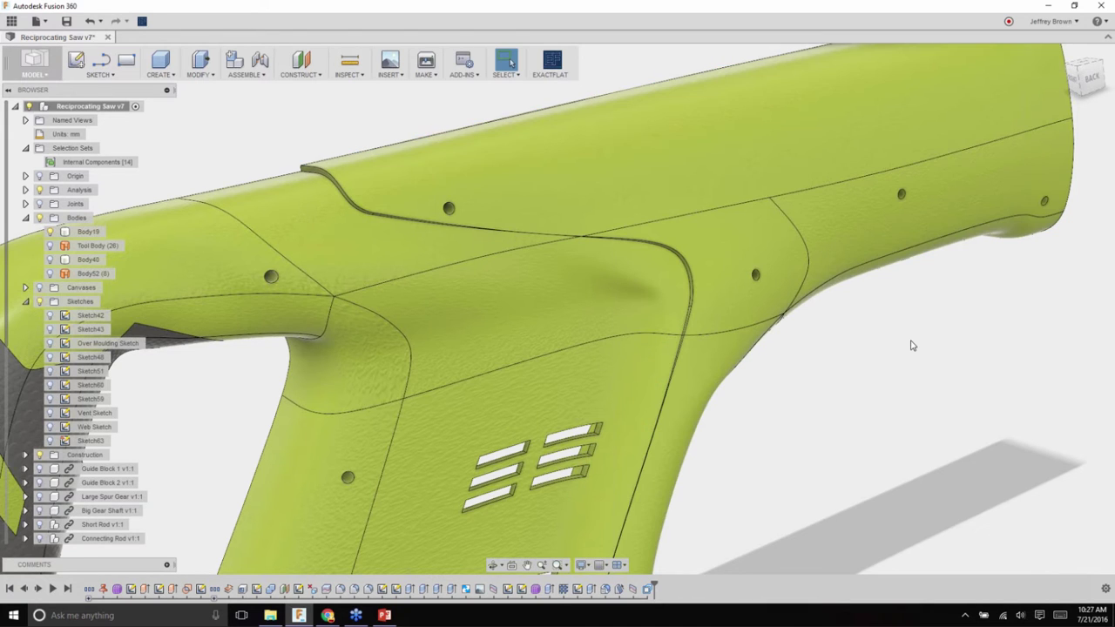
# - Fillet the raised step edge chain along the housing top with a 1 mm radius
pyautogui.keyDown('shift'); pyautogui.moveTo(912, 346); pyautogui.dragTo(898, 325, button='middle'); pyautogui.keyUp('shift')
pyautogui.scroll(2, 898, 326)
pyautogui.press('q')
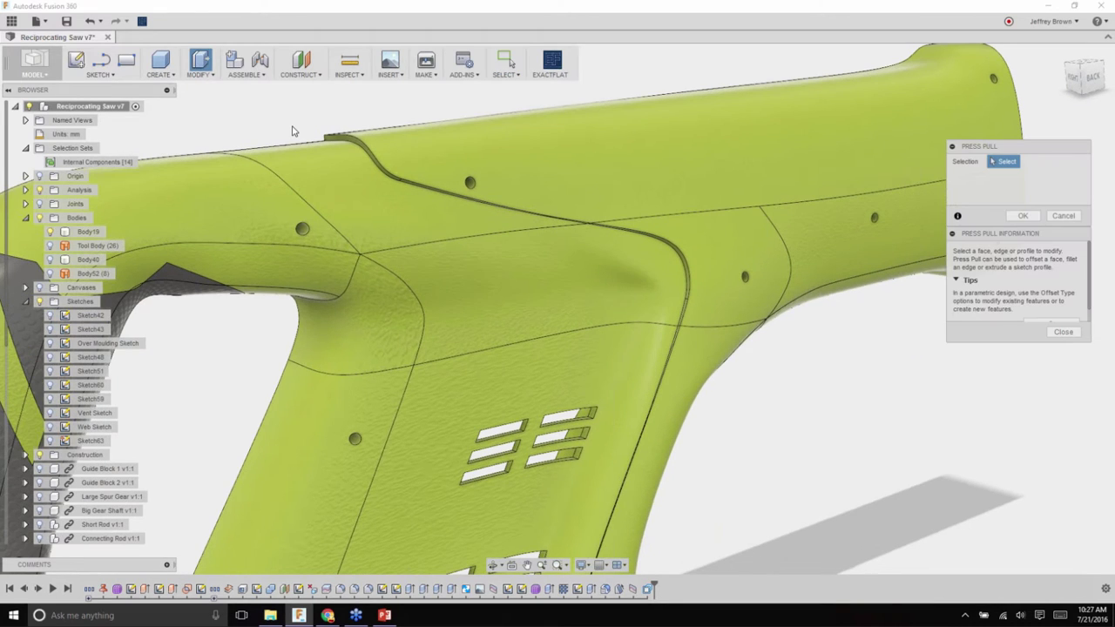
pyautogui.click(336, 132)
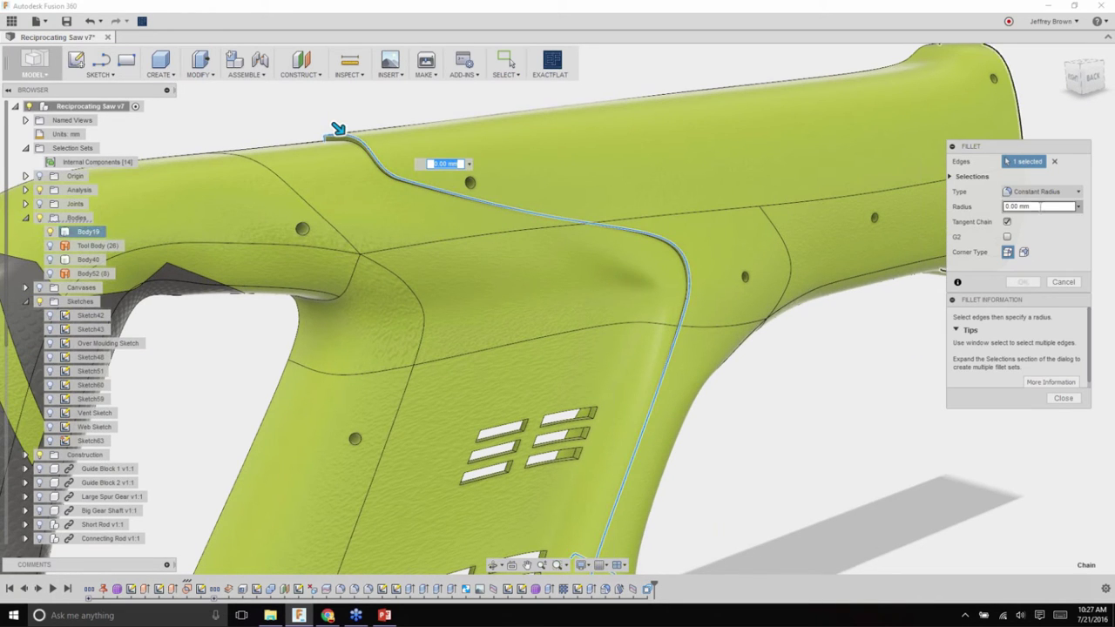
pyautogui.click(1040, 206)
pyautogui.write('1')
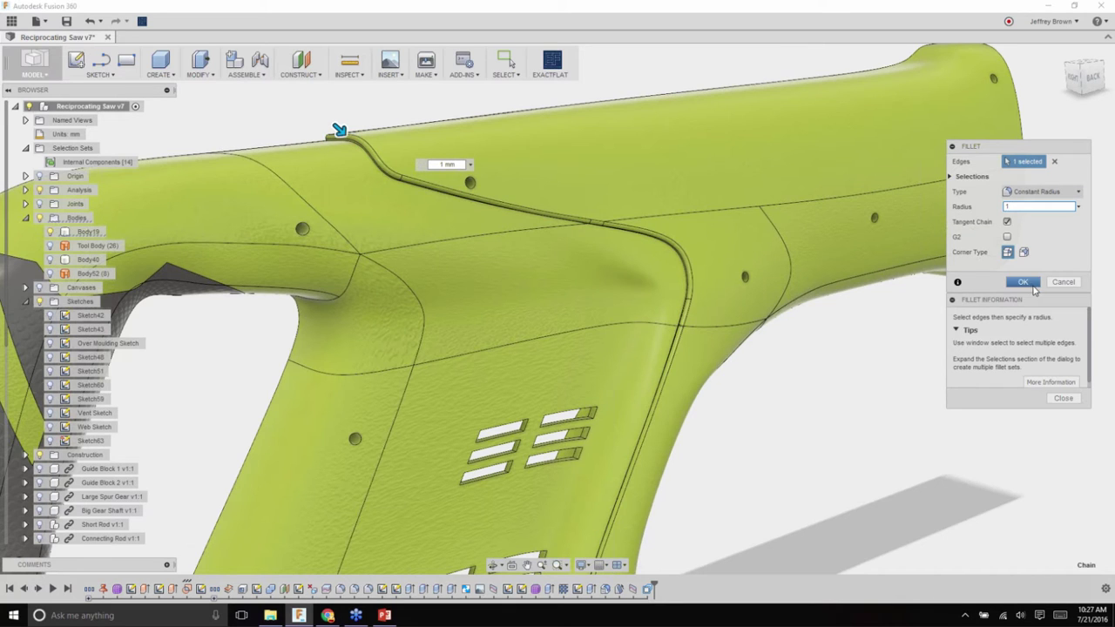
pyautogui.click(1031, 284)
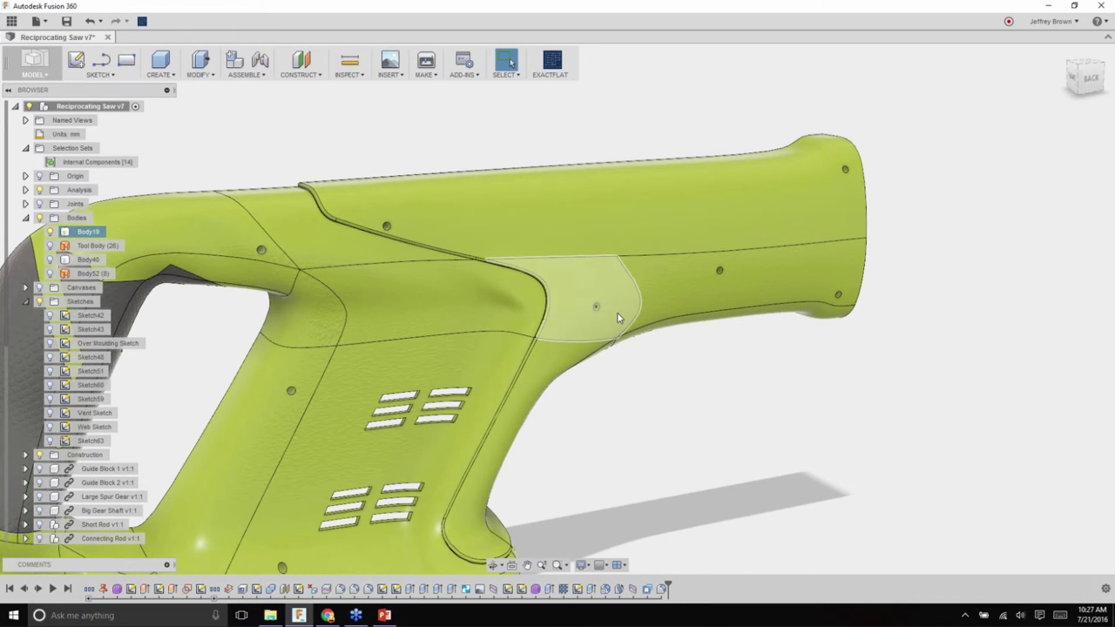
# - Select the 14-part Internal Components set and make it visible again with Show/Hide
pyautogui.keyDown('shift'); pyautogui.moveTo(617, 318); pyautogui.dragTo(637, 276, button='middle'); pyautogui.keyUp('shift')
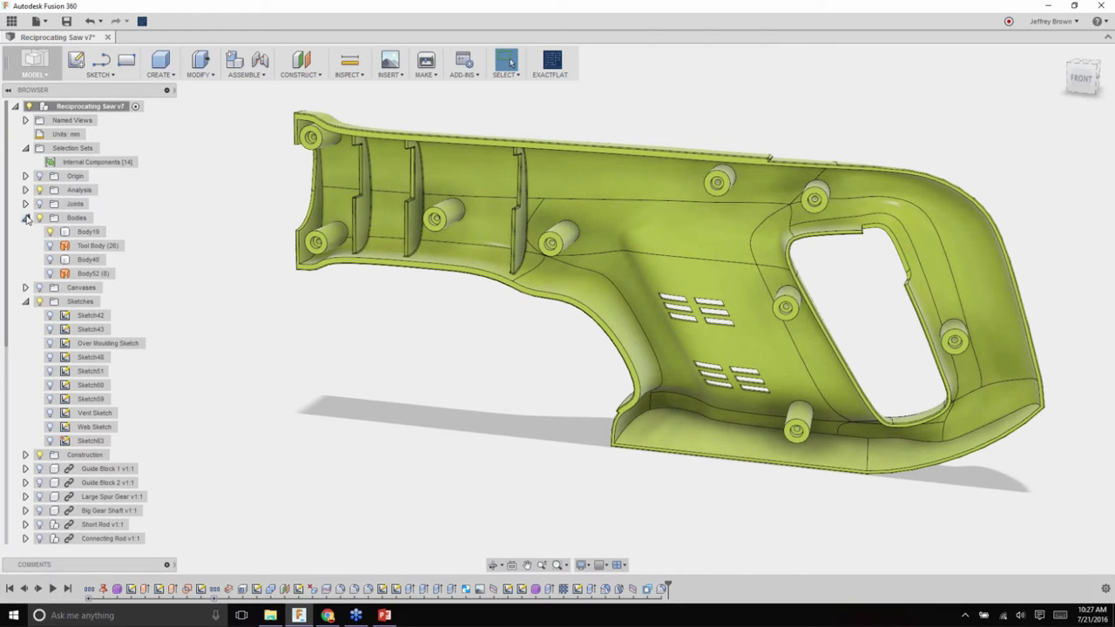
pyautogui.click(26, 218)
pyautogui.click(27, 245)
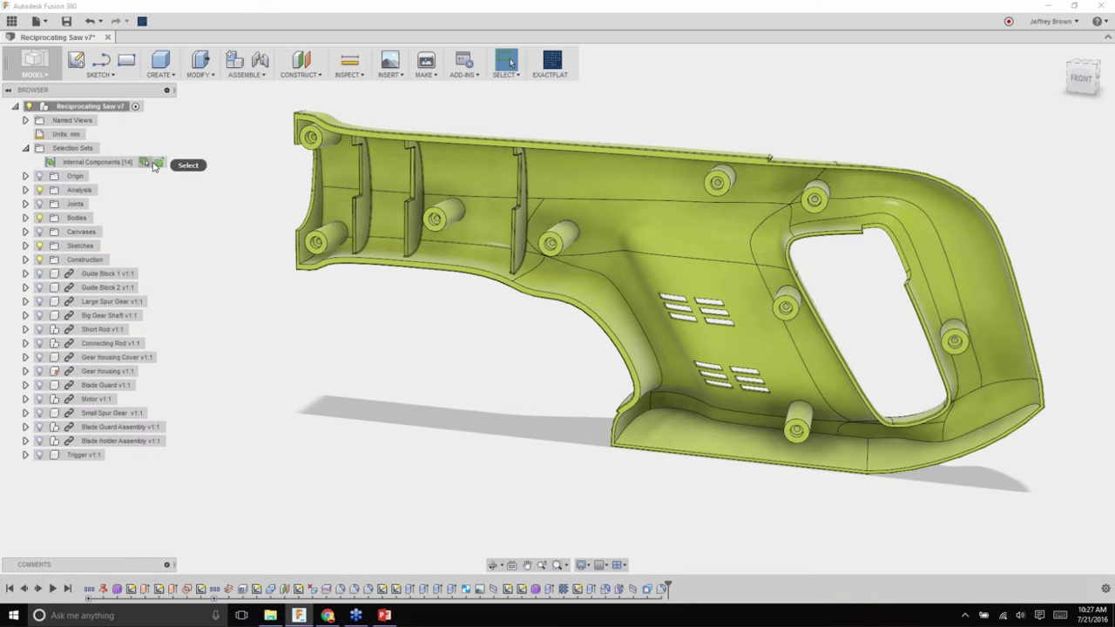
pyautogui.click(155, 165)
pyautogui.rightClick(152, 163)
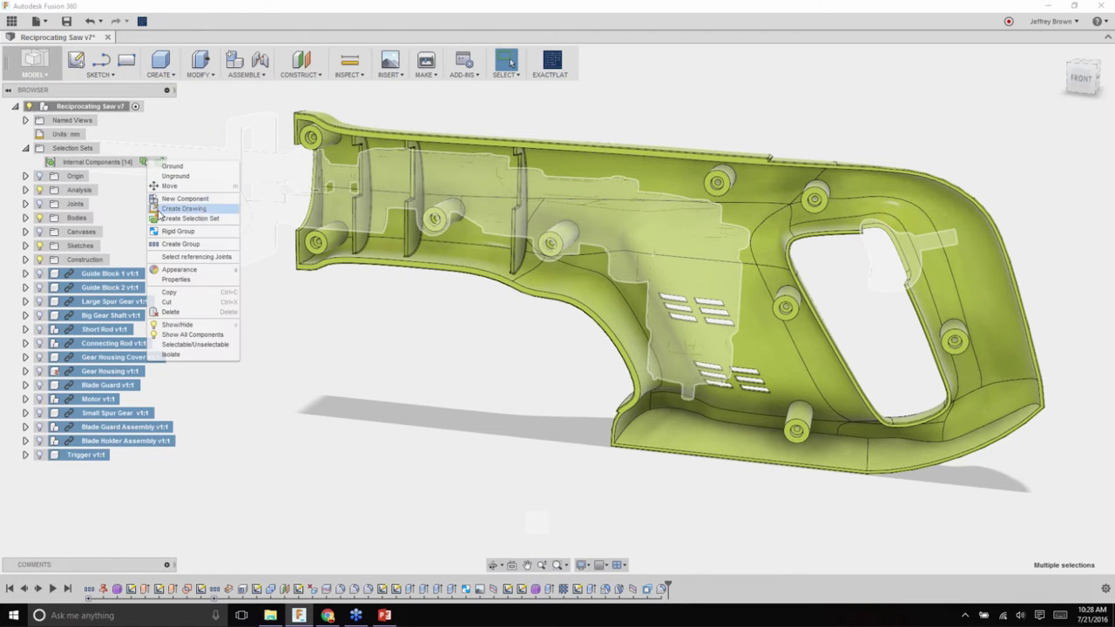
pyautogui.click(177, 327)
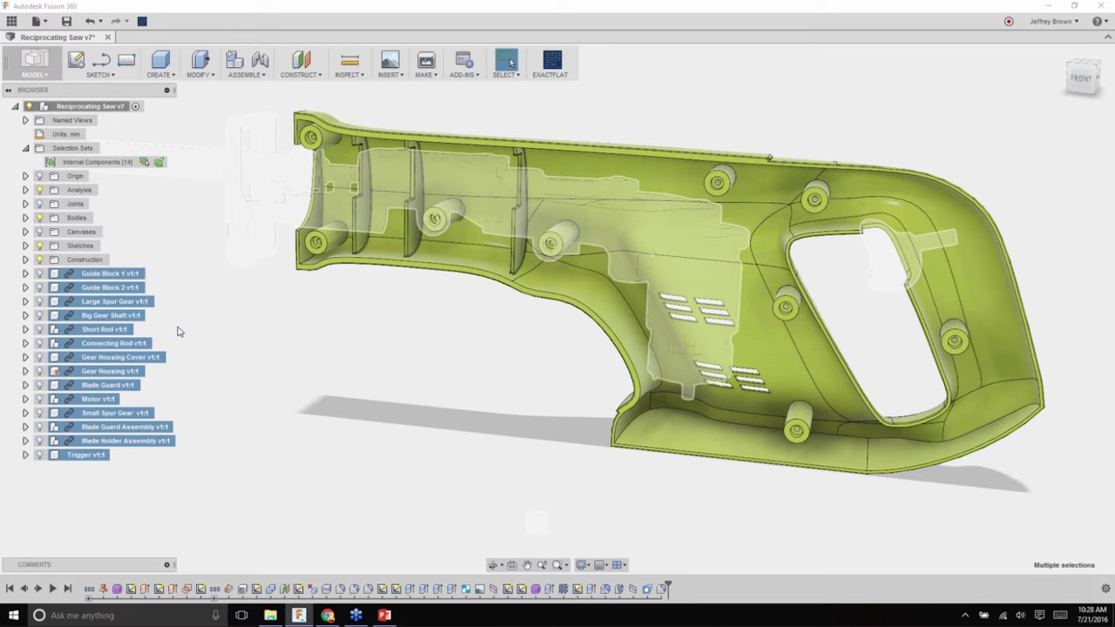
# - Hide the green housing body Body19 in the Bodies folder
pyautogui.click(174, 315)
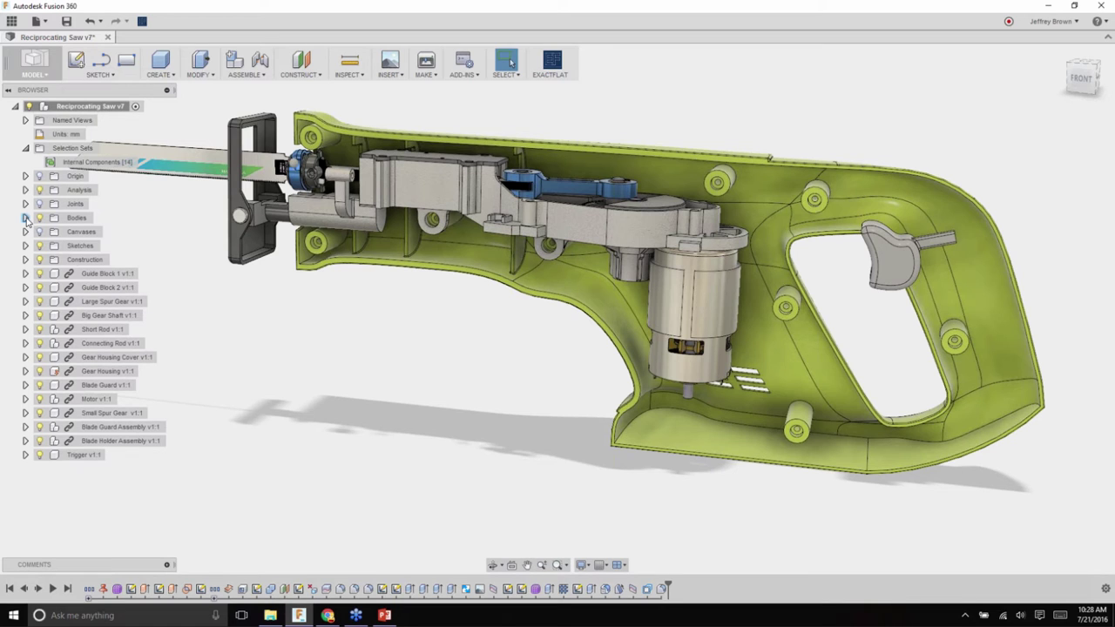
pyautogui.click(26, 218)
pyautogui.click(50, 232)
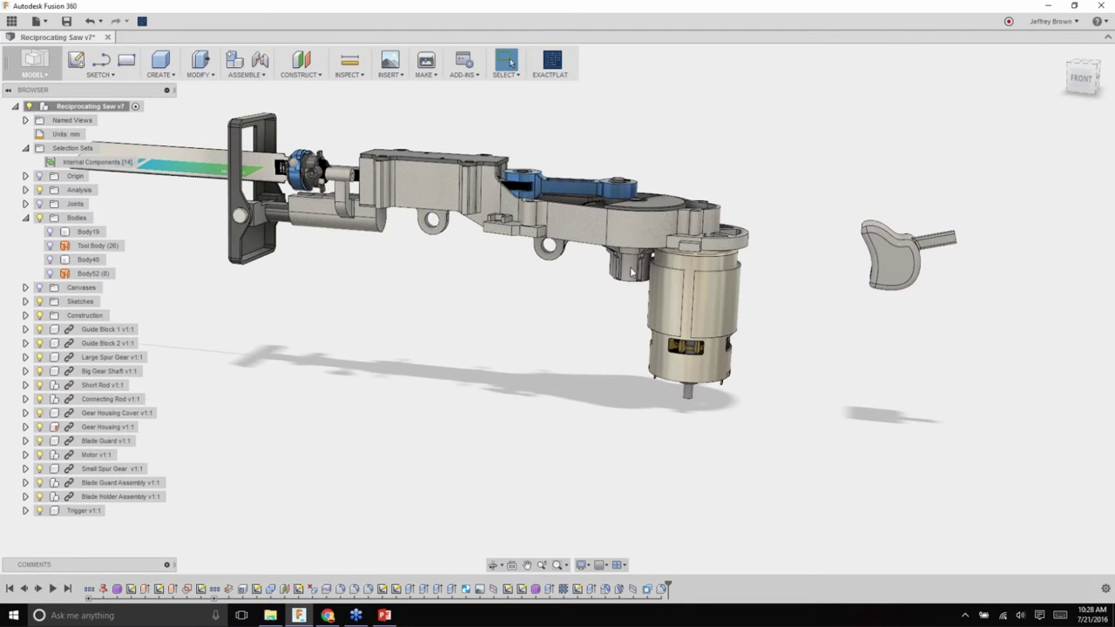
pyautogui.press('F6')
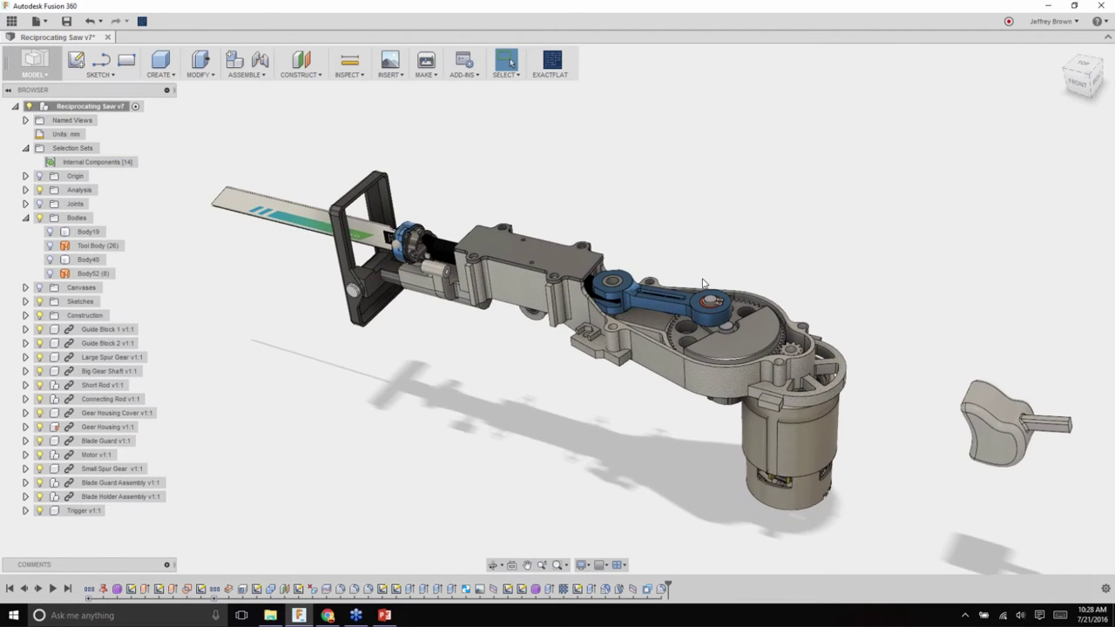
pyautogui.moveTo(703, 284); pyautogui.dragTo(919, 250)
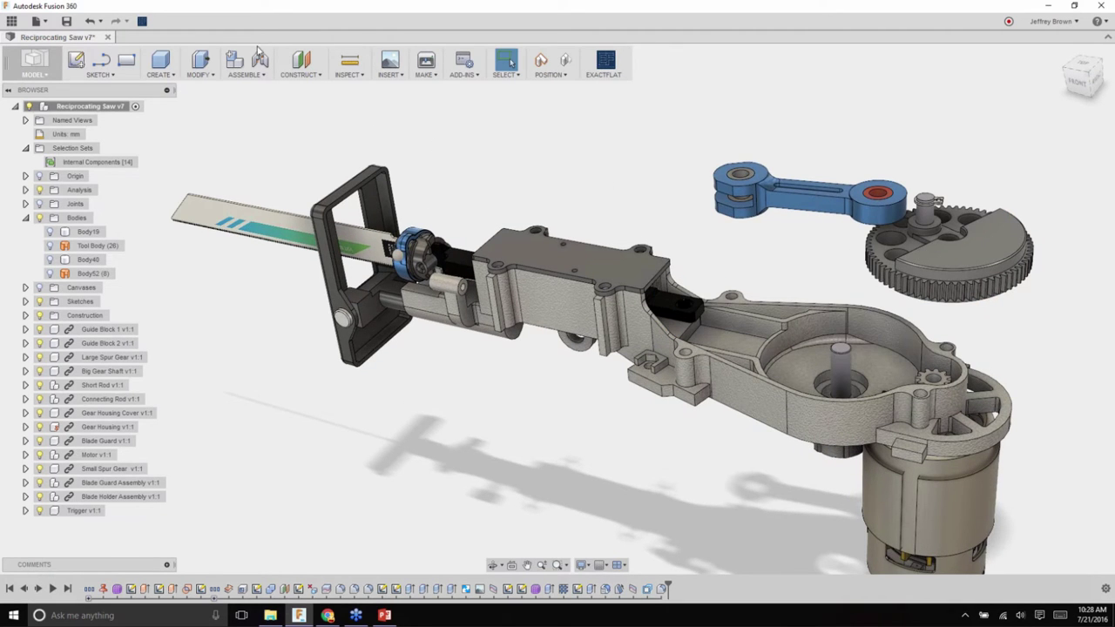
pyautogui.click(90, 21)
pyautogui.click(90, 21)
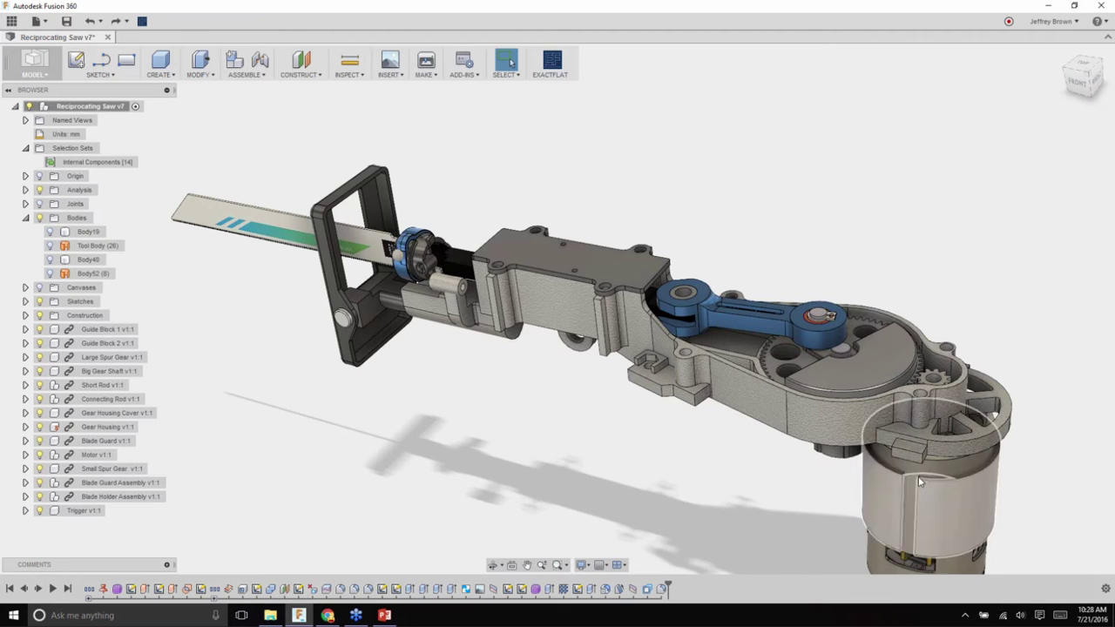
pyautogui.moveTo(923, 448); pyautogui.dragTo(634, 231, button='middle')
pyautogui.scroll(5, 802, 429)
# - Add a revolute as-built joint from Large Spur Gear to Big Gear Shaft, pivoting at the gear centre
pyautogui.click(259, 76)
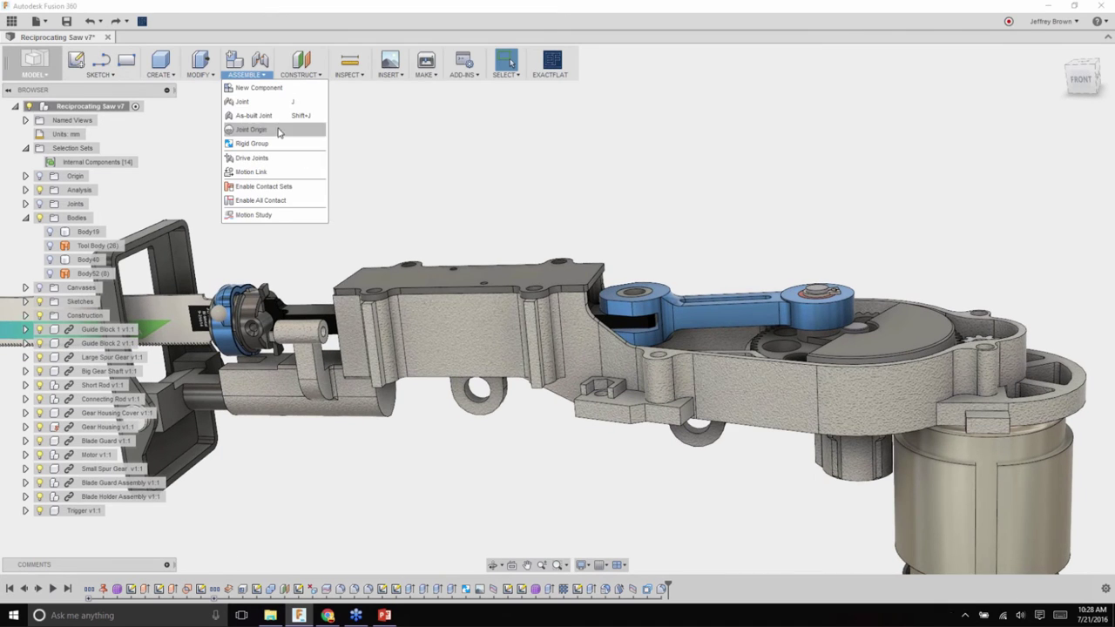
pyautogui.click(272, 122)
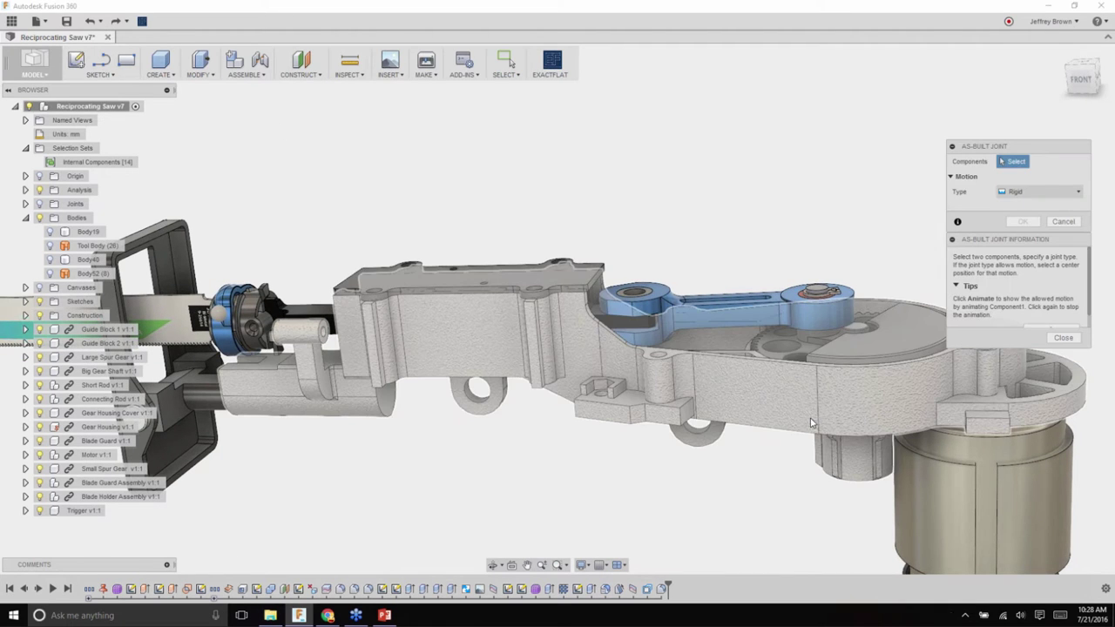
pyautogui.click(740, 405)
pyautogui.keyDown('shift'); pyautogui.moveTo(740, 406); pyautogui.dragTo(721, 396, button='middle'); pyautogui.keyUp('shift')
pyautogui.scroll(2, 720, 396)
pyautogui.click(1041, 192)
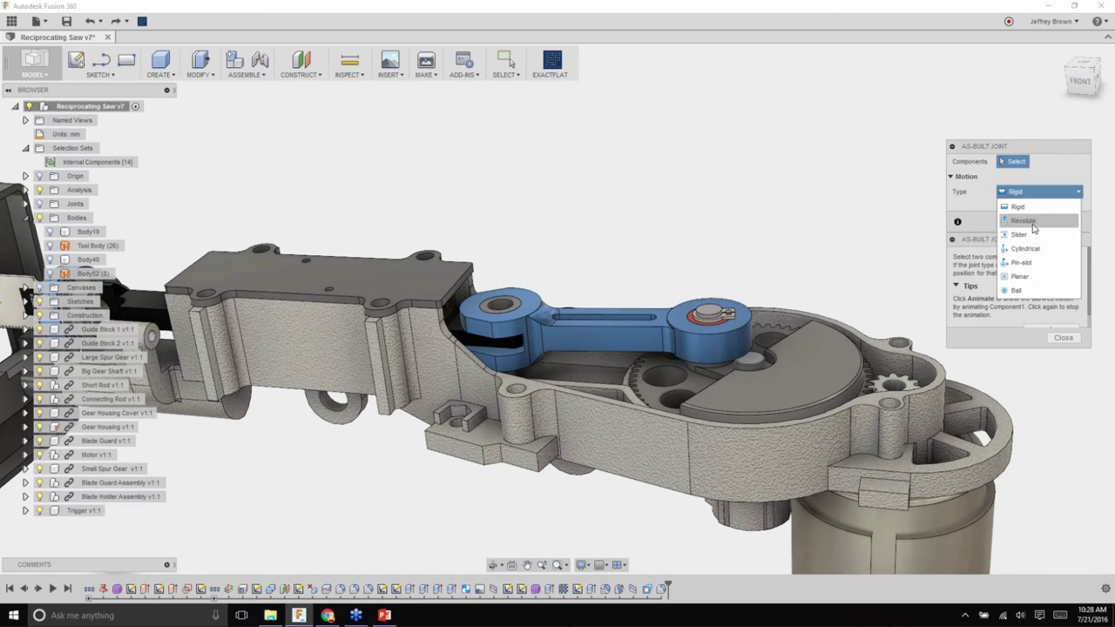
pyautogui.click(991, 252)
pyautogui.click(888, 360)
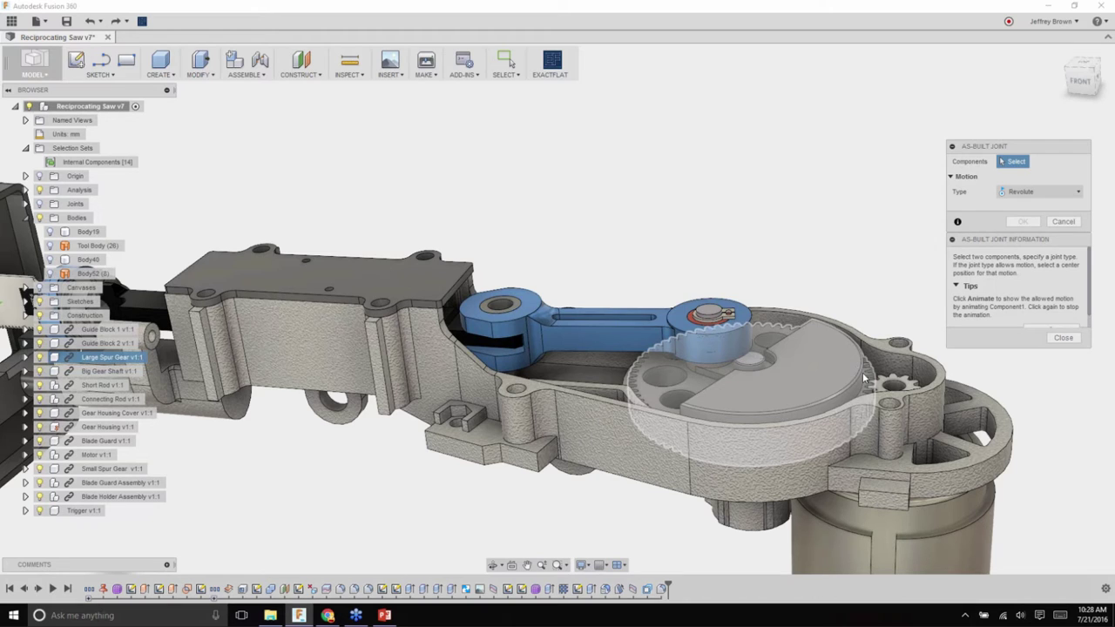
pyautogui.click(849, 392)
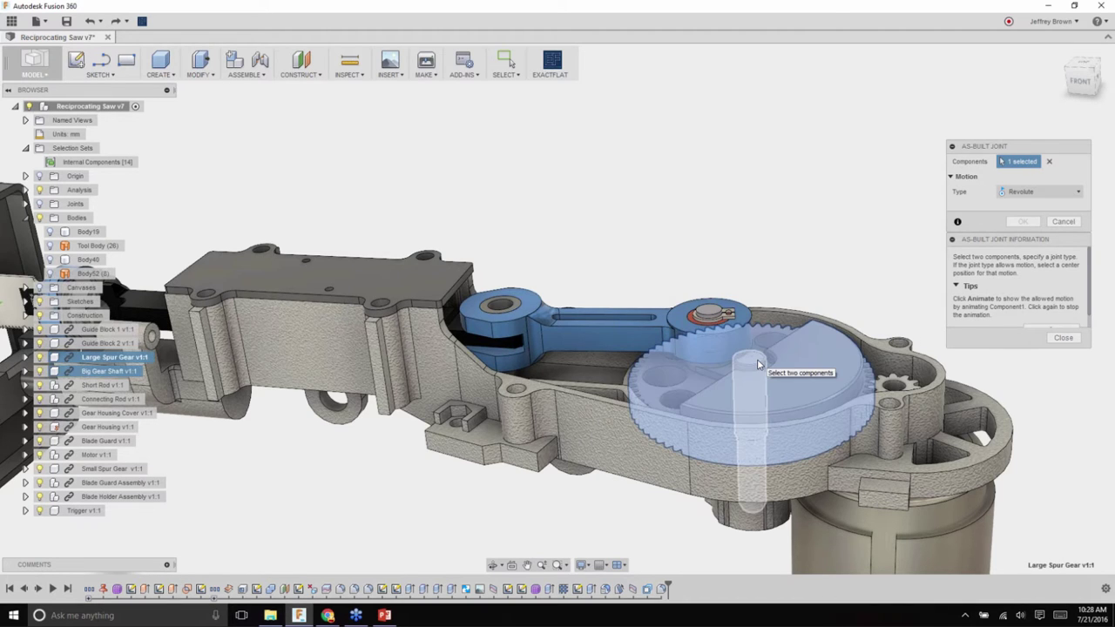
pyautogui.click(758, 364)
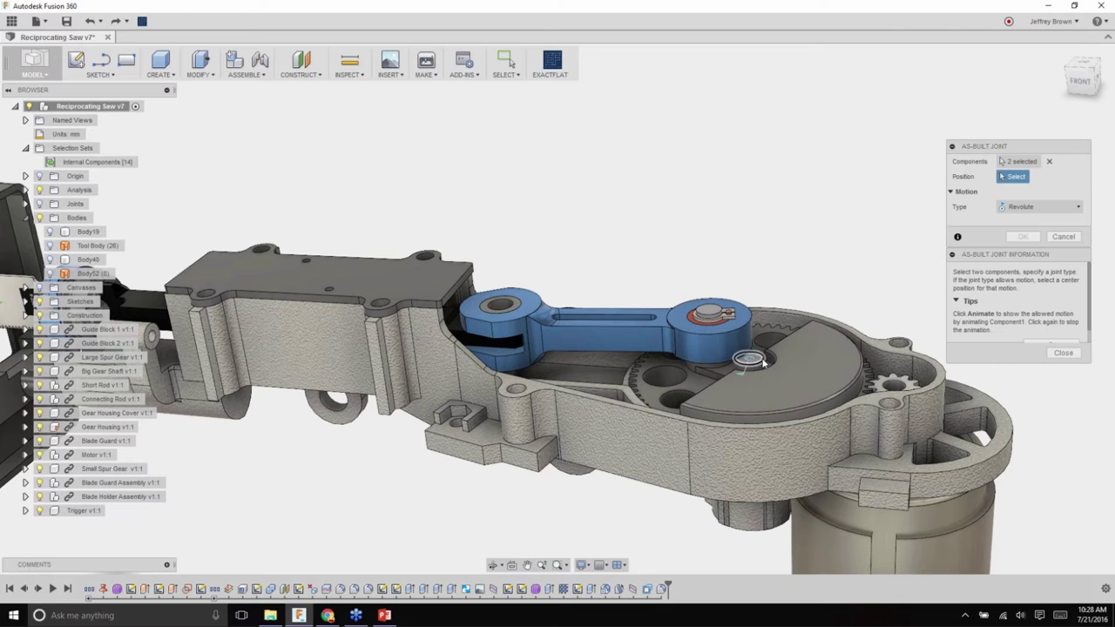
pyautogui.click(762, 362)
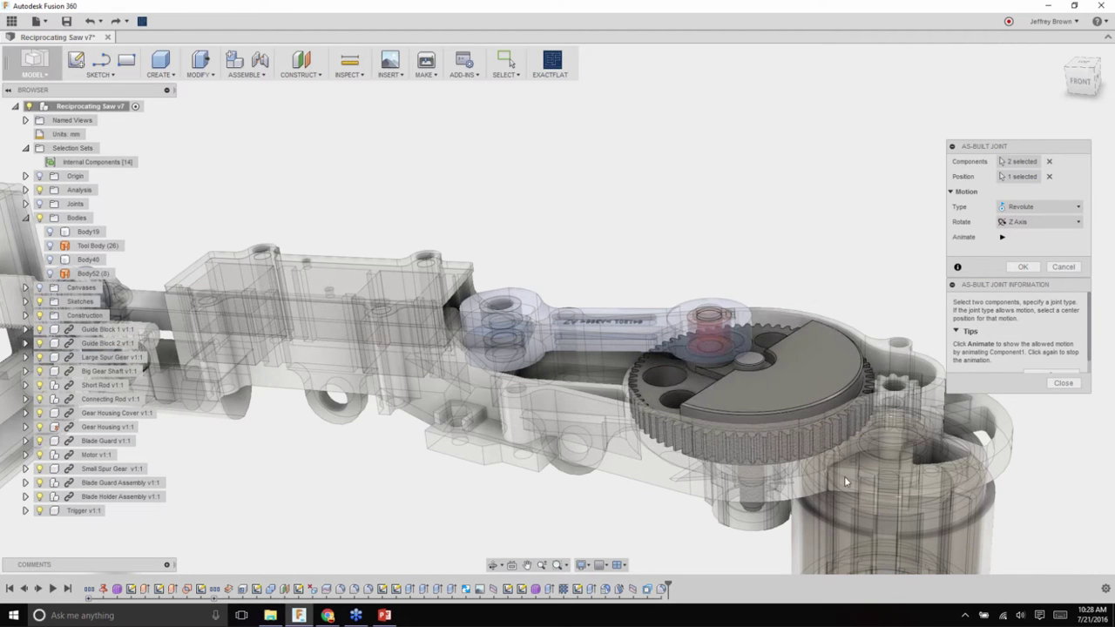
pyautogui.click(1023, 268)
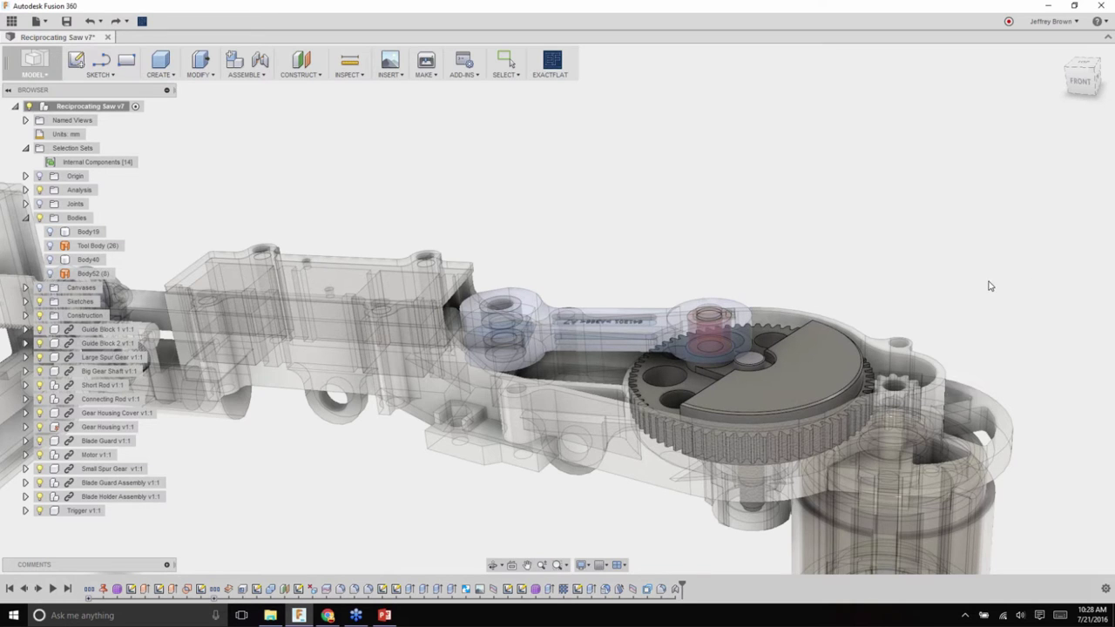
# - Repeat the as-built joint to pin the Connecting Rod to the Short Rod revolving at the crank pin
pyautogui.rightClick(687, 203)
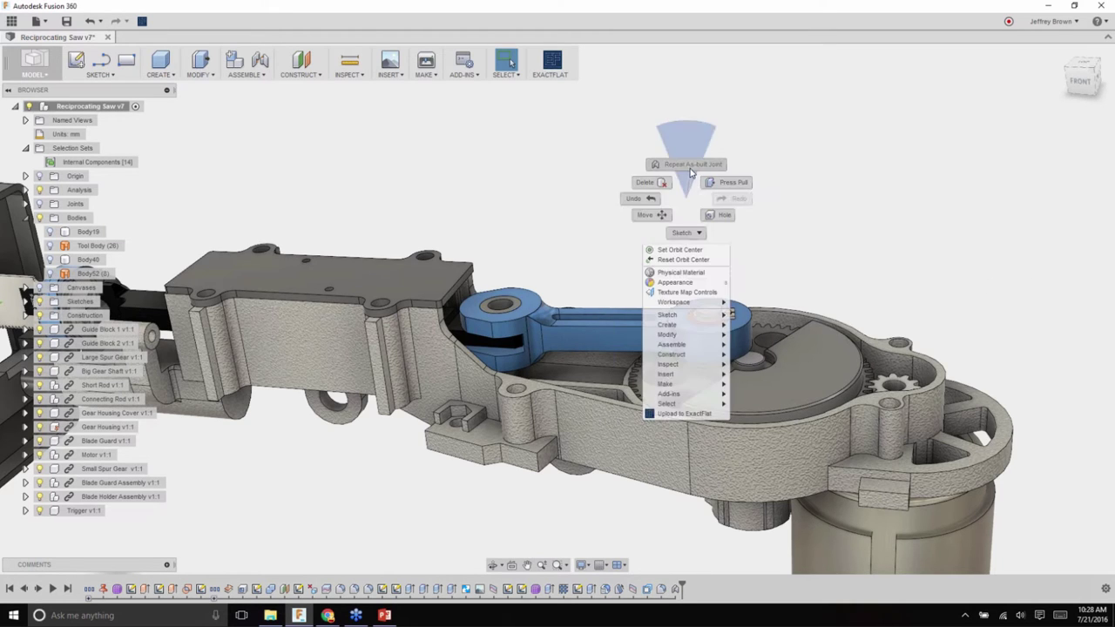
pyautogui.click(692, 172)
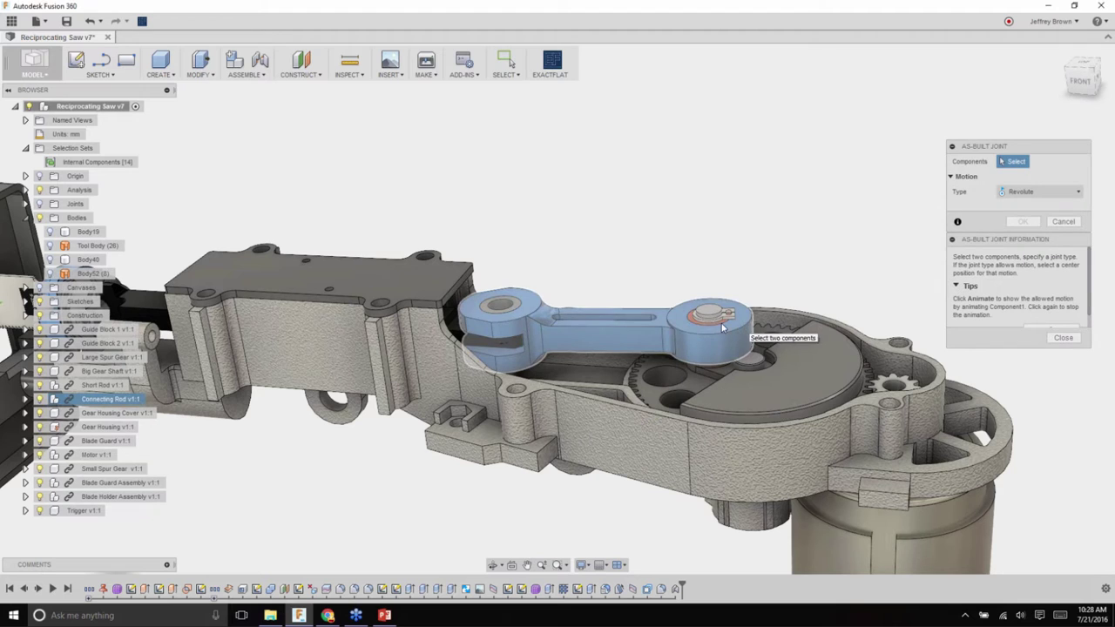
pyautogui.click(740, 322)
pyautogui.click(714, 315)
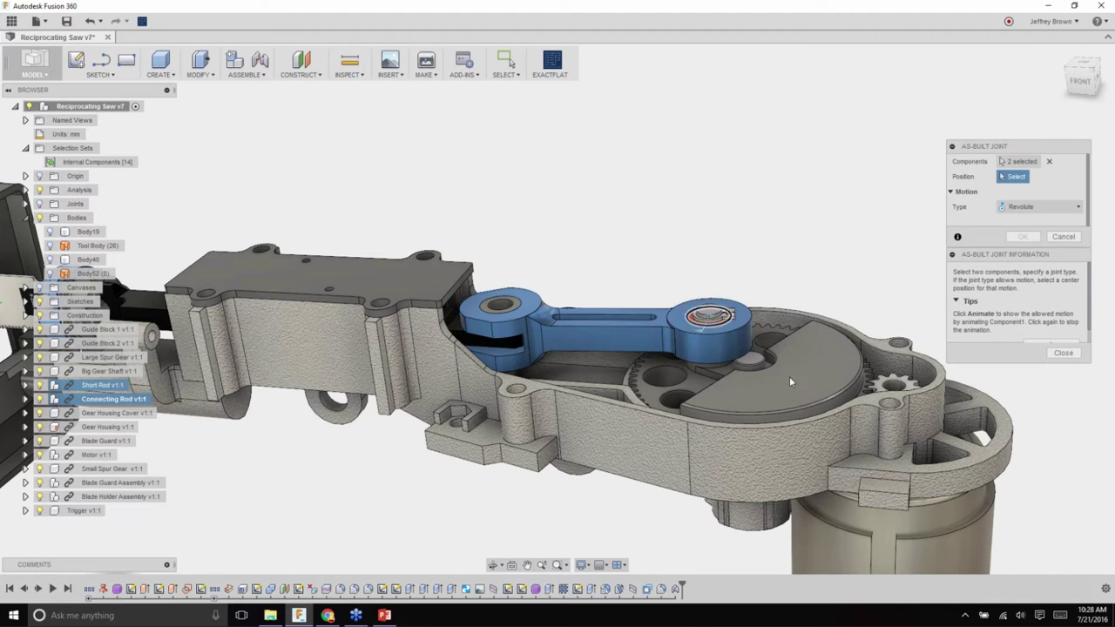
pyautogui.click(728, 329)
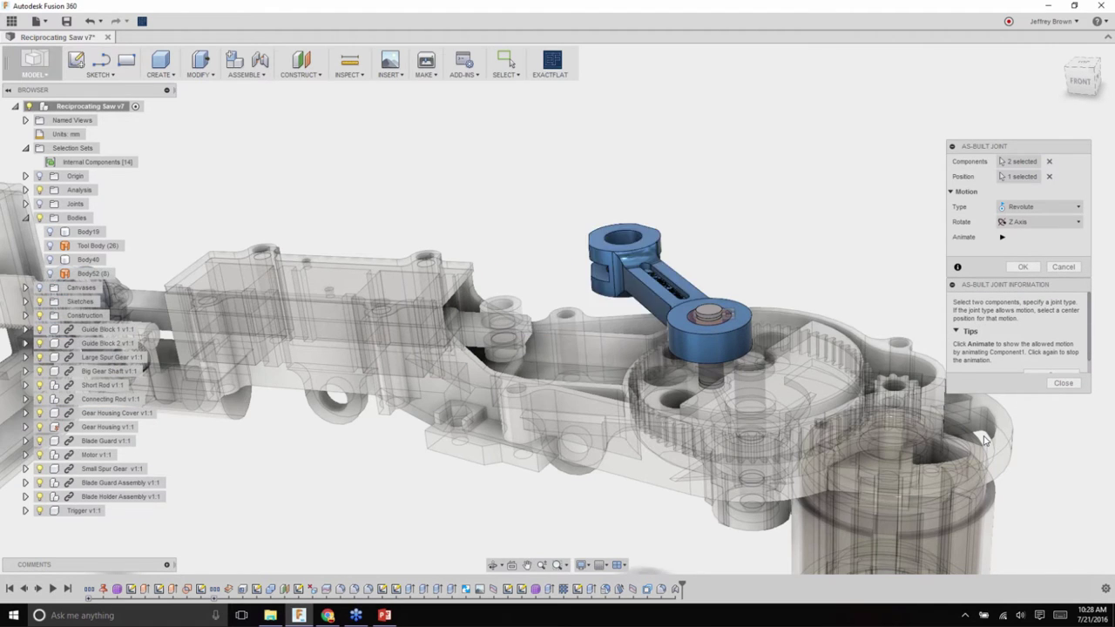
pyautogui.click(1023, 267)
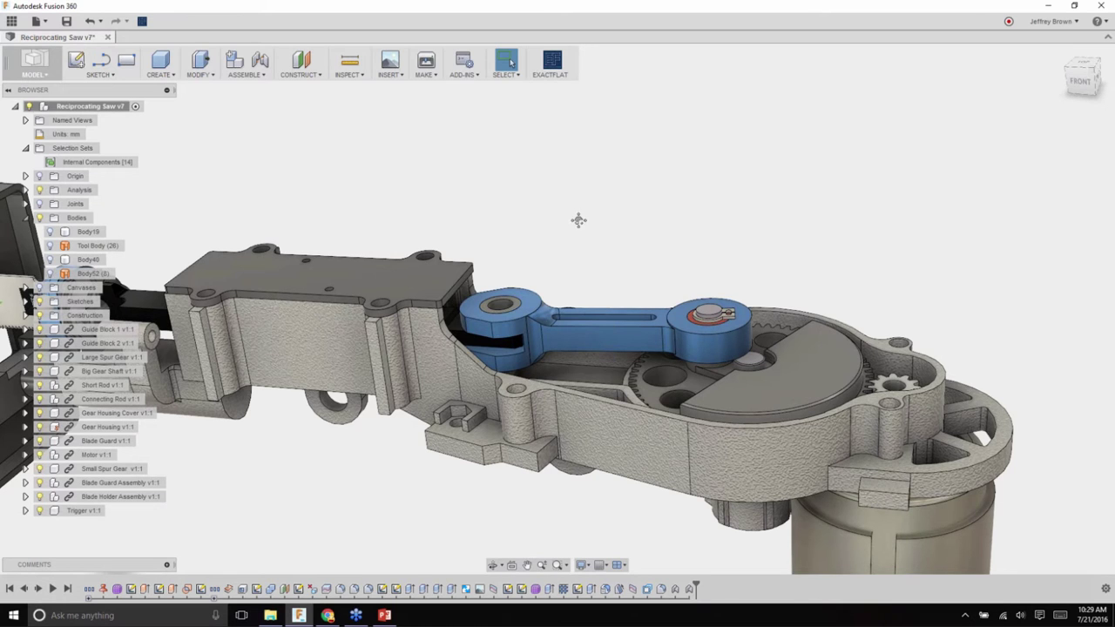
pyautogui.moveTo(578, 221); pyautogui.dragTo(742, 258, button='middle')
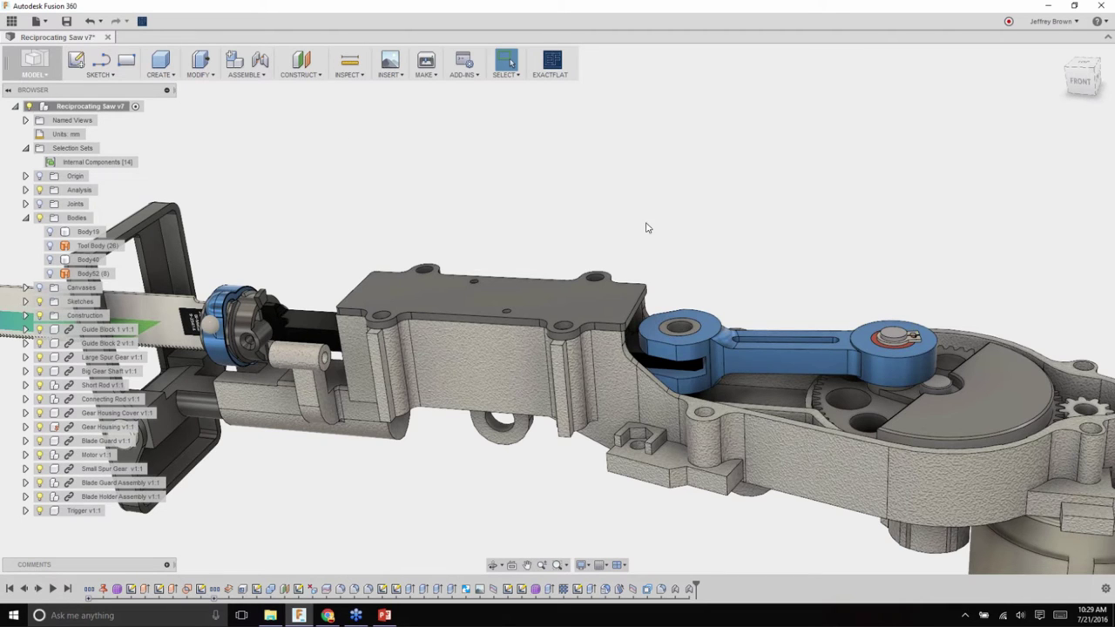
# - Add another revolute as-built joint about Z, pinning the connecting rod's front end hole to its mating part
pyautogui.rightClick(645, 228)
pyautogui.click(710, 298)
pyautogui.scroll(3, 710, 298)
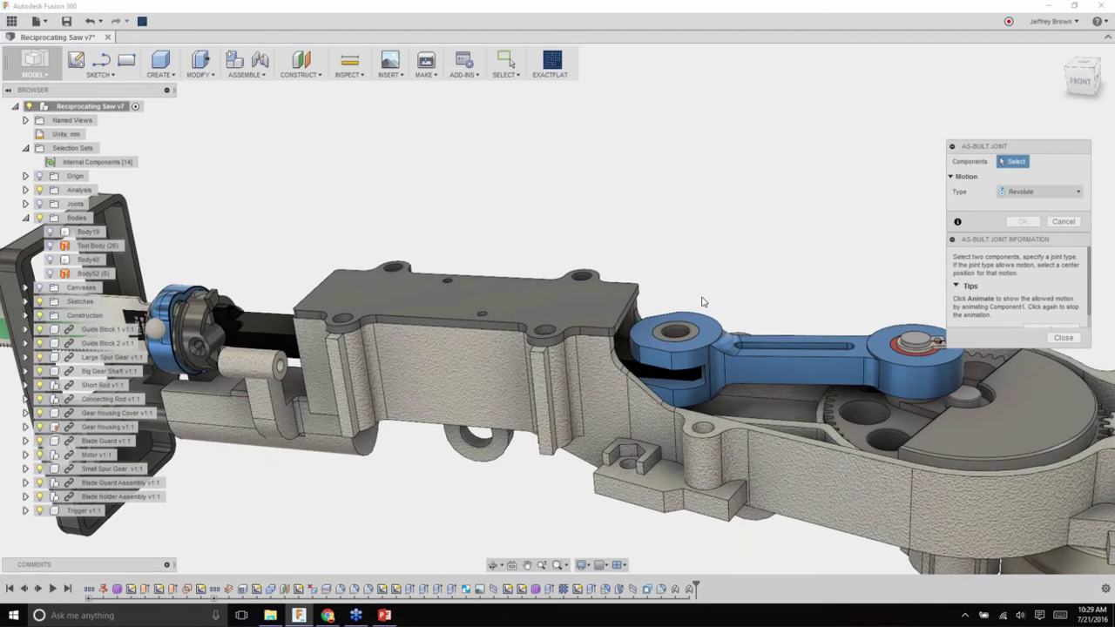
pyautogui.scroll(2, 699, 410)
pyautogui.keyDown('shift'); pyautogui.moveTo(699, 410); pyautogui.dragTo(672, 396, button='middle'); pyautogui.keyUp('shift')
pyautogui.click(599, 440)
pyautogui.click(541, 415)
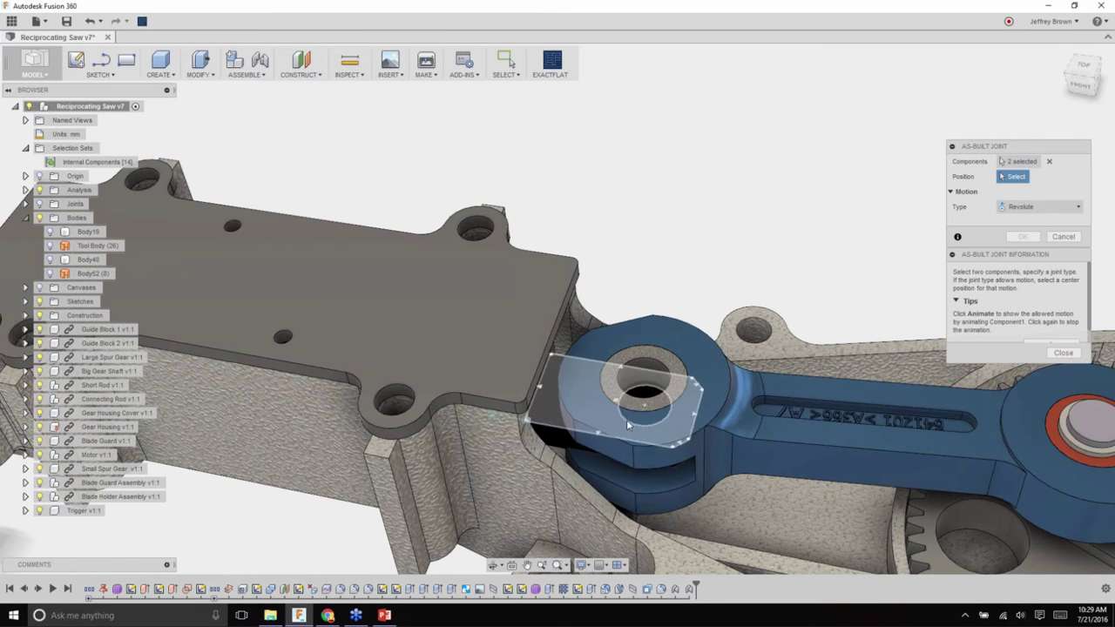
pyautogui.click(669, 374)
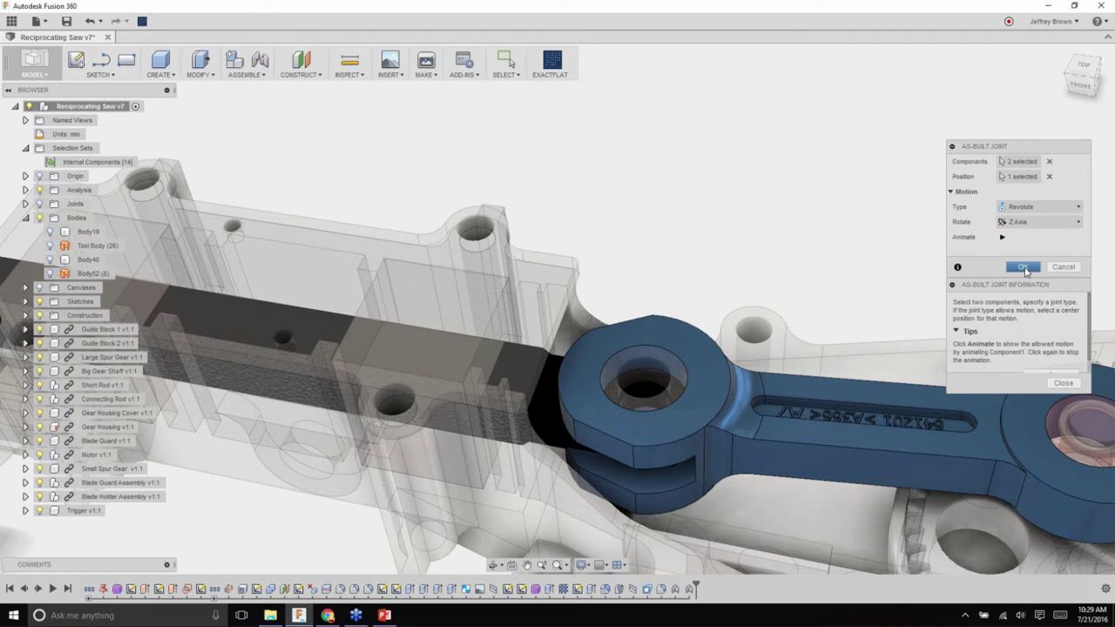
pyautogui.click(1028, 272)
pyautogui.scroll(-1, 800, 298)
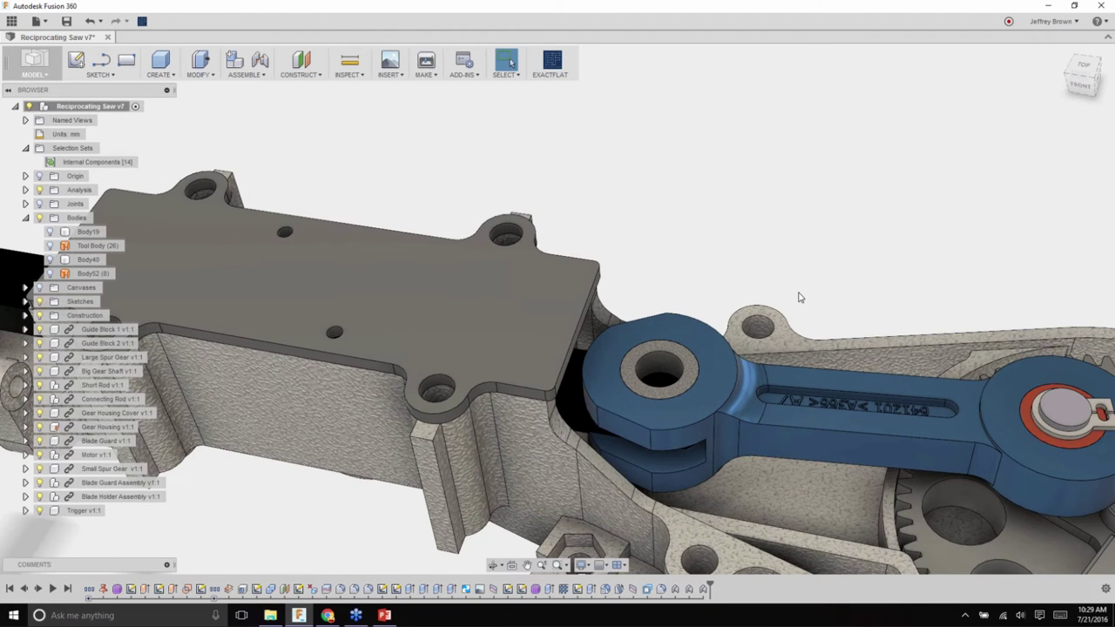
pyautogui.scroll(-3, 799, 298)
pyautogui.scroll(2, 412, 179)
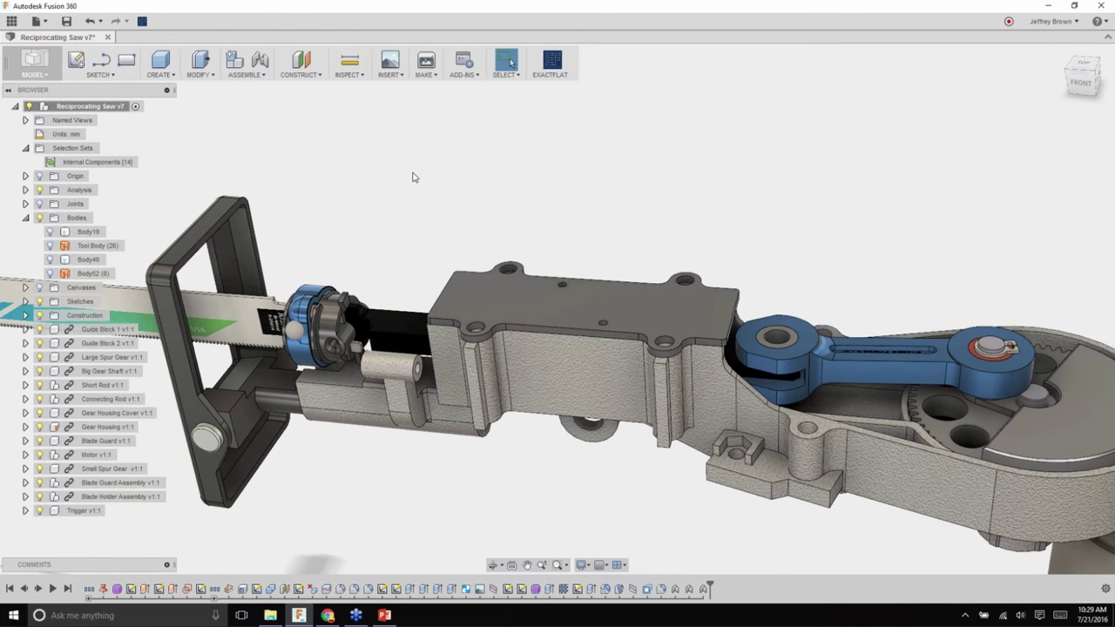
# - Create a slider as-built joint along Z between the Reciprocating Rod and the Gear Housing edge
pyautogui.rightClick(516, 203)
pyautogui.click(519, 165)
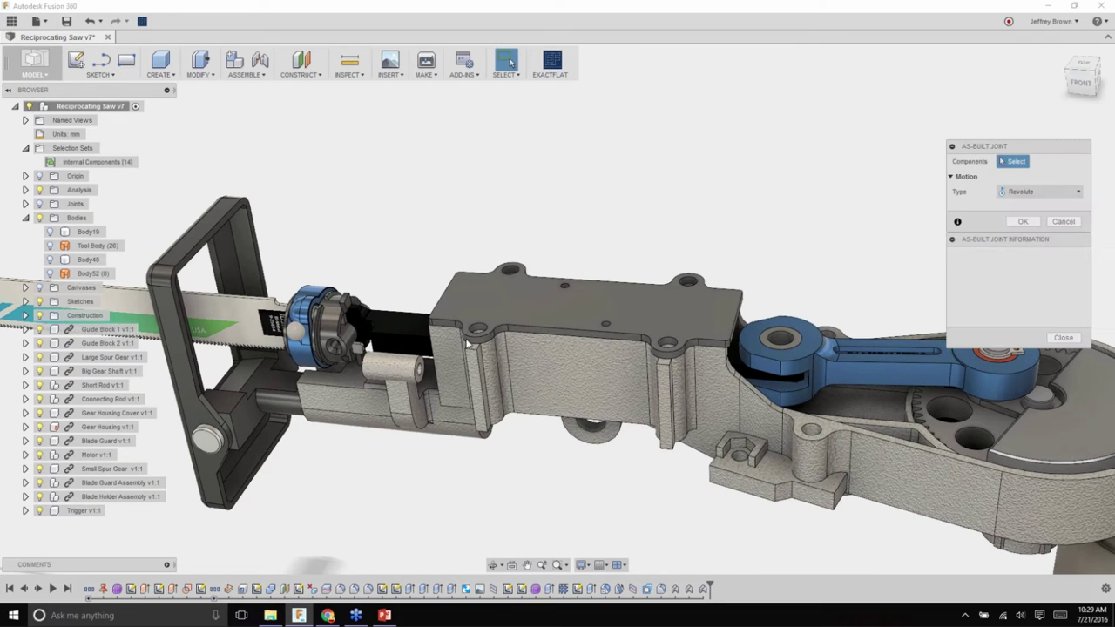
pyautogui.click(1058, 192)
pyautogui.click(1058, 236)
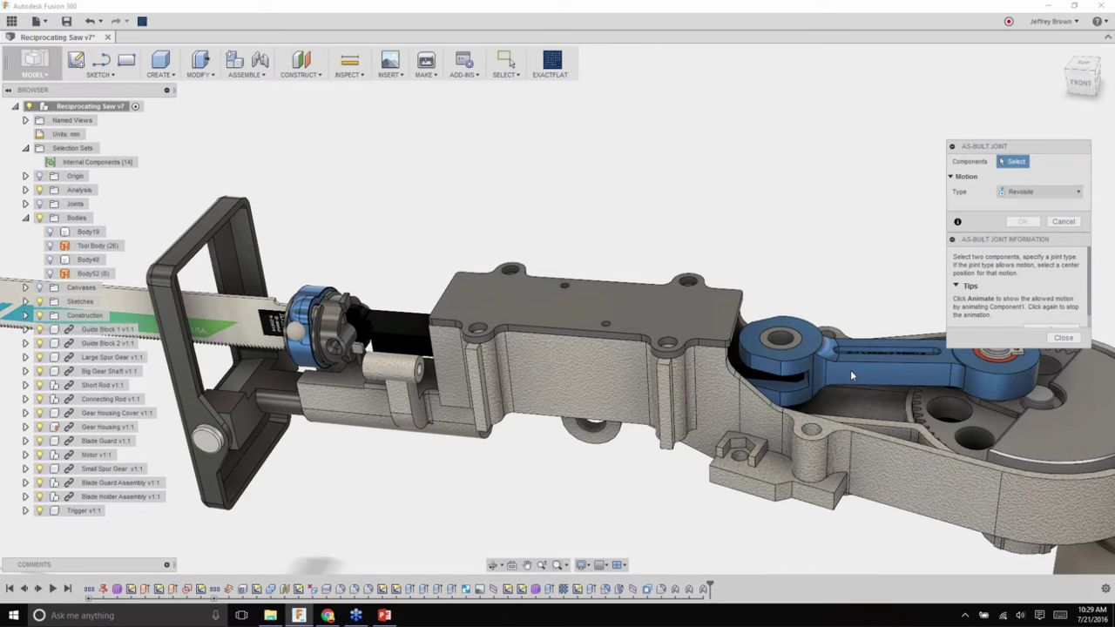
pyautogui.click(391, 335)
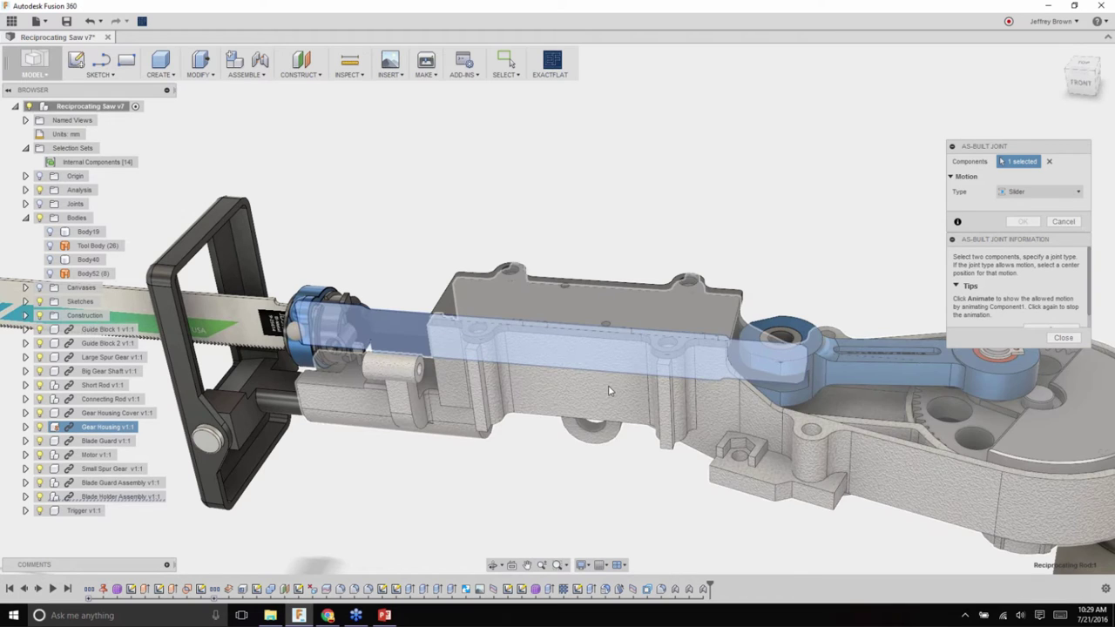
pyautogui.click(600, 396)
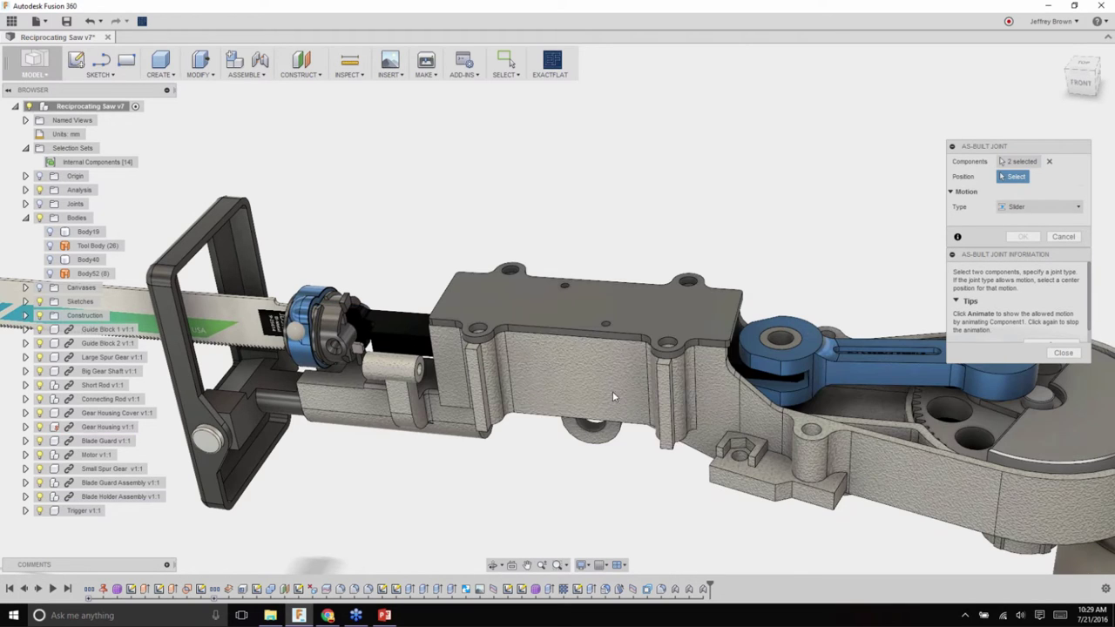
pyautogui.click(577, 332)
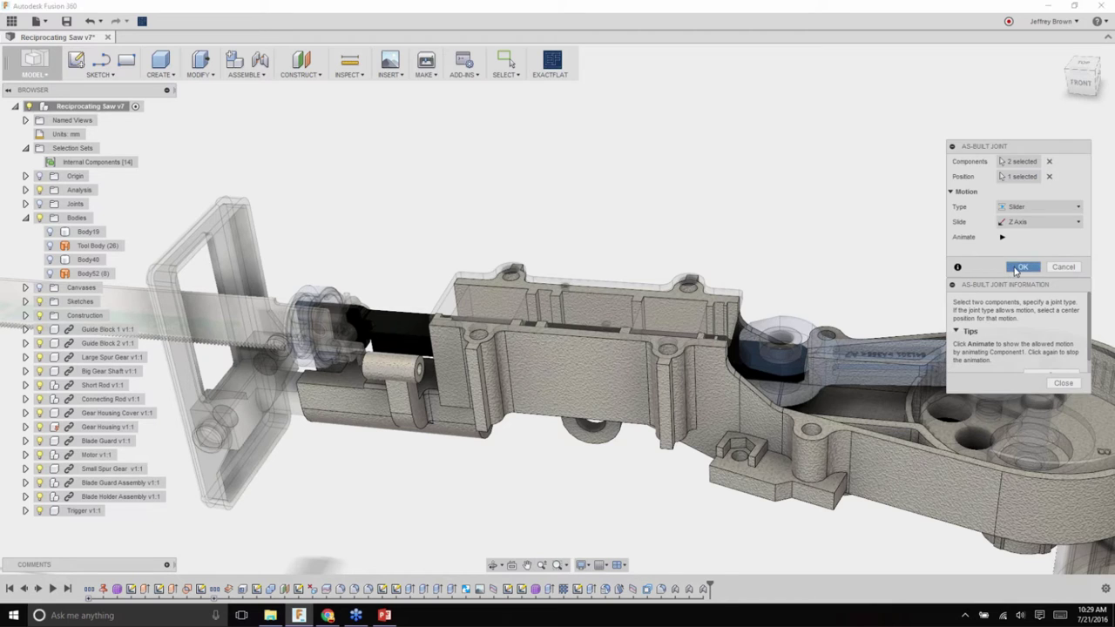
pyautogui.click(1019, 267)
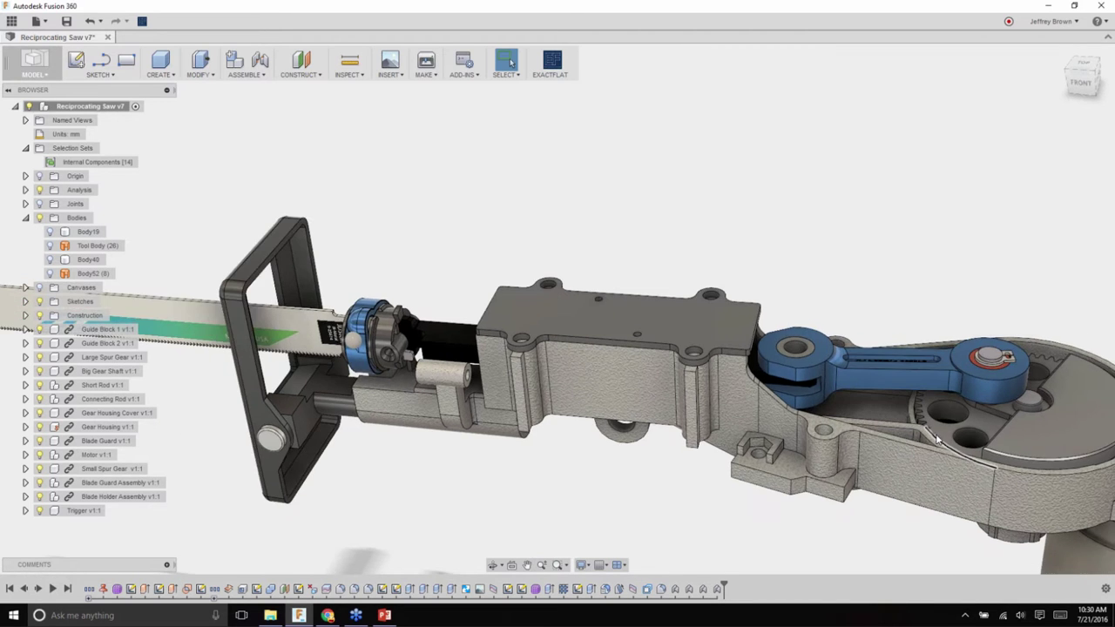
# - Revert the moved connecting rod and parts to their original assembled positions
pyautogui.keyDown('shift'); pyautogui.moveTo(937, 438); pyautogui.dragTo(1002, 438, button='middle'); pyautogui.keyUp('shift')
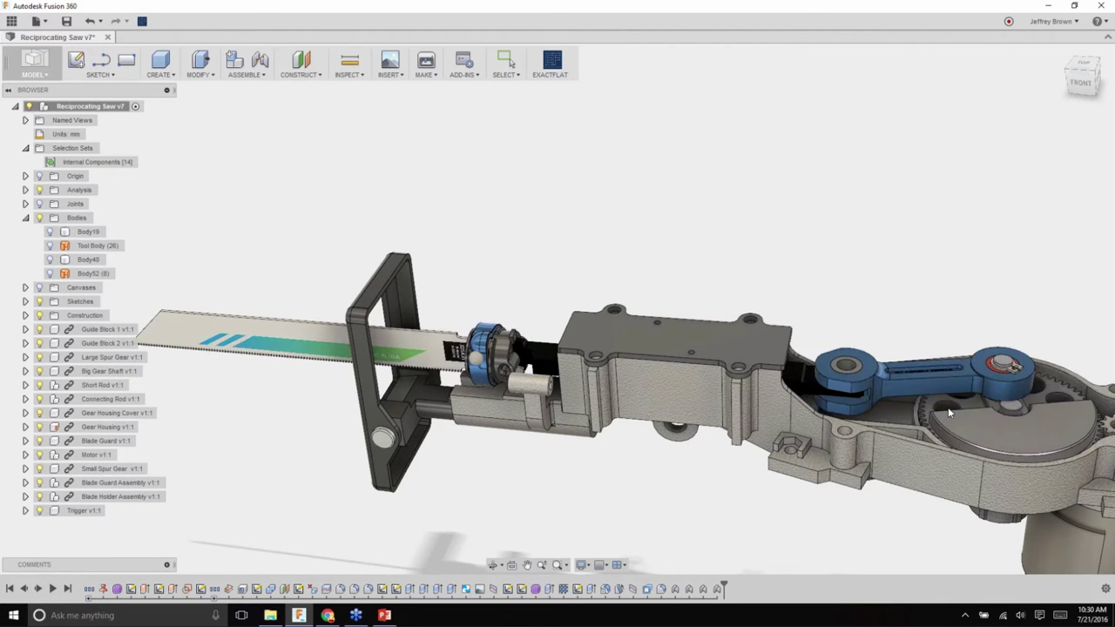
pyautogui.keyDown('shift'); pyautogui.moveTo(890, 294); pyautogui.dragTo(534, 179, button='middle'); pyautogui.keyUp('shift')
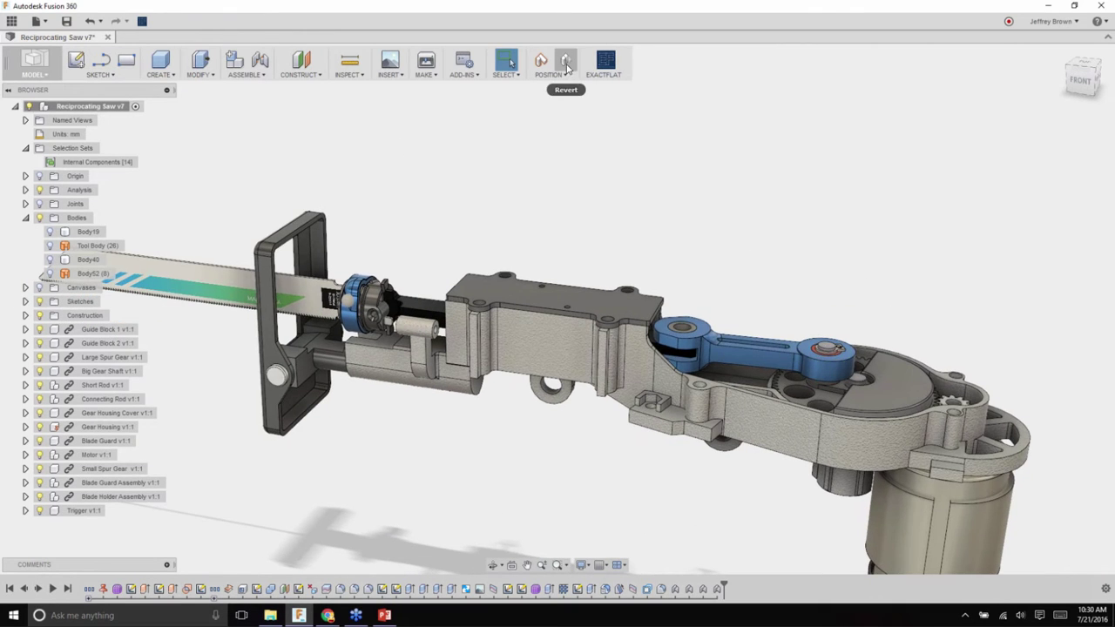
pyautogui.click(568, 76)
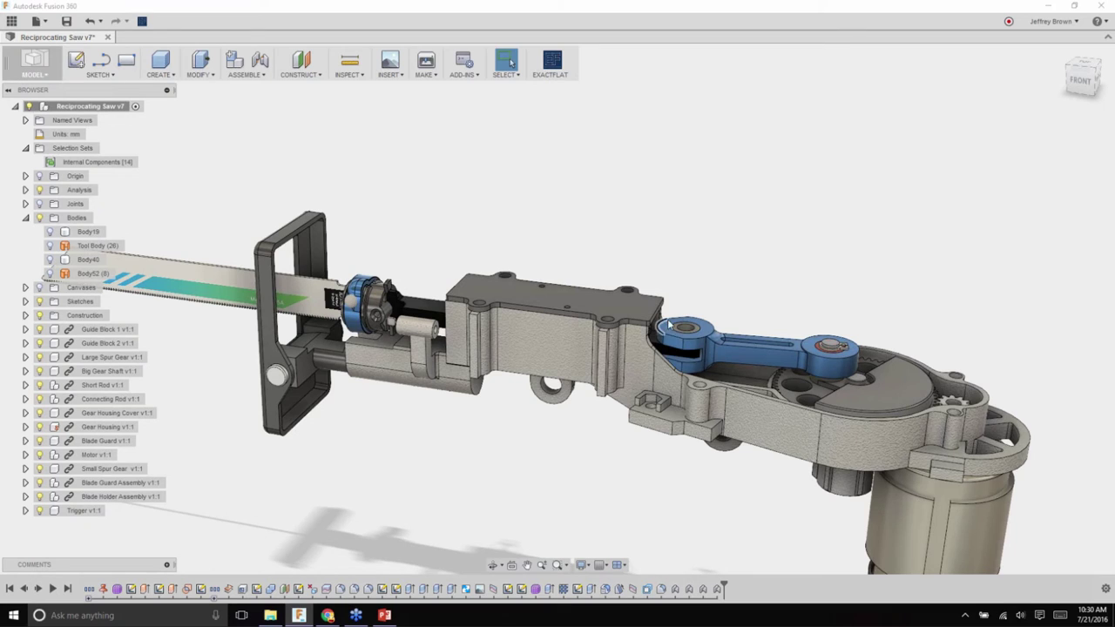
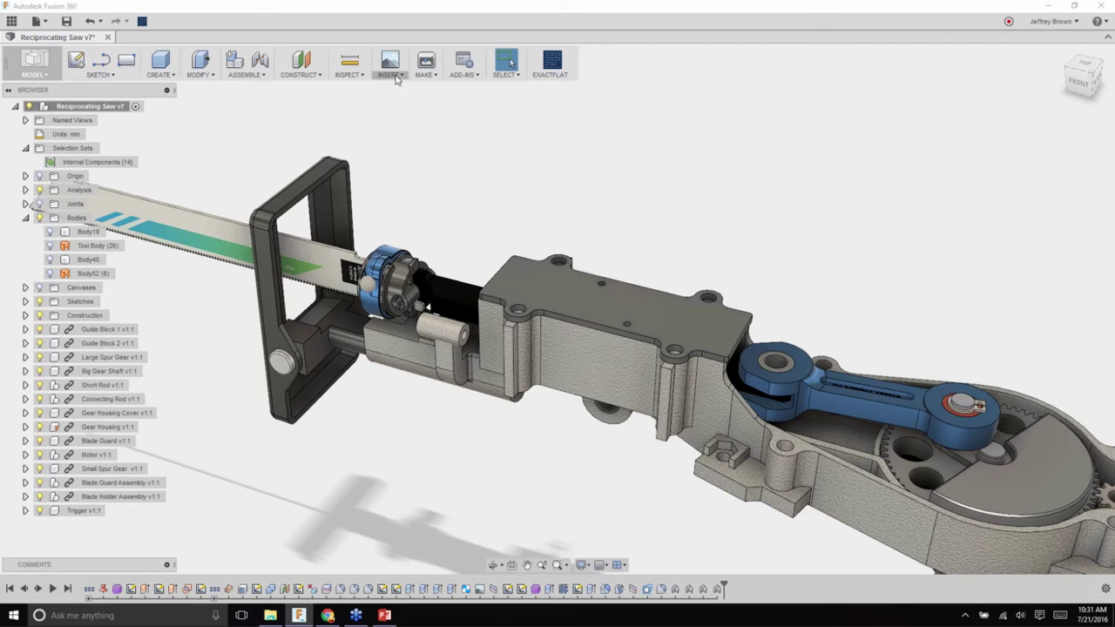
# - Open the Insert McMaster-Carr Component catalog, then enlarge it and move it up and left
pyautogui.click(392, 75)
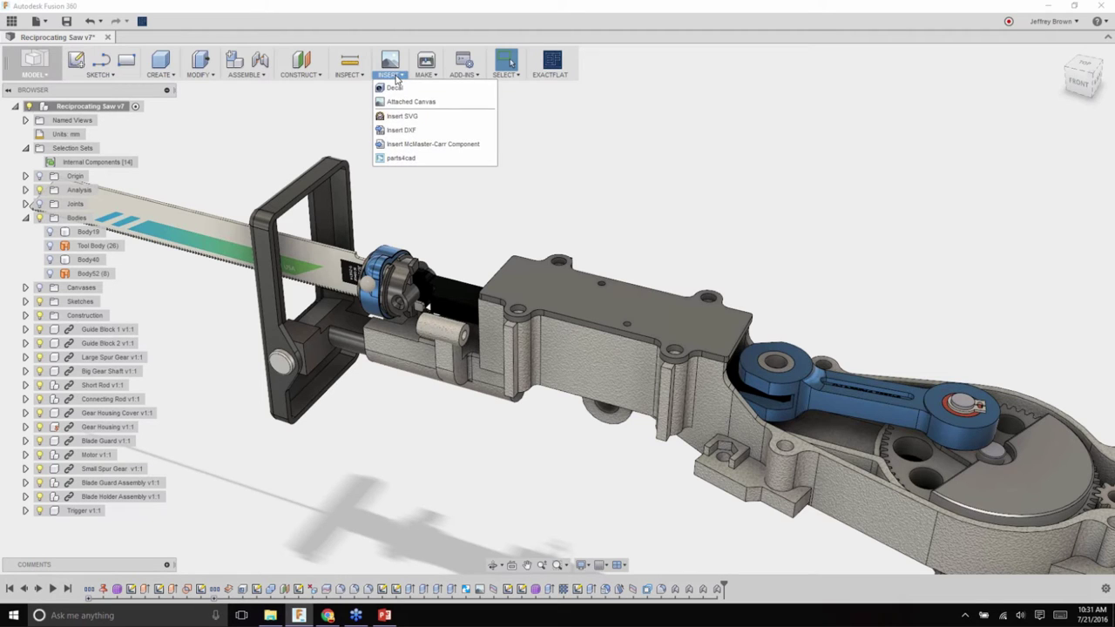
pyautogui.click(452, 146)
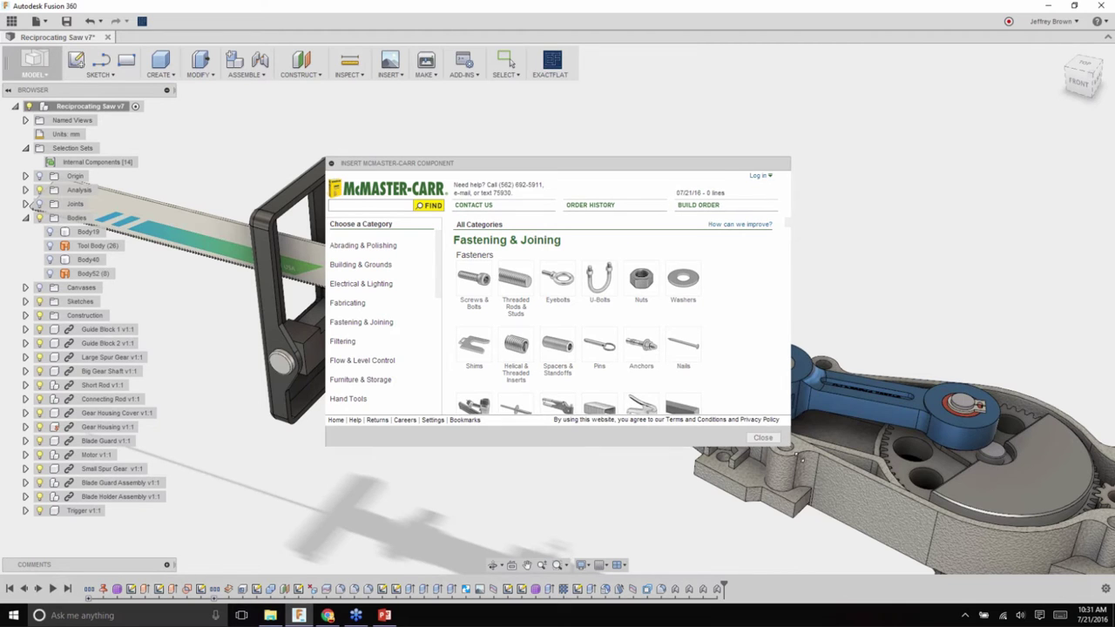
pyautogui.moveTo(791, 443); pyautogui.dragTo(916, 540)
pyautogui.moveTo(808, 174); pyautogui.dragTo(786, 94)
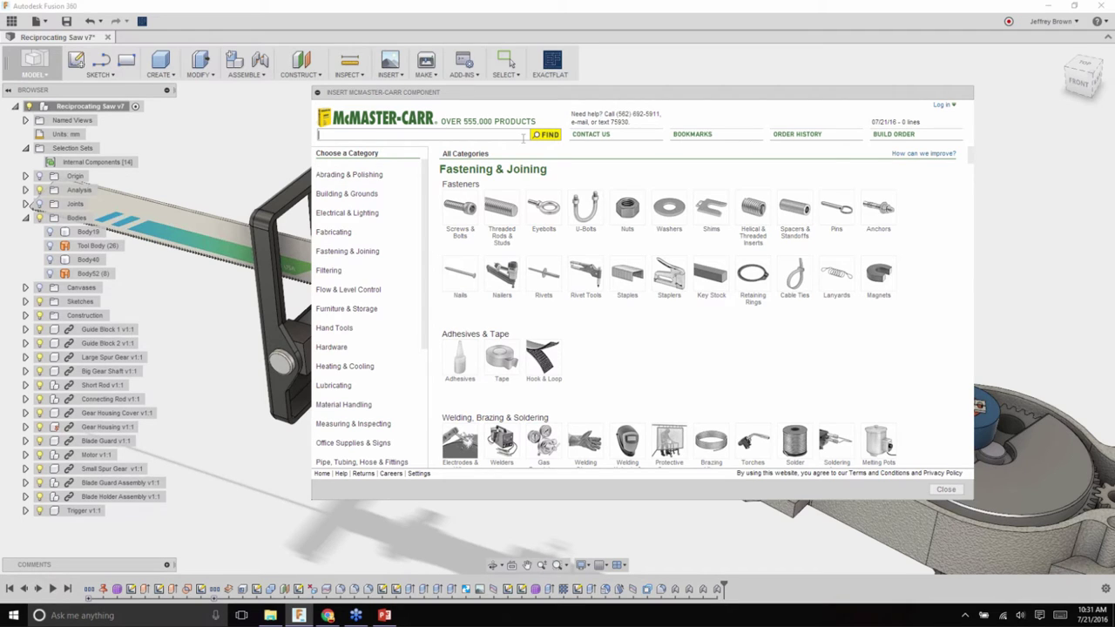
# - Search pan head machine screws, filter Metric, M5, 10 mm, and open part 90116A250's product page
pyautogui.write('pan')
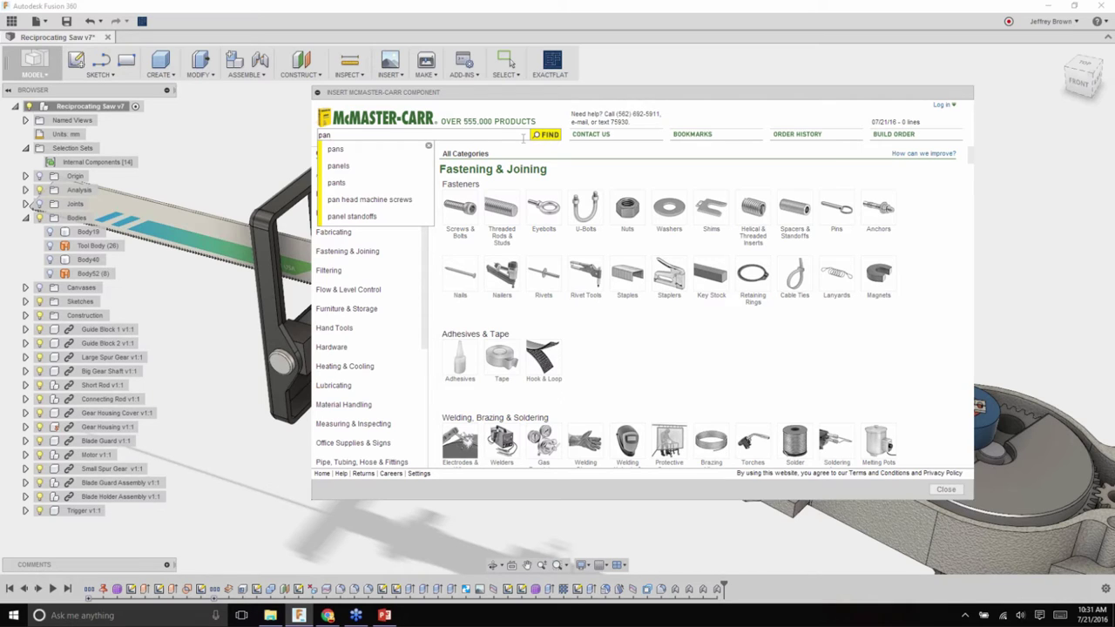
pyautogui.click(368, 201)
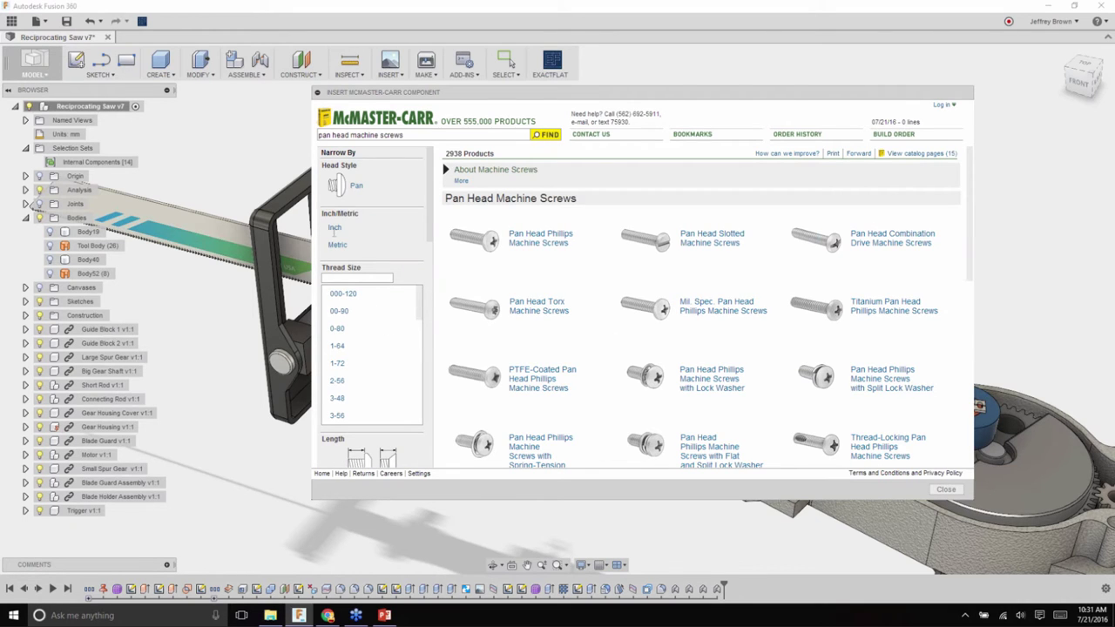
pyautogui.click(338, 247)
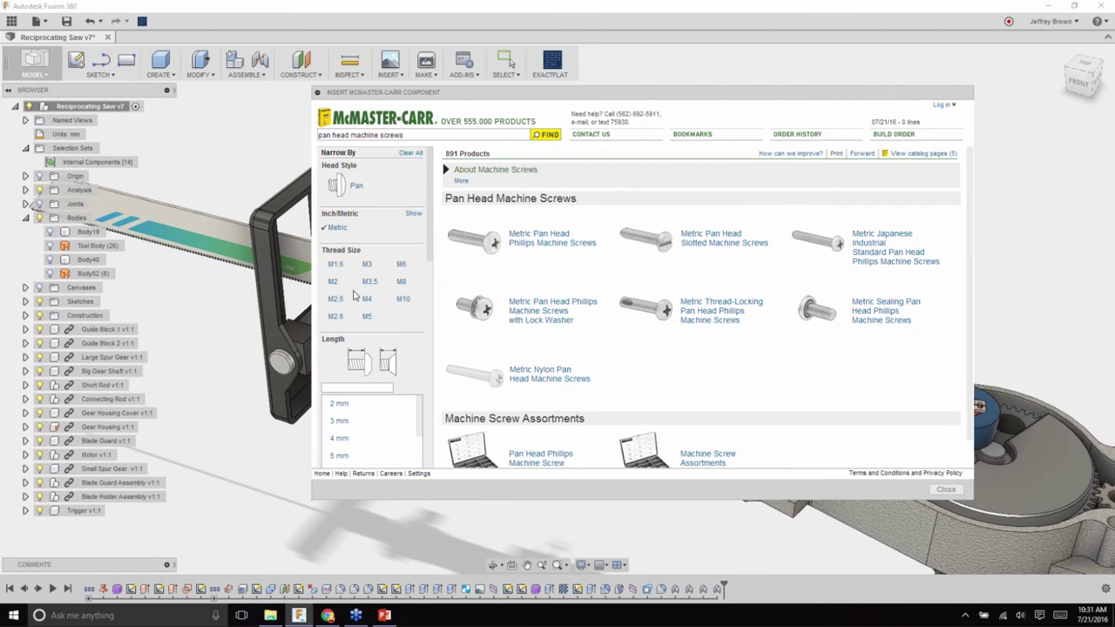
pyautogui.click(368, 316)
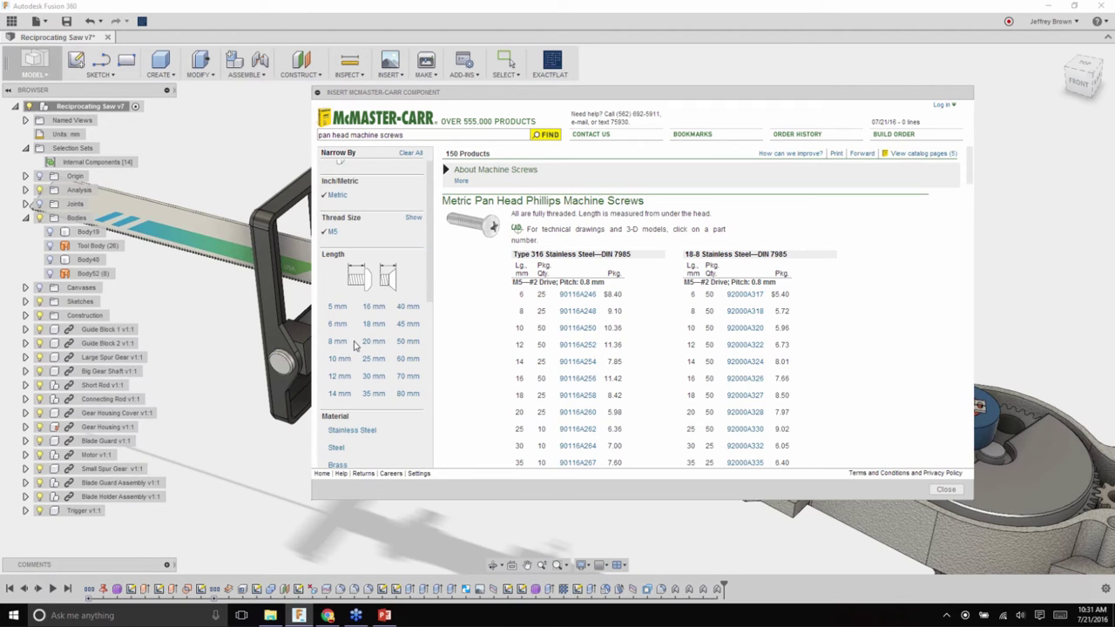
pyautogui.click(341, 358)
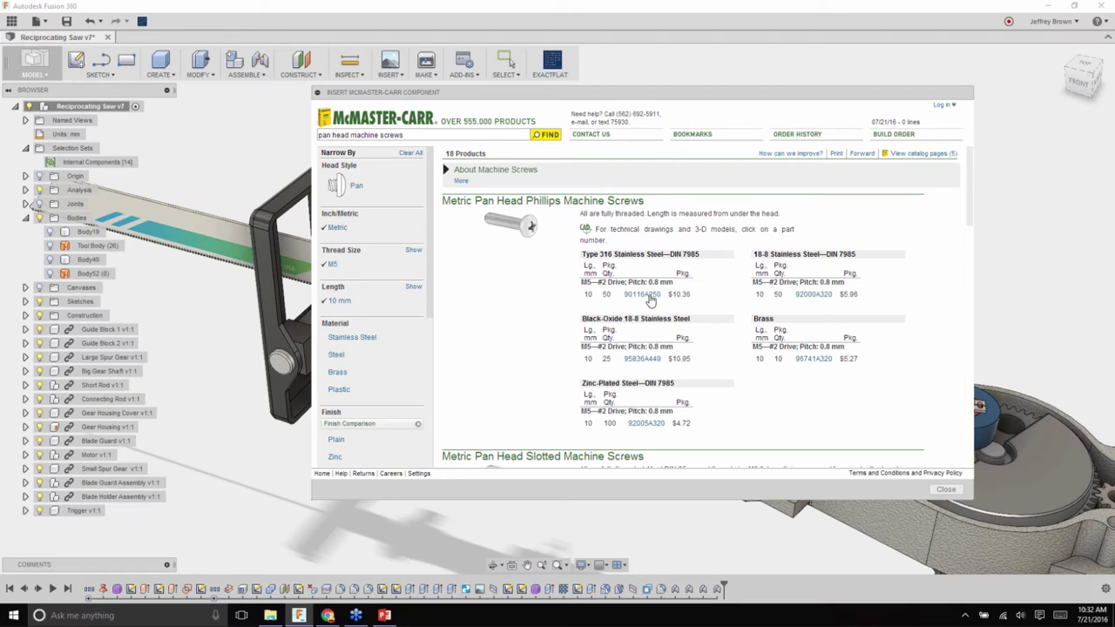
pyautogui.click(643, 294)
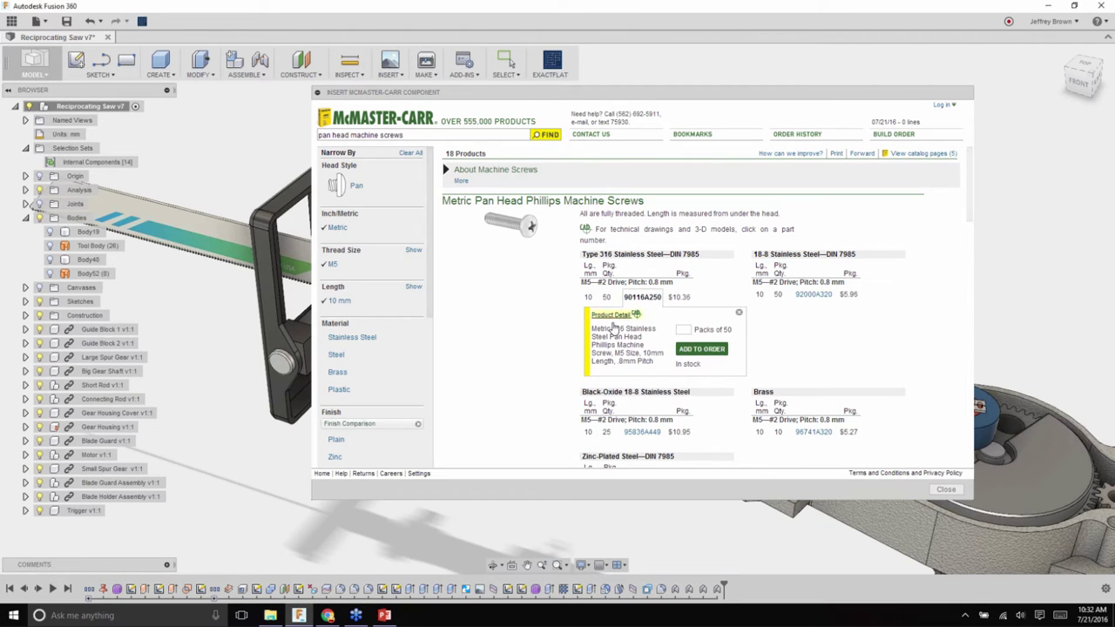
pyautogui.click(622, 338)
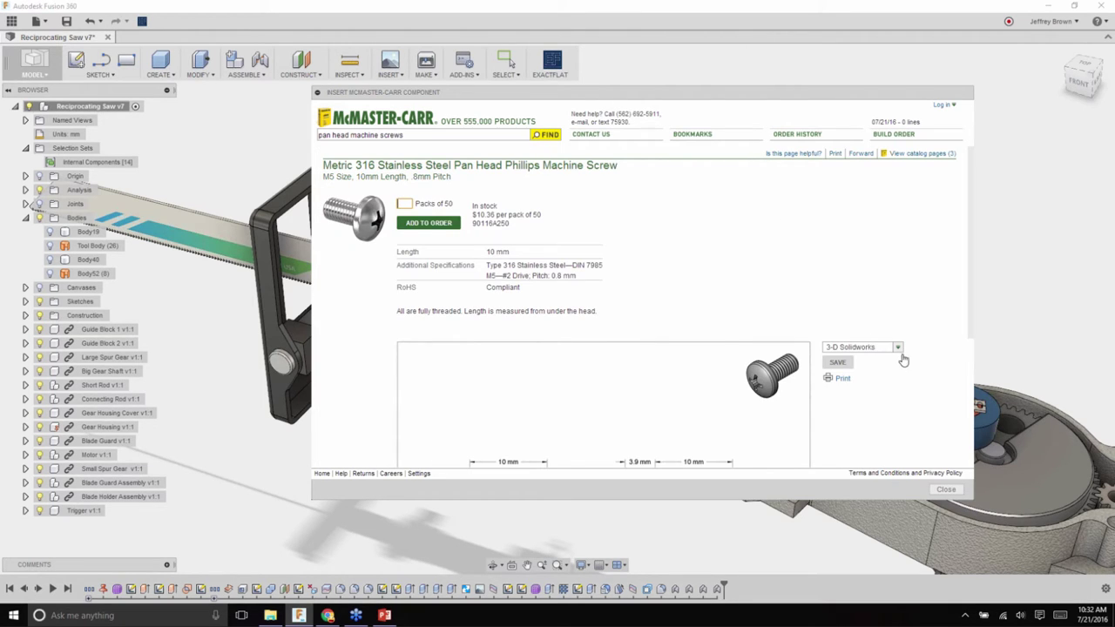
# - Insert the M5 screw into the saw design as a 3-D STEP model
pyautogui.scroll(-2, 820, 400)
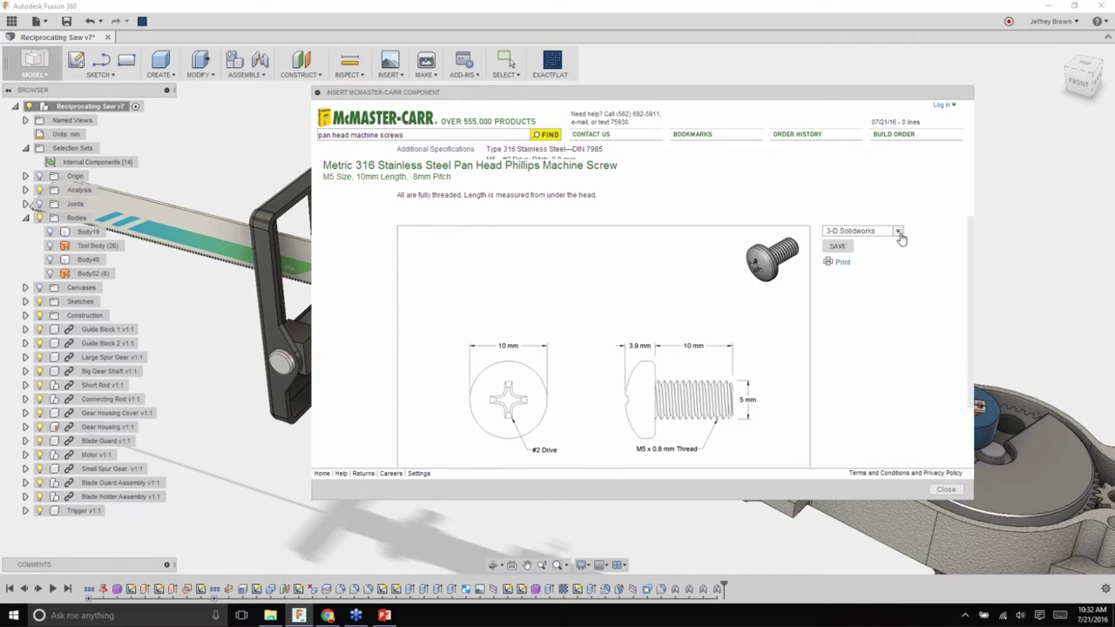
pyautogui.click(897, 231)
pyautogui.click(850, 297)
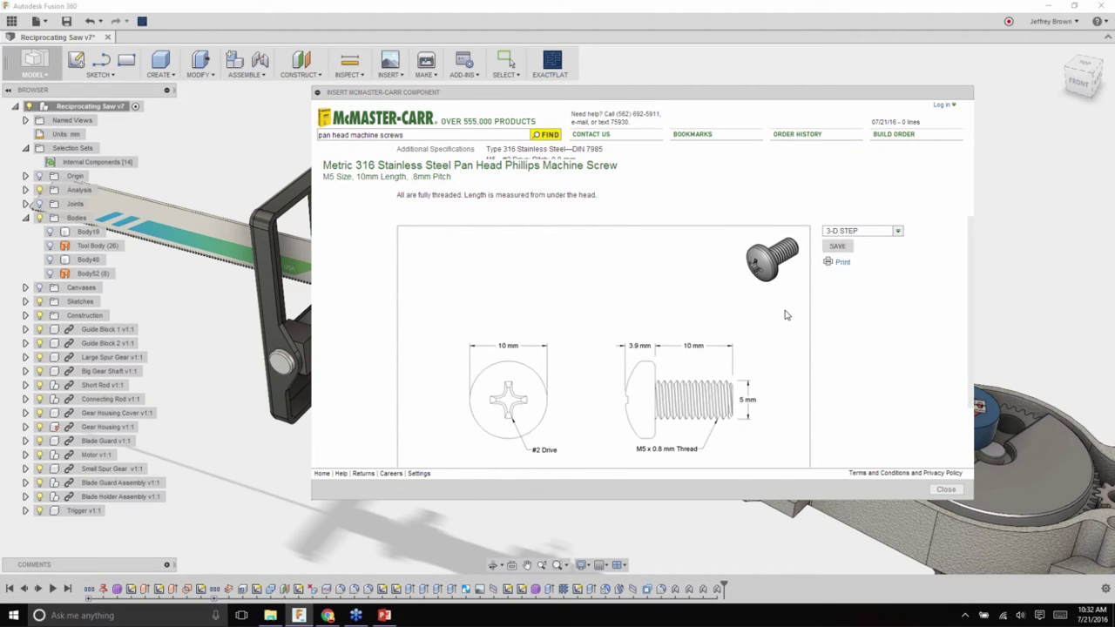
pyautogui.click(838, 247)
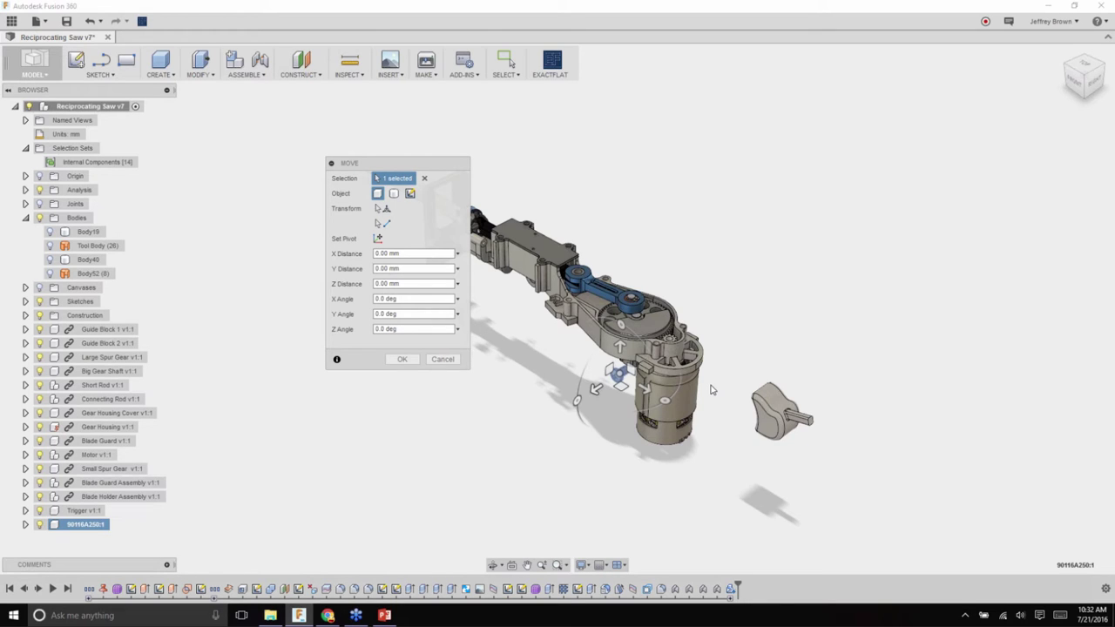
# - Refresh the Comments panel and post a reply agreeing to try a different texture
pyautogui.click(167, 564)
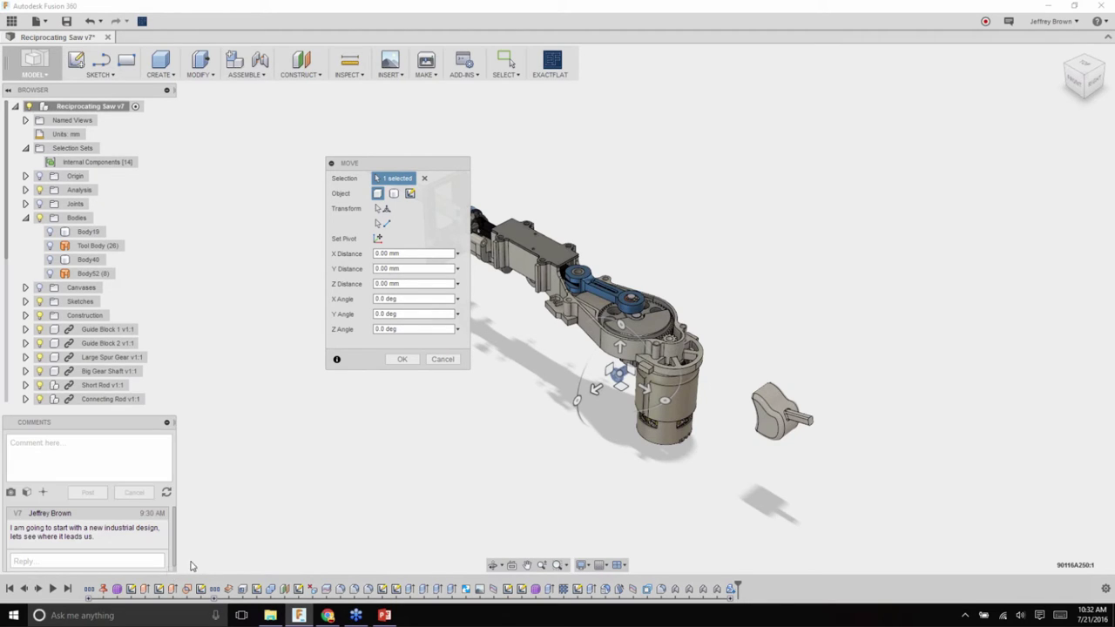
pyautogui.click(168, 493)
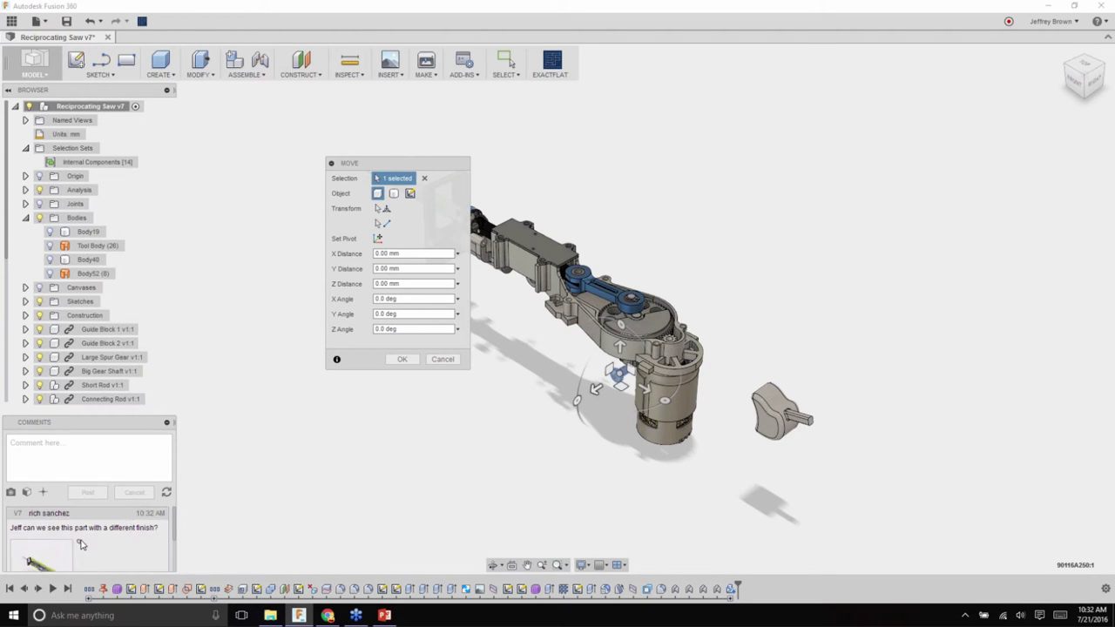
pyautogui.scroll(-2, 178, 526)
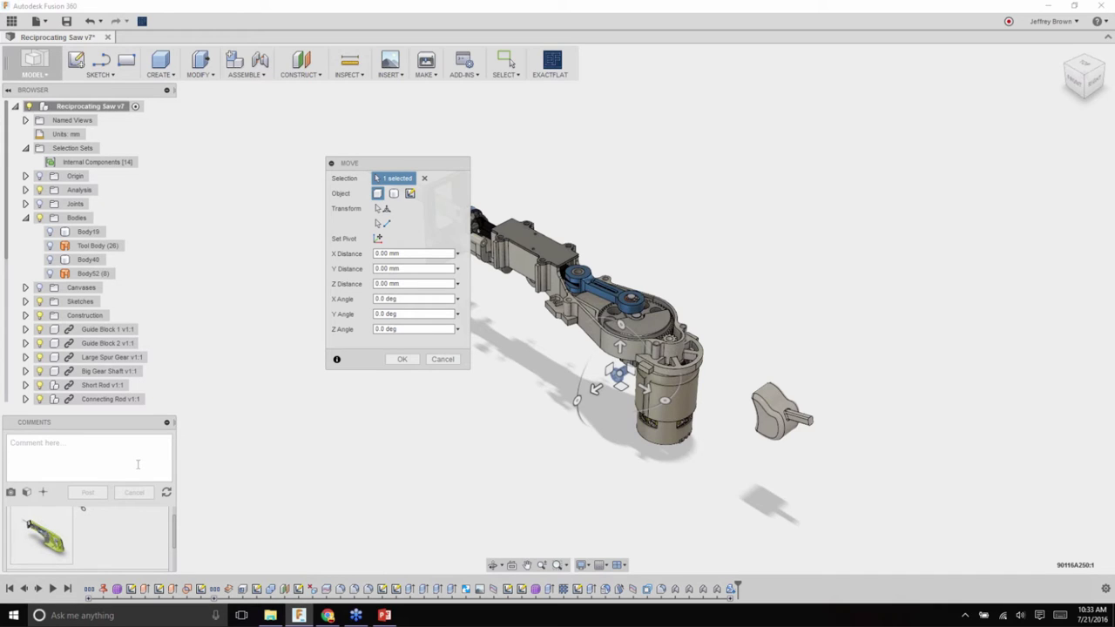
pyautogui.write('Sure thing Rich, Lets try a different te')
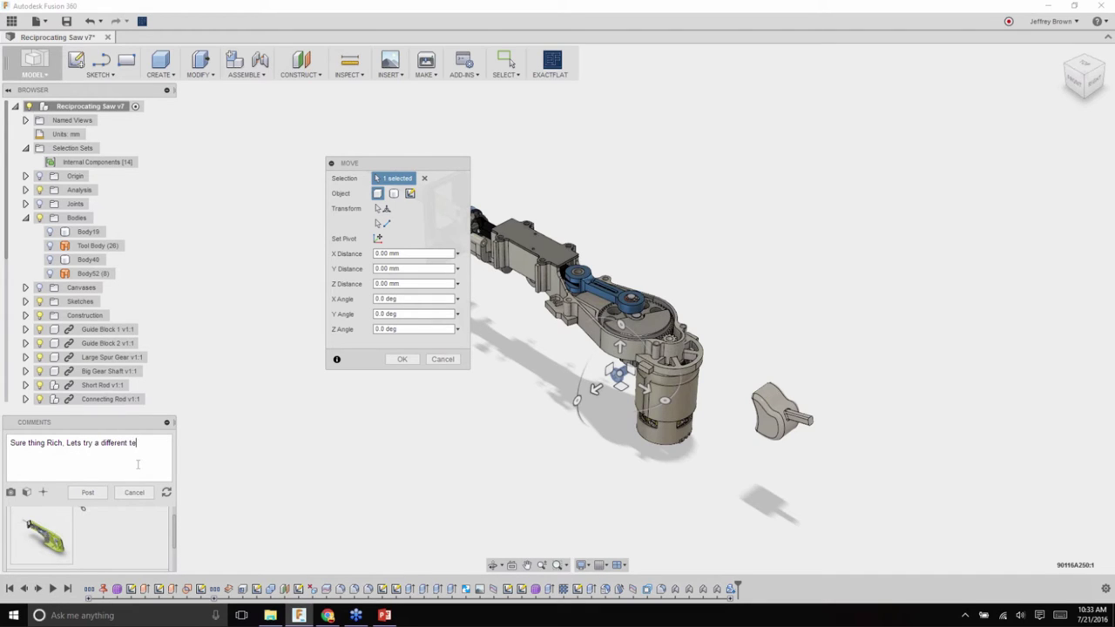
pyautogui.write('xture')
pyautogui.click(88, 493)
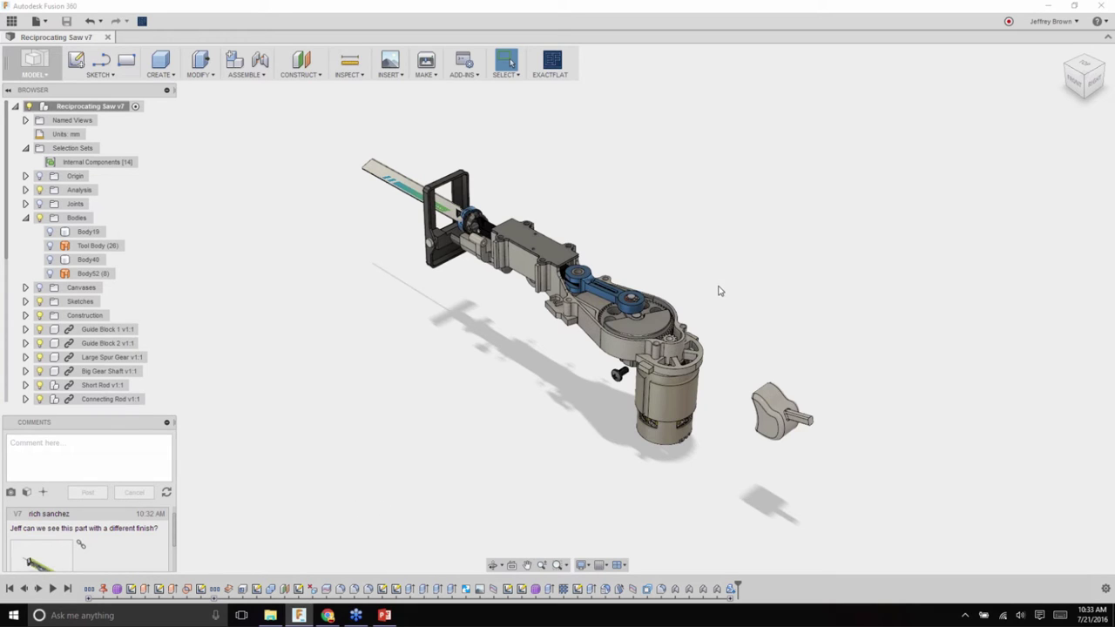
# - Collapse the comments, then zoom and orbit in on screw 90116A250:1 below the motor housing
pyautogui.click(166, 421)
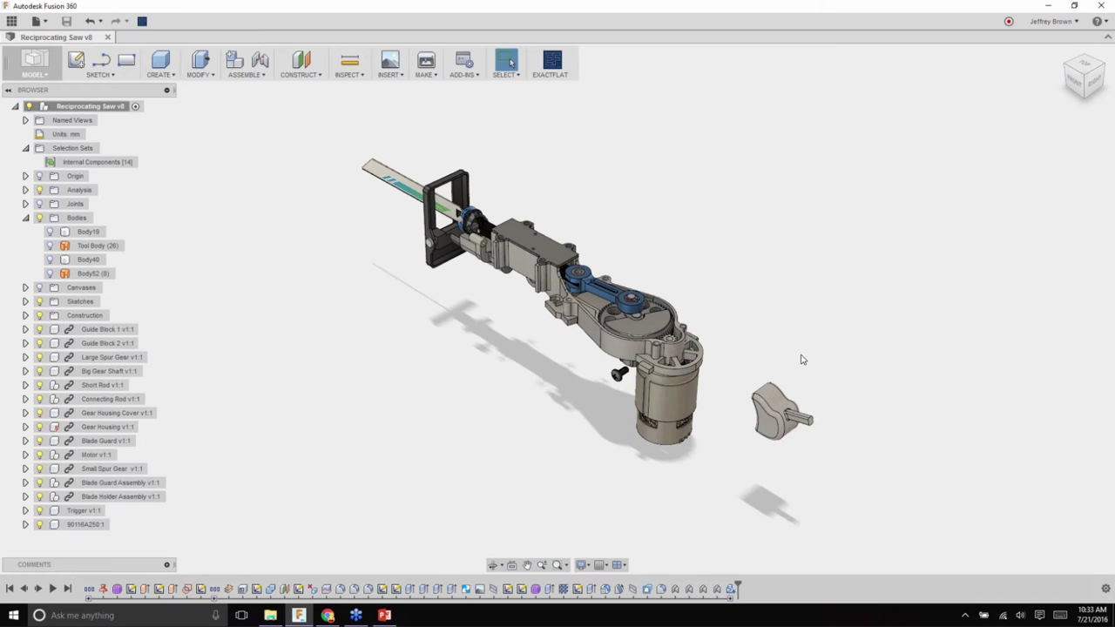
pyautogui.scroll(5, 595, 399)
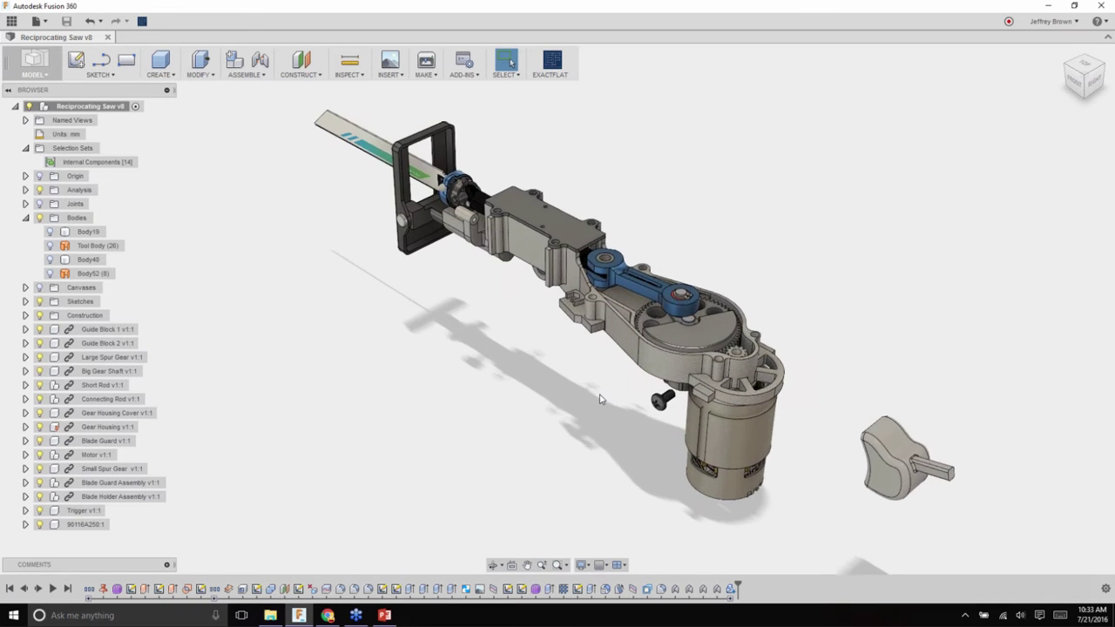
pyautogui.scroll(8, 691, 413)
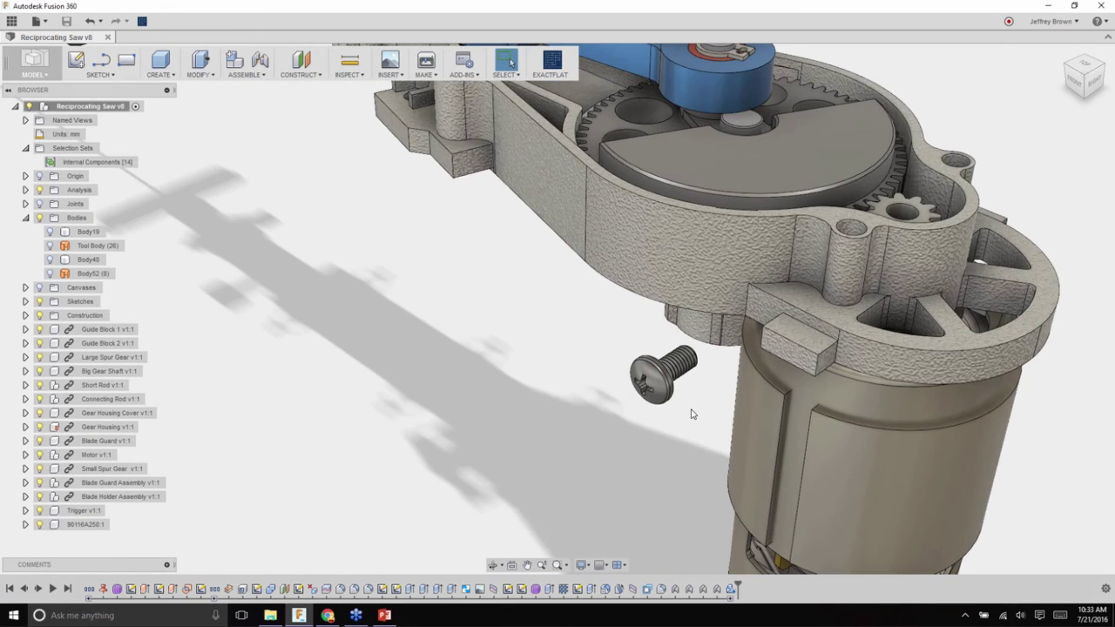
pyautogui.scroll(3, 661, 417)
pyautogui.keyDown('shift'); pyautogui.moveTo(634, 418); pyautogui.dragTo(461, 371, button='middle'); pyautogui.keyUp('shift')
pyautogui.scroll(3, 461, 372)
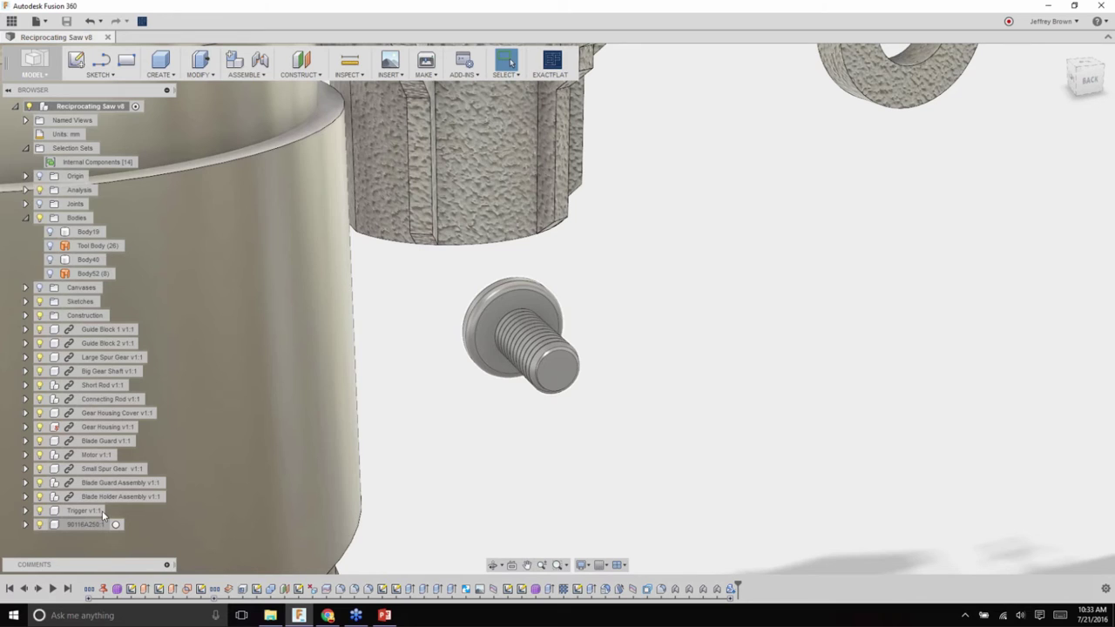
# - Create a Rigid joint seating the screw head into the gear housing cover's hole
pyautogui.click(246, 70)
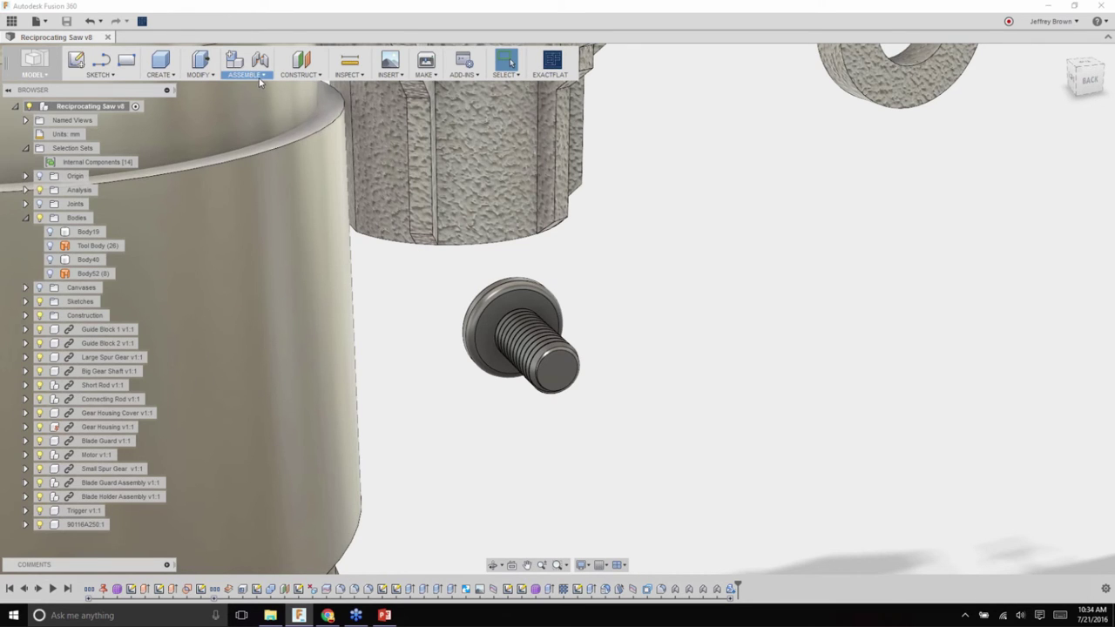
pyautogui.click(259, 110)
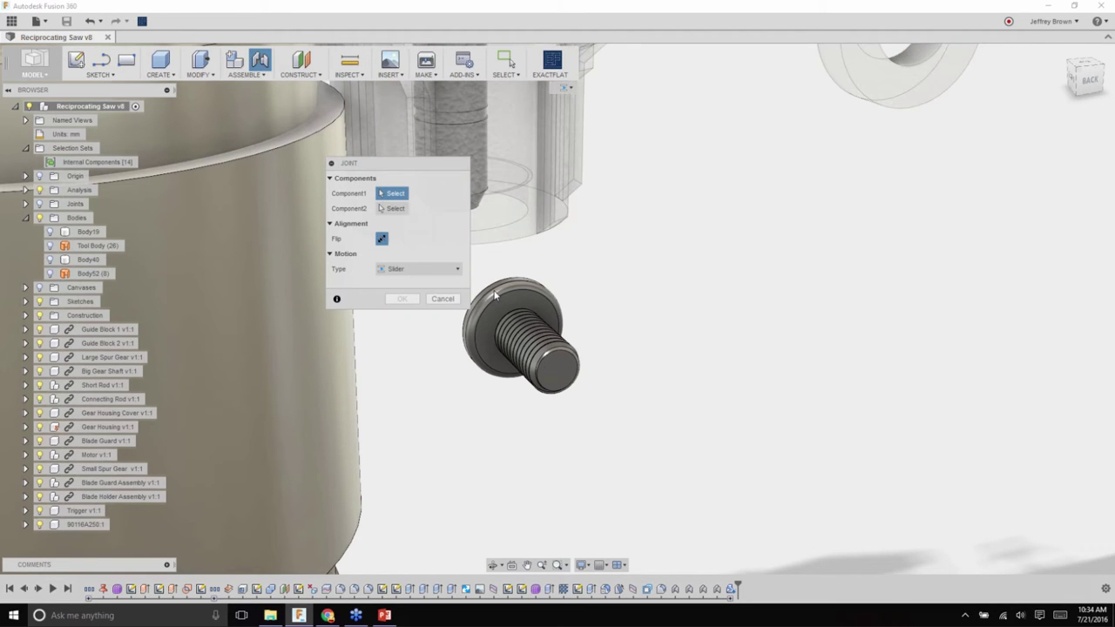
pyautogui.click(522, 311)
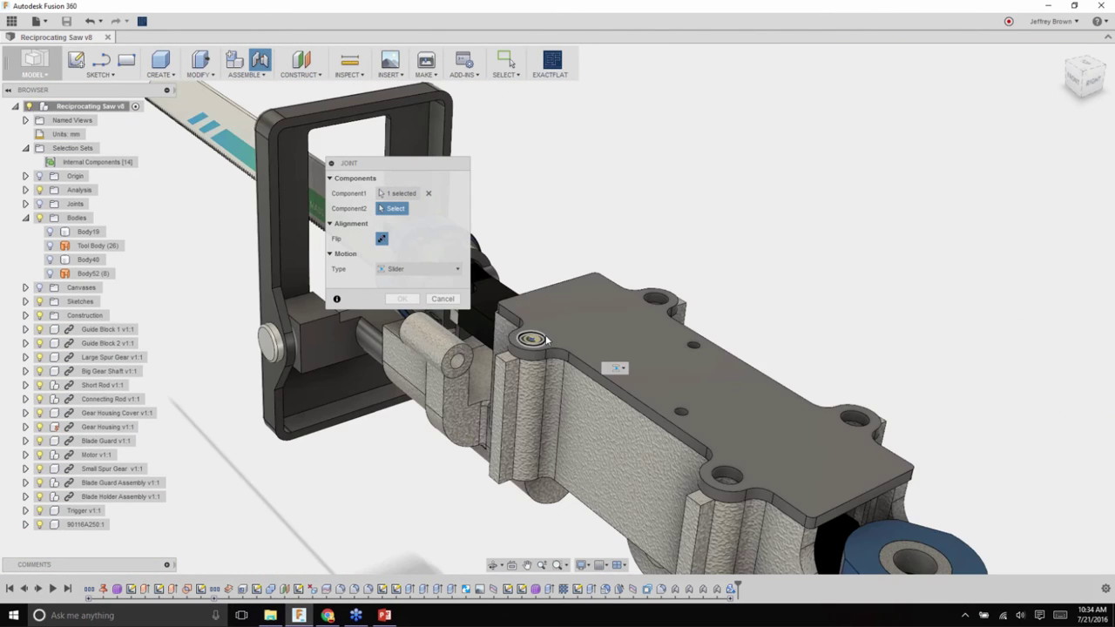
pyautogui.click(531, 347)
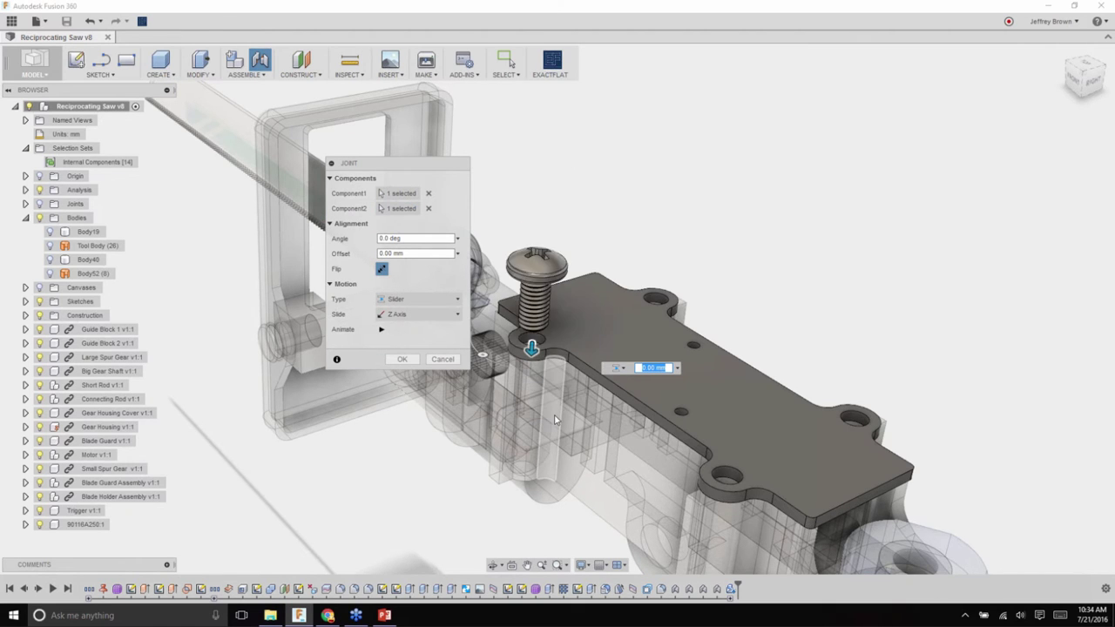
pyautogui.click(416, 299)
pyautogui.click(407, 317)
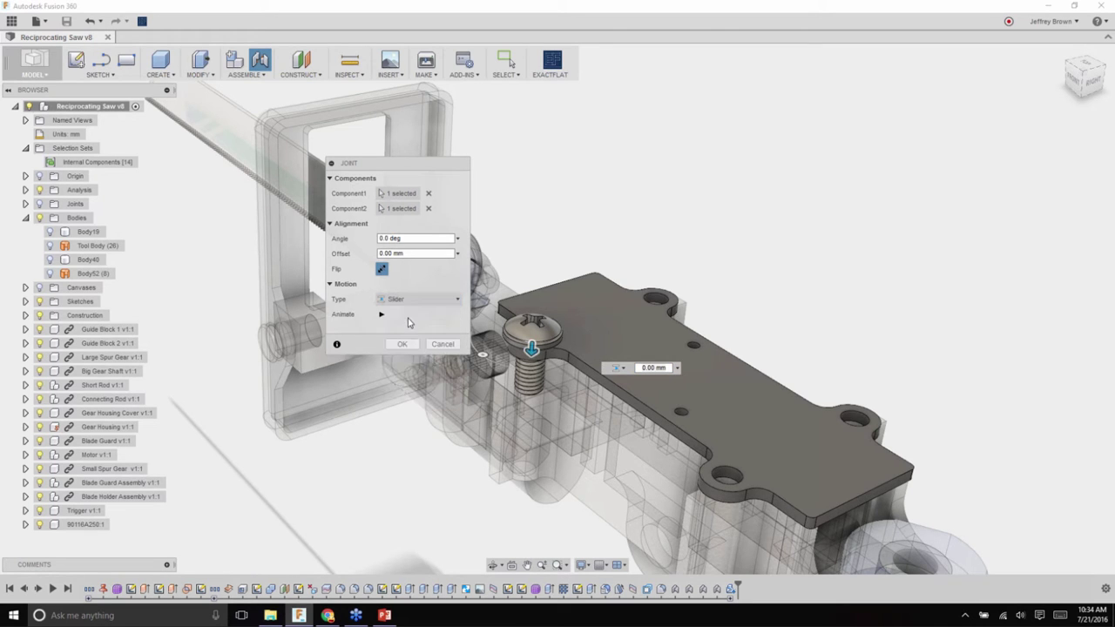
pyautogui.click(415, 344)
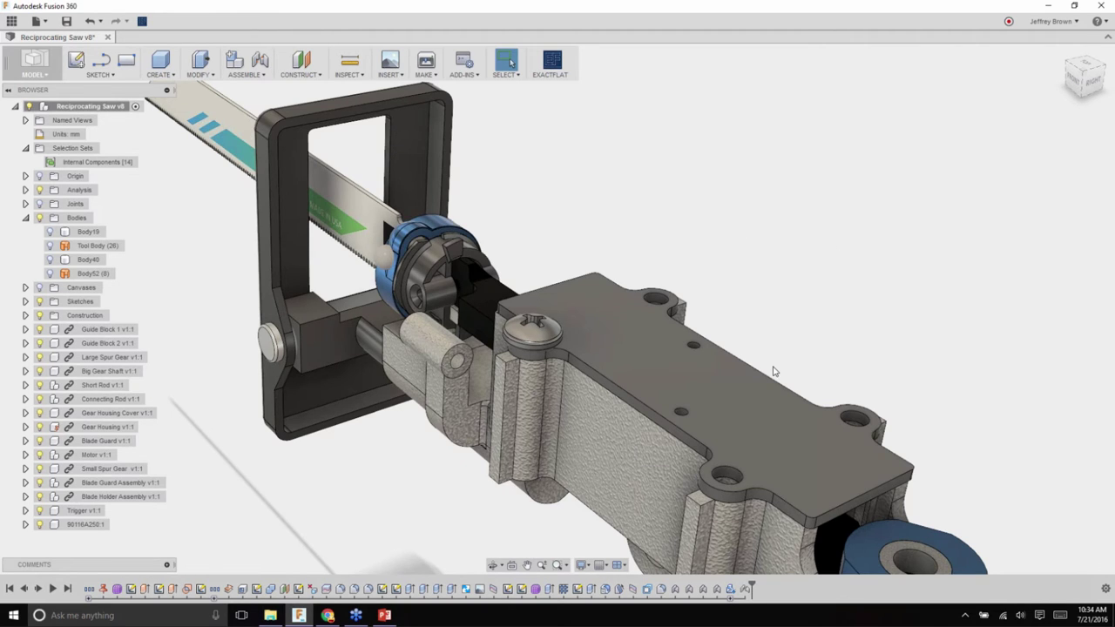
pyautogui.keyDown('shift'); pyautogui.moveTo(773, 372); pyautogui.dragTo(858, 200, button='middle'); pyautogui.keyUp('shift')
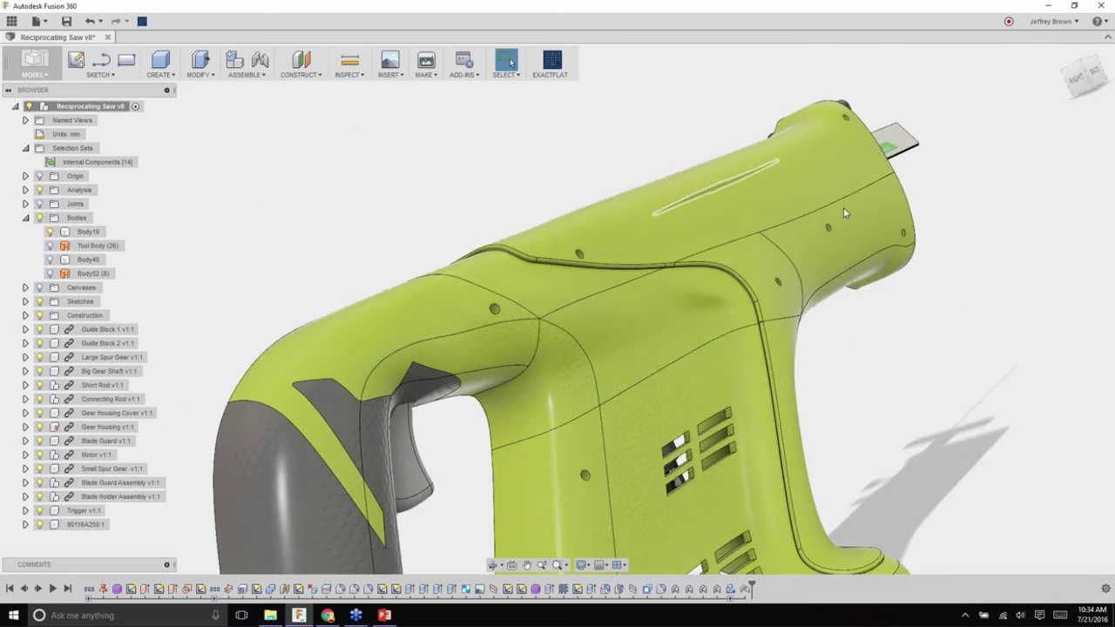
# - Apply a dark grey soft-rubber appearance to the housing's upper faces, leaving the grip green
pyautogui.keyDown('shift'); pyautogui.moveTo(843, 207); pyautogui.dragTo(727, 109, button='middle'); pyautogui.keyUp('shift')
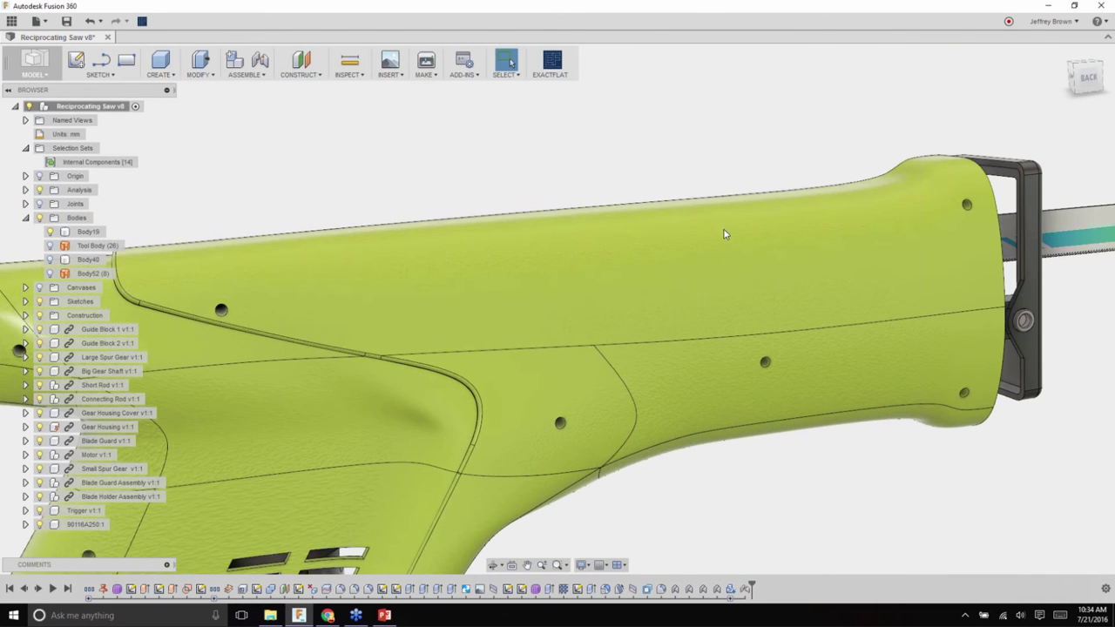
pyautogui.press('a')
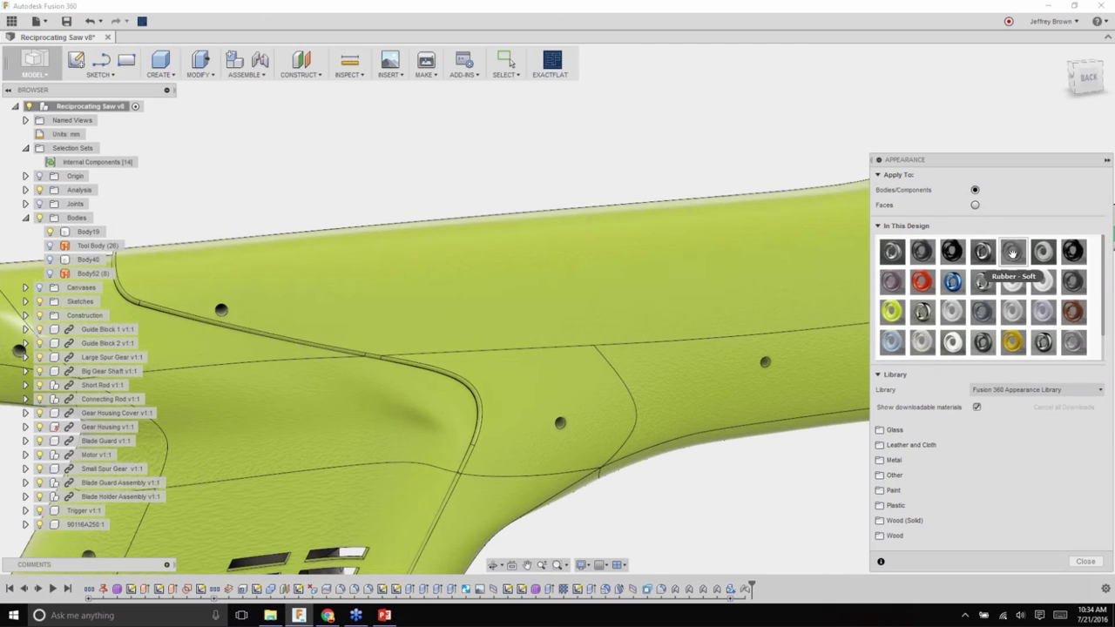
pyautogui.moveTo(1013, 253); pyautogui.dragTo(592, 493)
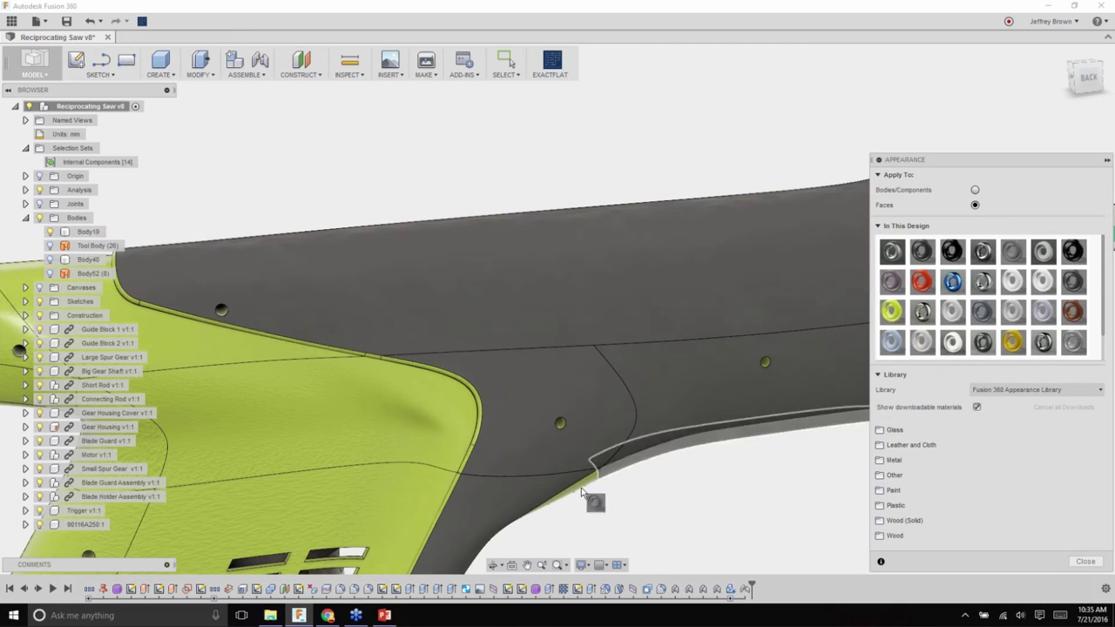
pyautogui.moveTo(592, 493); pyautogui.dragTo(726, 511)
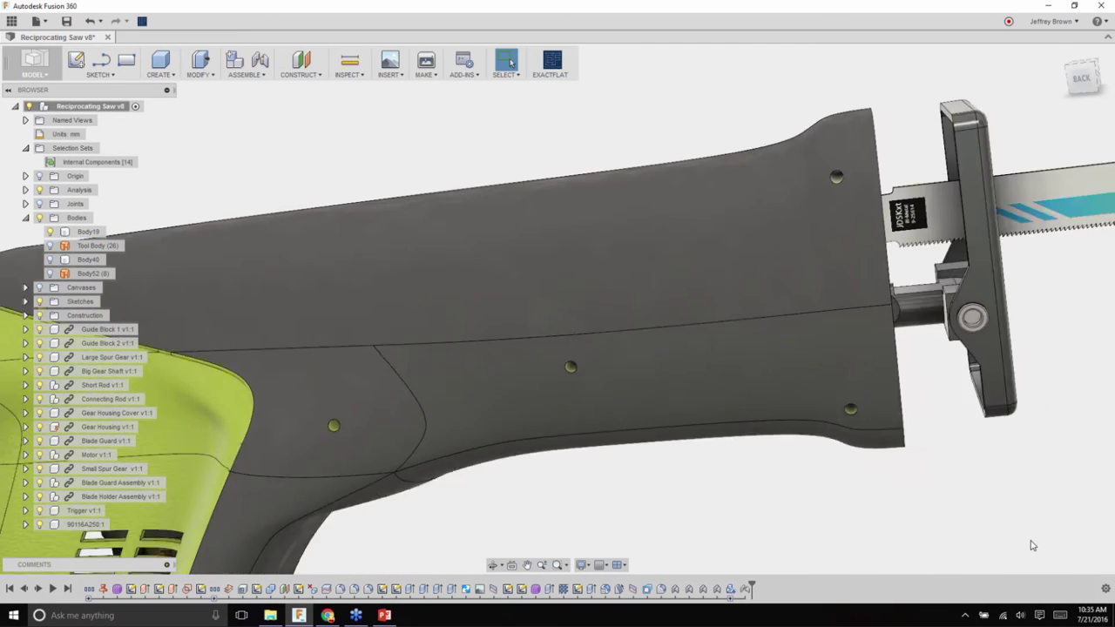
pyautogui.keyDown('shift'); pyautogui.moveTo(1032, 545); pyautogui.dragTo(615, 324, button='middle'); pyautogui.keyUp('shift')
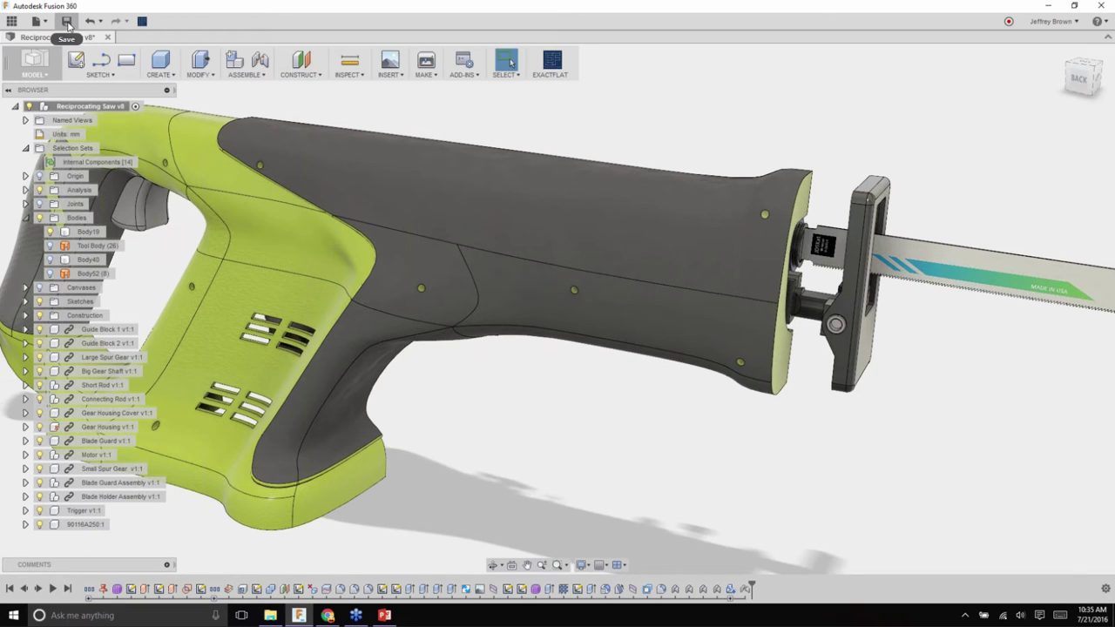
# - Save a version, replacing 'User Saved' with 'Added texture and assembly constraints' as its description
pyautogui.click(66, 22)
pyautogui.moveTo(565, 297); pyautogui.dragTo(472, 296)
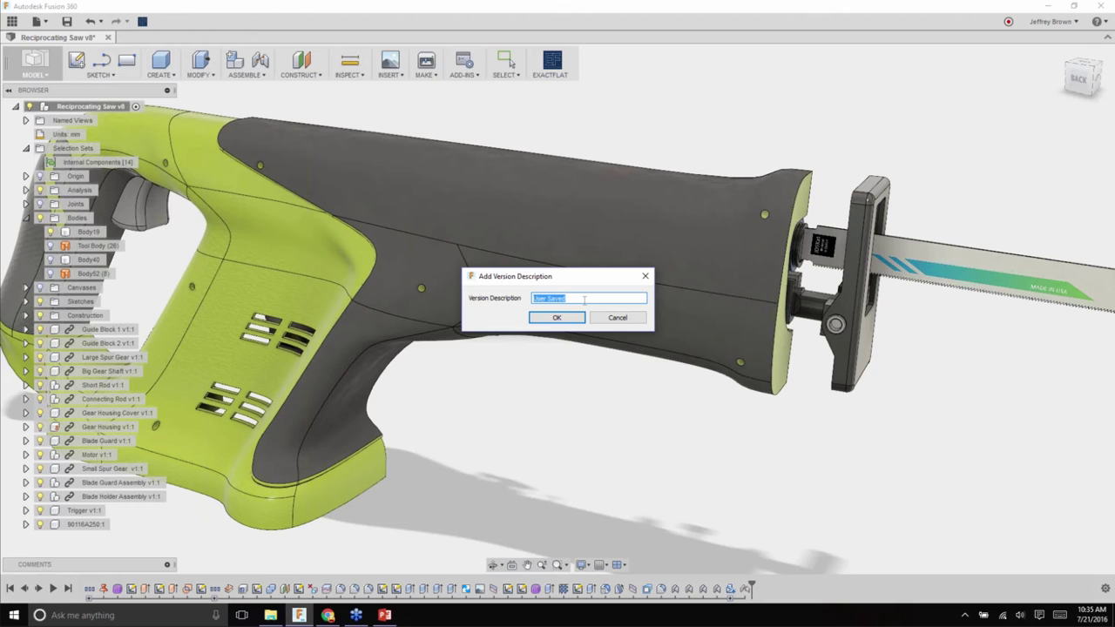
pyautogui.write('Added texture and assembly constraints')
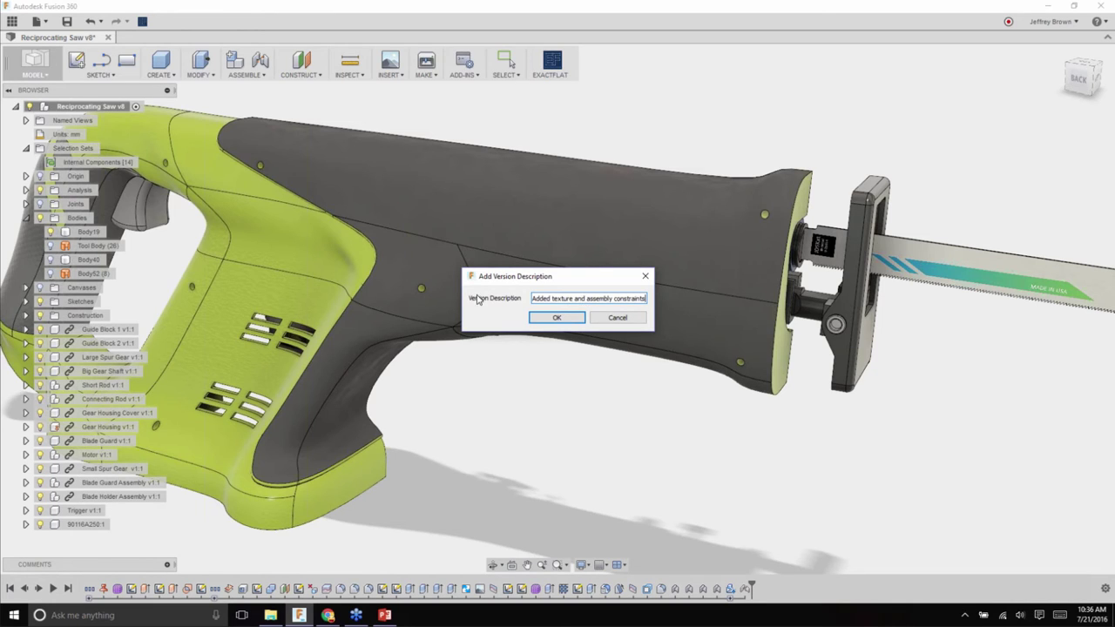
pyautogui.click(564, 317)
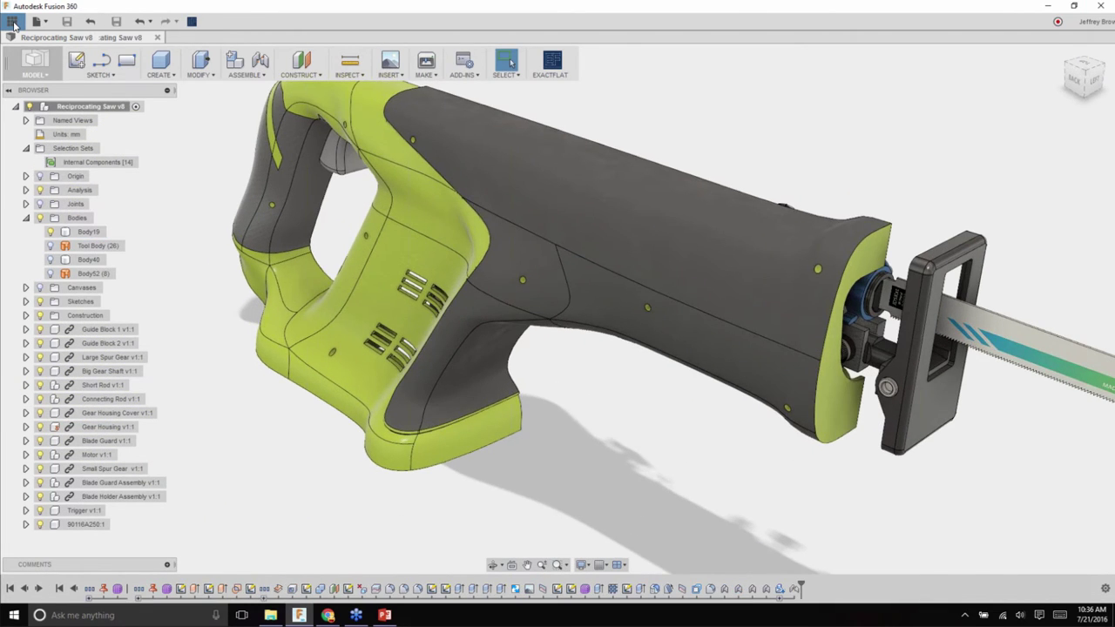
# - Check the new version in the Data Panel, then return to Reciprocating Saw v9
pyautogui.click(12, 22)
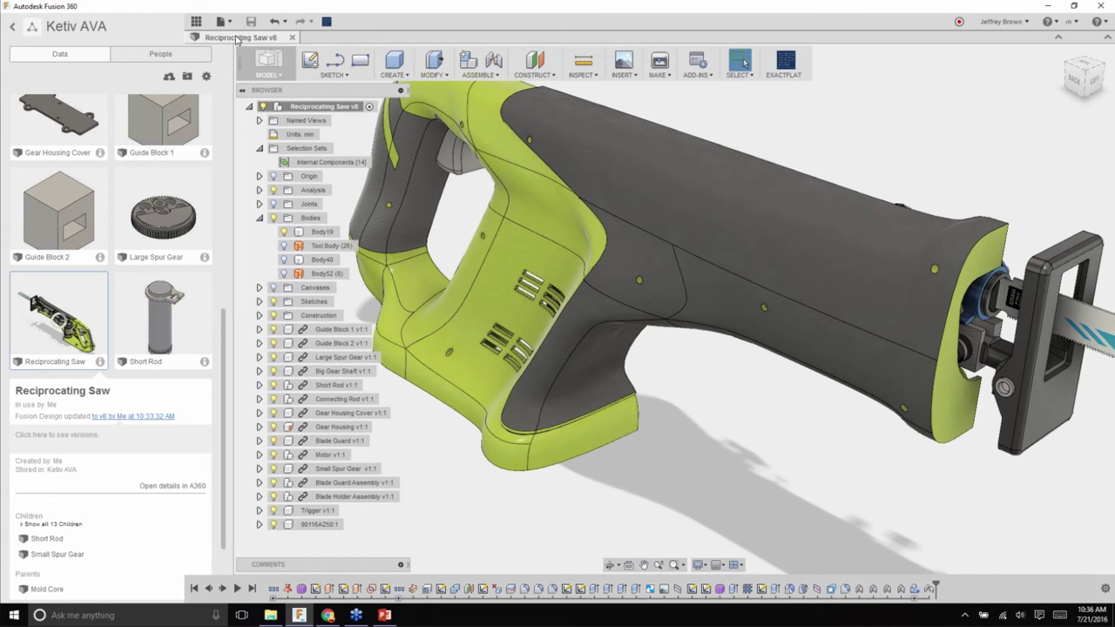
pyautogui.click(245, 21)
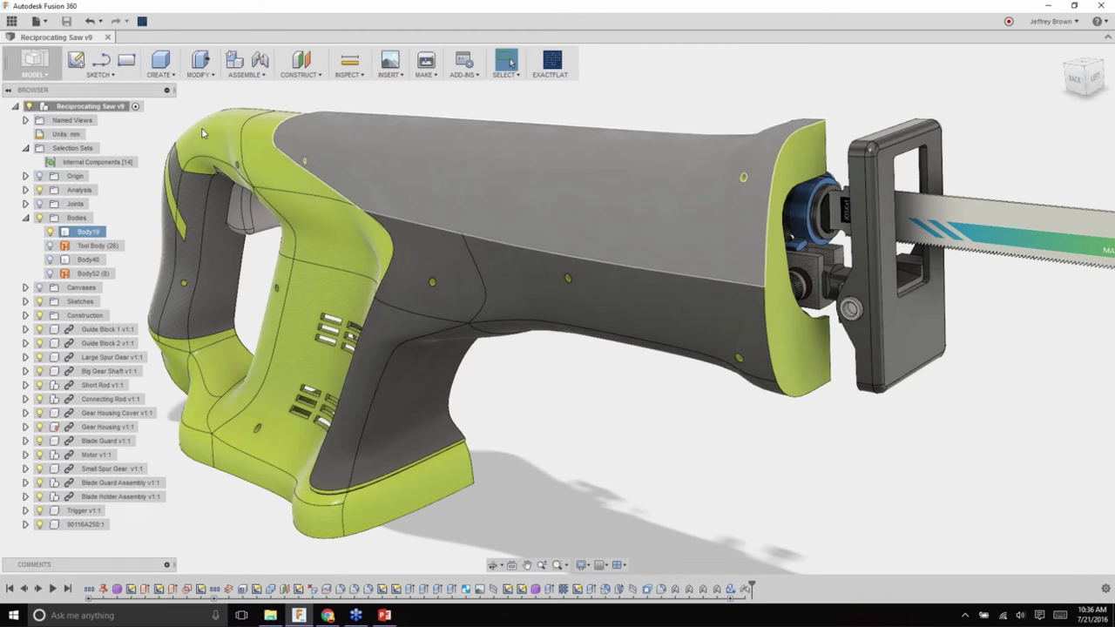
pyautogui.click(33, 64)
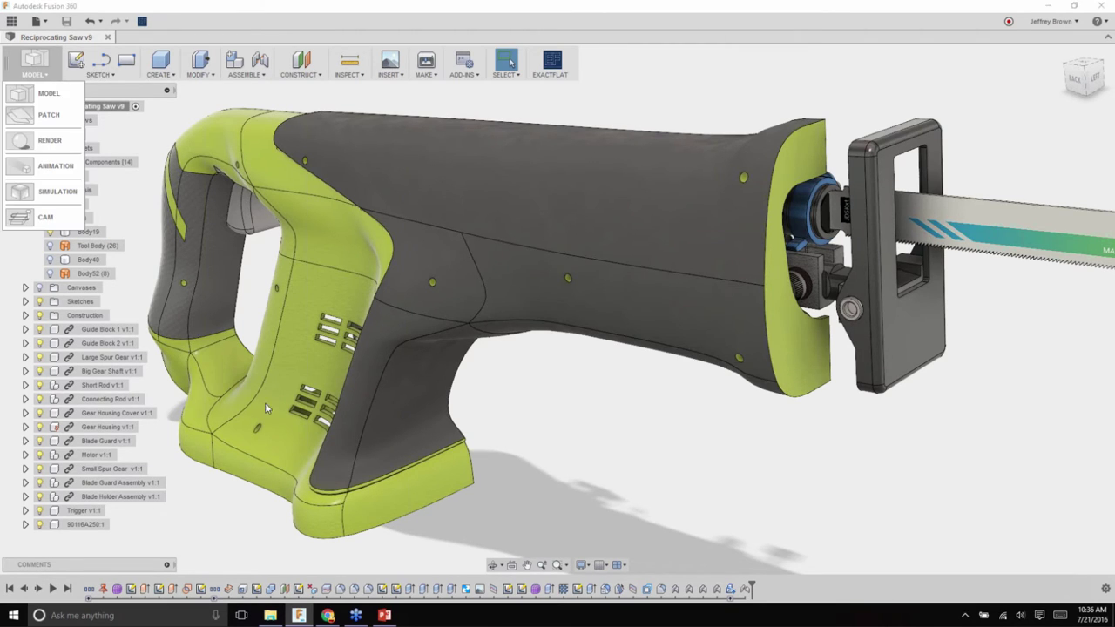
pyautogui.click(56, 148)
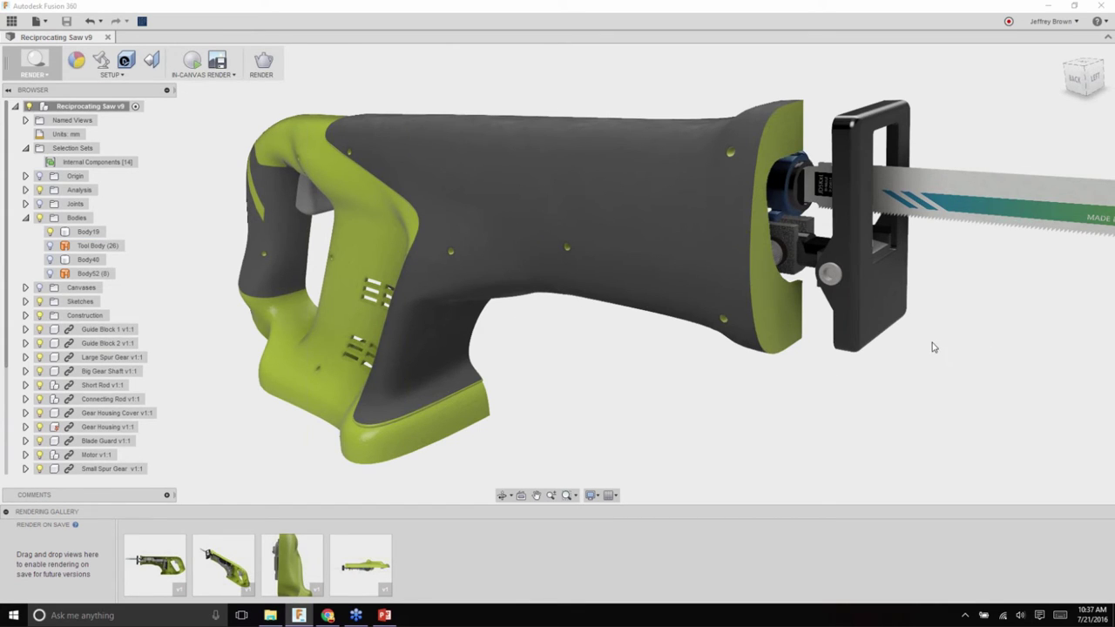
pyautogui.keyDown('shift'); pyautogui.moveTo(836, 378); pyautogui.dragTo(230, 152, button='middle'); pyautogui.keyUp('shift')
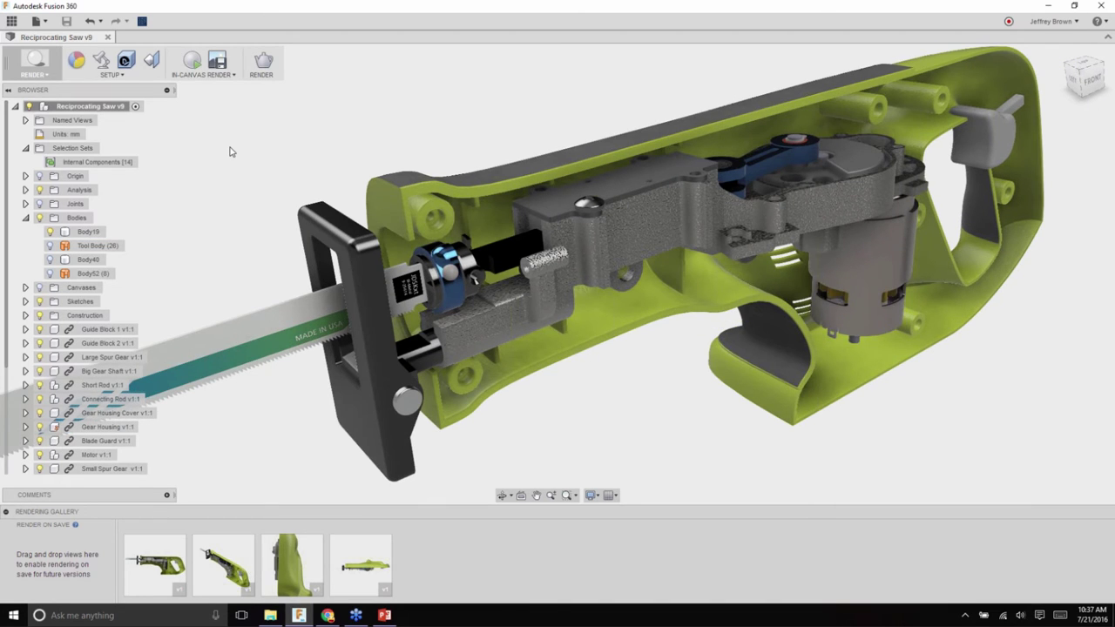
pyautogui.click(44, 70)
pyautogui.click(49, 92)
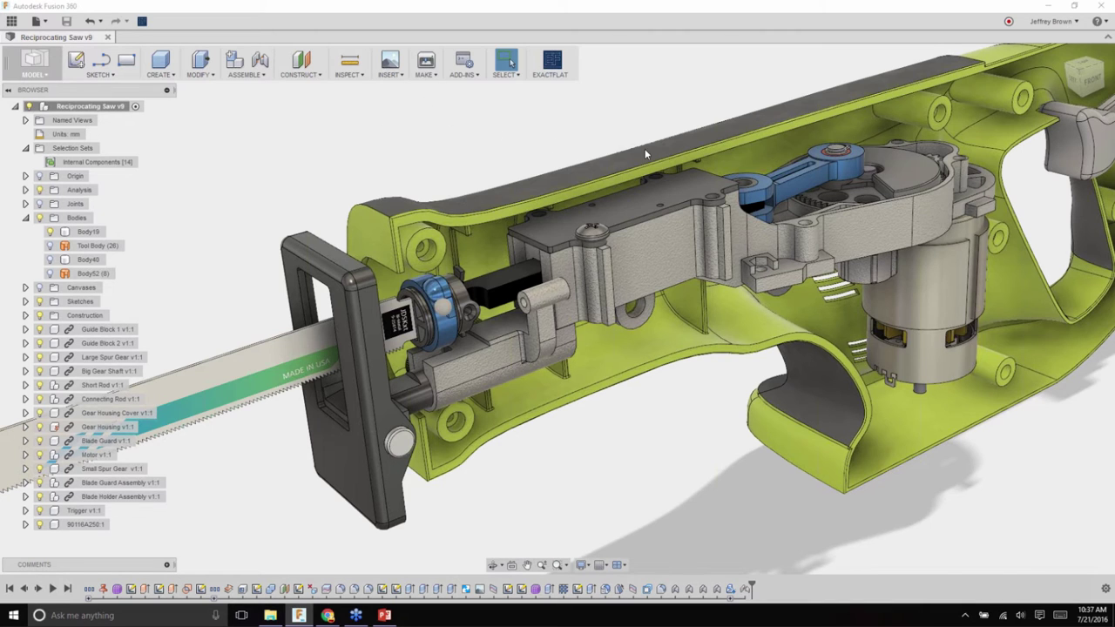
# - Orbit the saw to view inside the housing, then bring up the workspace list under MODEL
pyautogui.keyDown('shift'); pyautogui.moveTo(659, 154); pyautogui.dragTo(488, 145, button='middle'); pyautogui.keyUp('shift')
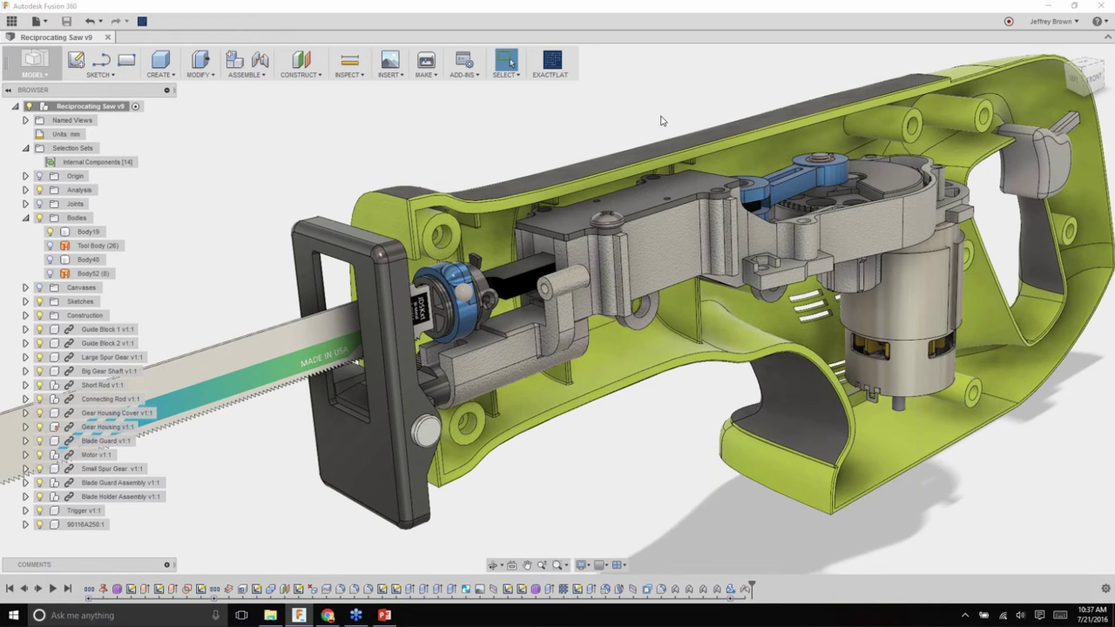
pyautogui.keyDown('shift'); pyautogui.moveTo(667, 119); pyautogui.dragTo(648, 122, button='middle'); pyautogui.keyUp('shift')
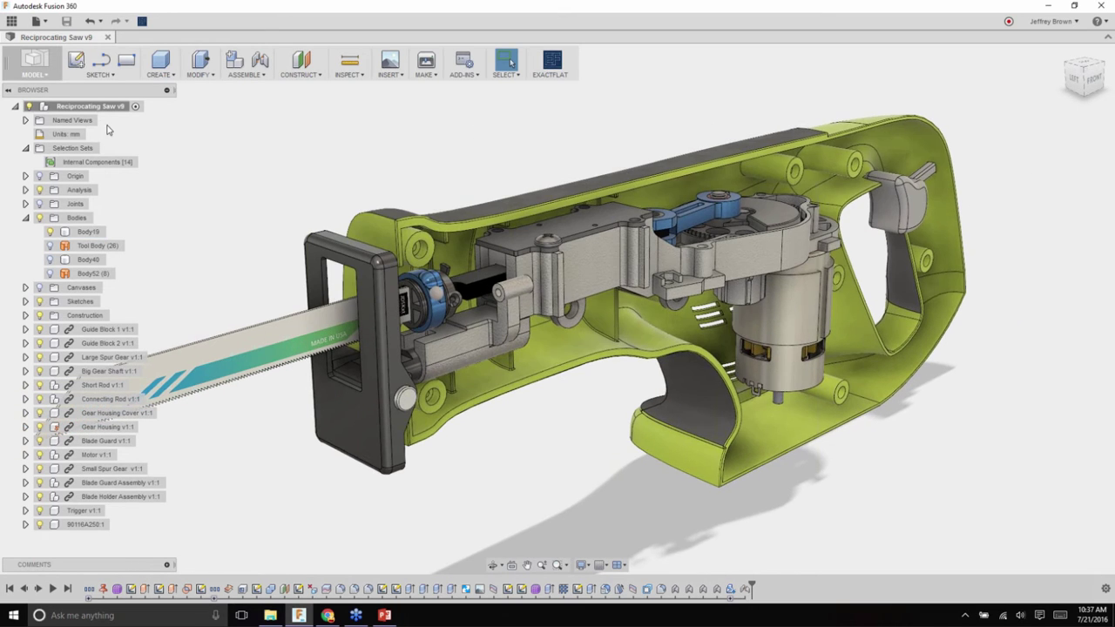
pyautogui.click(35, 62)
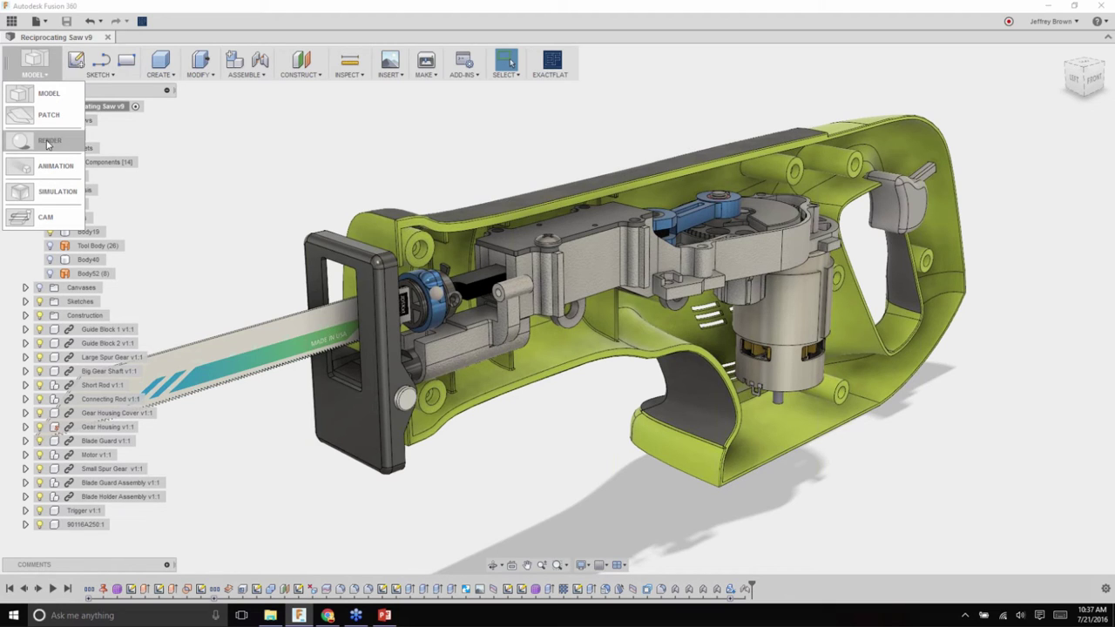
# - Enter the Simulation workspace, make Study 2 - Static Stress active, and start a New Study
pyautogui.click(45, 217)
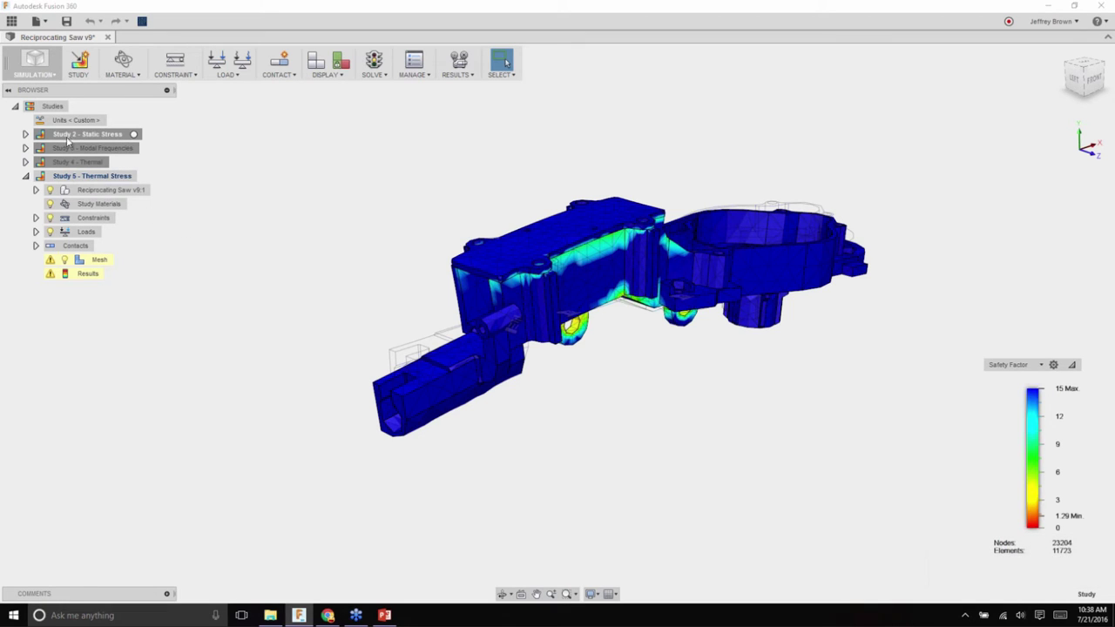
pyautogui.doubleClick(69, 137)
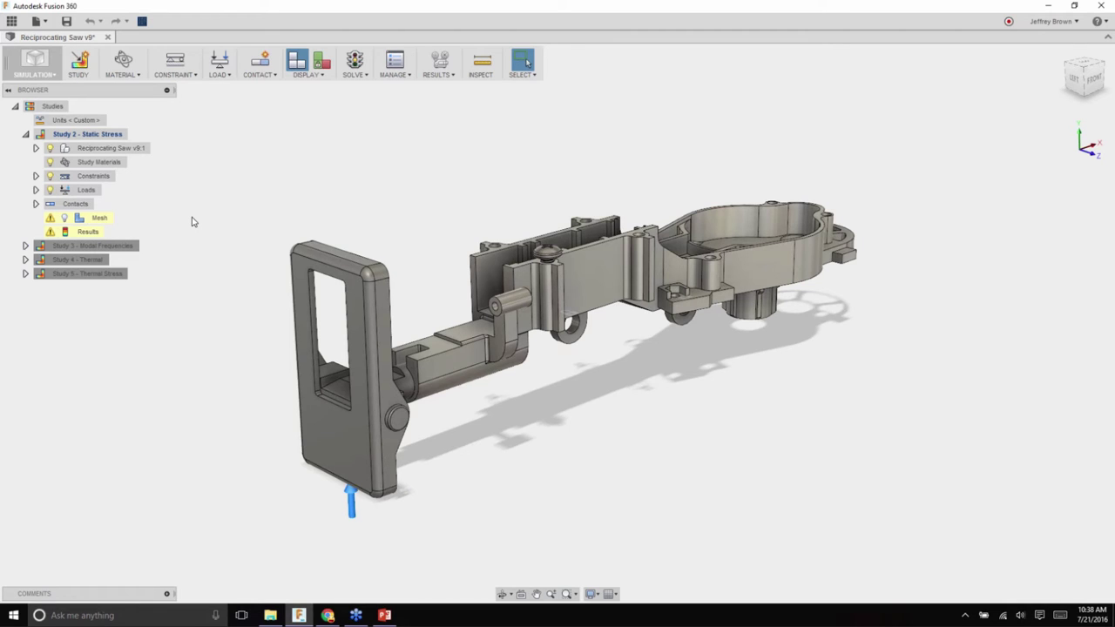
pyautogui.click(79, 63)
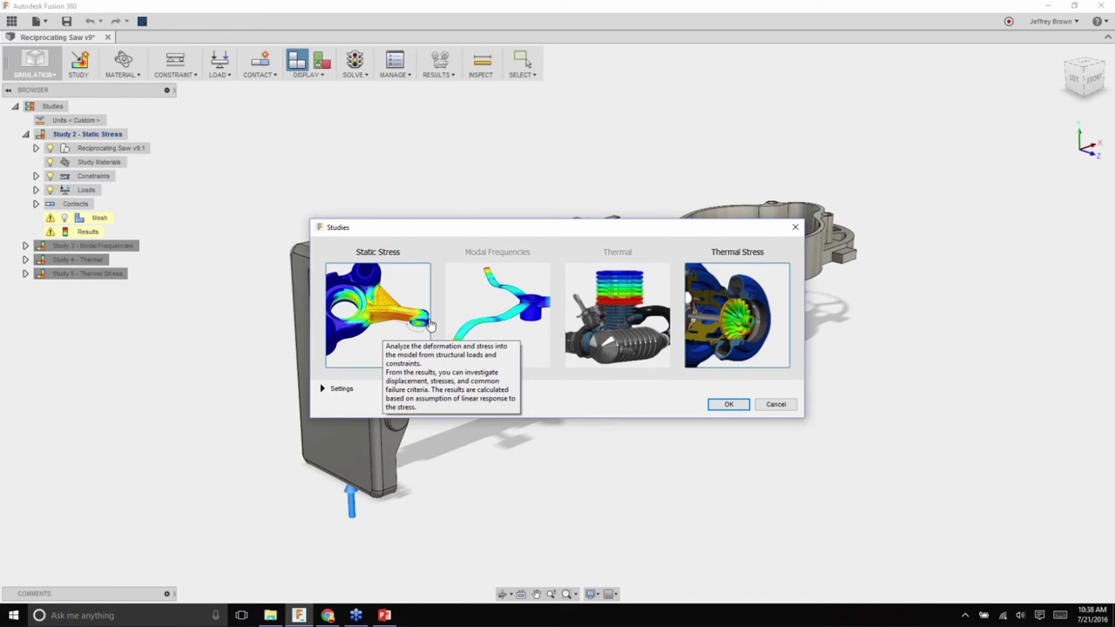
# - Preview the Thermal Stress type, then create Study 6 as a Static Stress study
pyautogui.click(733, 312)
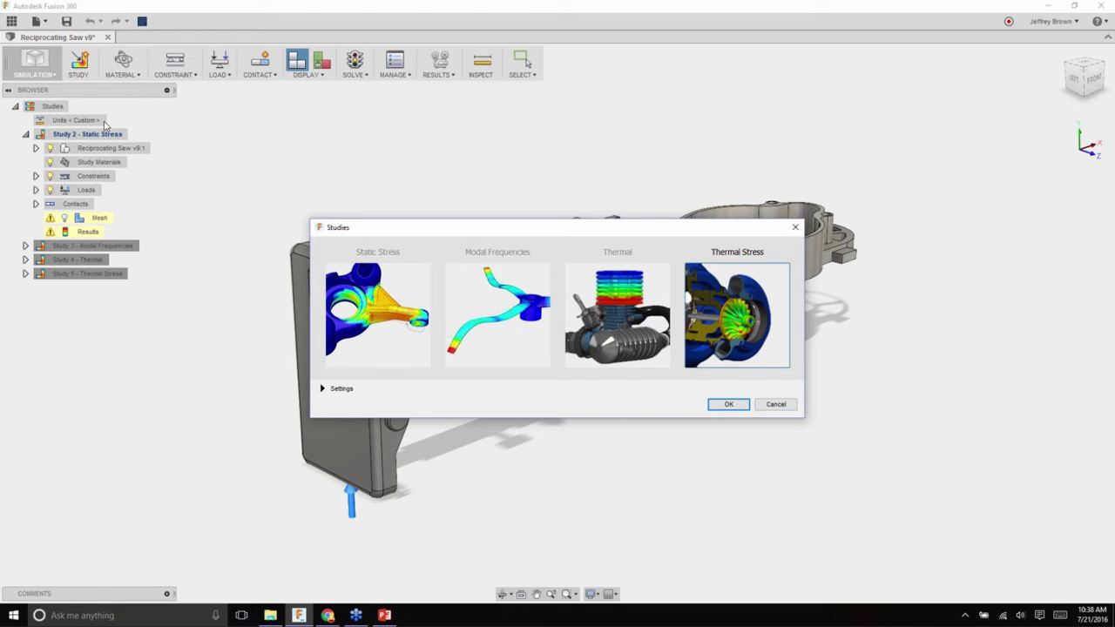
pyautogui.click(391, 311)
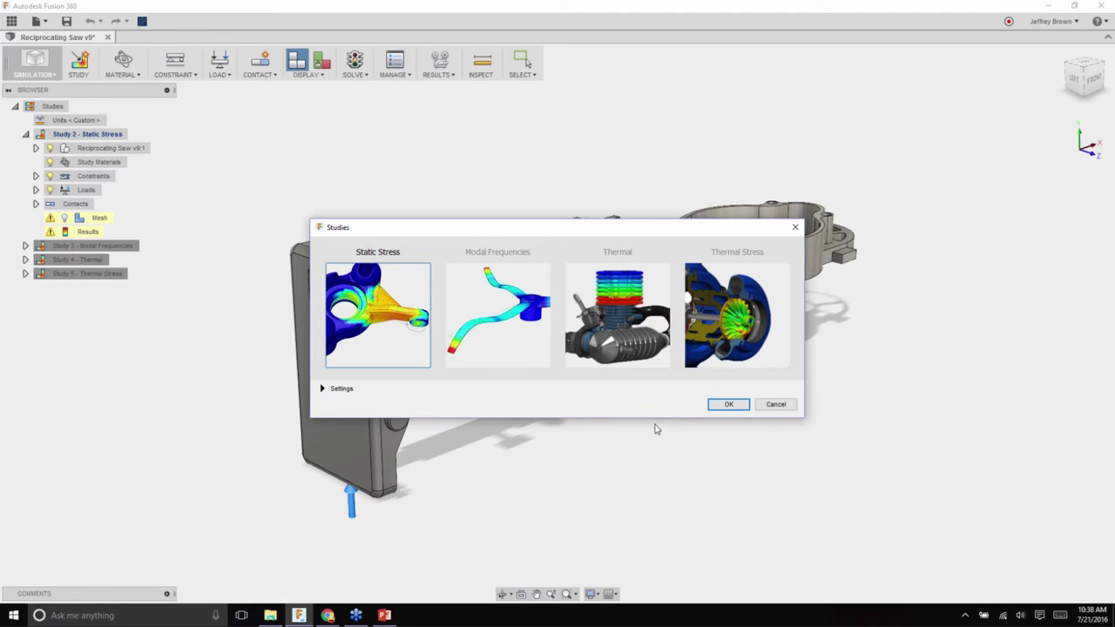
pyautogui.click(726, 405)
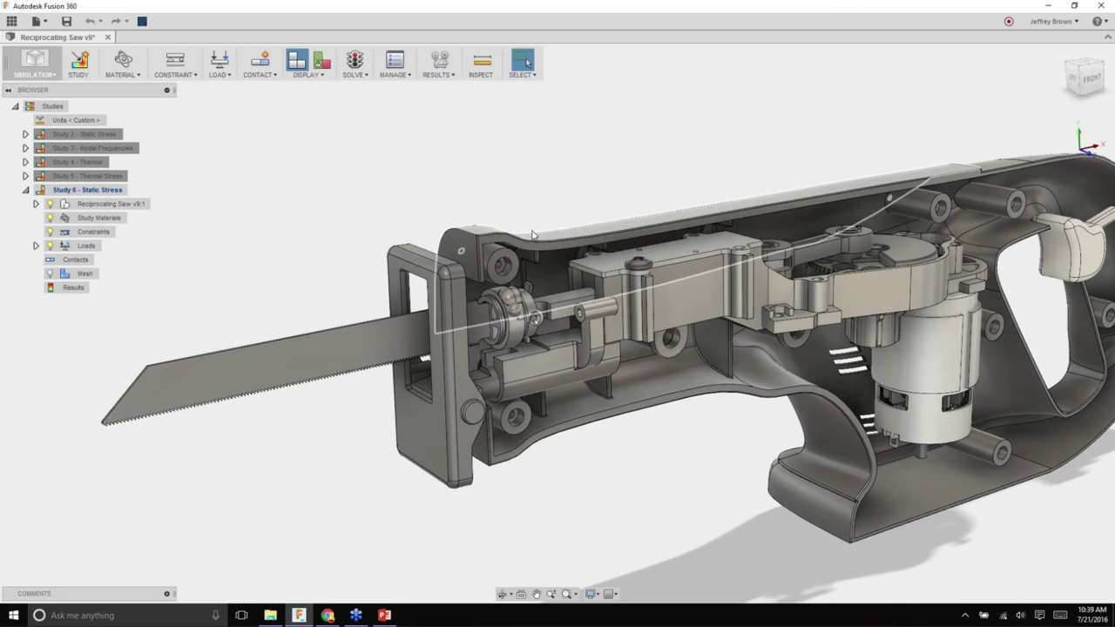
# - Suppress all components except Gear Housing, then restore Blade Guard and Blade Guard Assembly
pyautogui.click(35, 204)
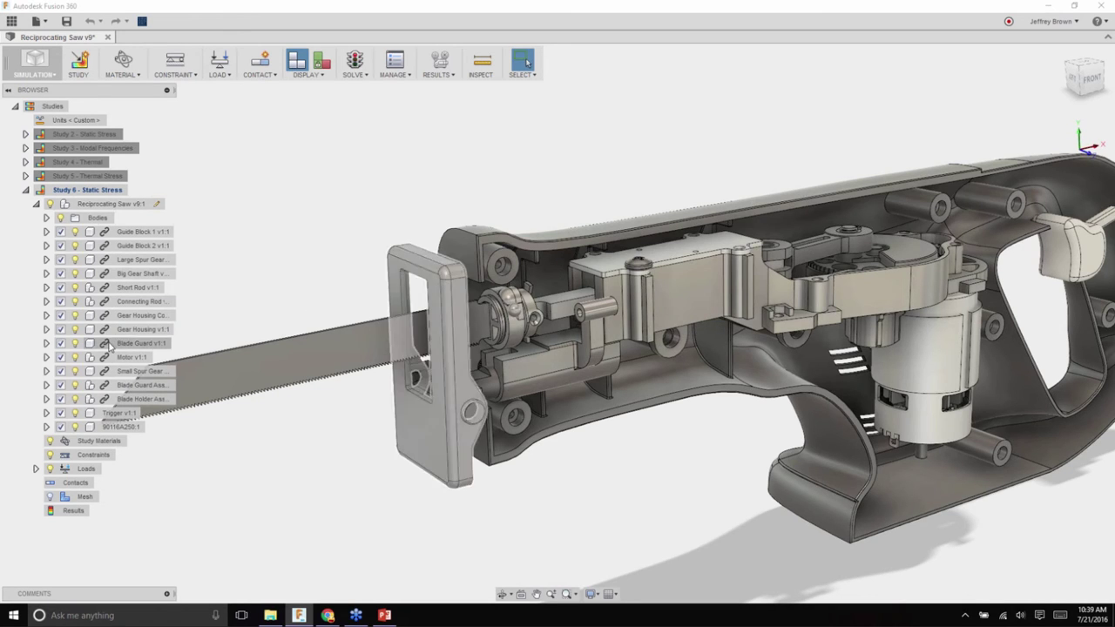
pyautogui.rightClick(136, 330)
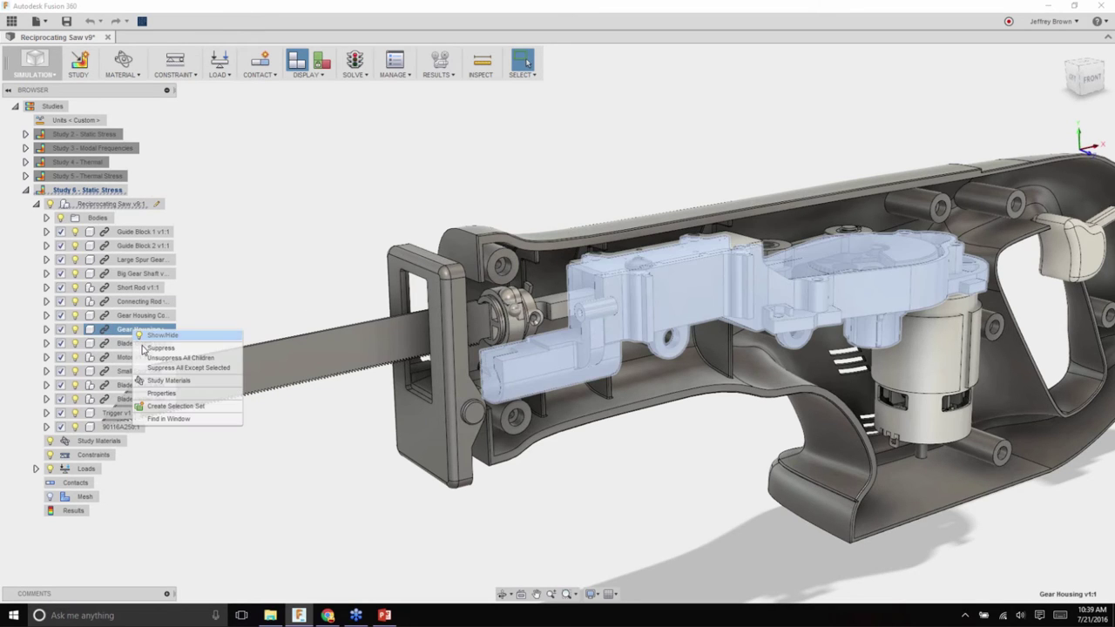
pyautogui.click(192, 367)
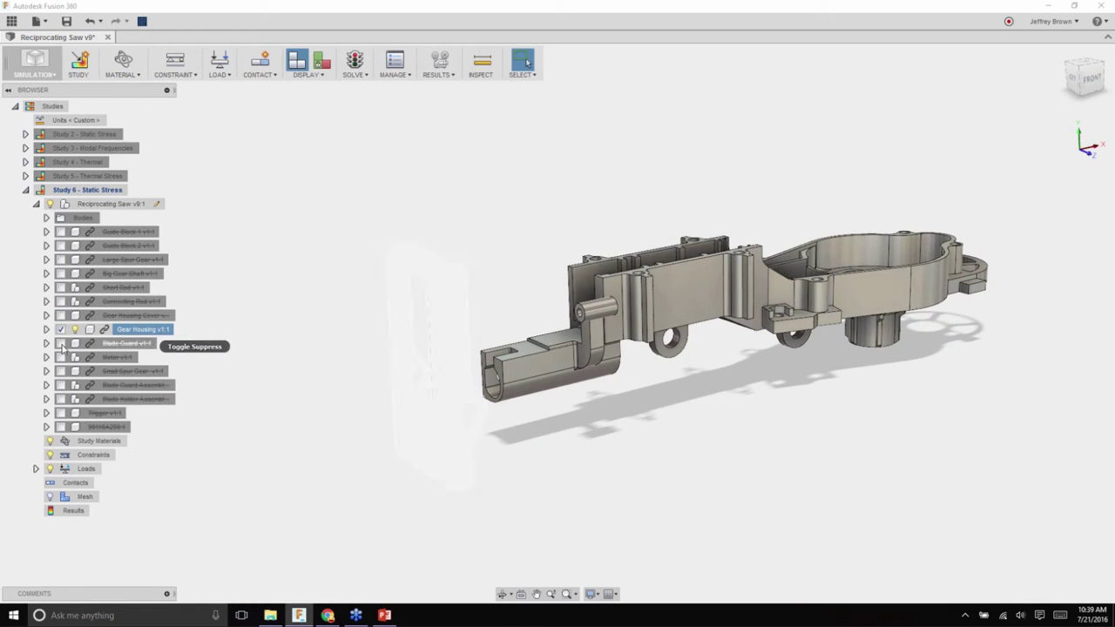
pyautogui.click(61, 344)
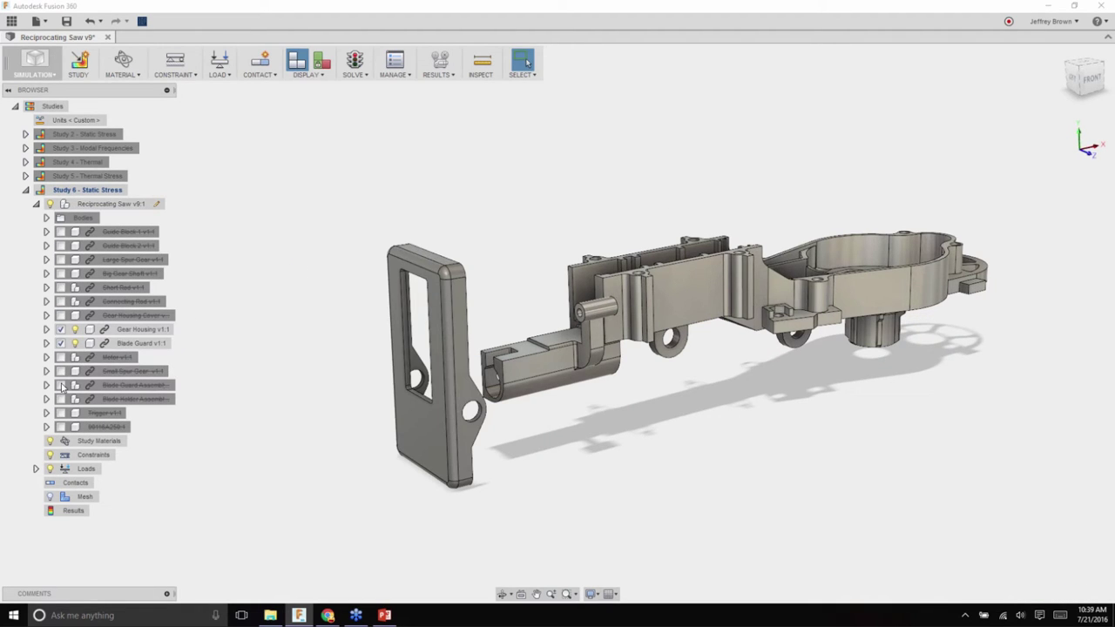
pyautogui.click(60, 386)
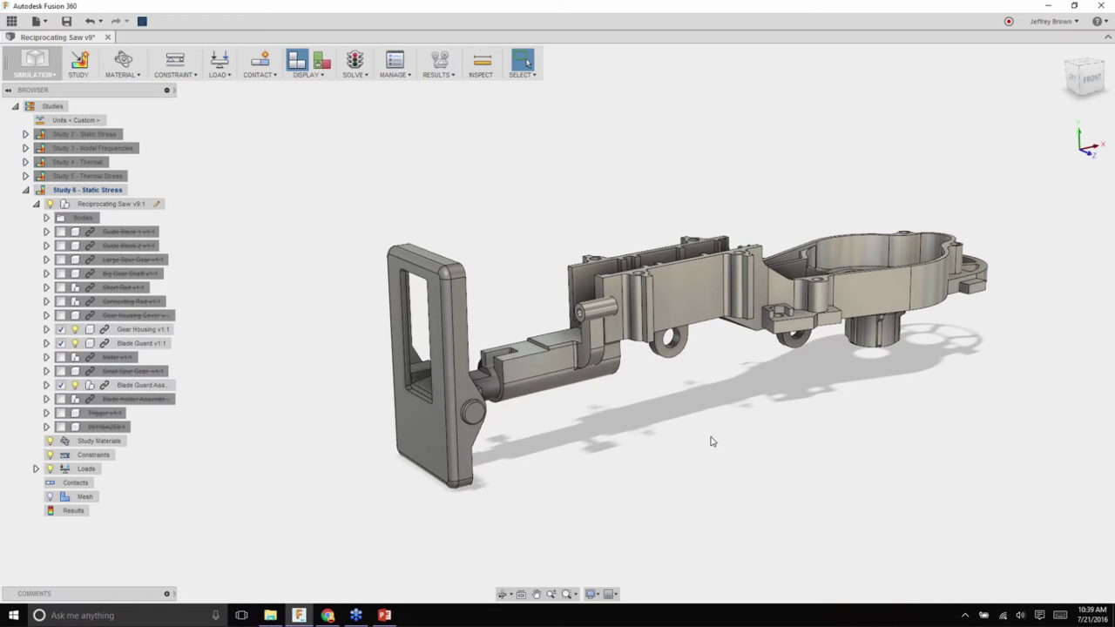
pyautogui.keyDown('shift'); pyautogui.moveTo(699, 440); pyautogui.dragTo(680, 446, button='middle'); pyautogui.keyUp('shift')
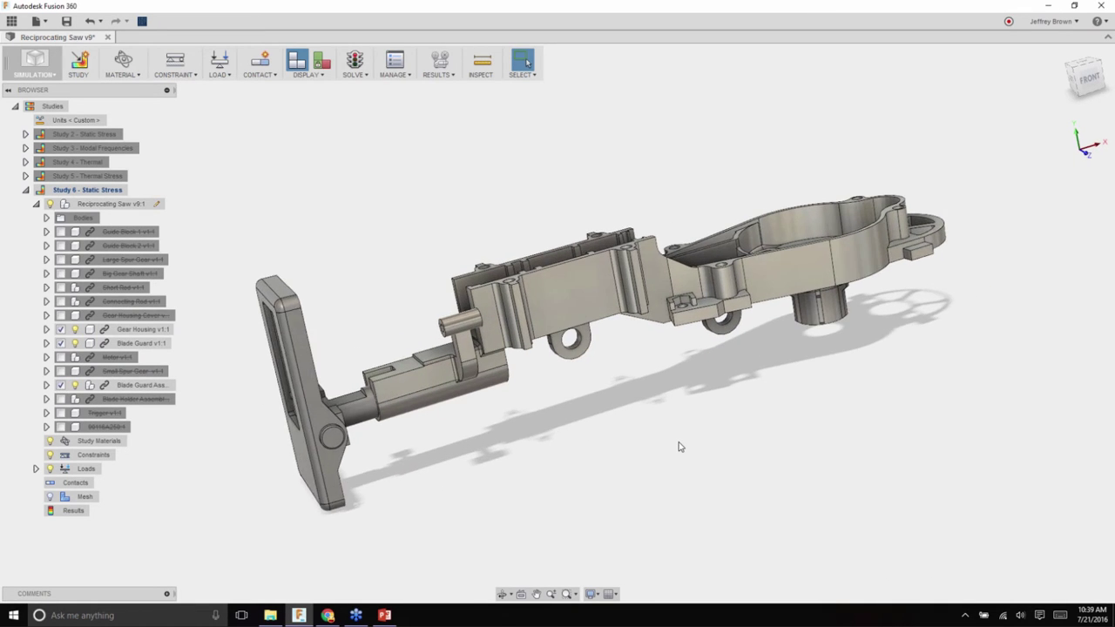
pyautogui.scroll(-2, 680, 447)
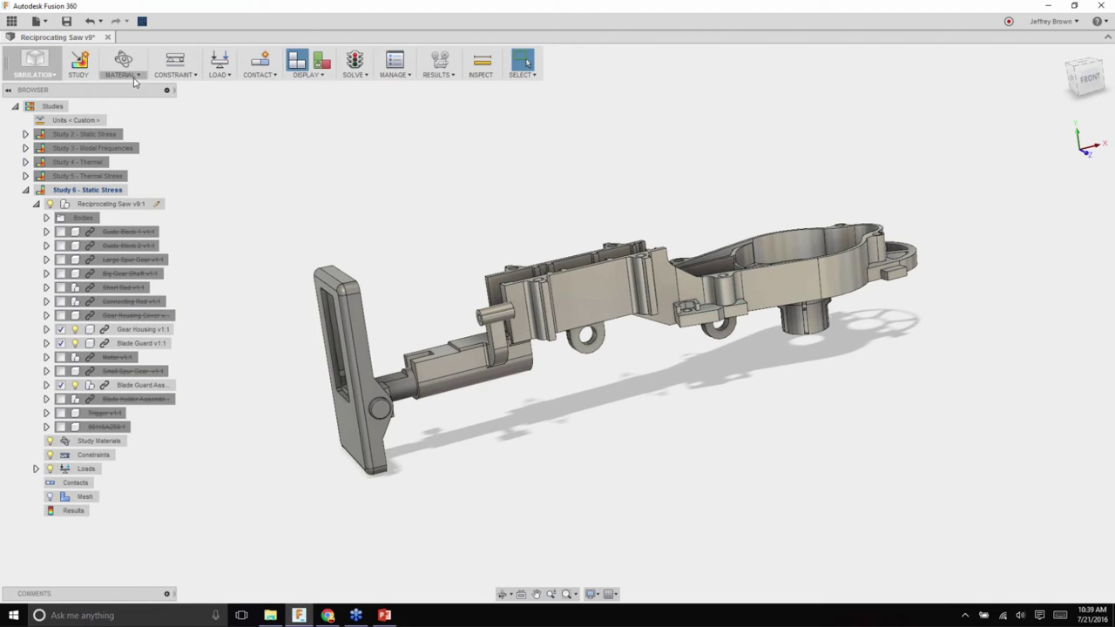
# - Apply a Fixed structural constraint to the inner faces of both mounting-lug holes
pyautogui.click(175, 61)
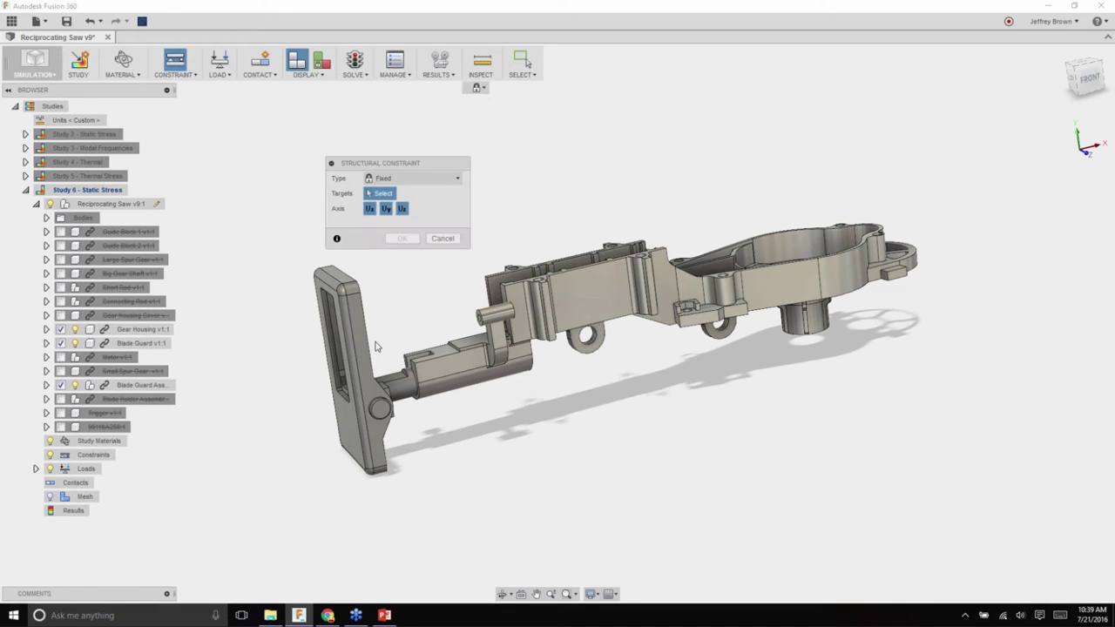
pyautogui.scroll(5, 593, 364)
pyautogui.scroll(4, 593, 365)
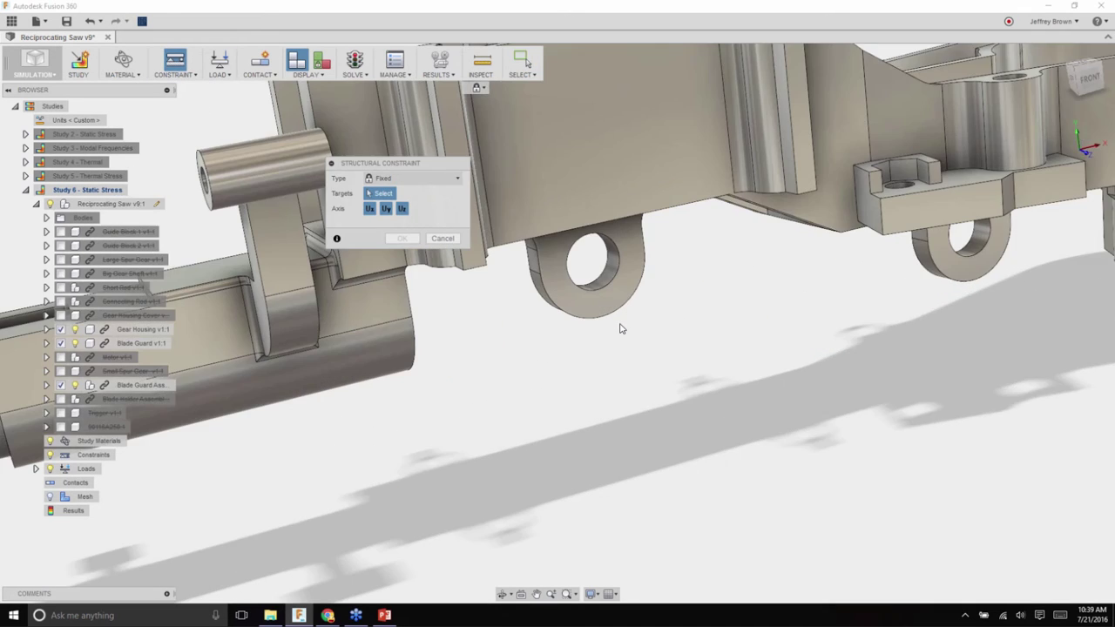
pyautogui.click(582, 252)
pyautogui.click(1026, 221)
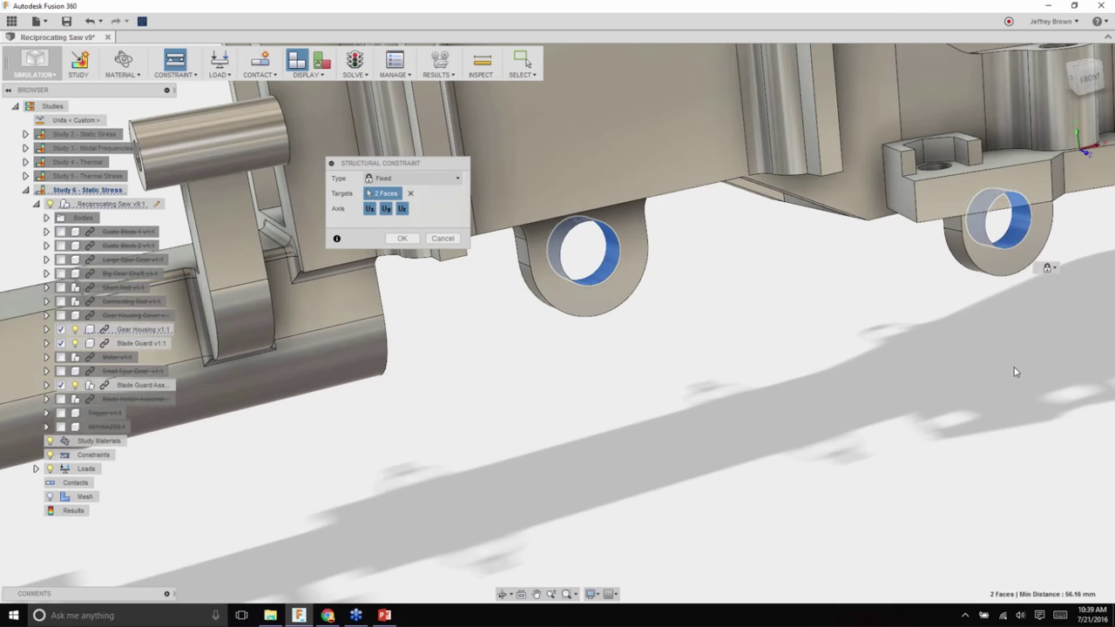
pyautogui.scroll(-6, 1014, 372)
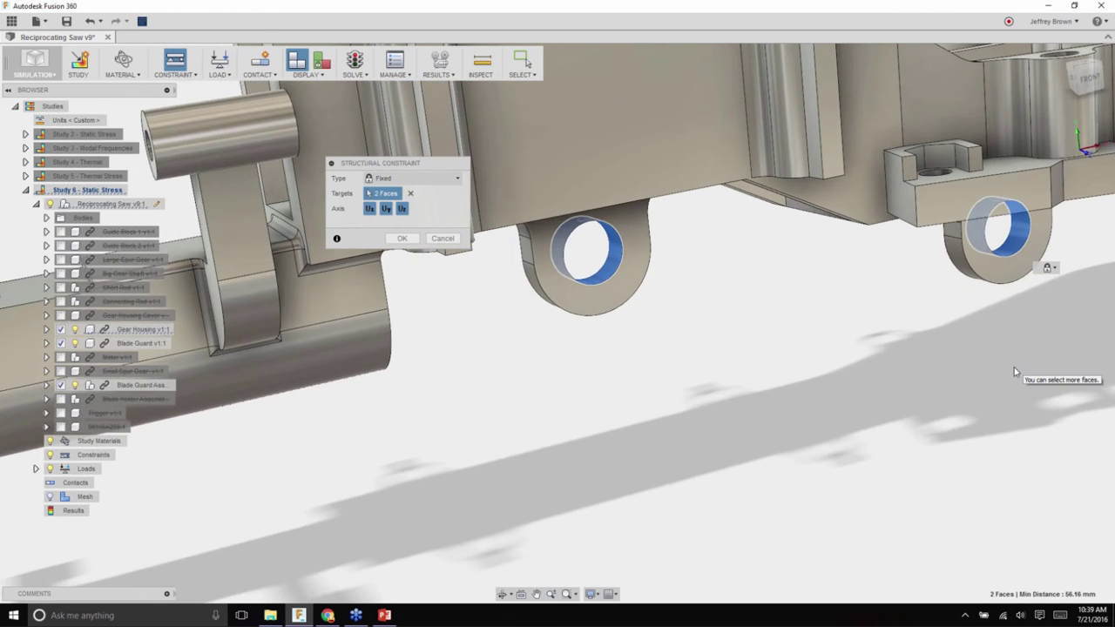
pyautogui.click(414, 178)
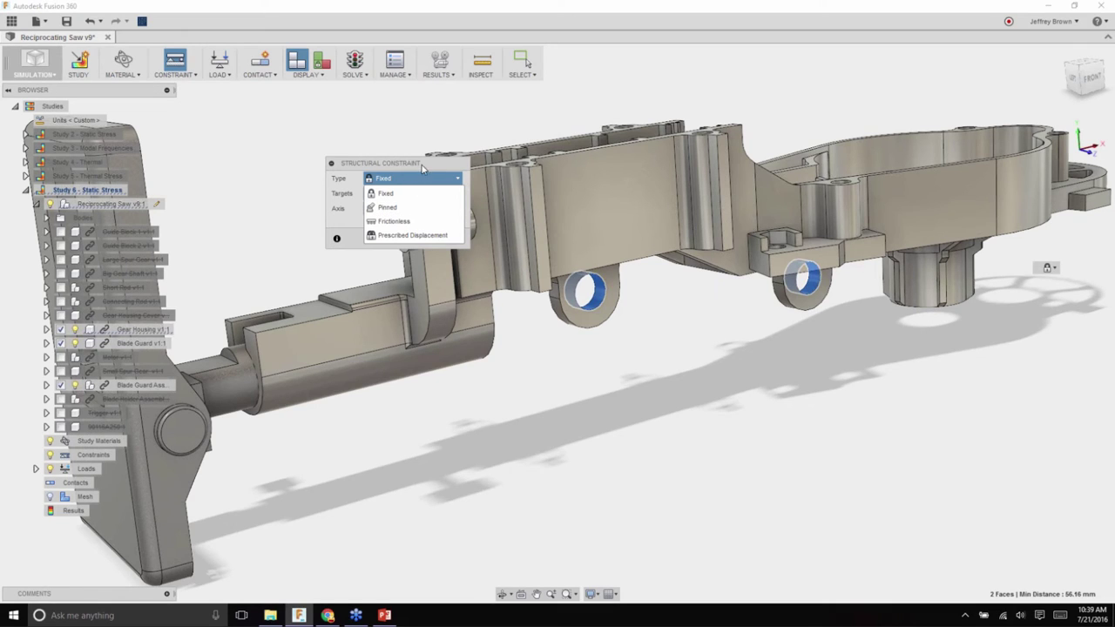
pyautogui.click(409, 173)
pyautogui.click(402, 239)
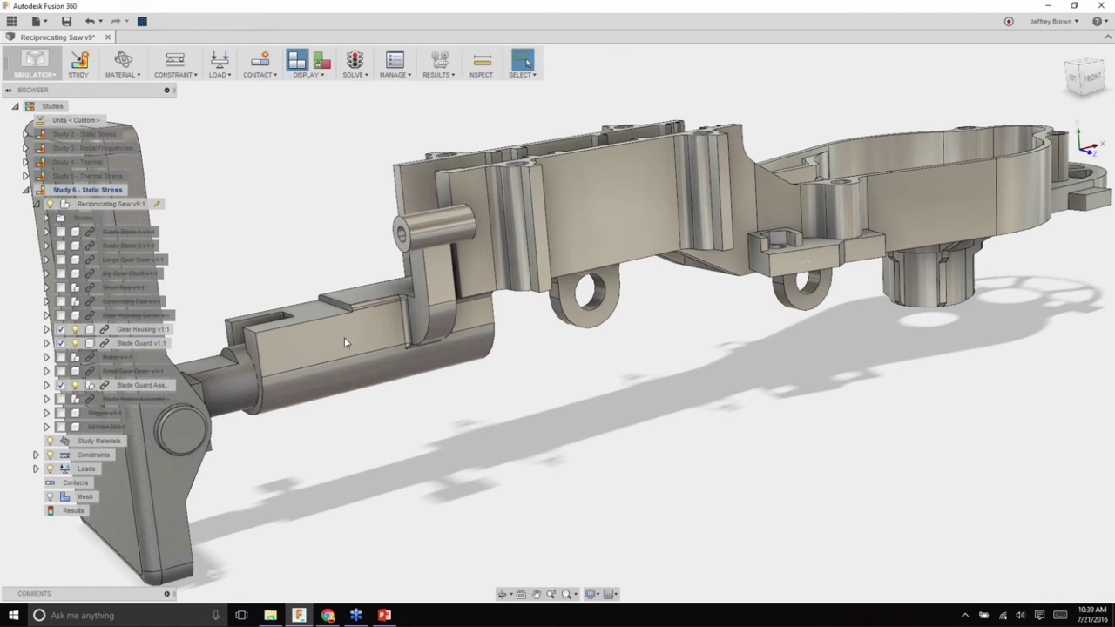
# - Accept the prompt to generate automatic contacts before adding manual ones
pyautogui.keyDown('shift'); pyautogui.moveTo(344, 337); pyautogui.dragTo(356, 287, button='middle'); pyautogui.keyUp('shift')
pyautogui.scroll(3, 356, 287)
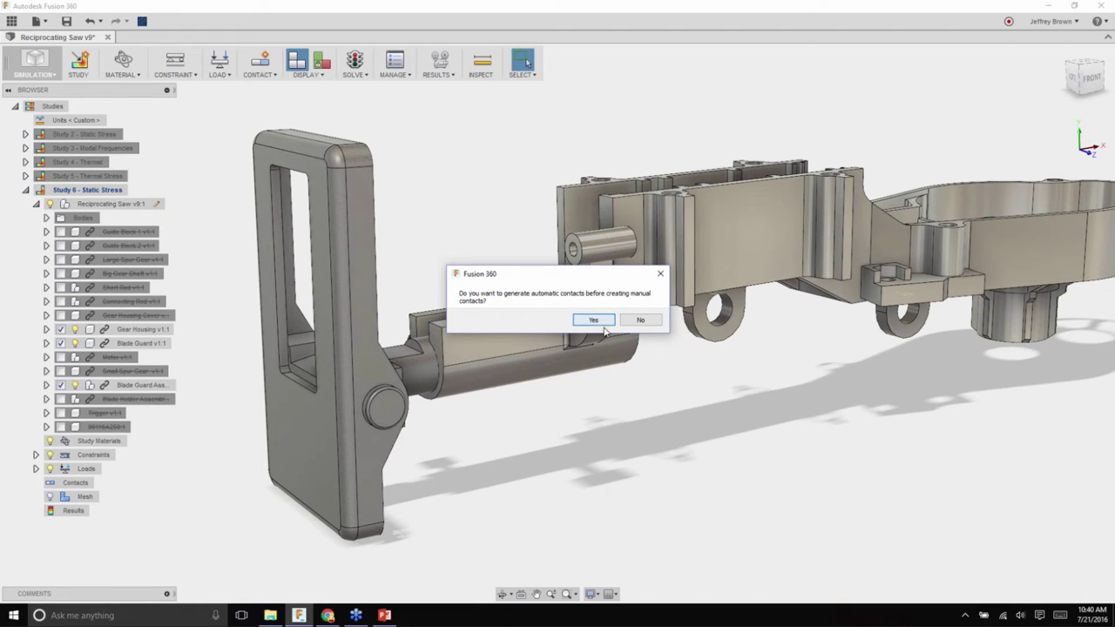
pyautogui.click(591, 319)
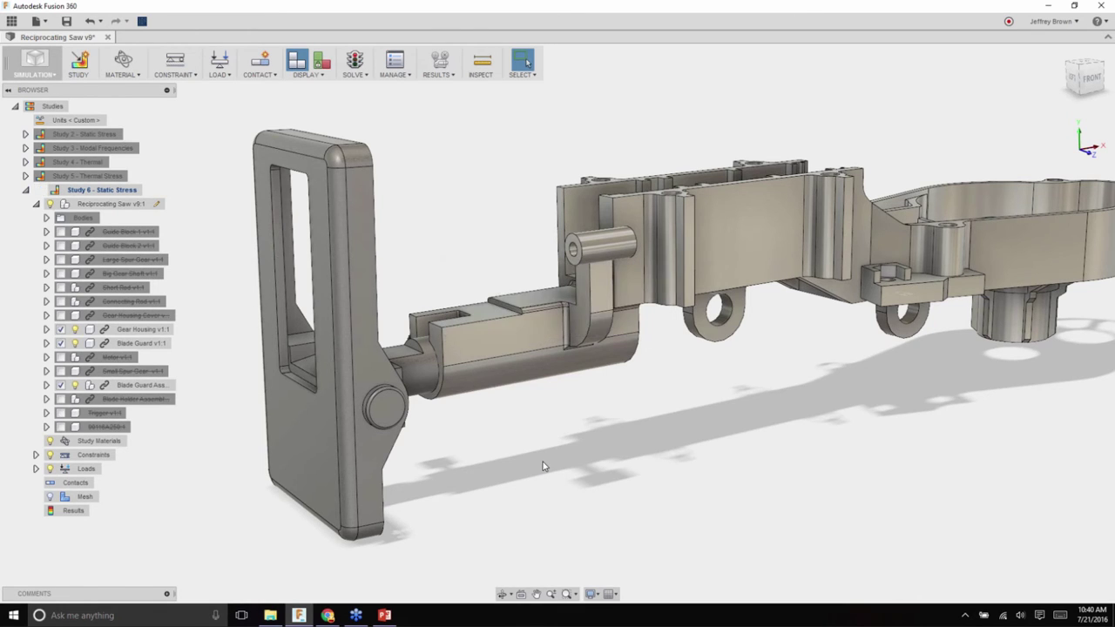
# - Confirm the completed contact generation message and zoom the view
pyautogui.click(446, 241)
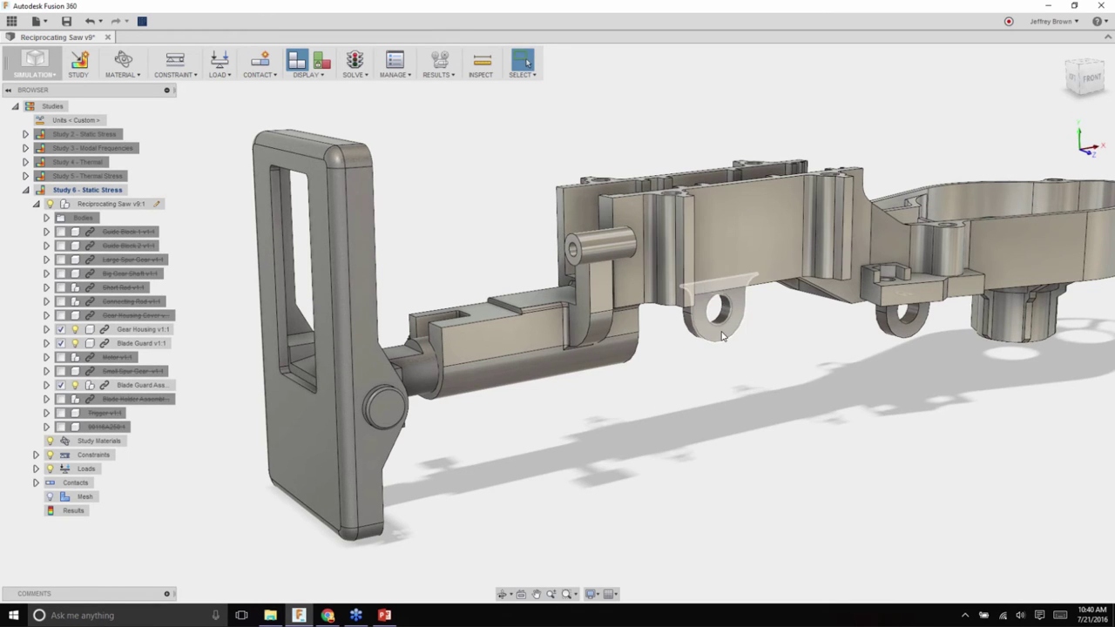
pyautogui.scroll(-1, 696, 331)
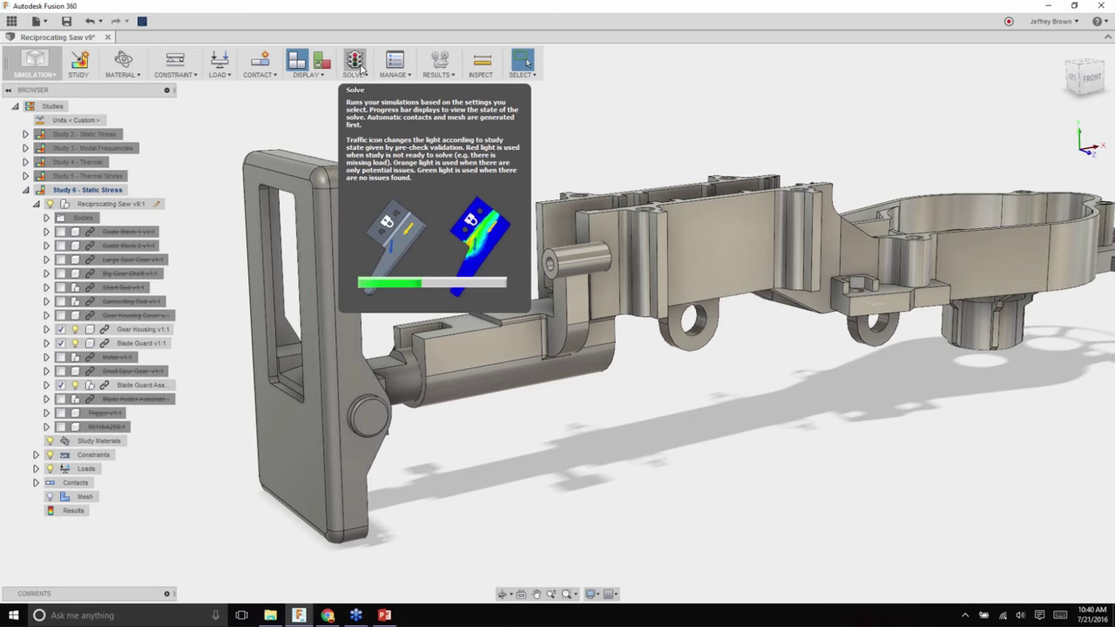
# - Add a 75 lbforce load on the blade guard's underside face, overriding units to lbforce
pyautogui.click(220, 61)
pyautogui.keyDown('shift'); pyautogui.moveTo(453, 409); pyautogui.dragTo(265, 348, button='middle'); pyautogui.keyUp('shift')
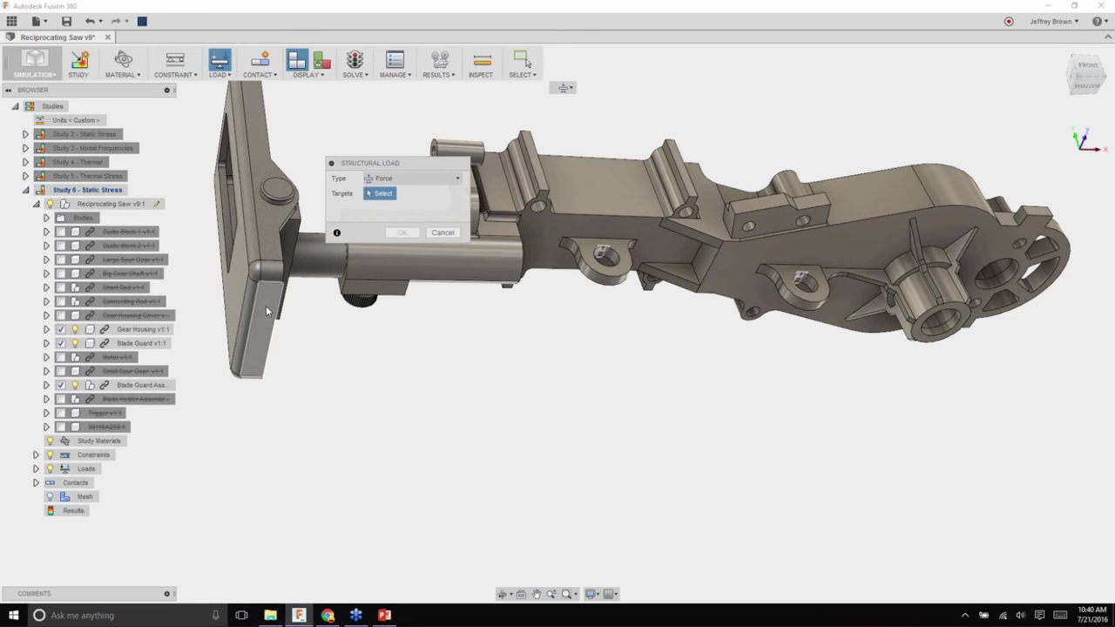
pyautogui.click(270, 307)
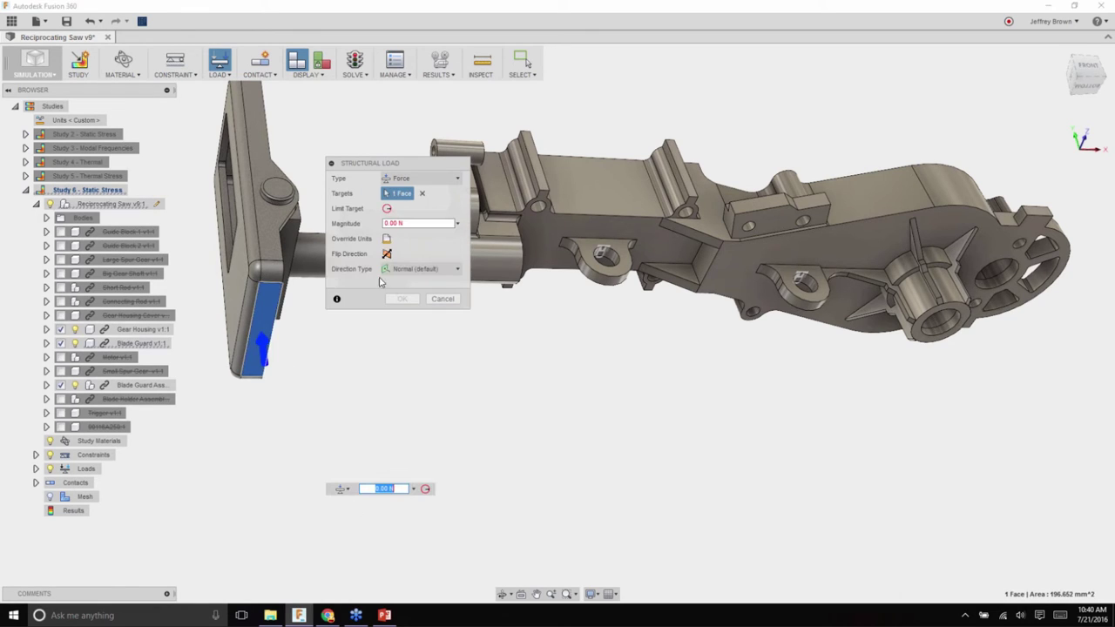
pyautogui.click(387, 239)
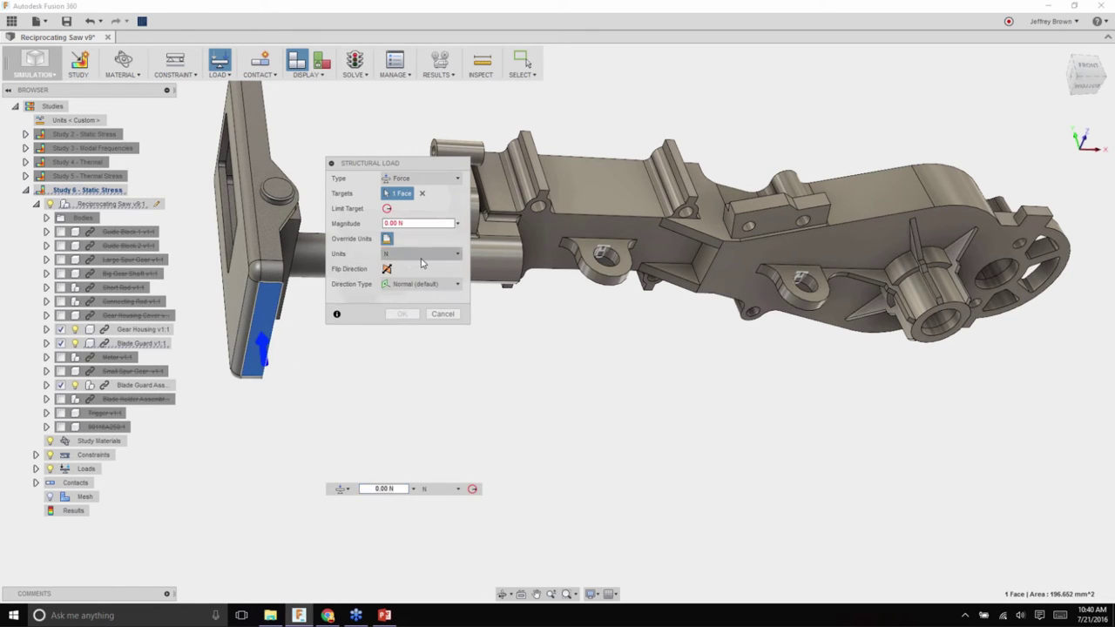
pyautogui.click(421, 254)
pyautogui.click(424, 297)
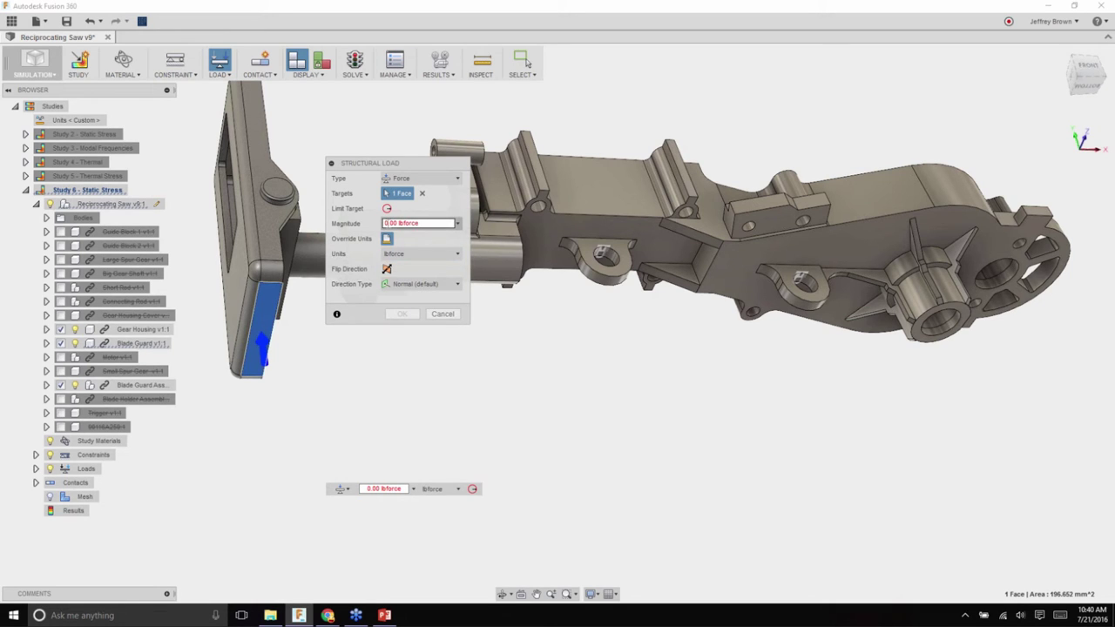
pyautogui.moveTo(388, 224); pyautogui.dragTo(356, 224)
pyautogui.write('75.')
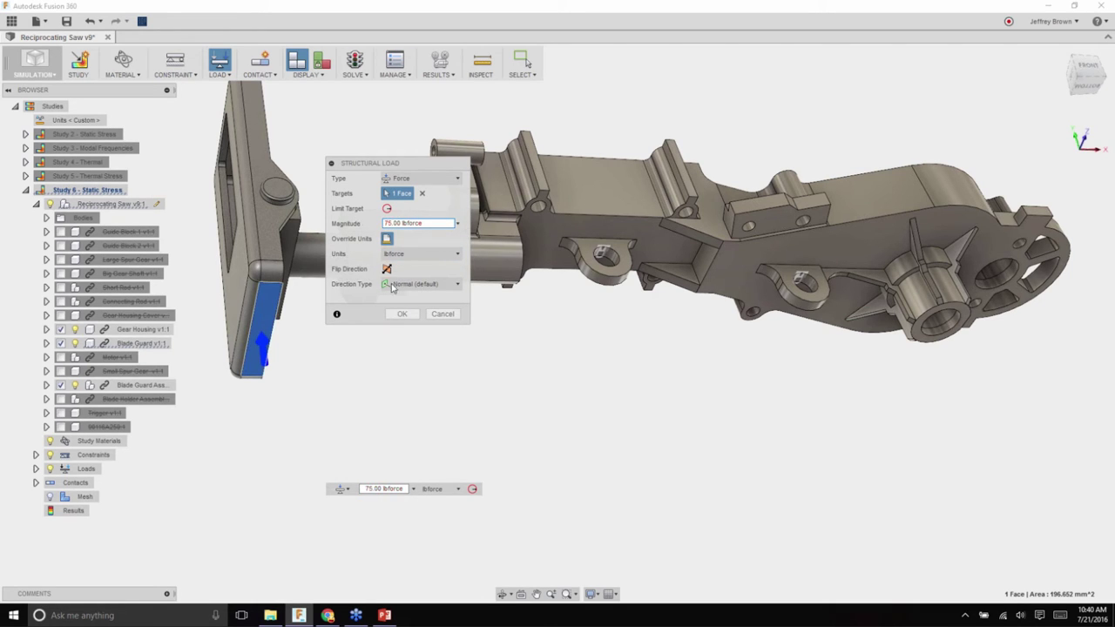
pyautogui.click(413, 317)
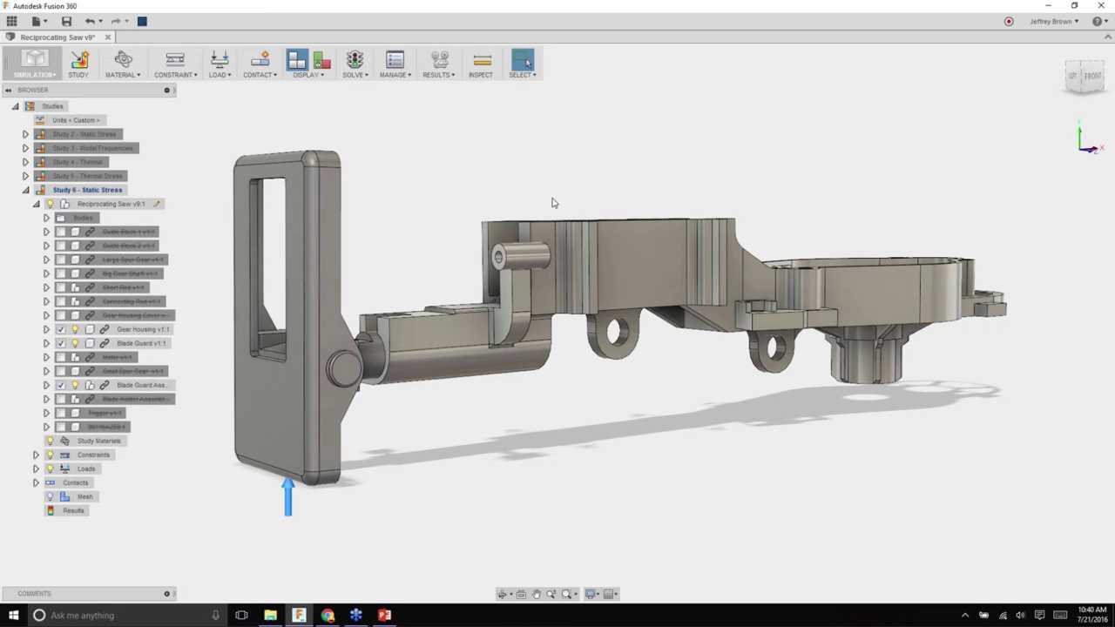
# - In Mesh settings, set average size 7 and minimum 15, enabling curved elements and part-based measure
pyautogui.scroll(-2, 570, 335)
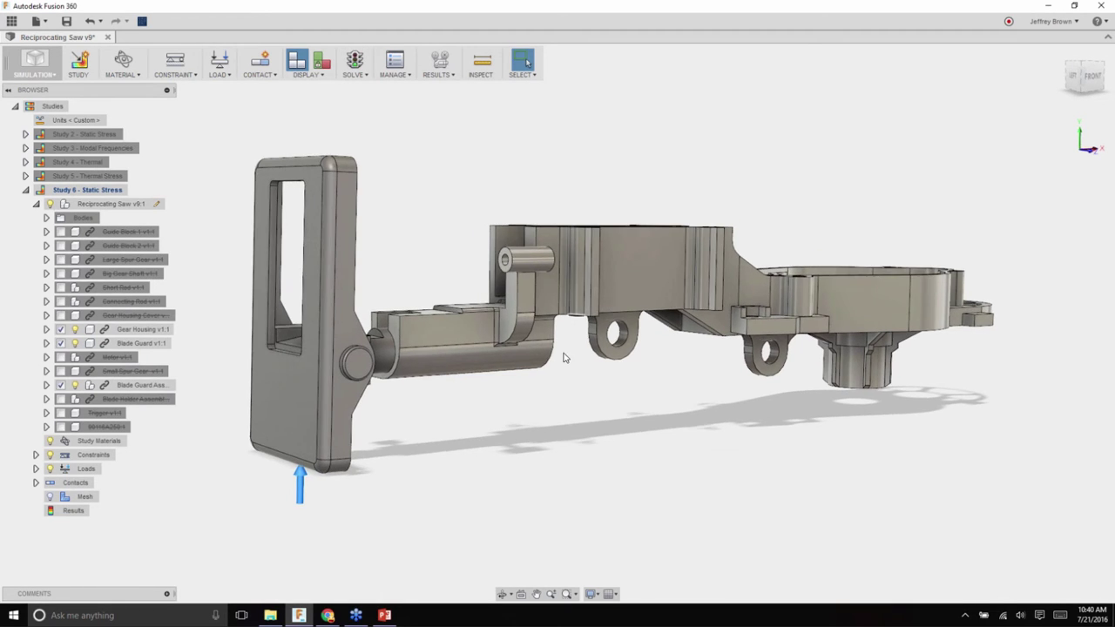
pyautogui.doubleClick(108, 500)
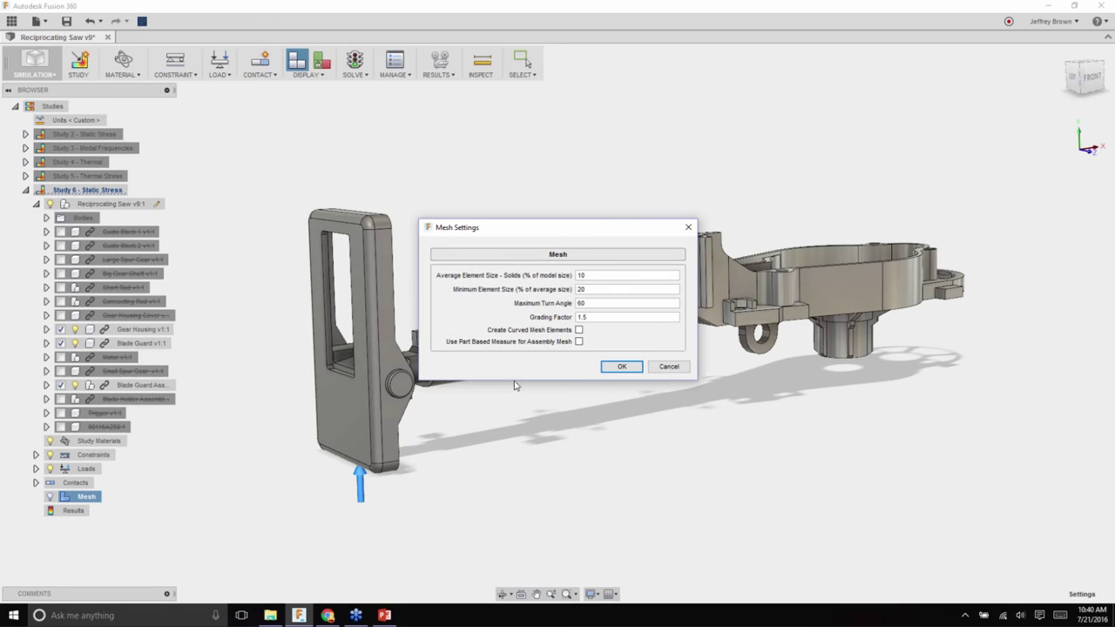
pyautogui.doubleClick(578, 275)
pyautogui.write('7')
pyautogui.doubleClick(581, 289)
pyautogui.write('15')
pyautogui.click(578, 330)
pyautogui.click(579, 343)
# - Accept the mesh settings so Study 6 solves to Safety Factor results with a 0.41 minimum
pyautogui.click(621, 367)
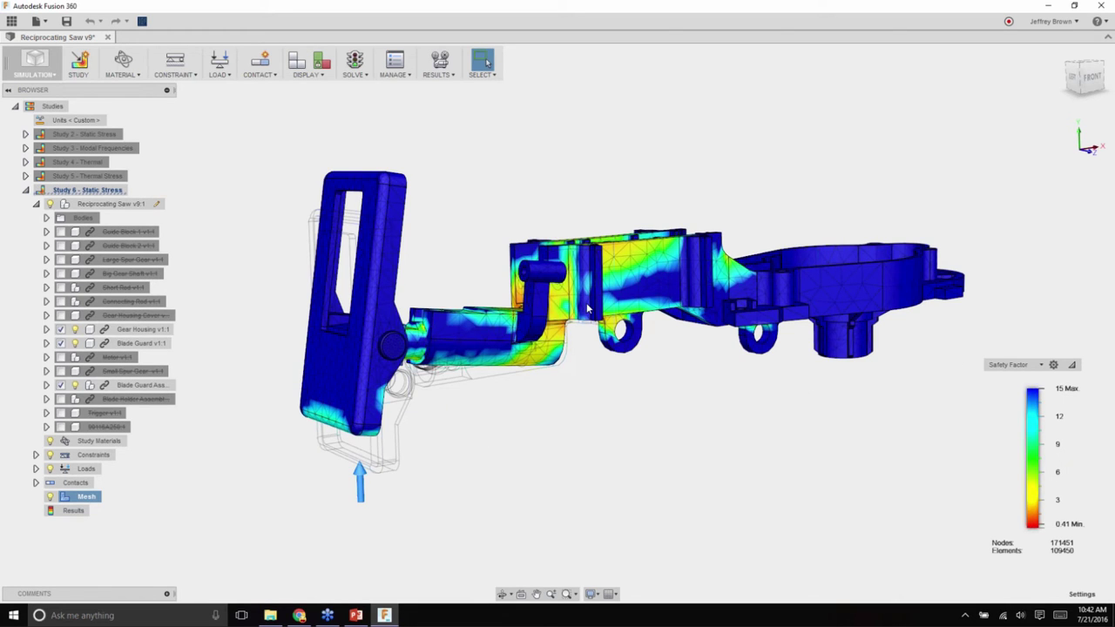
# - Check the result type list, then drag the Safety Factor legend threshold down to about 2.88
pyautogui.keyDown('shift'); pyautogui.moveTo(597, 310); pyautogui.dragTo(607, 313, button='middle'); pyautogui.keyUp('shift')
pyautogui.scroll(3, 832, 423)
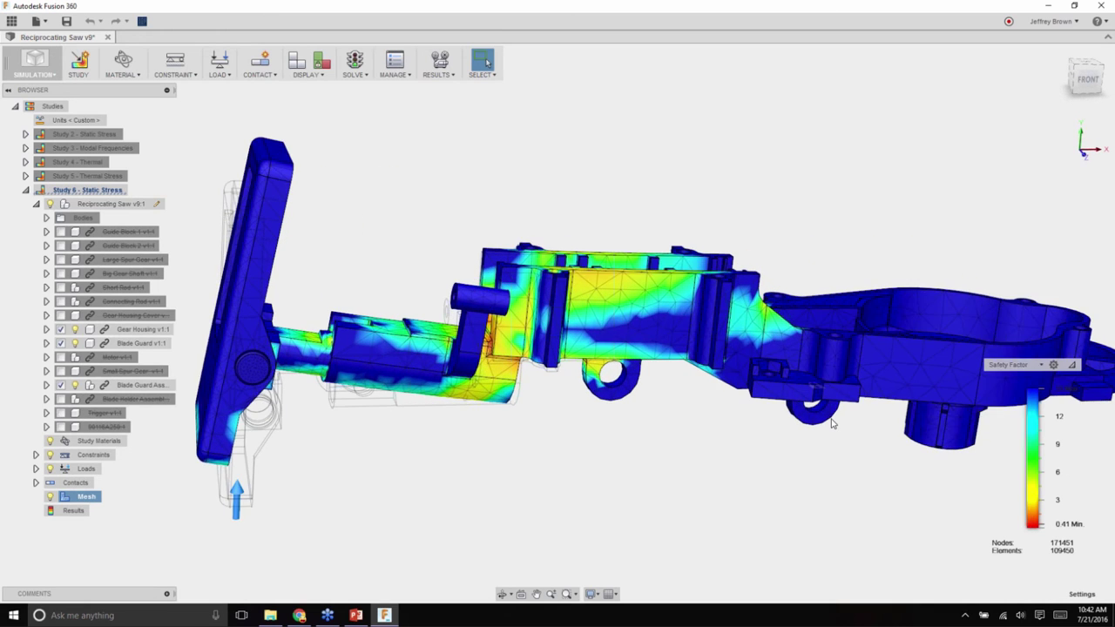
pyautogui.scroll(-1, 831, 422)
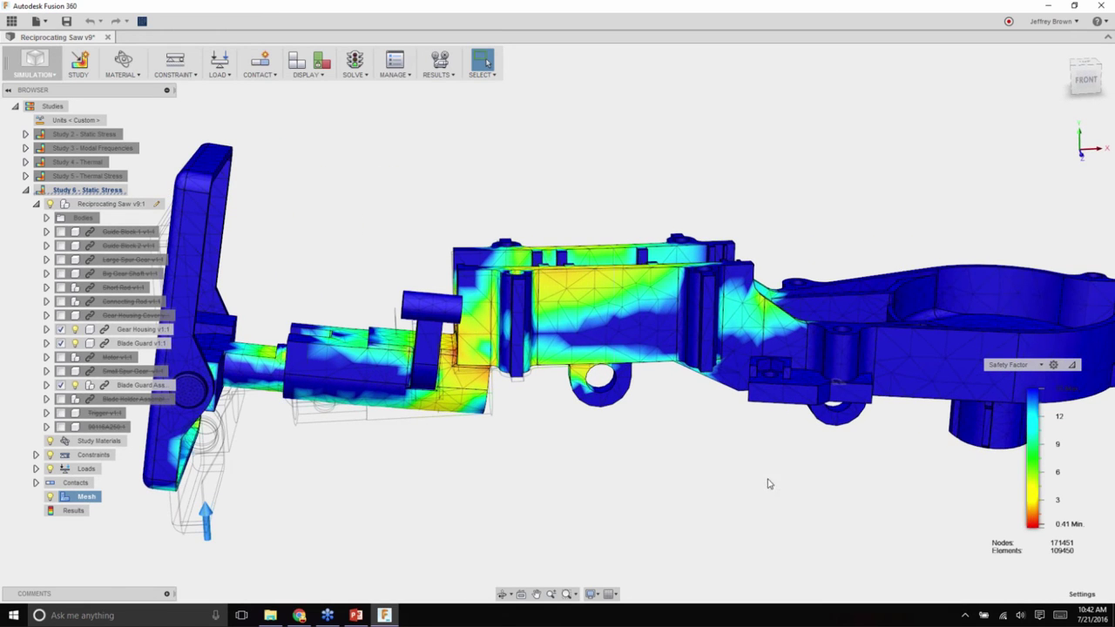
pyautogui.click(1044, 367)
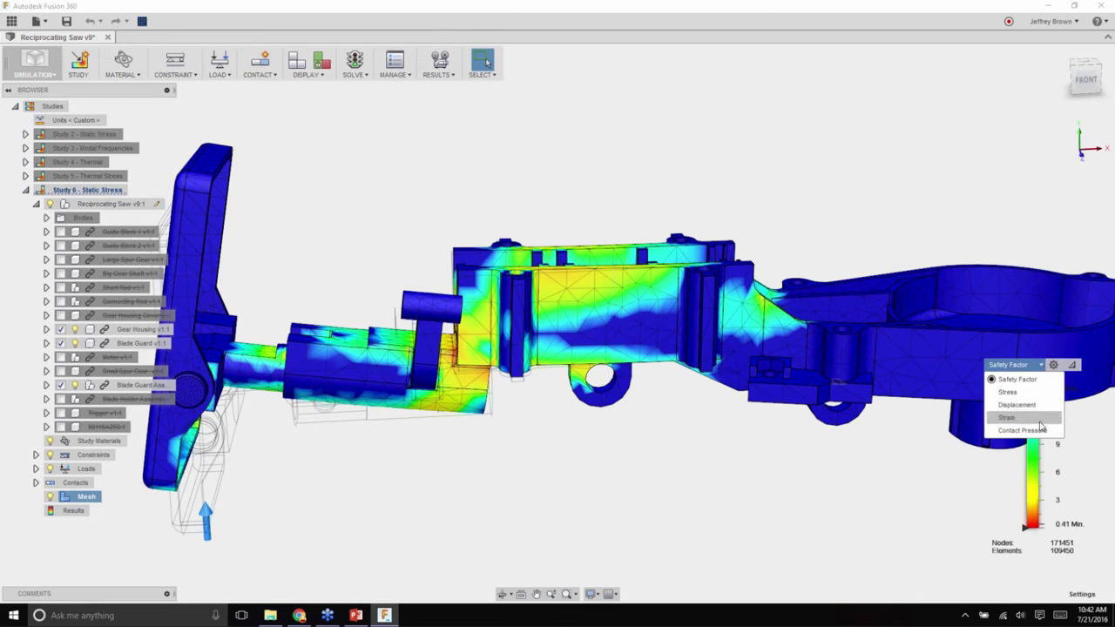
pyautogui.click(939, 480)
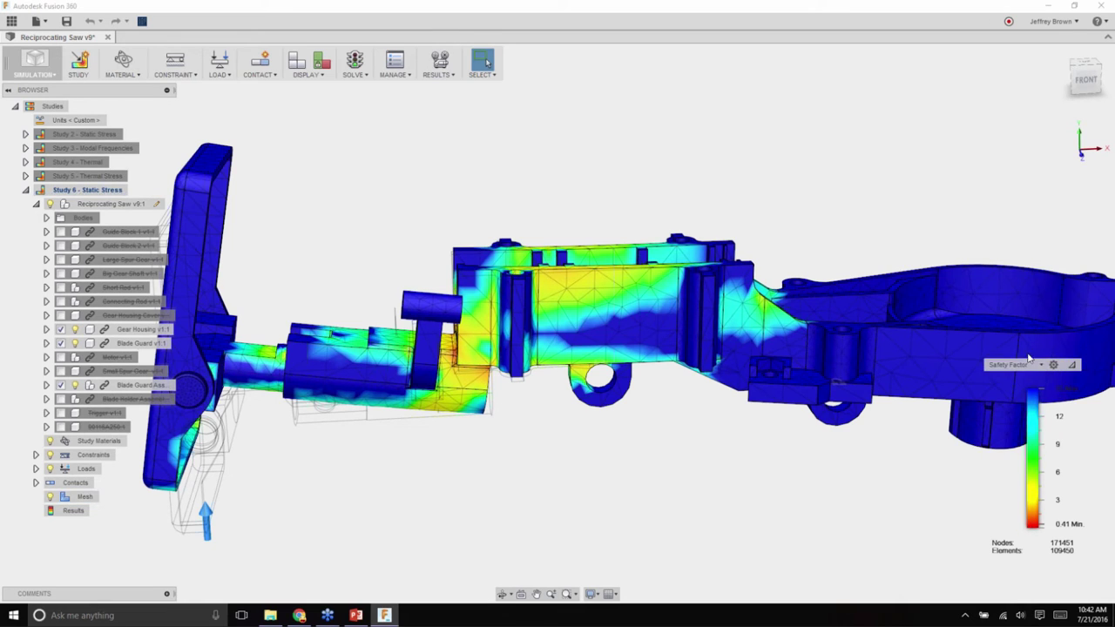
pyautogui.keyDown('shift'); pyautogui.moveTo(963, 456); pyautogui.dragTo(897, 444, button='middle'); pyautogui.keyUp('shift')
pyautogui.moveTo(1047, 429); pyautogui.dragTo(1046, 500)
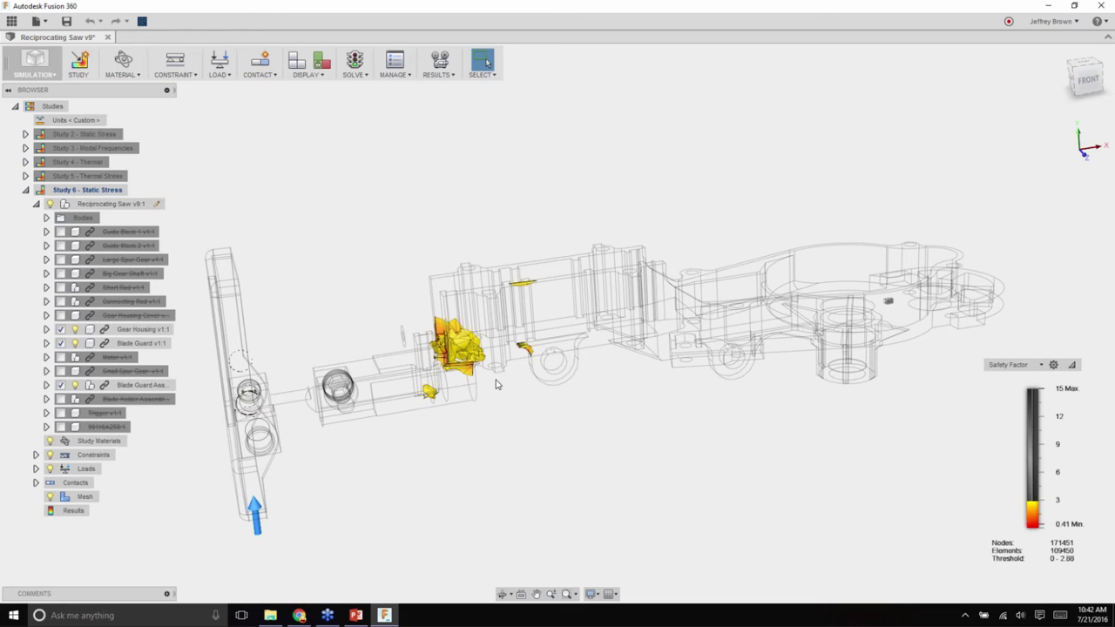
# - Zoom toward the yellow low-safety spots, then raise the legend threshold back to the top
pyautogui.scroll(3, 497, 390)
pyautogui.keyDown('shift'); pyautogui.moveTo(497, 390); pyautogui.dragTo(442, 381, button='middle'); pyautogui.keyUp('shift')
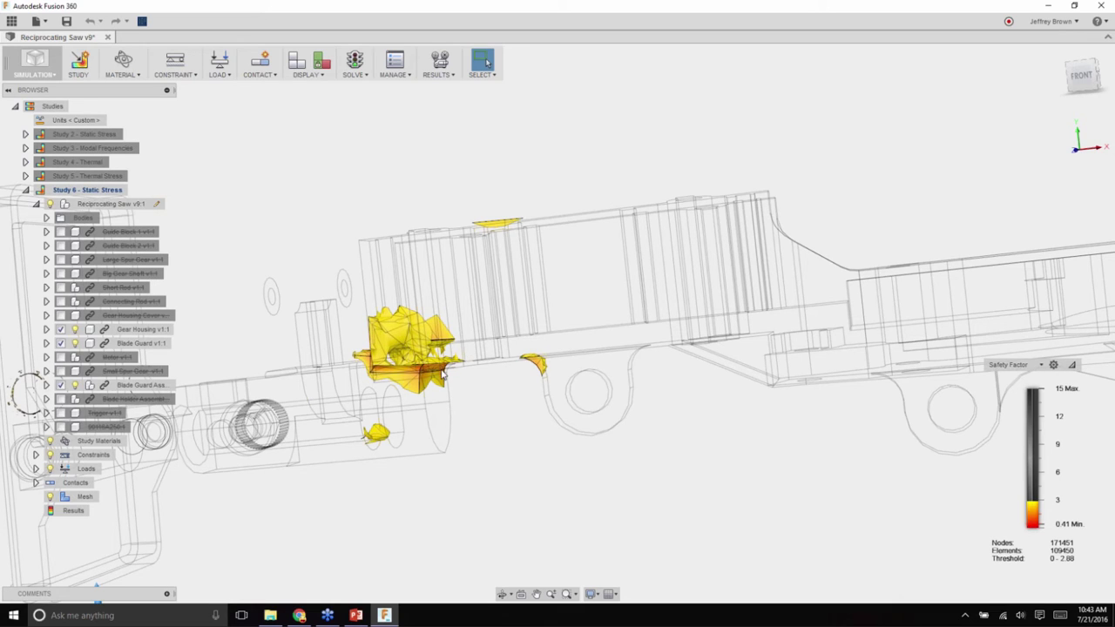
pyautogui.moveTo(1051, 502)
pyautogui.moveTo(1044, 494); pyautogui.dragTo(1032, 388)
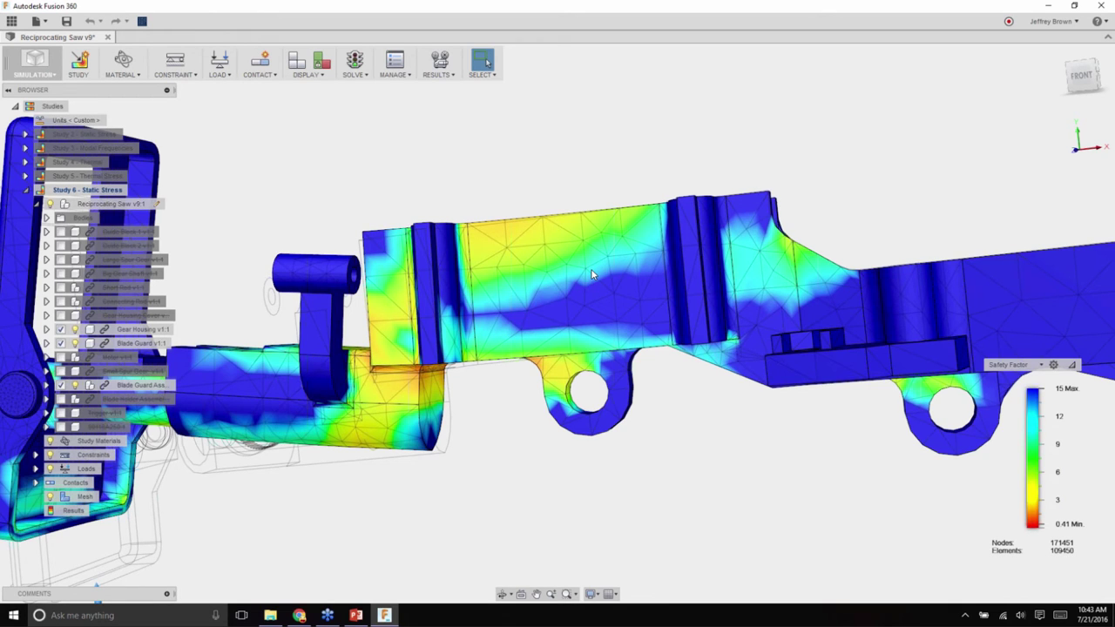
# - Orbit the saw, collapse Study 6, and bring up Study 3's Mode 1 displacement at 444.2 Hz
pyautogui.keyDown('shift'); pyautogui.moveTo(592, 275); pyautogui.dragTo(644, 268, button='middle'); pyautogui.keyUp('shift')
pyautogui.click(25, 190)
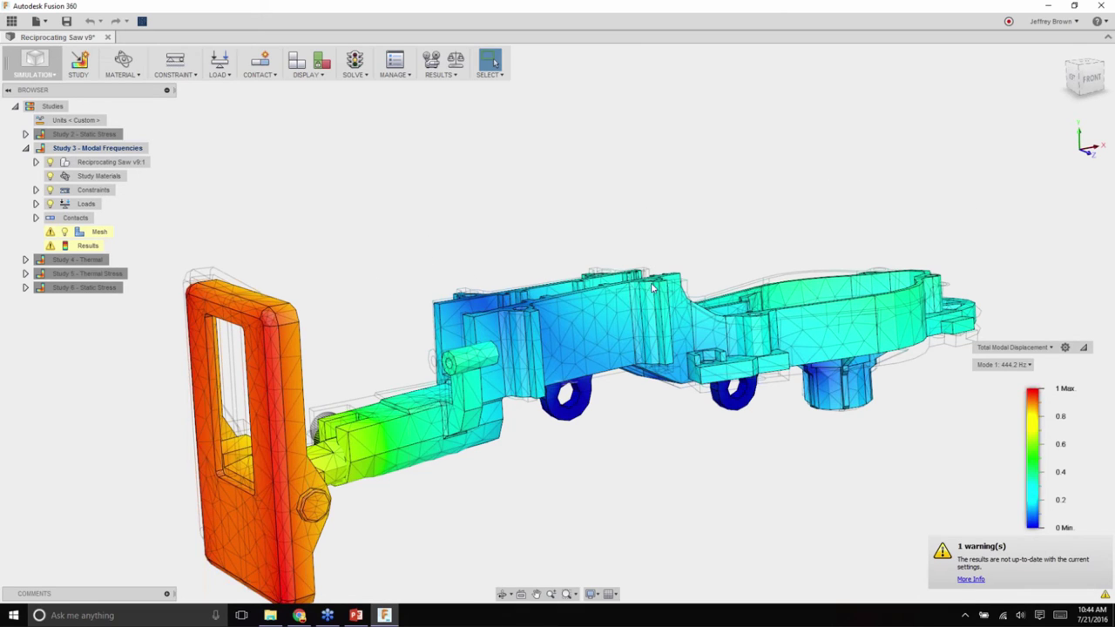
# - Check the Mode list under Total Modal Displacement, keep Mode 1, and activate Study 4 - Thermal
pyautogui.click(1029, 365)
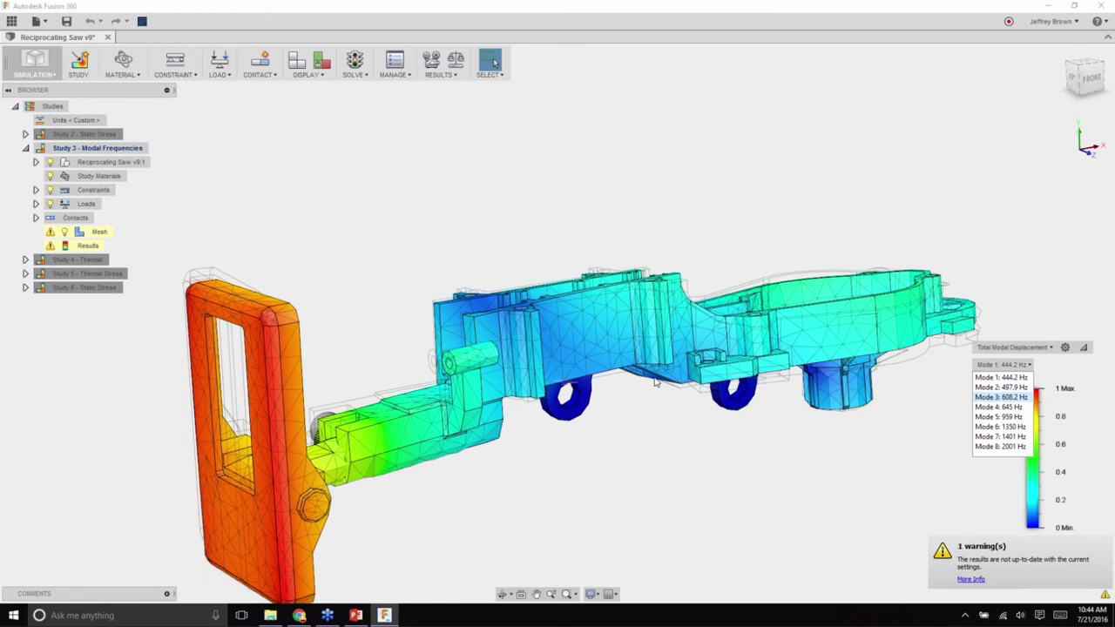
pyautogui.click(952, 405)
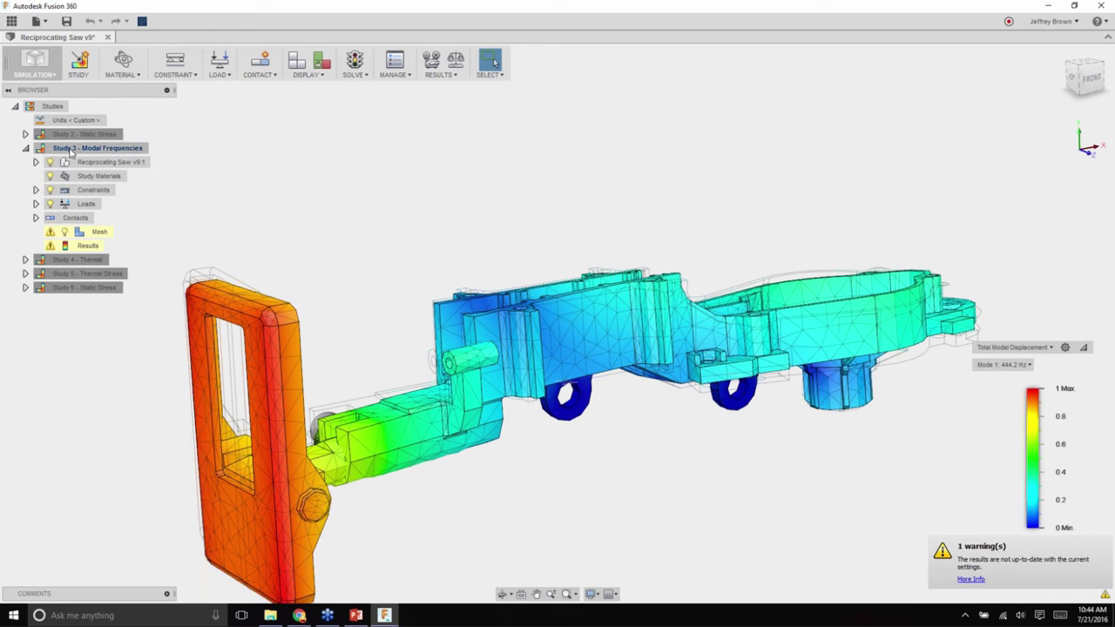
pyautogui.doubleClick(87, 261)
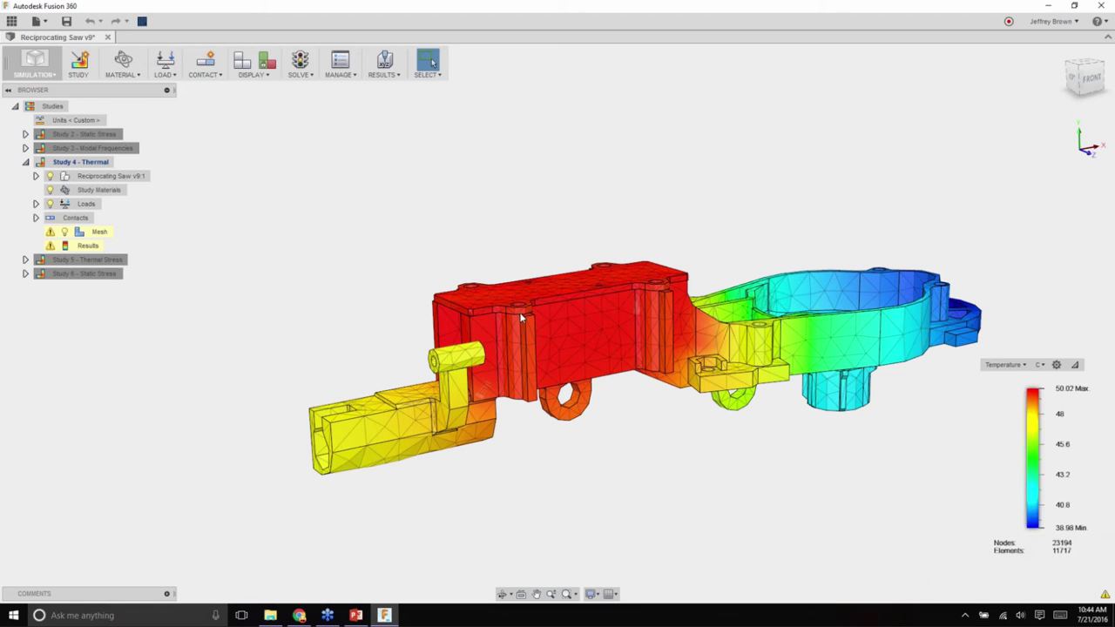
# - Inspect the 38.98–50.02 °C thermal plot from several angles, then activate Study 5 - Thermal Stress
pyautogui.scroll(-1, 477, 356)
pyautogui.keyDown('shift'); pyautogui.moveTo(477, 356); pyautogui.dragTo(477, 355, button='middle'); pyautogui.keyUp('shift')
pyautogui.scroll(2, 477, 355)
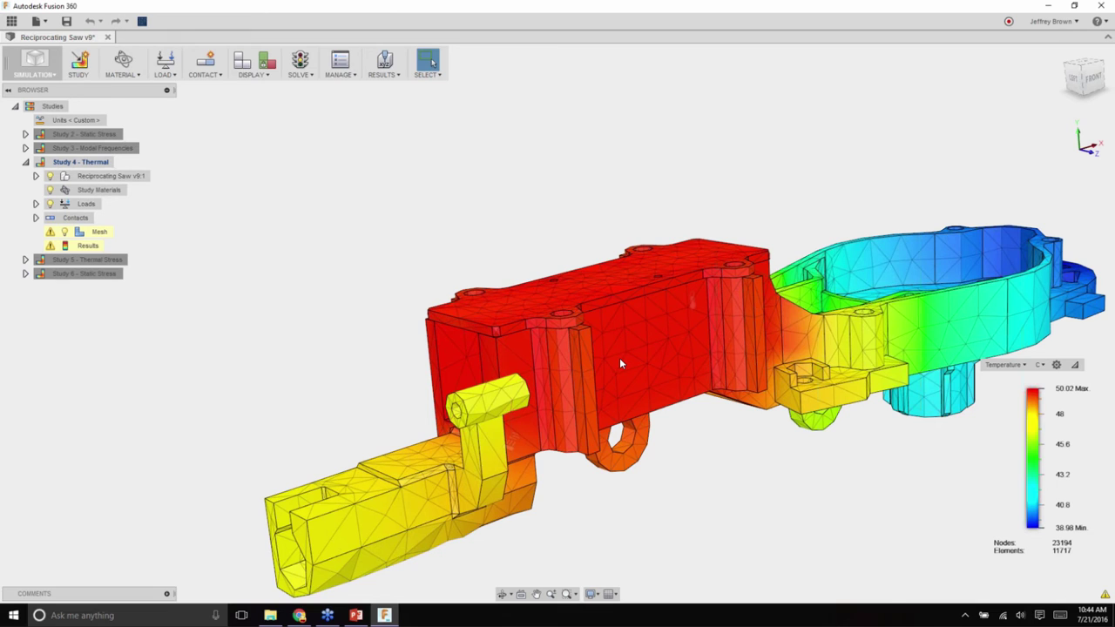
pyautogui.keyDown('shift'); pyautogui.moveTo(620, 362); pyautogui.dragTo(569, 407, button='middle'); pyautogui.keyUp('shift')
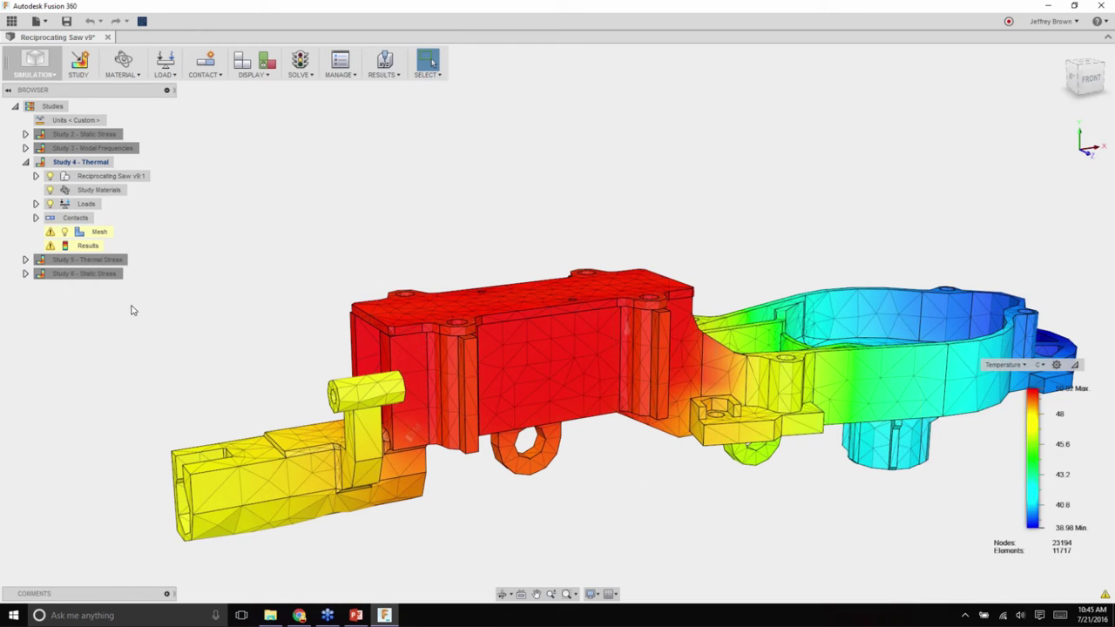
pyautogui.doubleClick(97, 261)
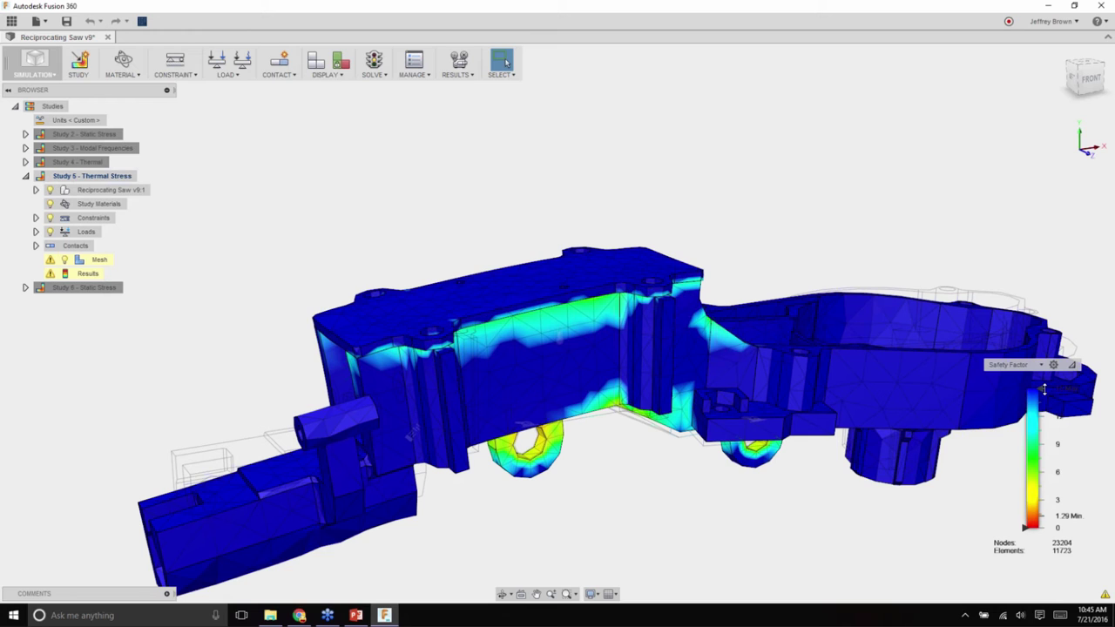
# - Lower the Safety Factor threshold to about 4, then raise it to 12.63
pyautogui.moveTo(1043, 389); pyautogui.dragTo(1062, 508)
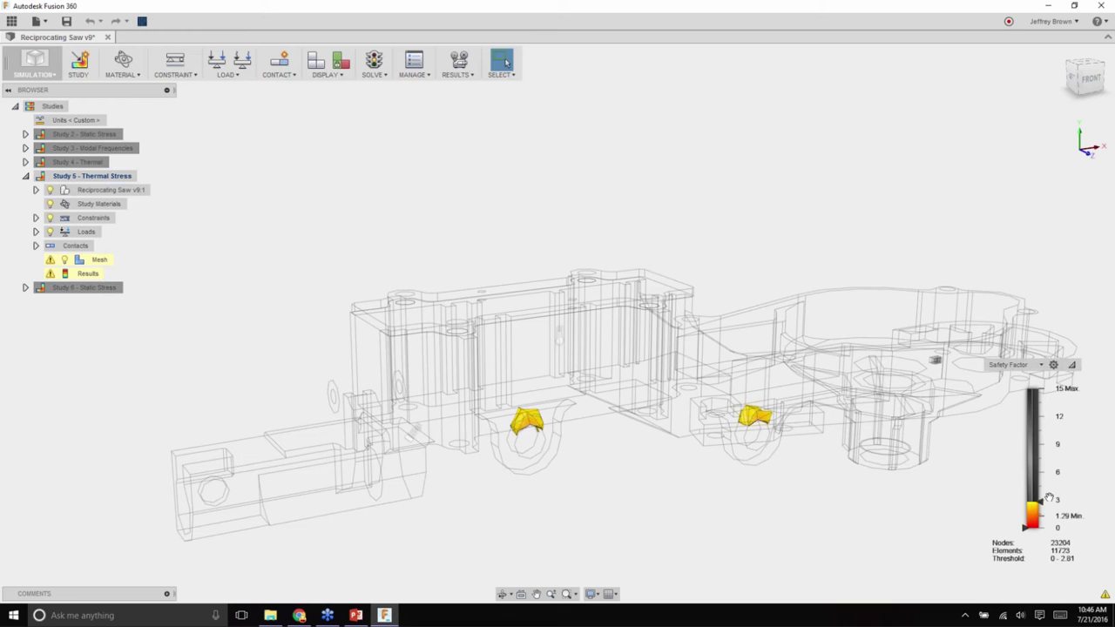
pyautogui.moveTo(1042, 503); pyautogui.dragTo(1043, 410)
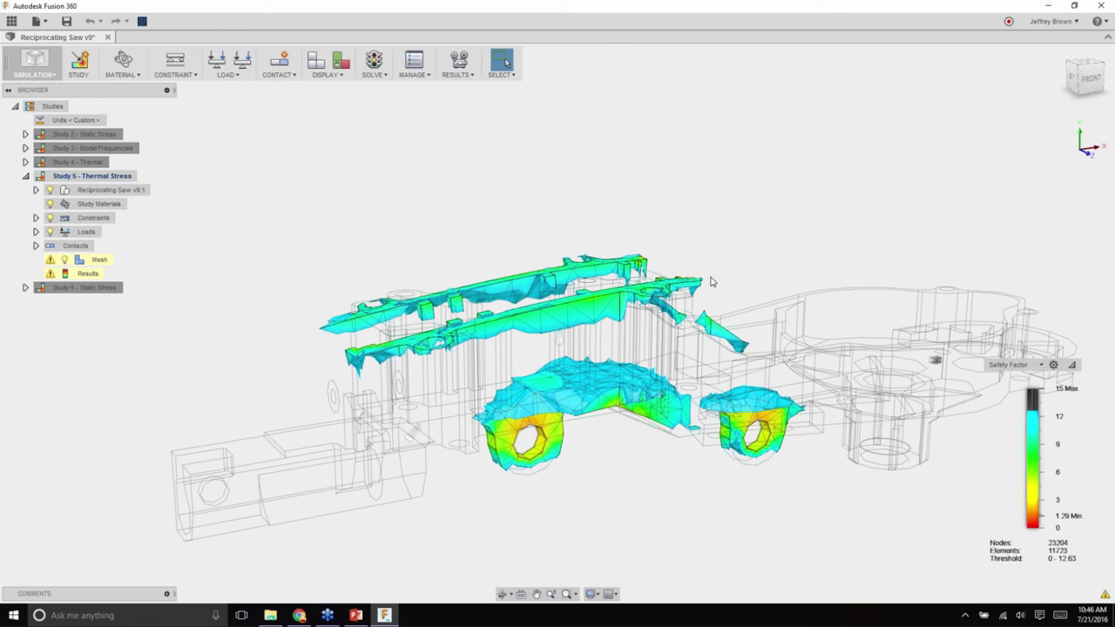
# - Switch from the Simulation workspace back to the Model workspace
pyautogui.click(36, 78)
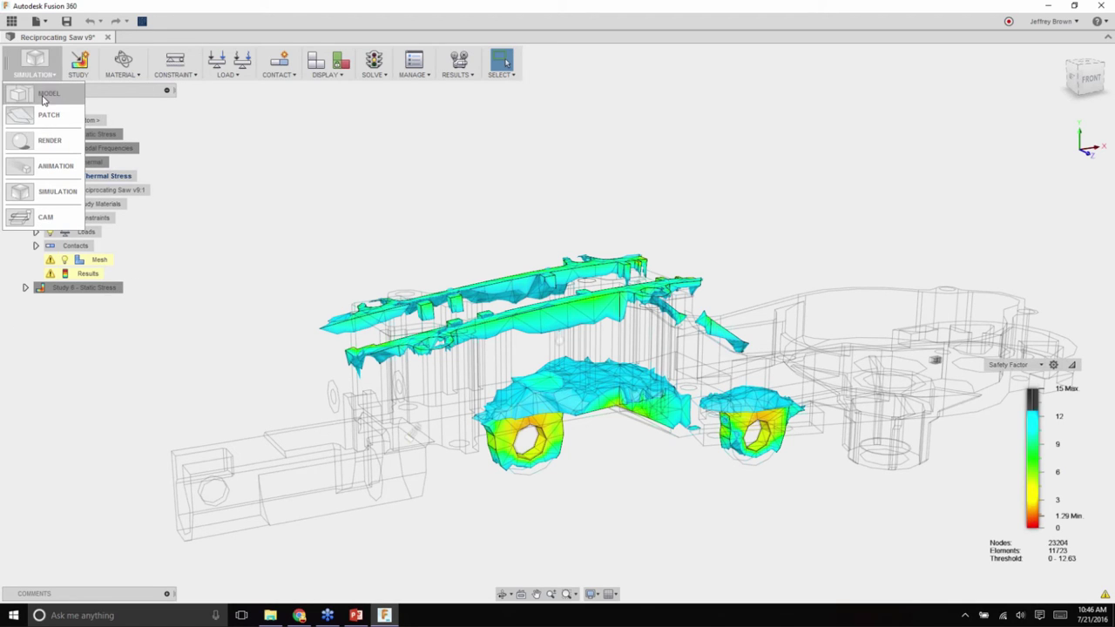
pyautogui.click(49, 101)
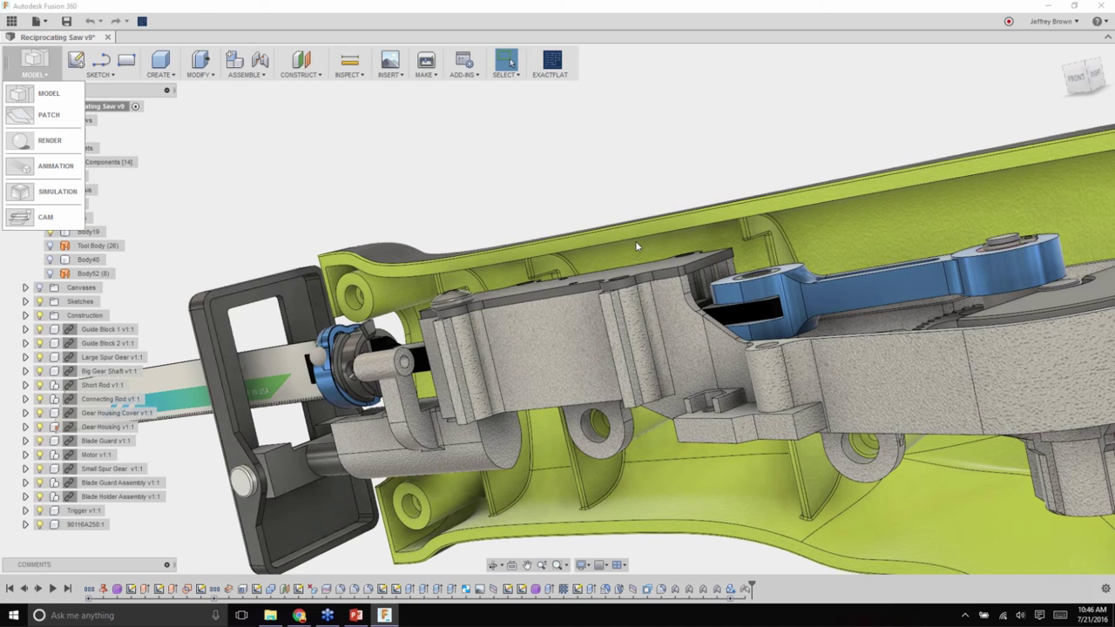
pyautogui.press('Escape')
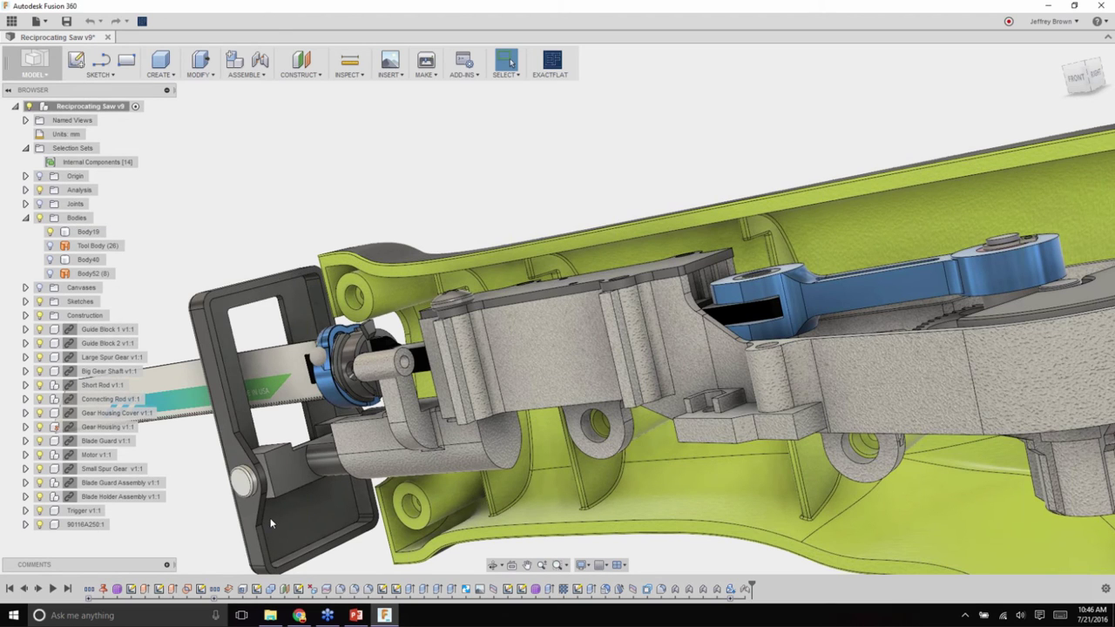
# - Find Reciprocating Saw in the Data Panel, open its A360 details page, and maximize the browser
pyautogui.click(12, 22)
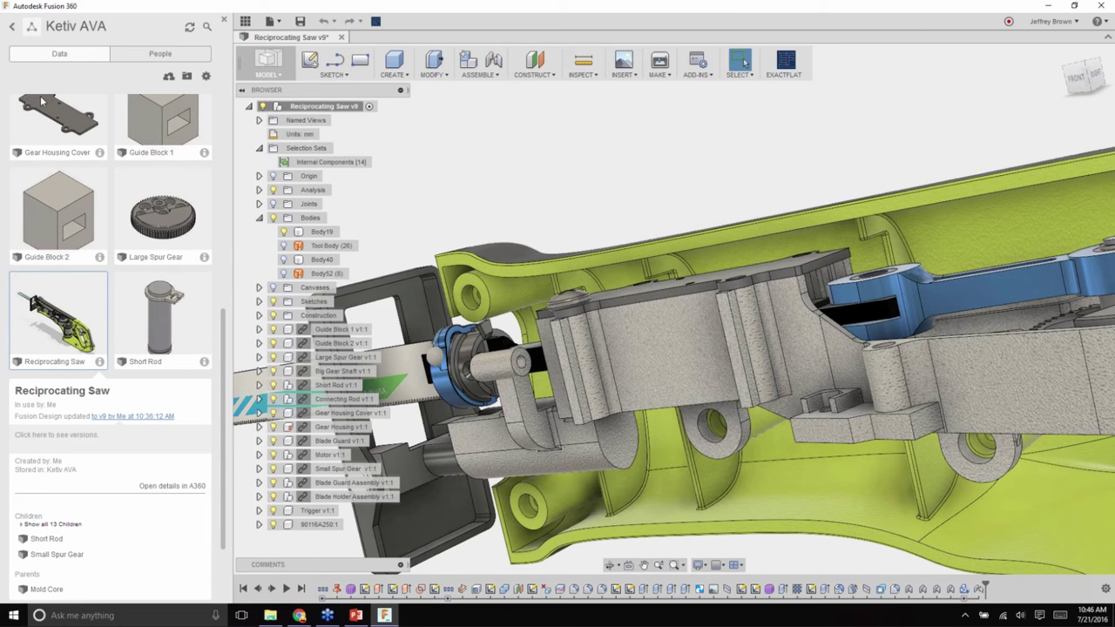
pyautogui.scroll(3, 105, 335)
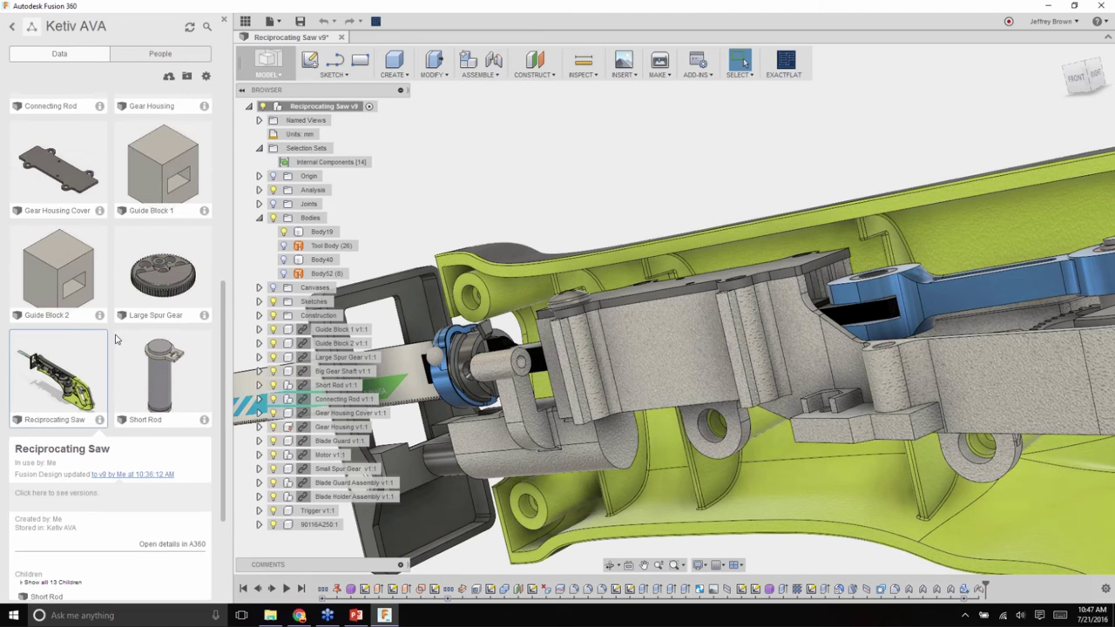
pyautogui.scroll(-3, 115, 336)
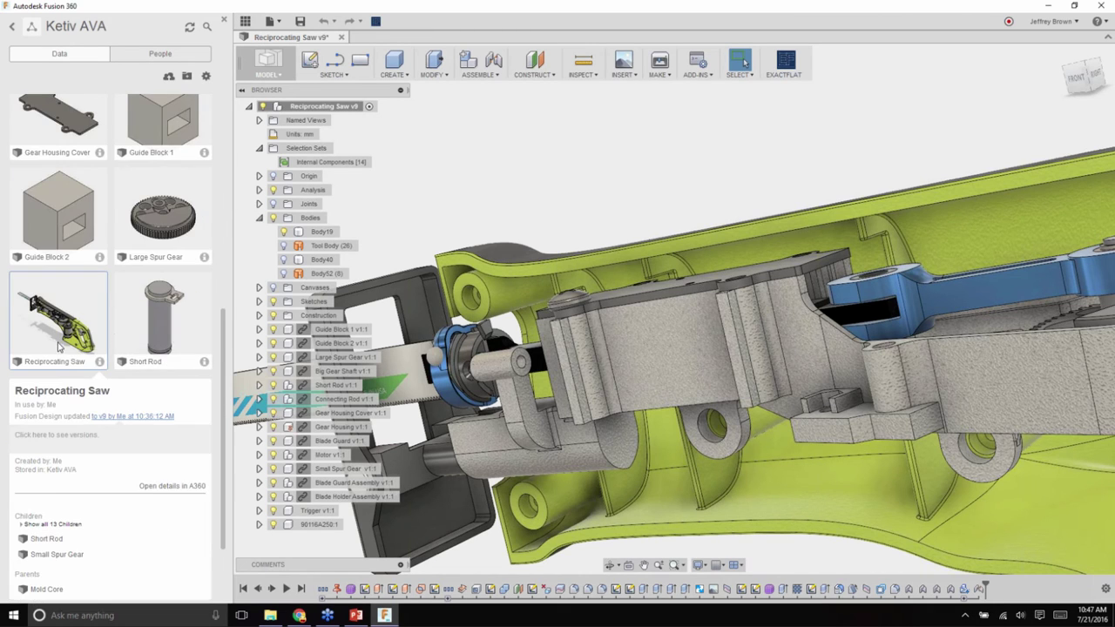
pyautogui.scroll(-2, 123, 394)
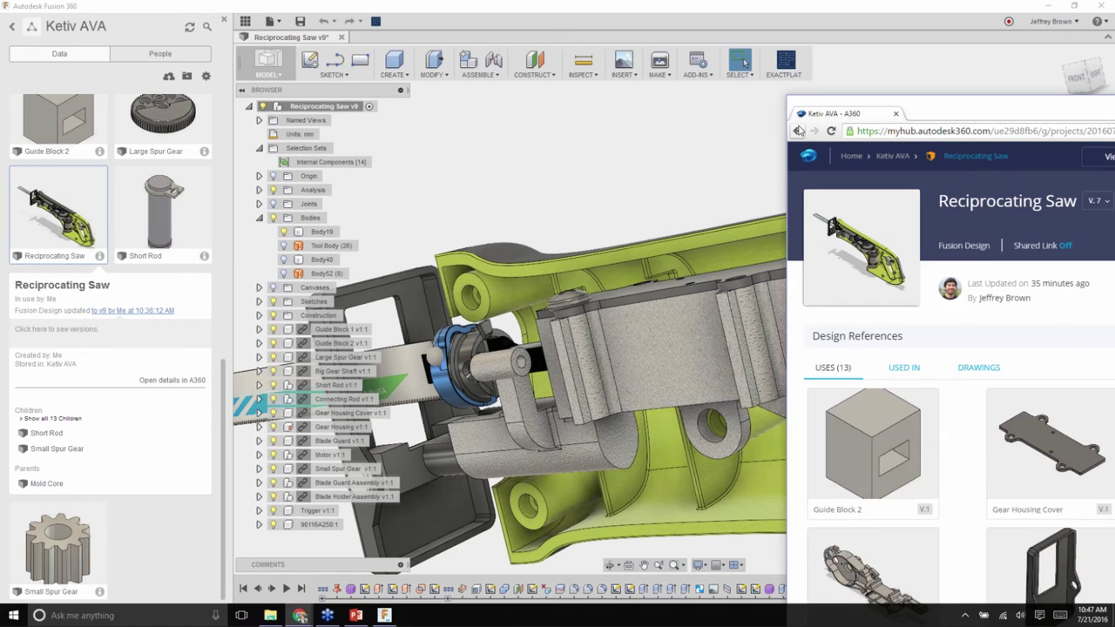
pyautogui.press('super+Up')
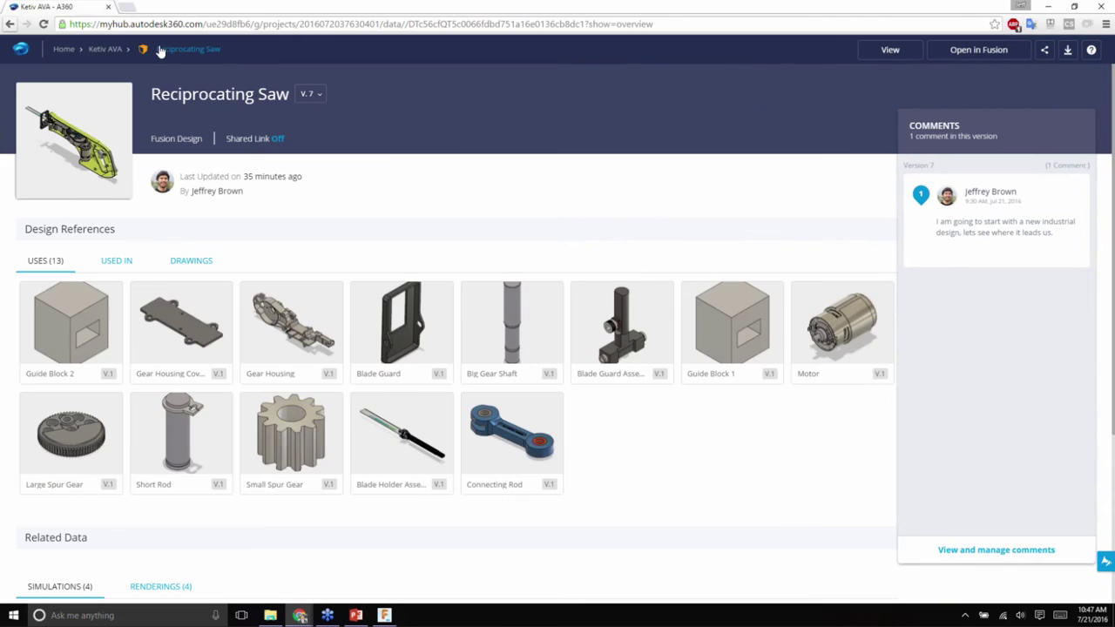
# - Reload the A360 page and check which designs use the saw and its drawings
pyautogui.click(44, 25)
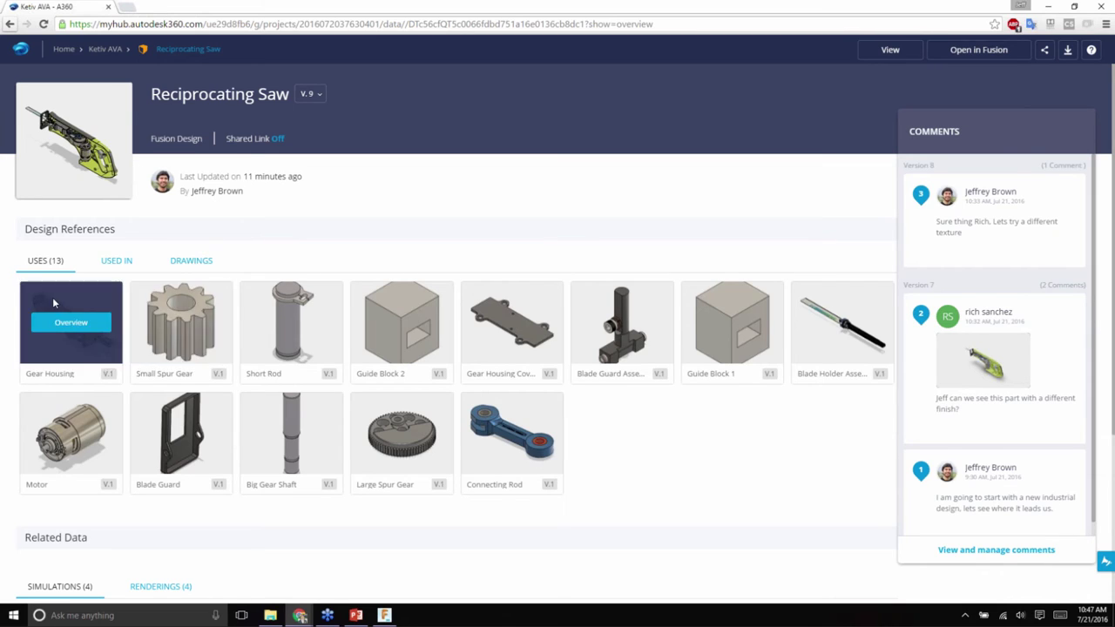
pyautogui.moveTo(166, 307)
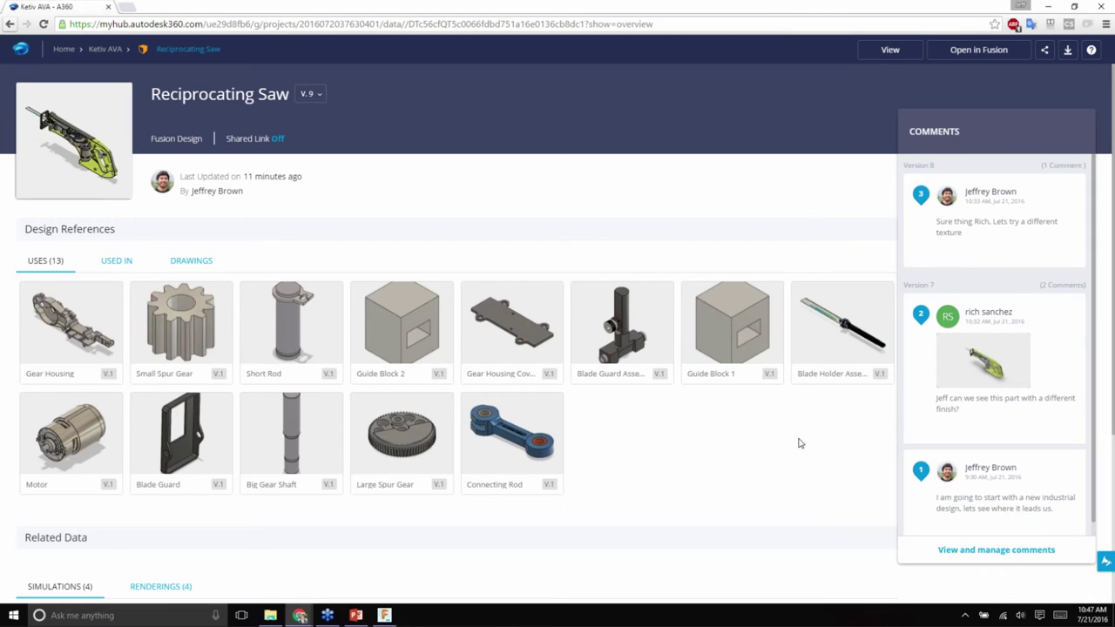
pyautogui.click(128, 261)
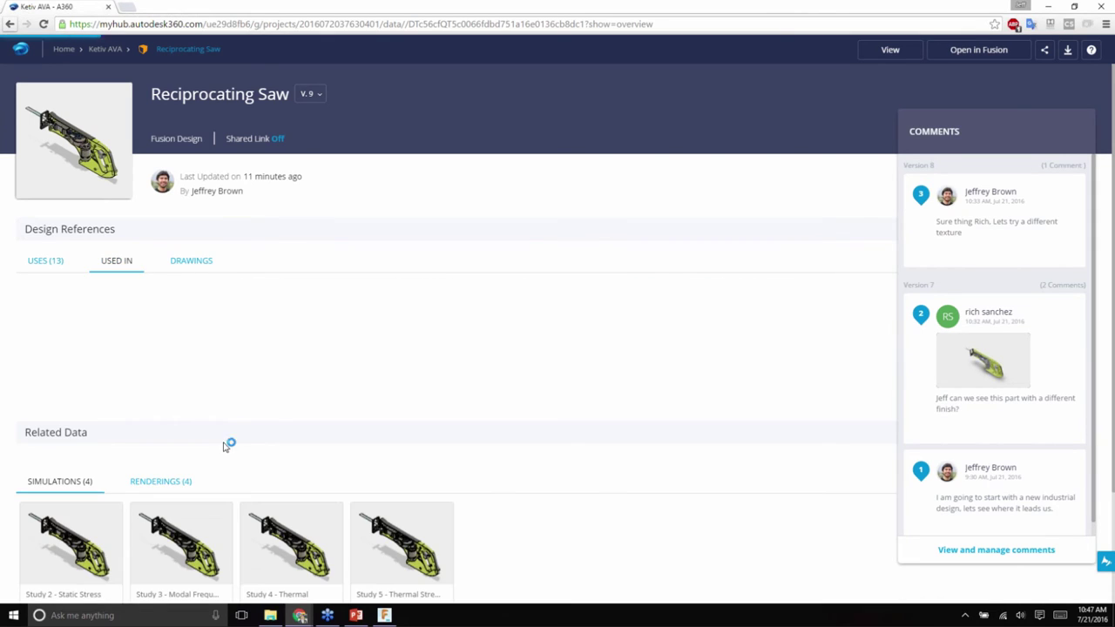
pyautogui.moveTo(104, 352)
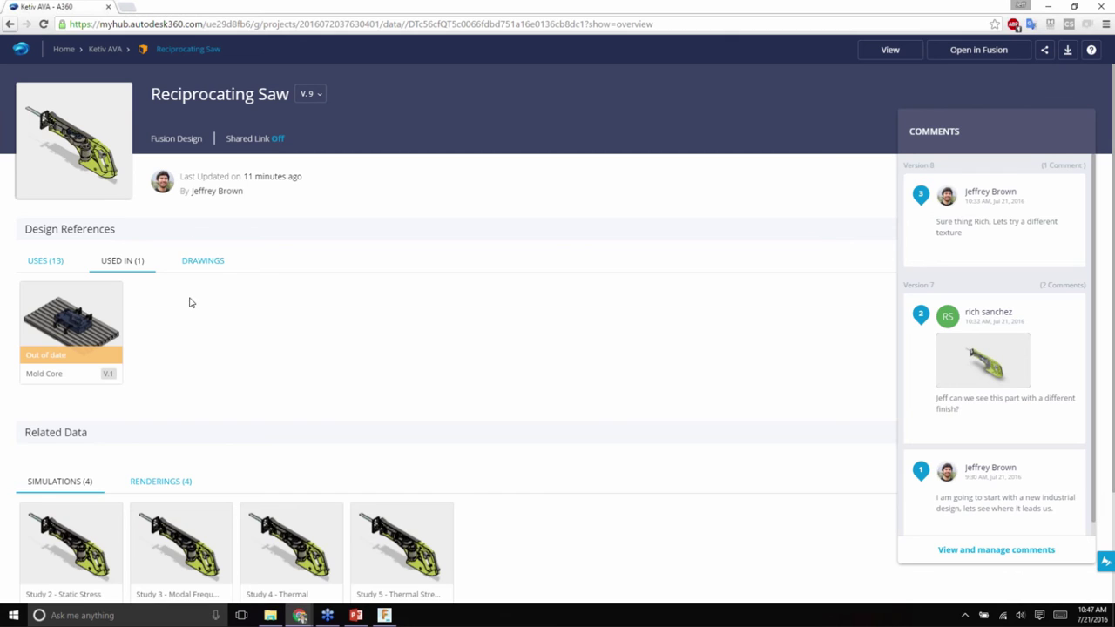
pyautogui.click(210, 261)
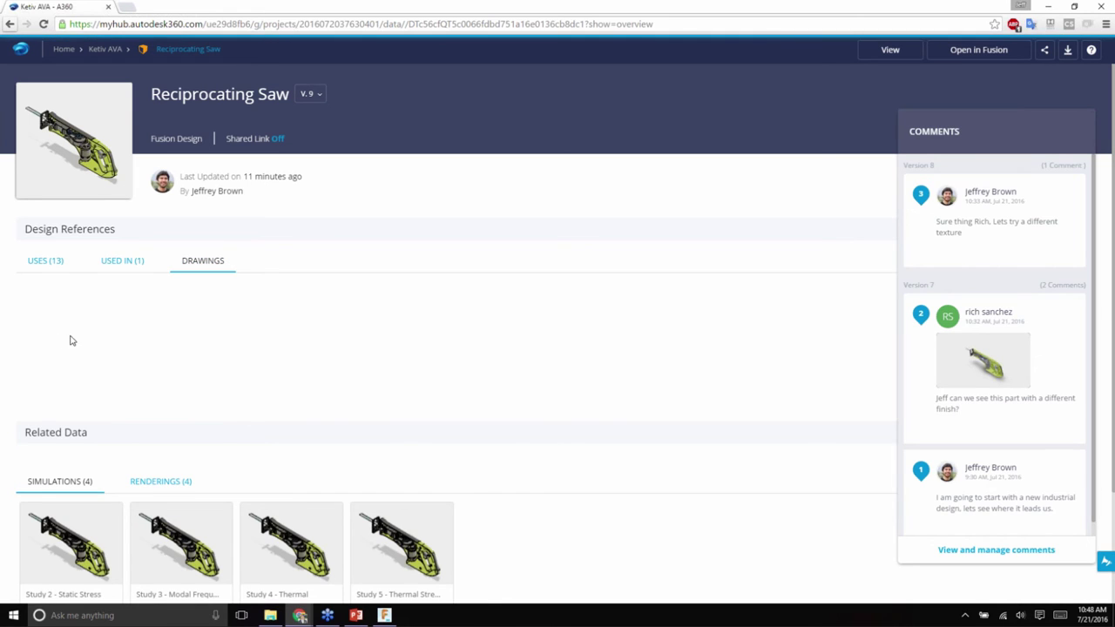
# - Browse the four renderings and the simulation studies, then list the 13 parts the design uses
pyautogui.scroll(-2, 261, 400)
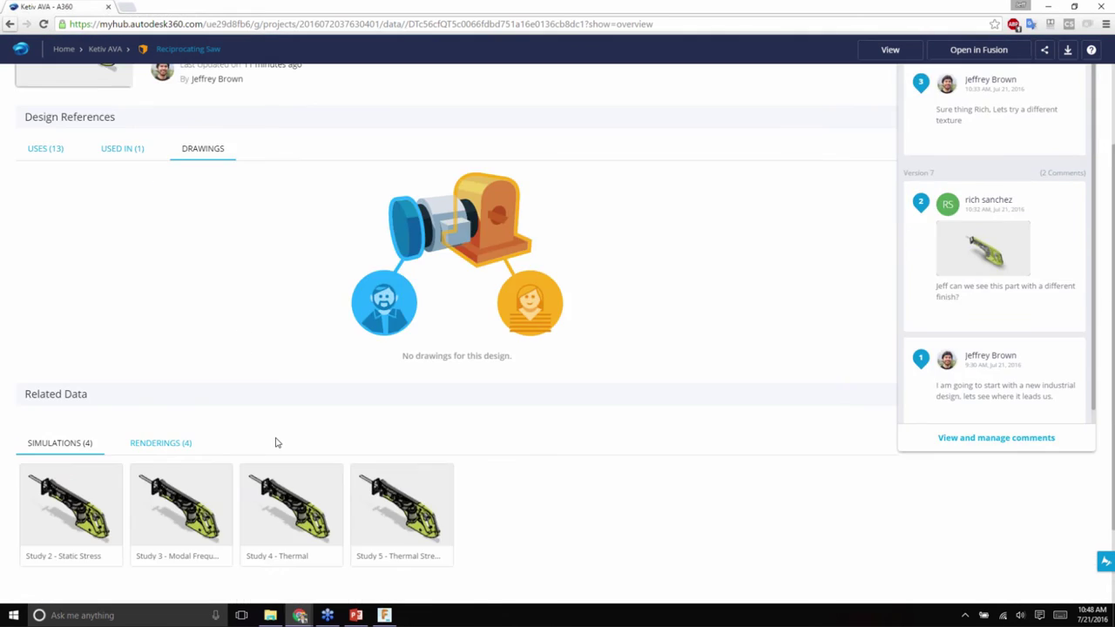
pyautogui.scroll(-1, 274, 445)
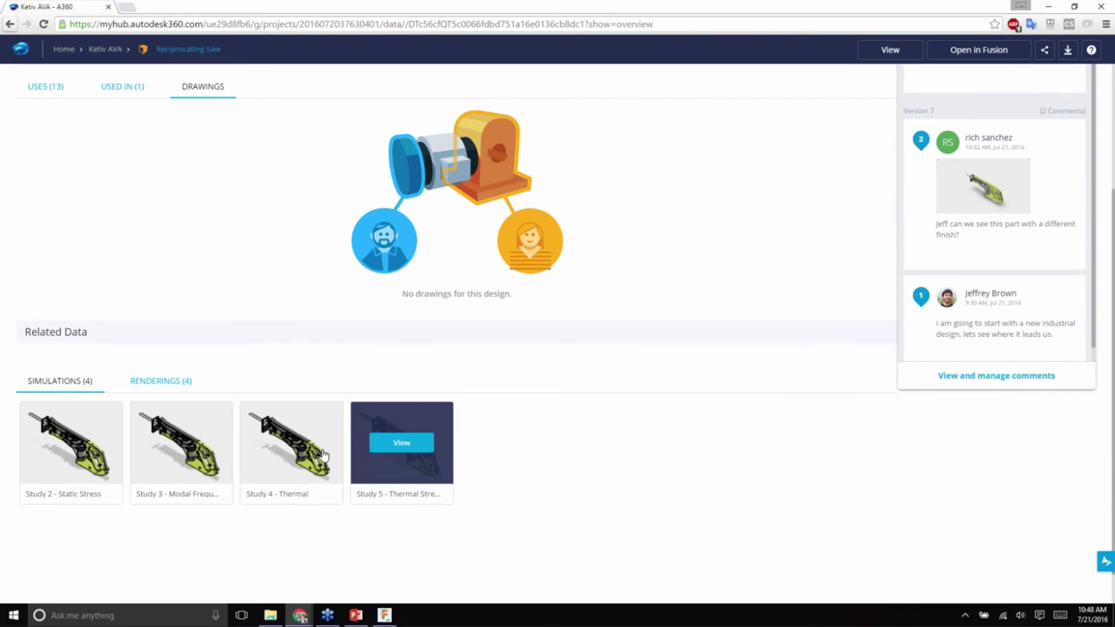
pyautogui.click(160, 382)
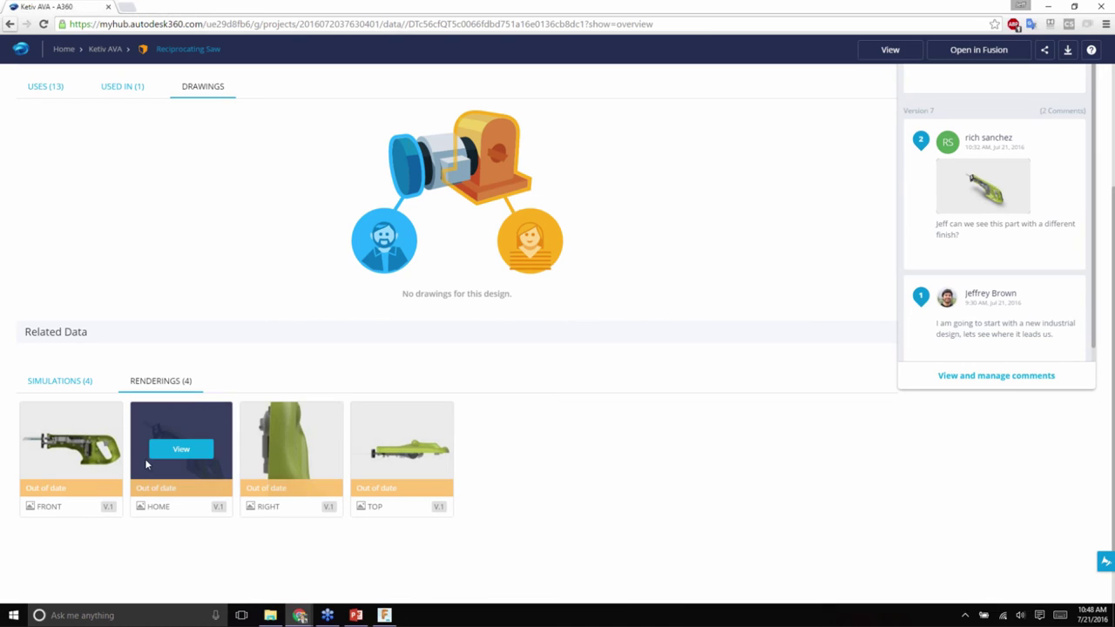
pyautogui.click(86, 383)
pyautogui.scroll(3, 82, 425)
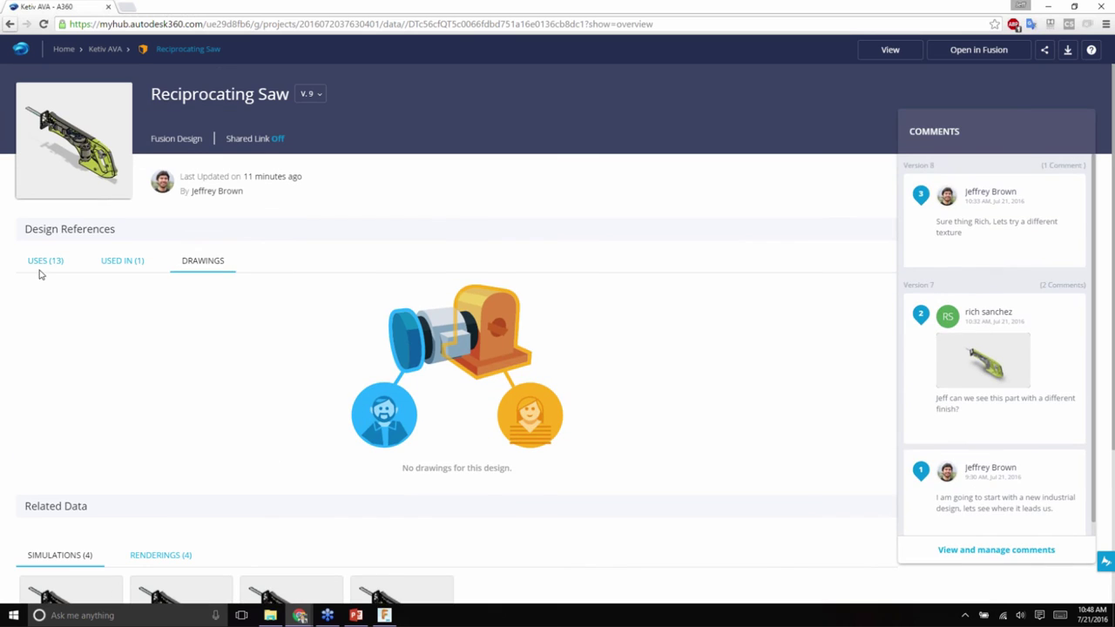
pyautogui.click(47, 265)
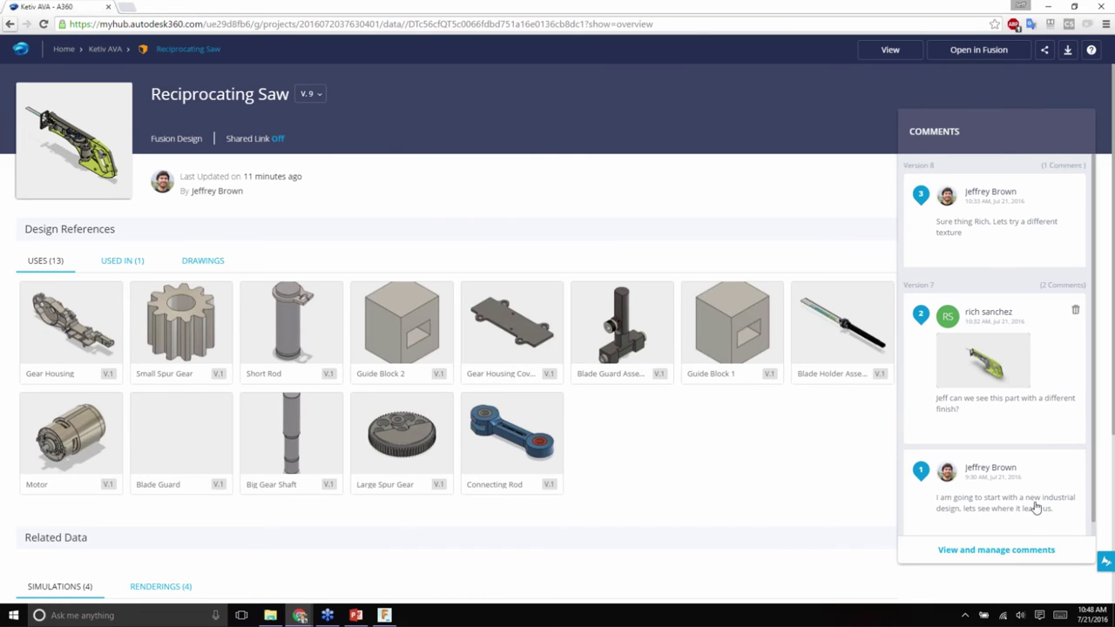
pyautogui.scroll(-1, 1019, 509)
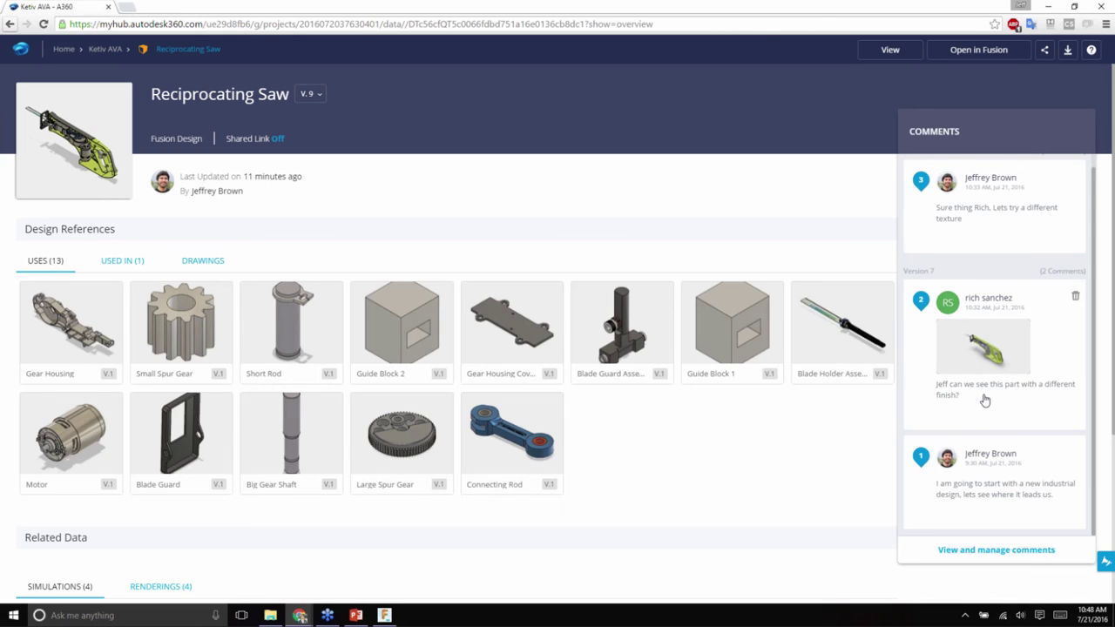
pyautogui.scroll(1, 1021, 396)
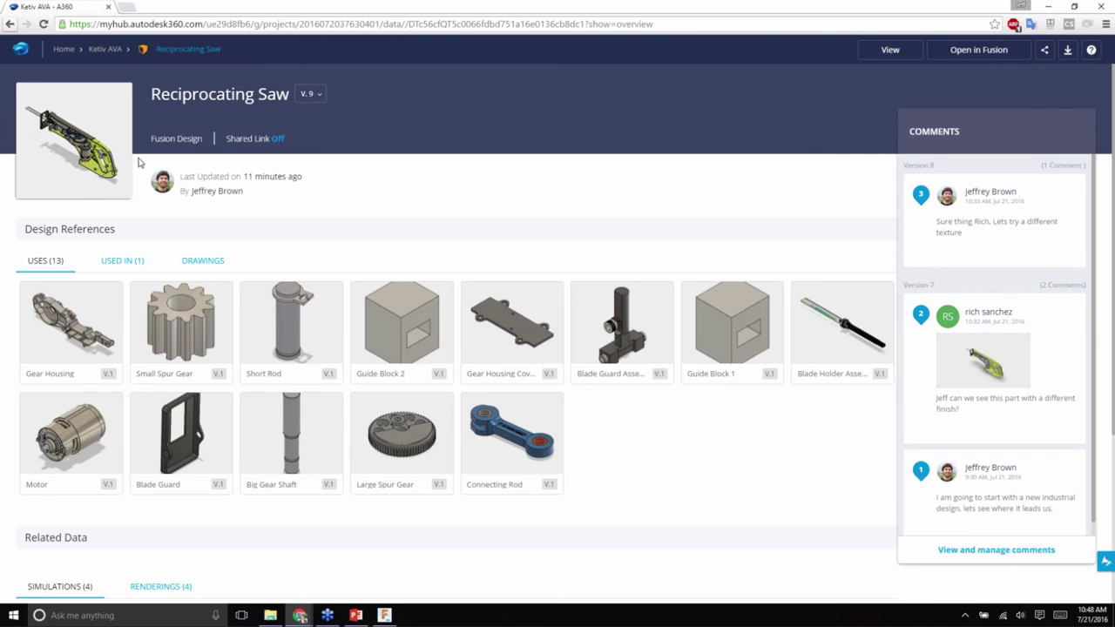
# - Load Reciprocating Saw v9 in the A360 3D viewer and orbit to view its housing from both sides
pyautogui.click(892, 52)
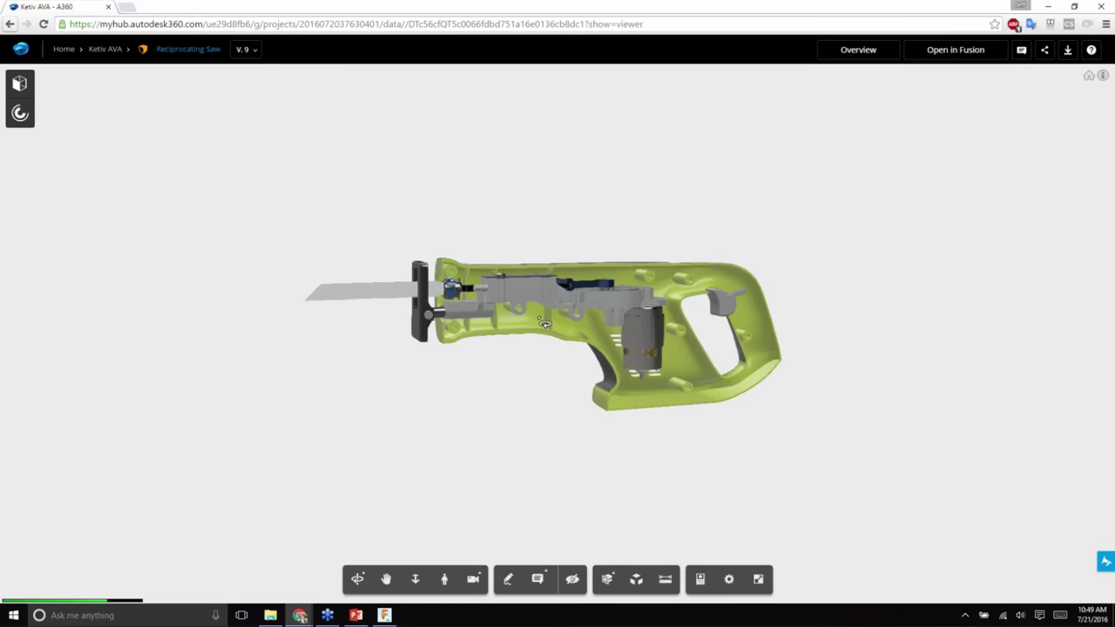
pyautogui.moveTo(556, 358); pyautogui.dragTo(932, 414)
pyautogui.moveTo(778, 415)
pyautogui.mouseDown()
pyautogui.moveTo(488, 380)
pyautogui.moveTo(766, 352)
pyautogui.moveTo(609, 375)
pyautogui.moveTo(766, 420)
pyautogui.mouseUp()
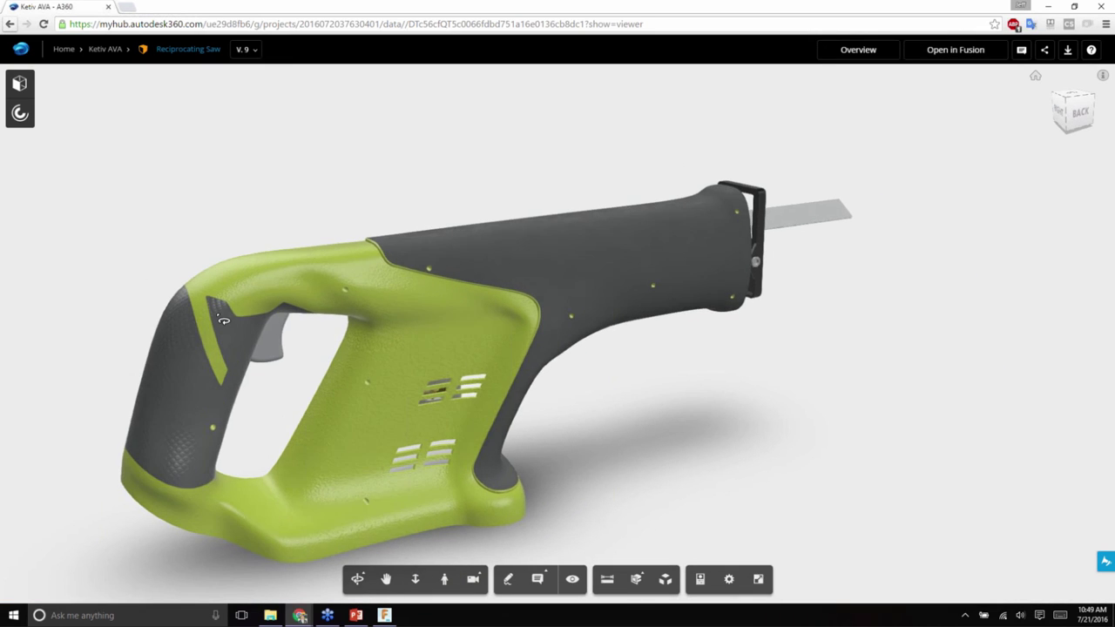
# - Circle the saw's lower housing in red and add the text note 'Looks good'
pyautogui.click(507, 580)
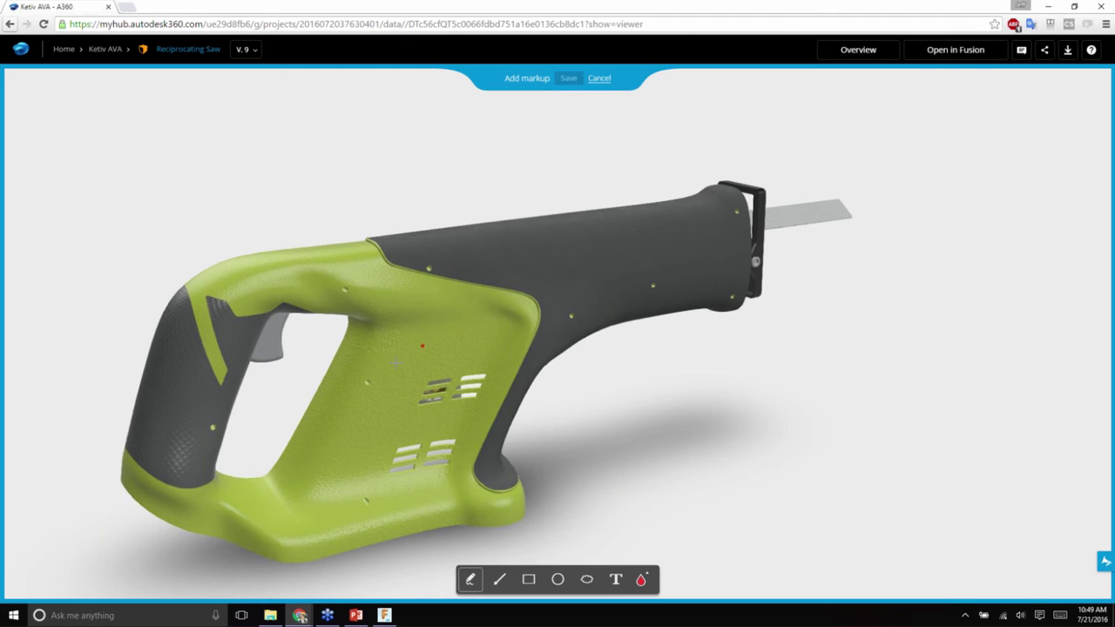
pyautogui.moveTo(416, 348)
pyautogui.mouseDown()
pyautogui.moveTo(498, 485)
pyautogui.moveTo(418, 345)
pyautogui.mouseUp()
pyautogui.click(616, 579)
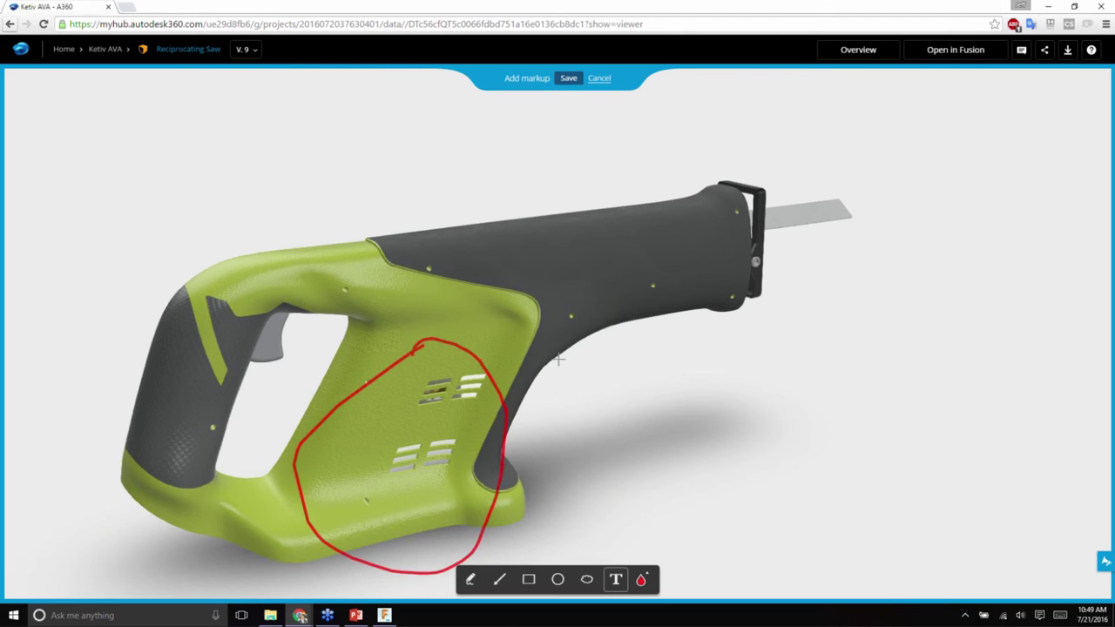
pyautogui.click(558, 358)
pyautogui.write('Looks good')
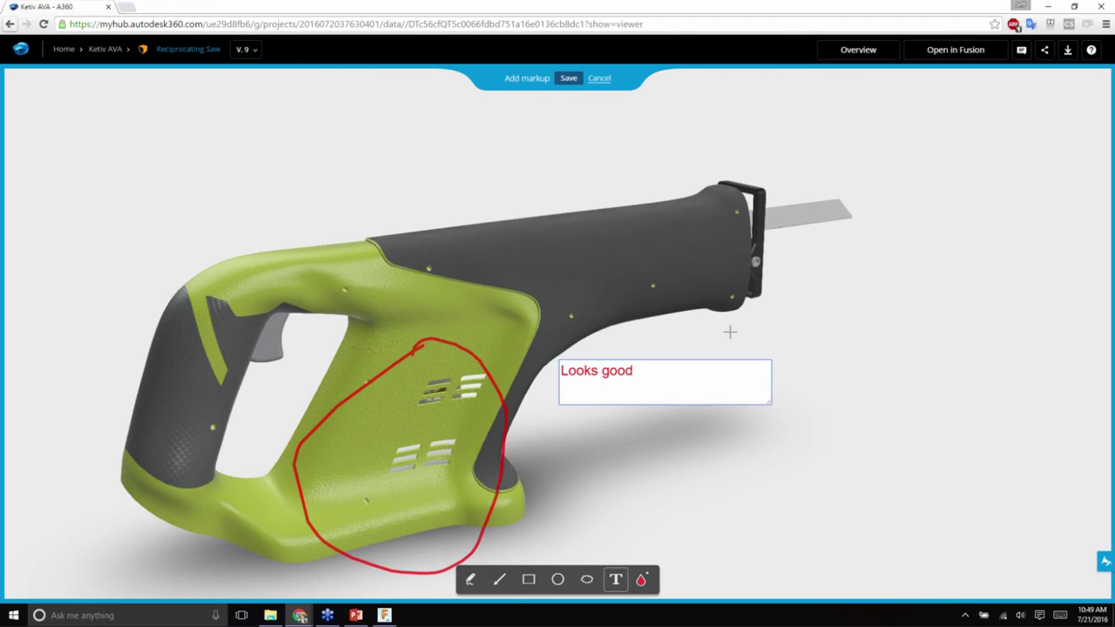
pyautogui.click(764, 318)
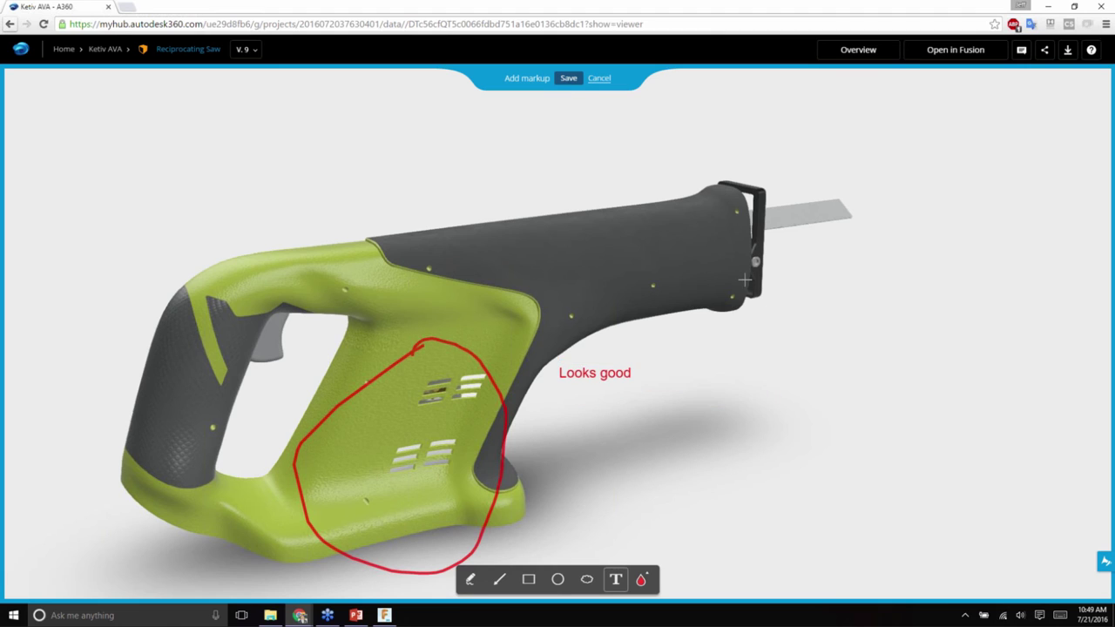
# - Save the markup as Version 9 comment 4, then bring up the sharing options
pyautogui.click(567, 82)
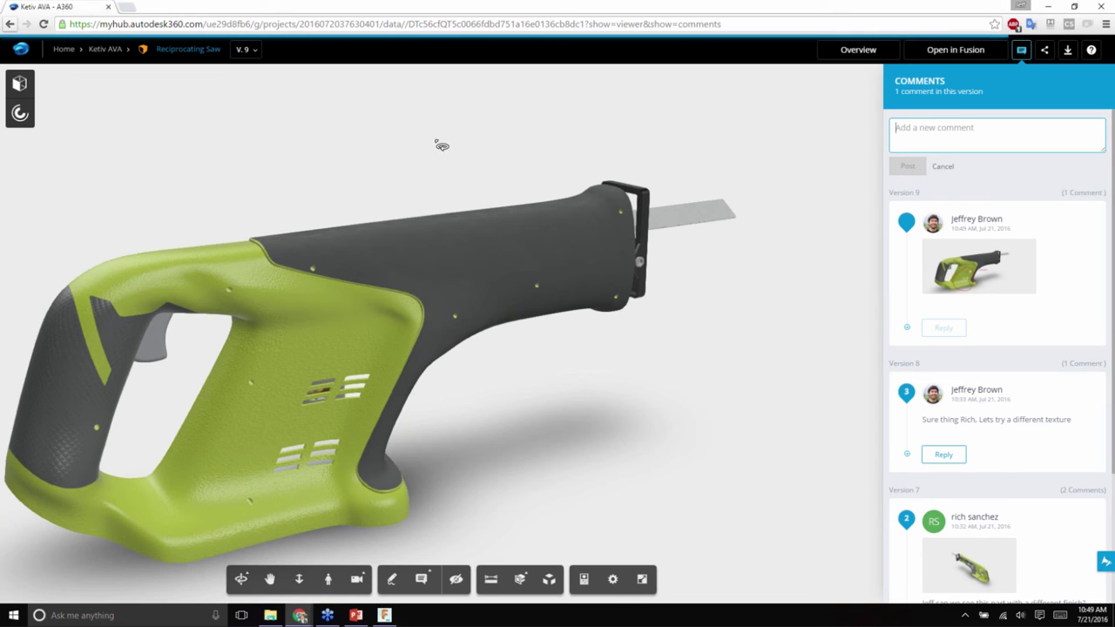
pyautogui.scroll(2, 461, 383)
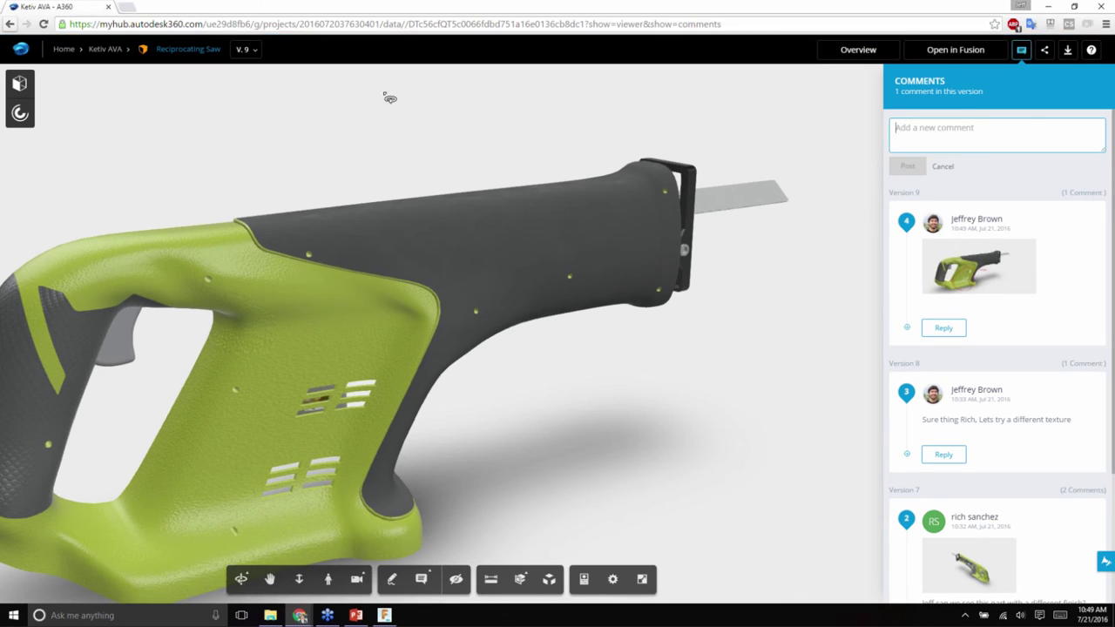
pyautogui.click(1045, 52)
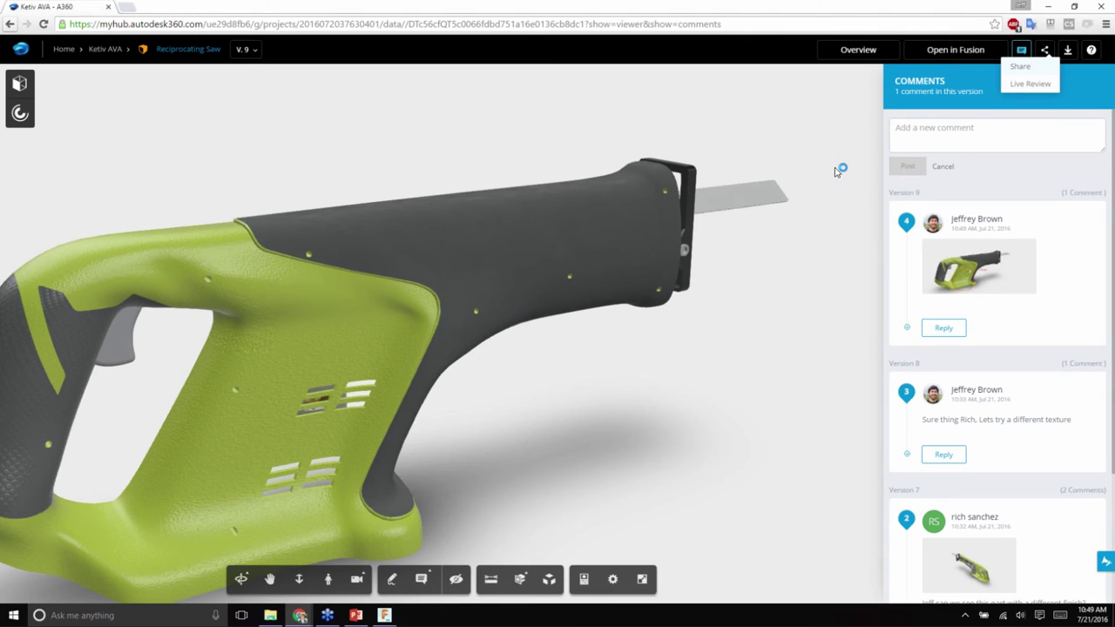
# - Turn on the public shared link for Reciprocating Saw, leaving viewer downloads disallowed
pyautogui.click(1023, 67)
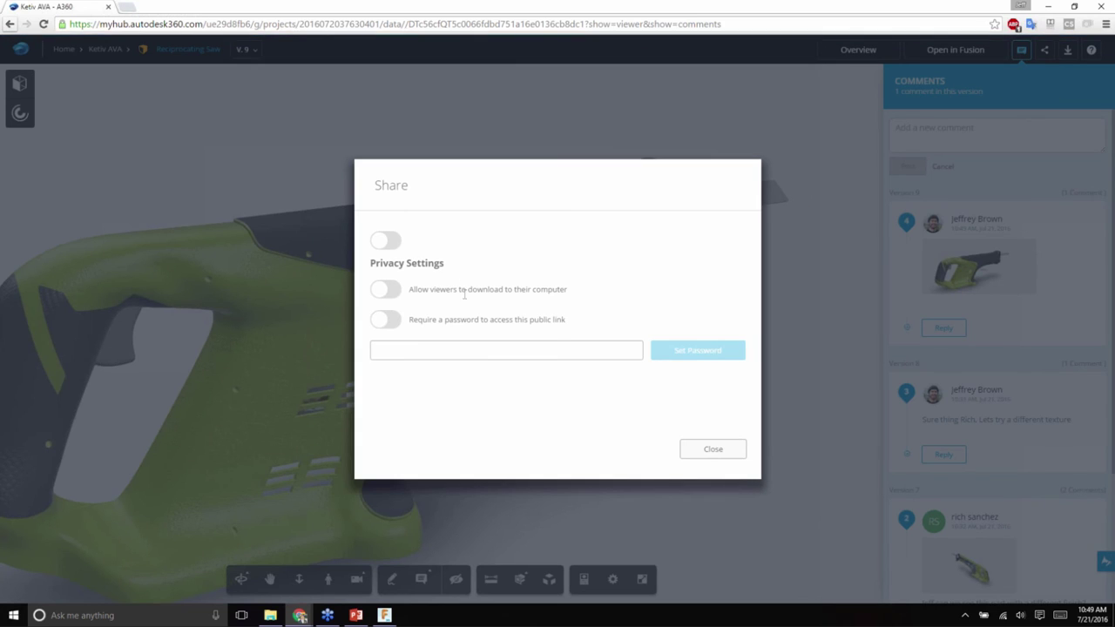
pyautogui.click(388, 340)
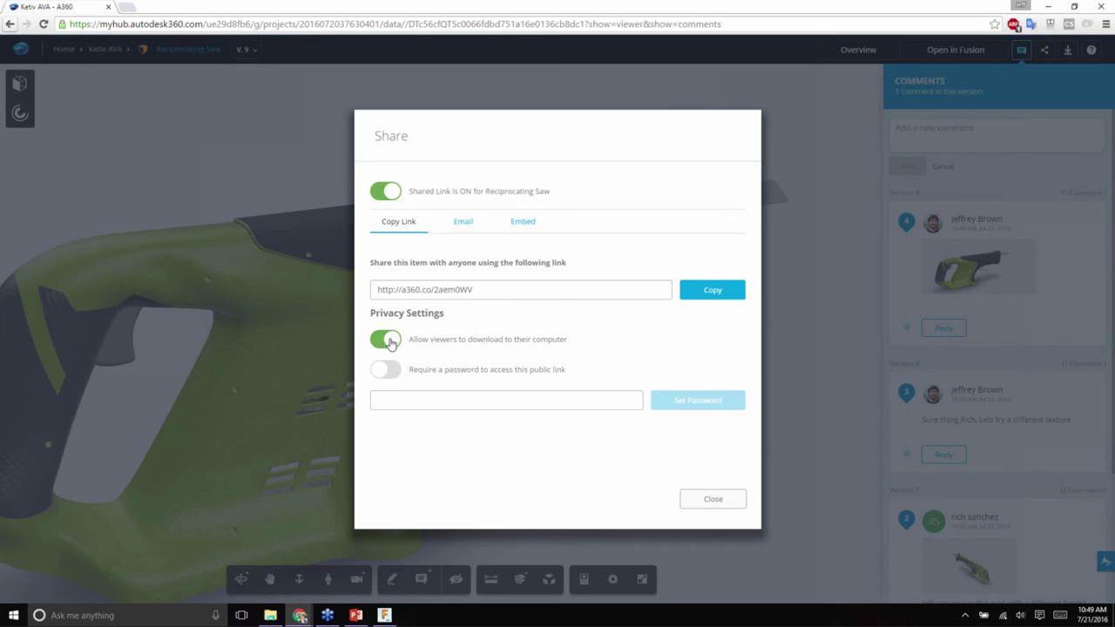
pyautogui.click(387, 340)
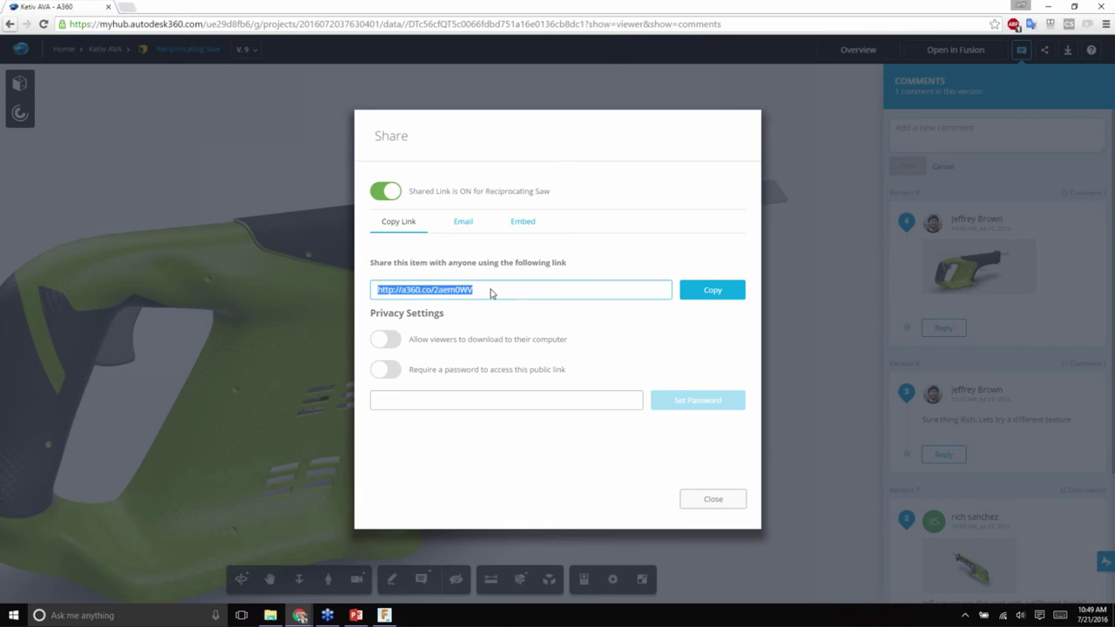
# - Load the copied a360.co shared link in a new tab, then return to the Ketiv AVA design tab
pyautogui.click(127, 7)
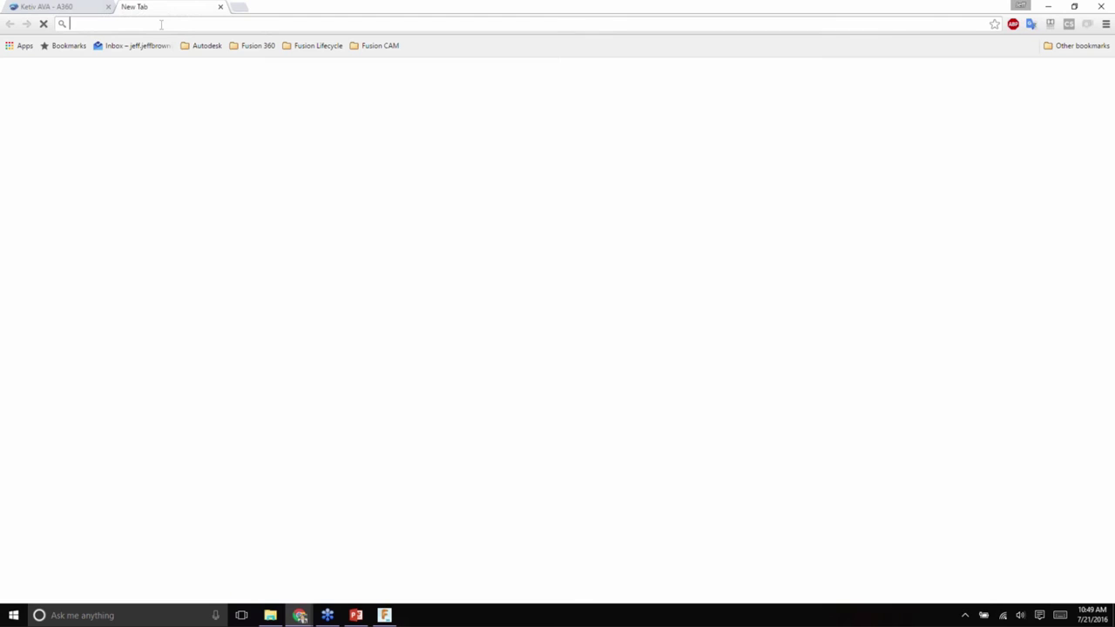
pyautogui.write('http://a360.co/2aem0WV')
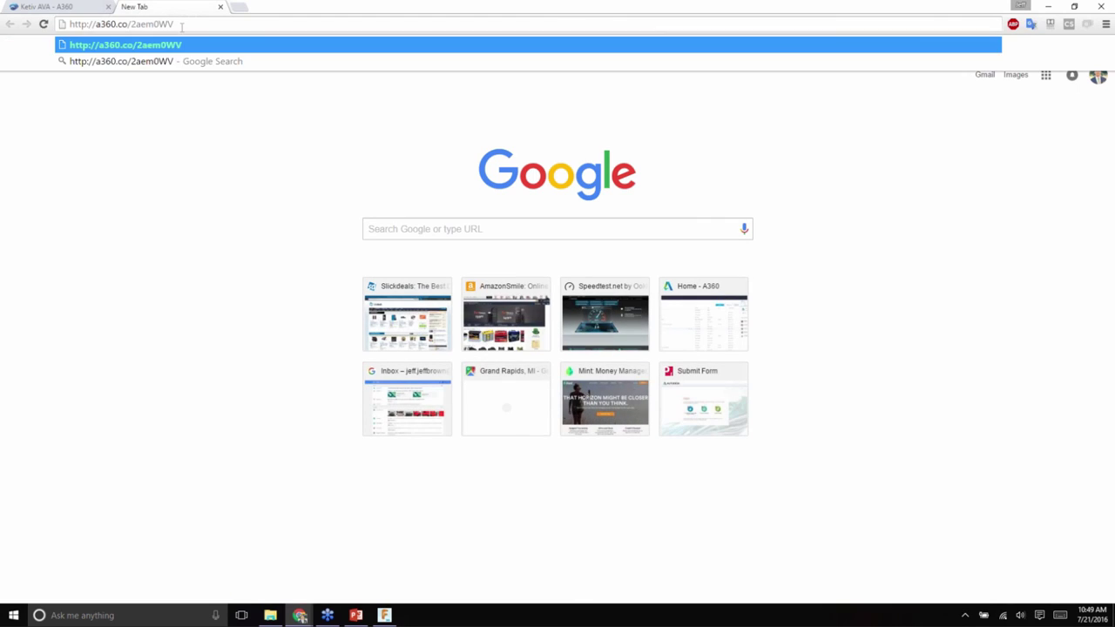
pyautogui.press('Return')
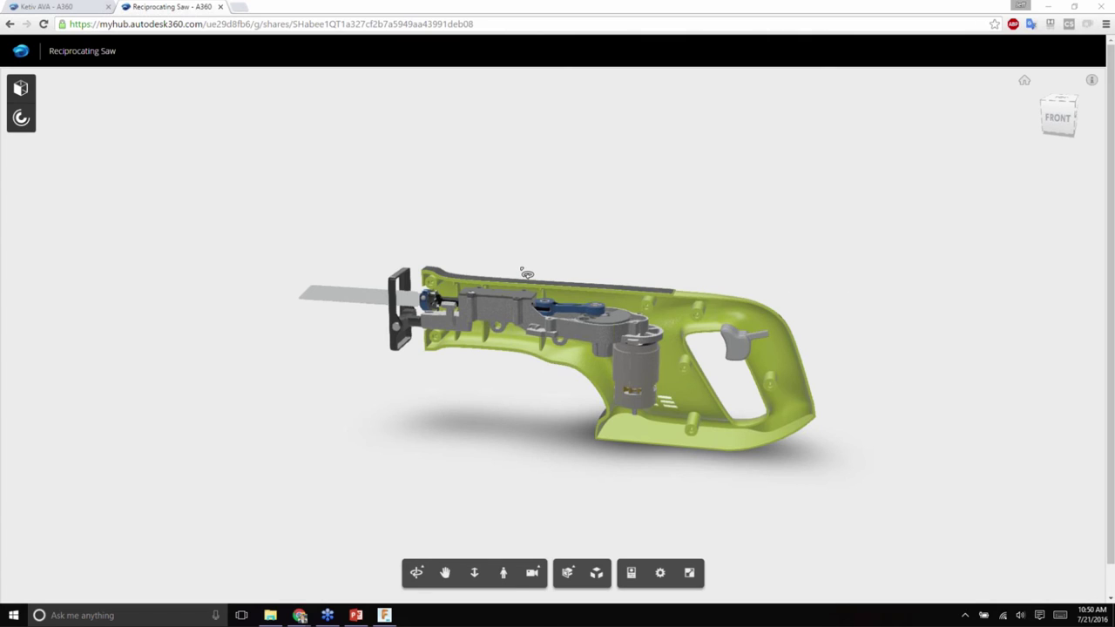
pyautogui.click(77, 9)
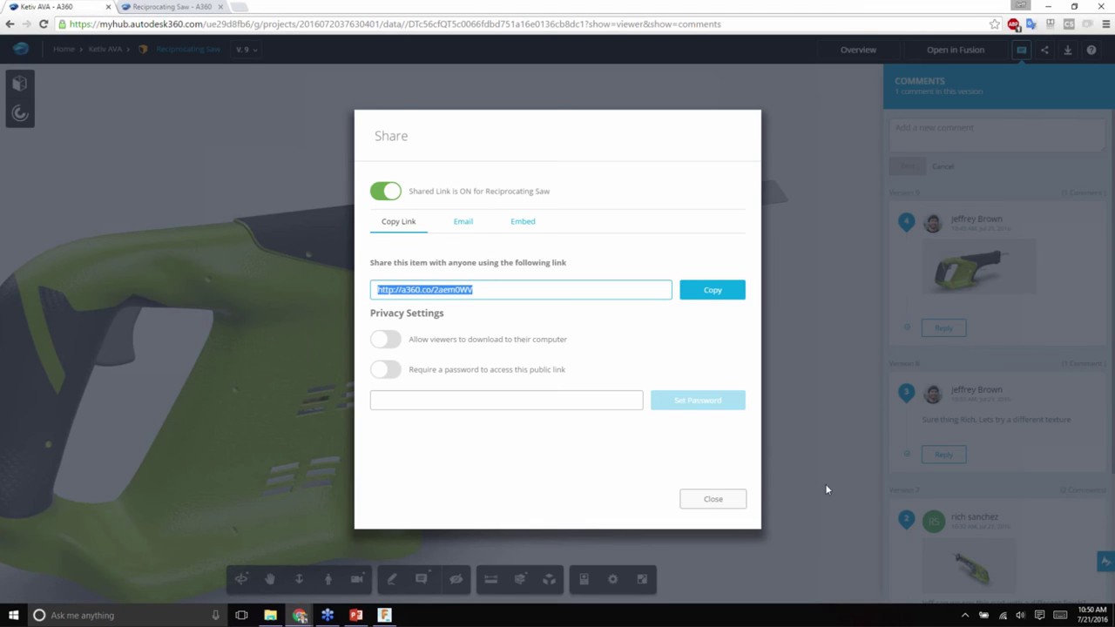
# - Close the Share dialog and orbit the Reciprocating Saw v9 to view it from the handle end
pyautogui.click(736, 504)
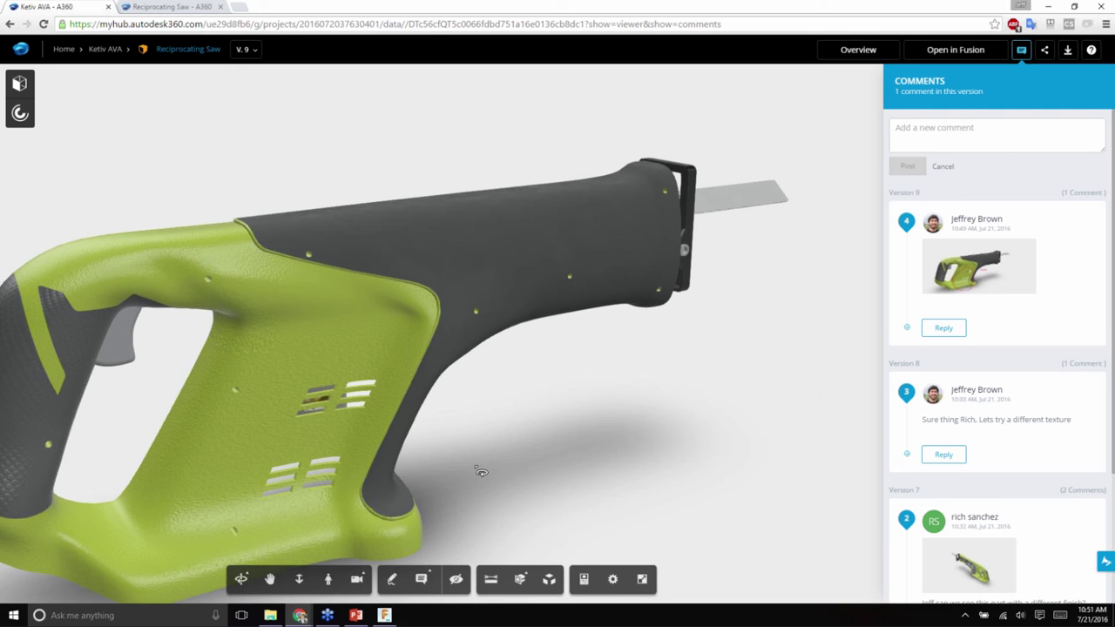
pyautogui.moveTo(481, 468); pyautogui.dragTo(816, 448)
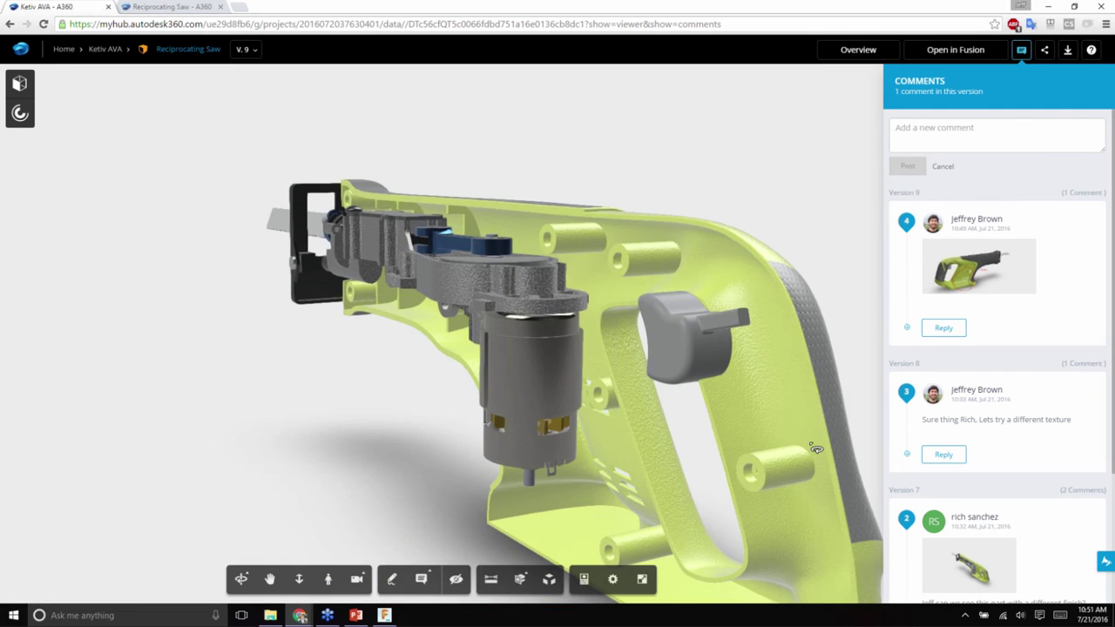
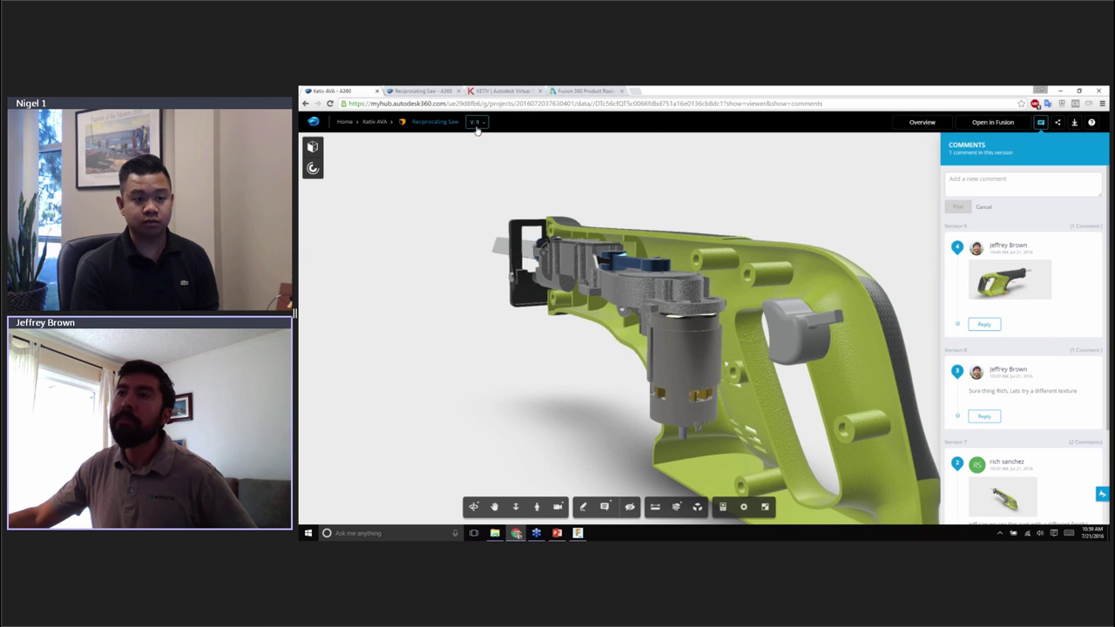
# - Check the saw model's saved versions, then bring up the Fusion 360 Product Roadmap blog tab
pyautogui.click(476, 122)
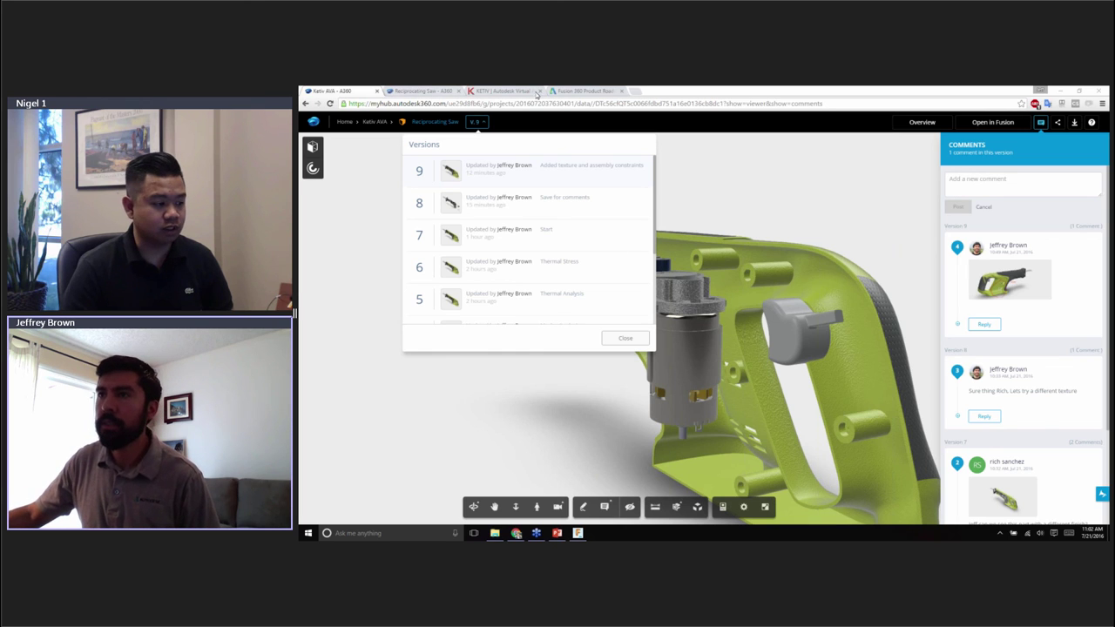
pyautogui.click(521, 92)
pyautogui.click(567, 92)
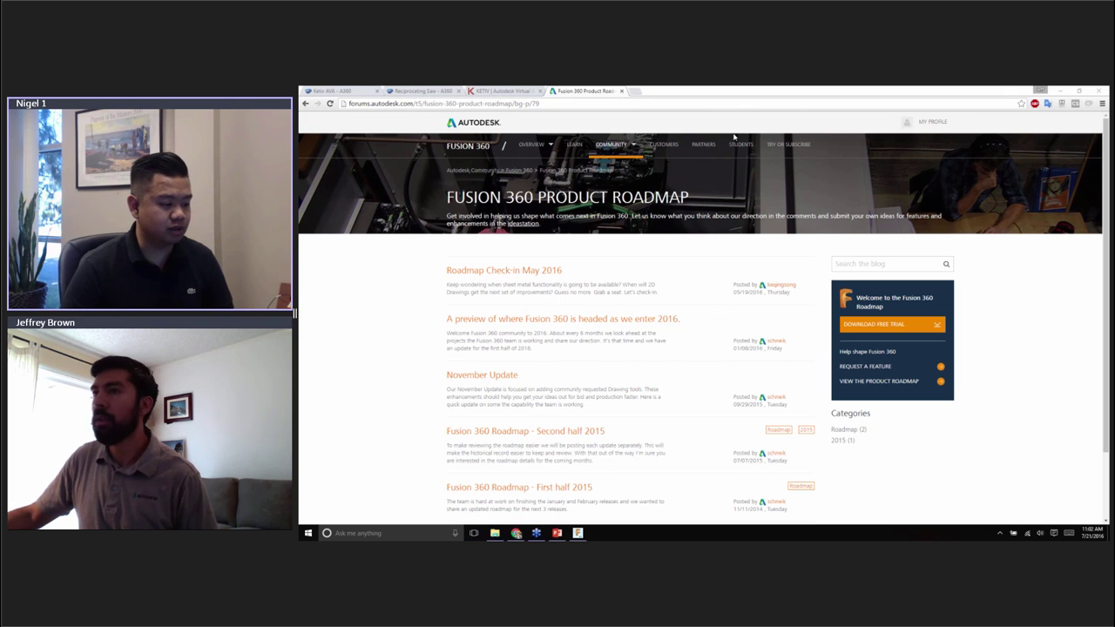
# - Open the 'Roadmap Check-in May 2016' post and skim its Design and Modeling items
pyautogui.click(533, 271)
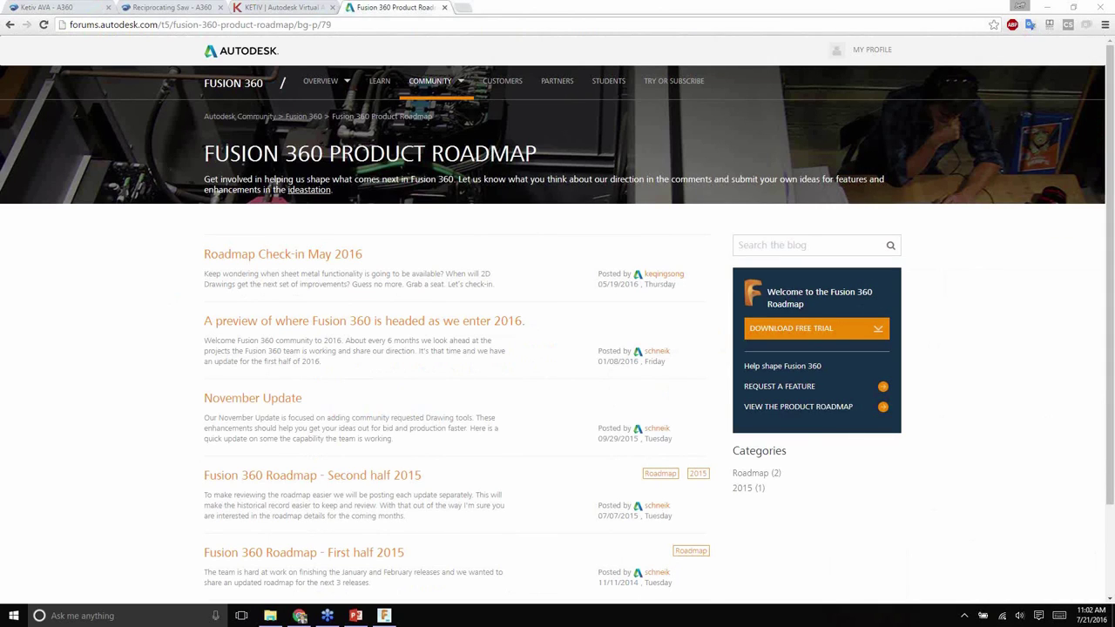
pyautogui.click(324, 256)
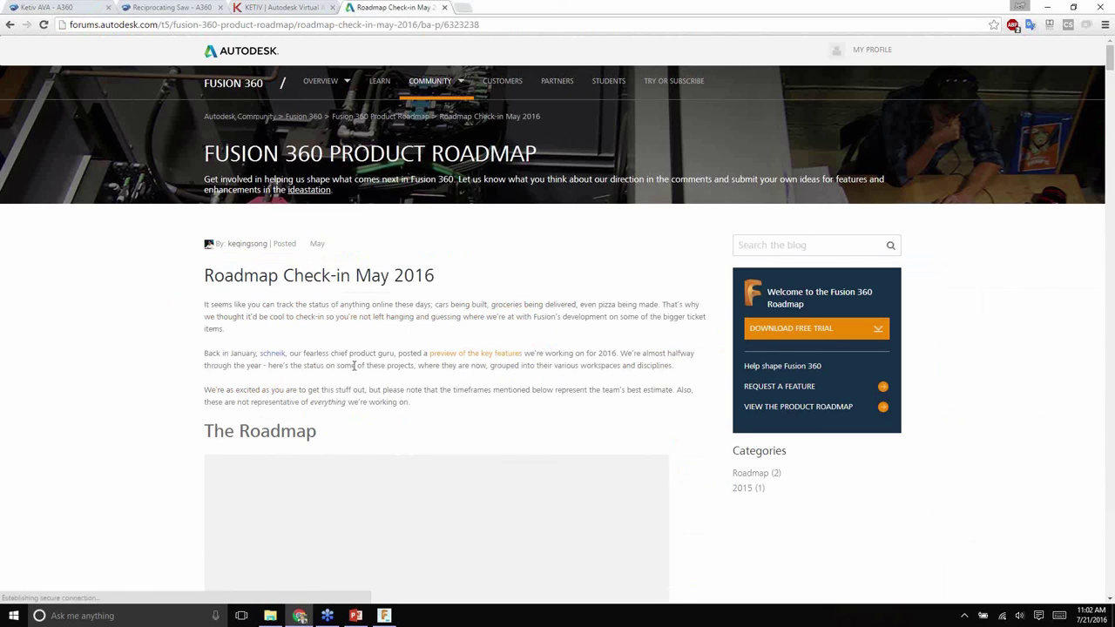
pyautogui.scroll(-2, 348, 366)
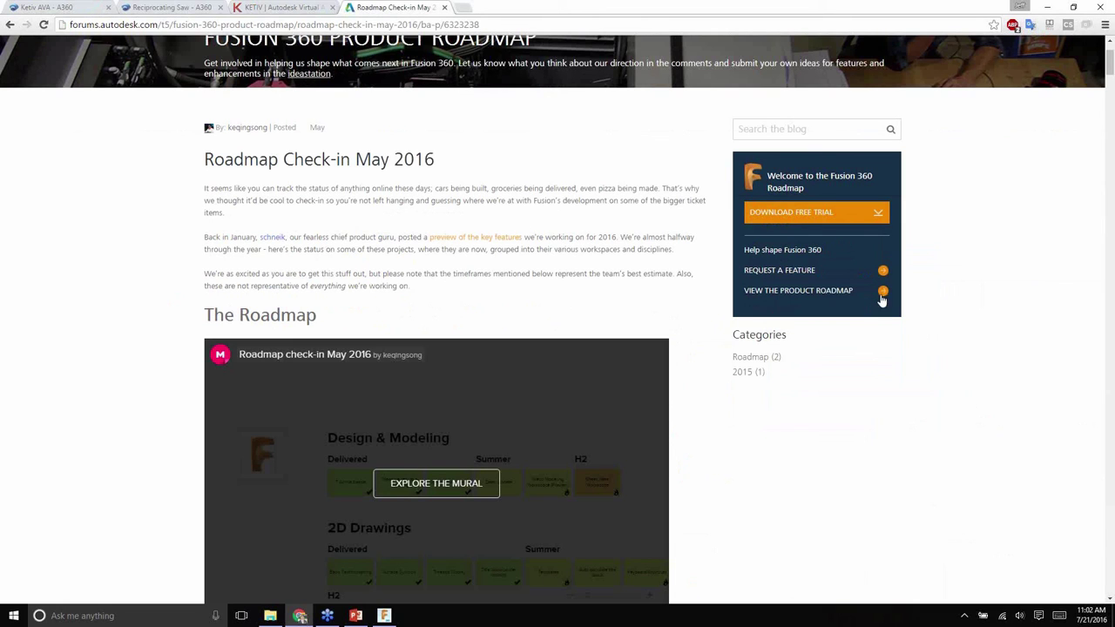
pyautogui.scroll(2, 882, 290)
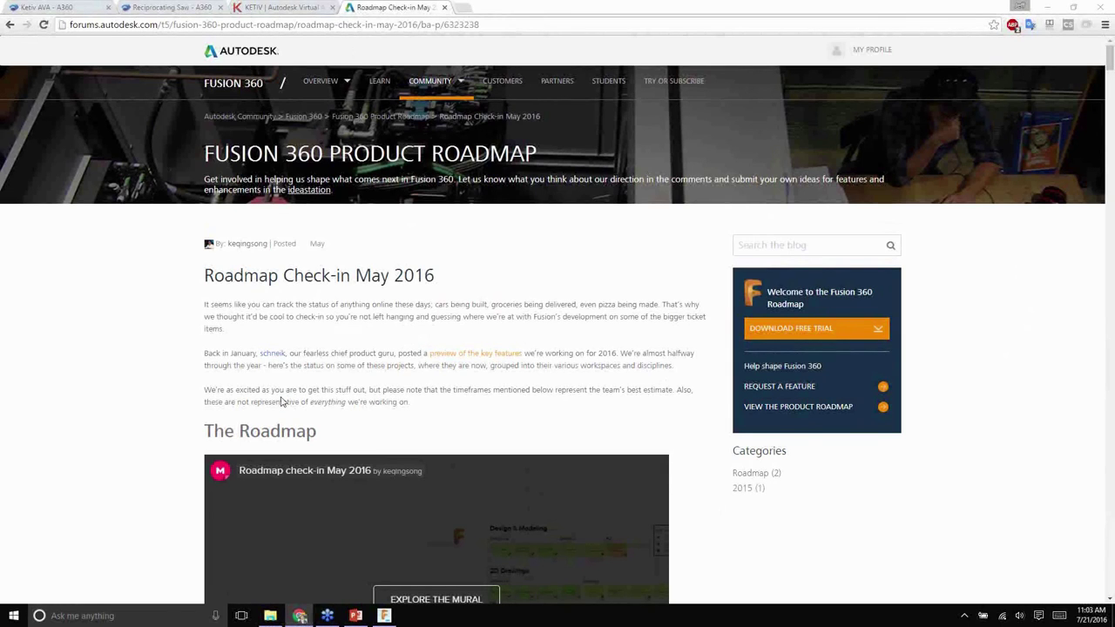
pyautogui.scroll(-5, 193, 423)
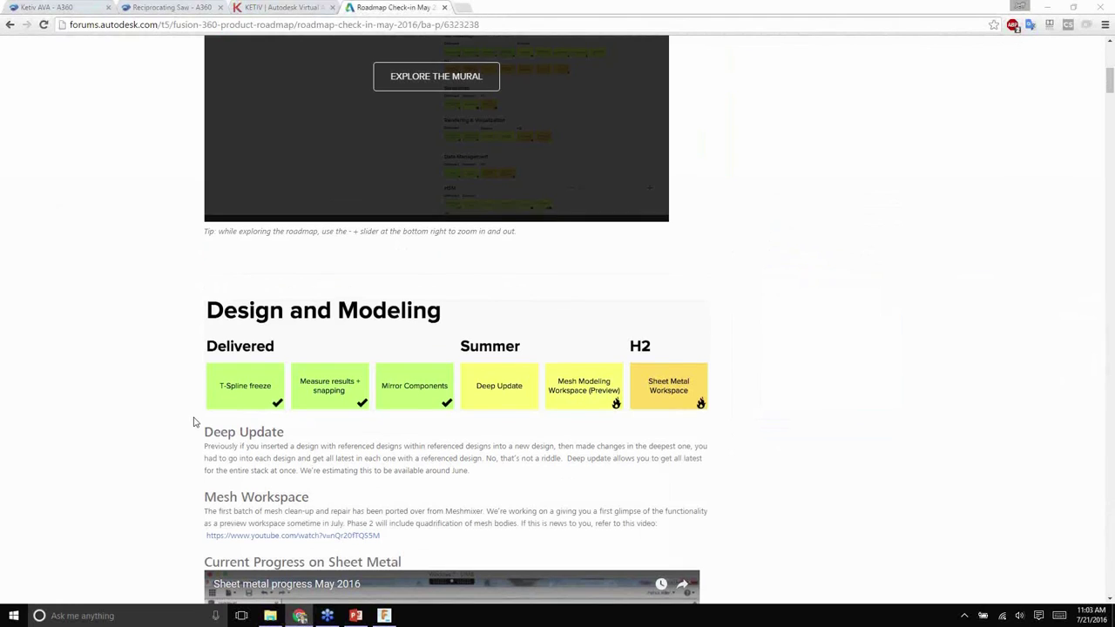
# - Read the Design and Modeling, 2D Drawings, Simulation, Rendering and Data Management sections, then return to IdeaStation
pyautogui.scroll(-2, 220, 310)
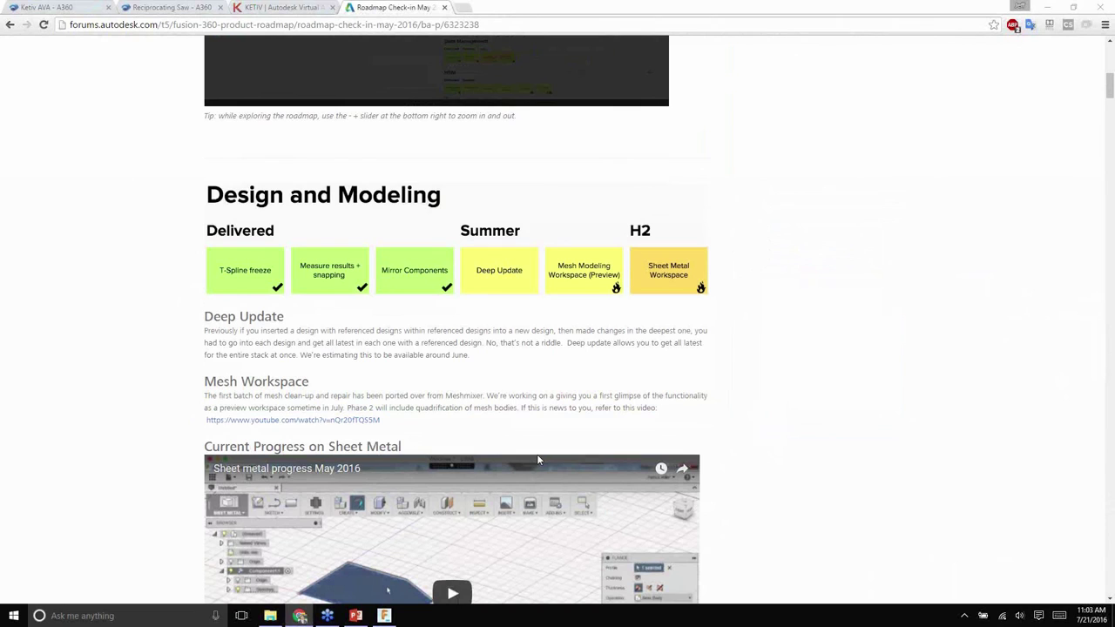
pyautogui.scroll(-2, 540, 455)
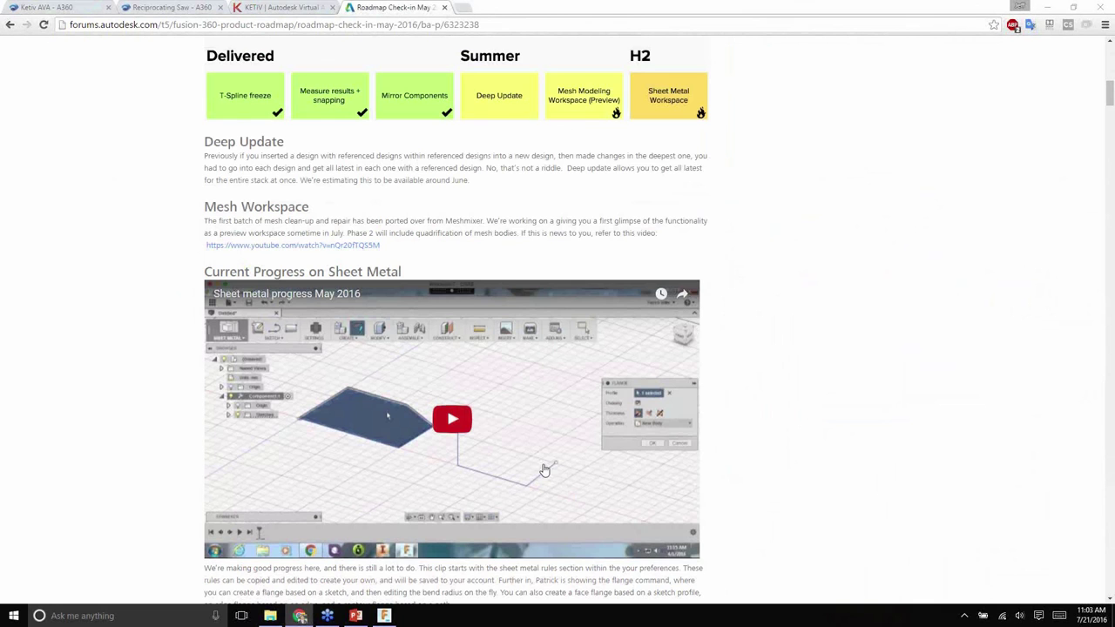
pyautogui.scroll(-6, 545, 470)
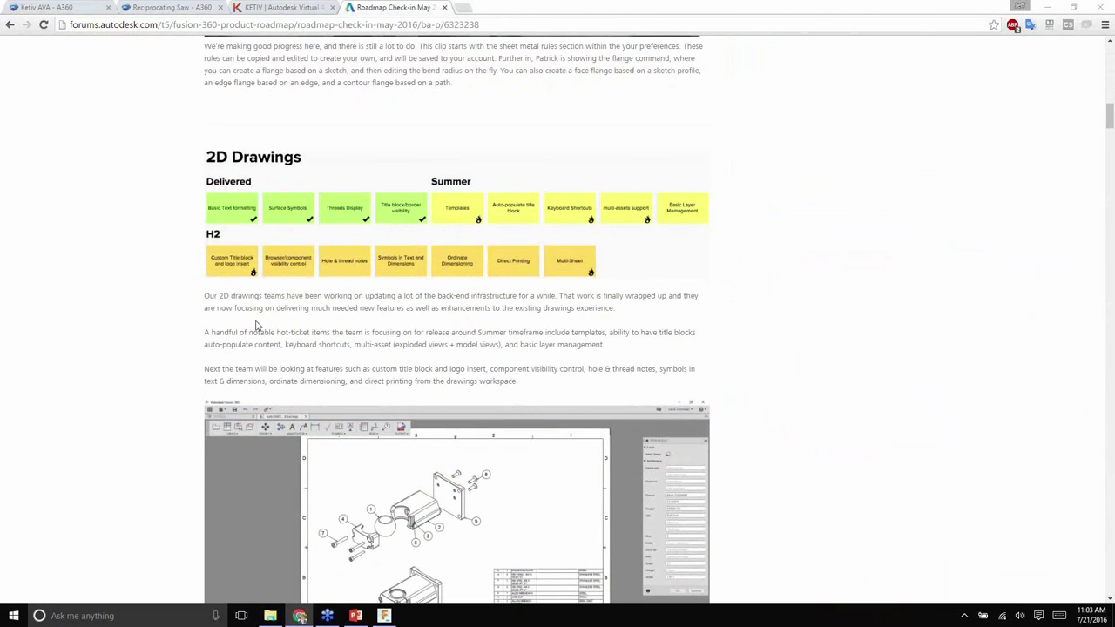
pyautogui.scroll(-3, 262, 329)
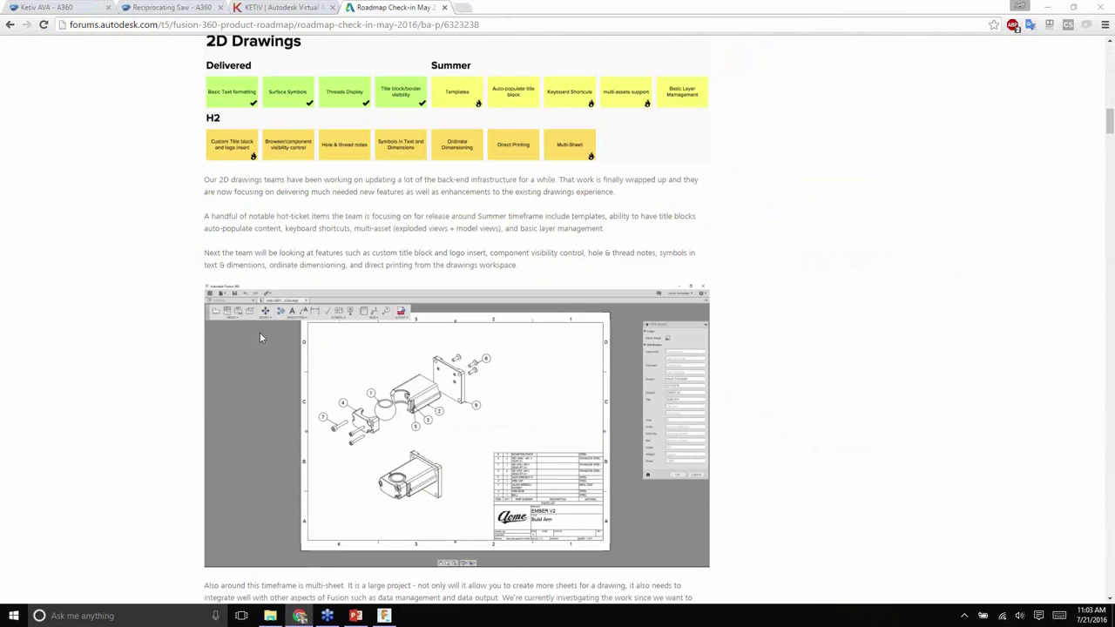
pyautogui.scroll(-2, 241, 346)
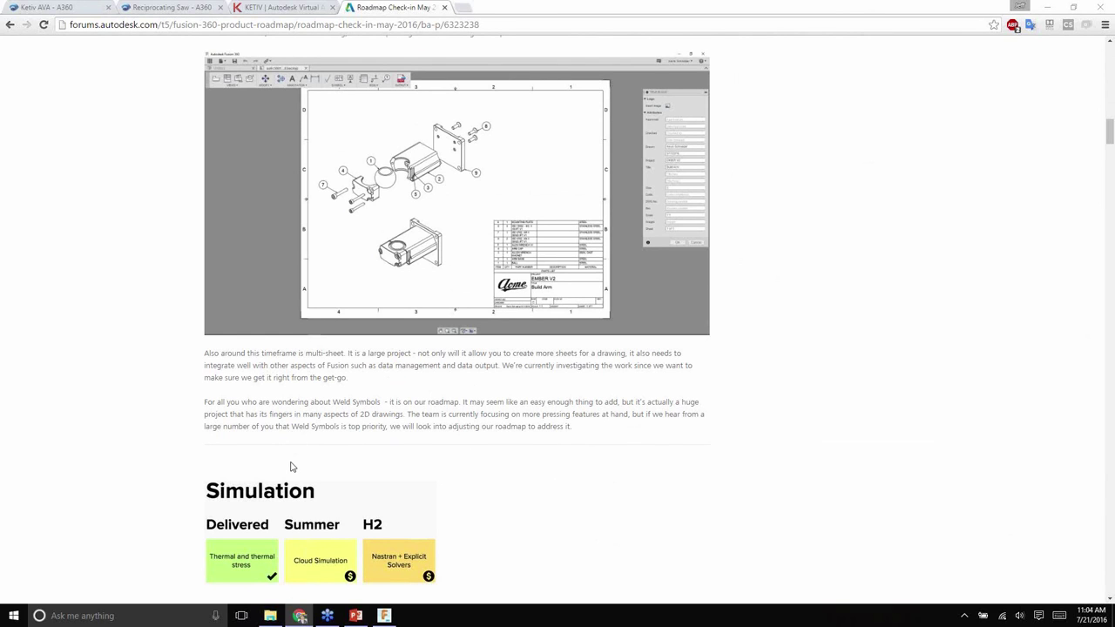
pyautogui.scroll(-3, 293, 463)
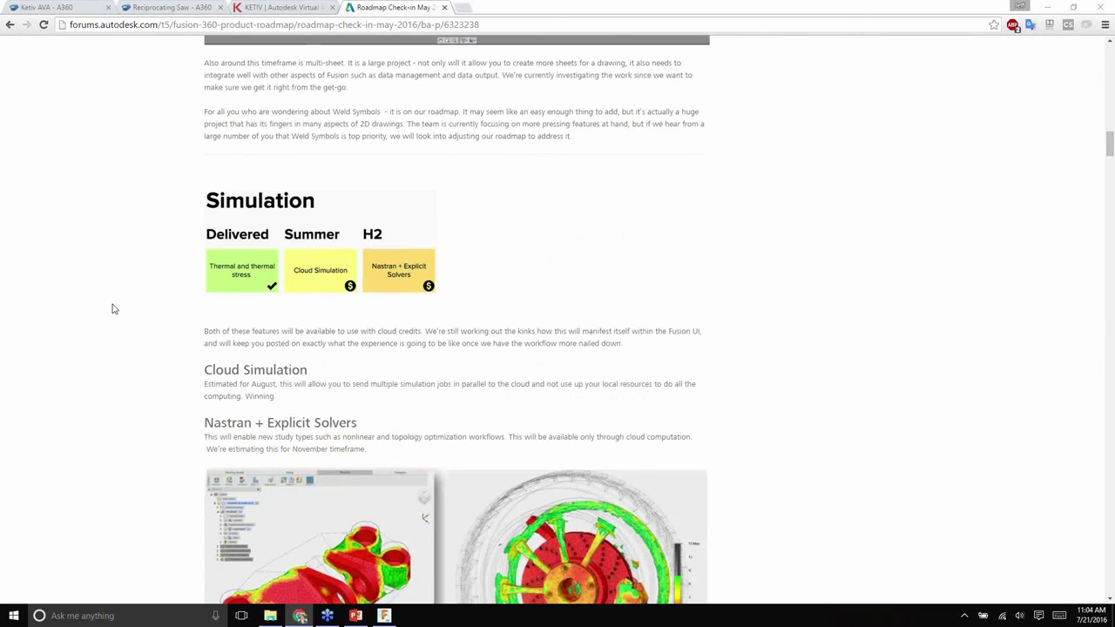
pyautogui.scroll(-5, 465, 336)
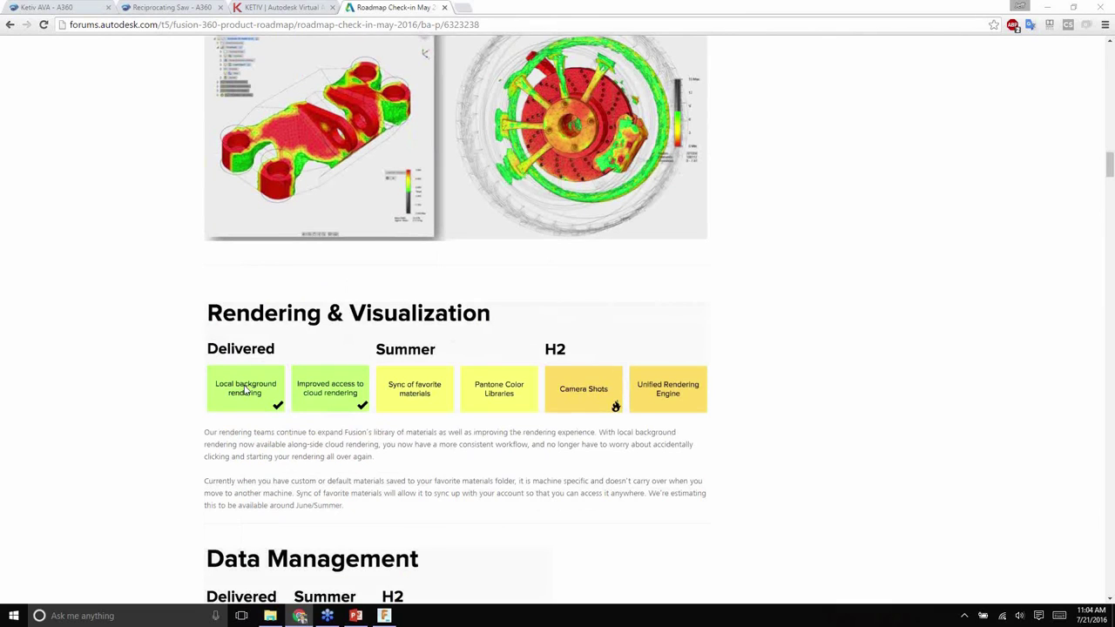
pyautogui.scroll(2, 450, 236)
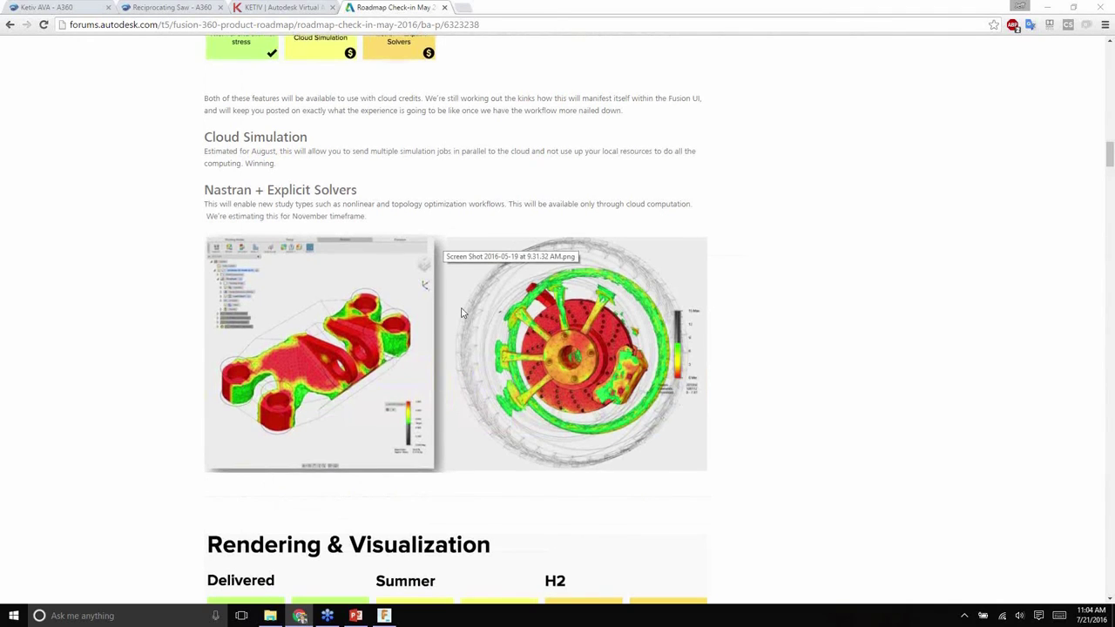
pyautogui.scroll(-4, 462, 316)
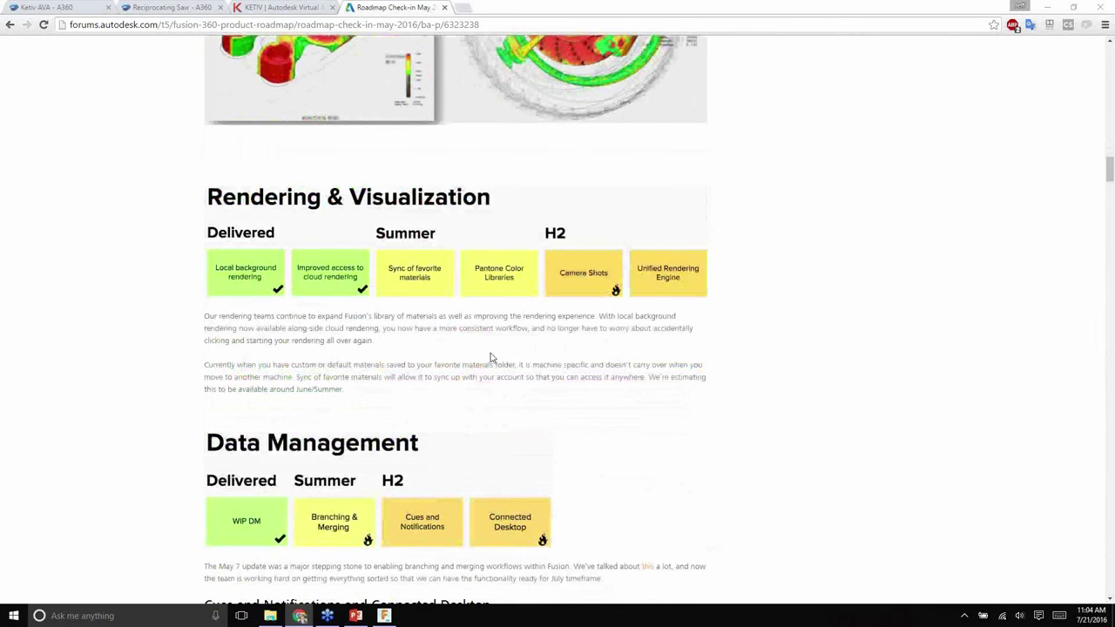
pyautogui.scroll(-1, 558, 346)
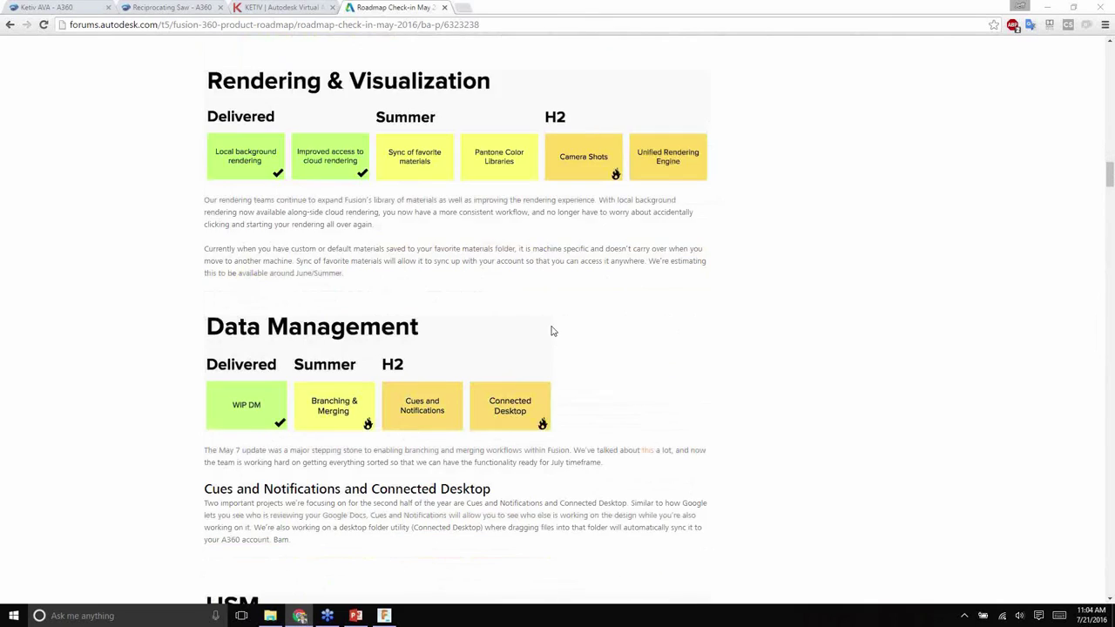
pyautogui.hotkey('alt', 'Left')
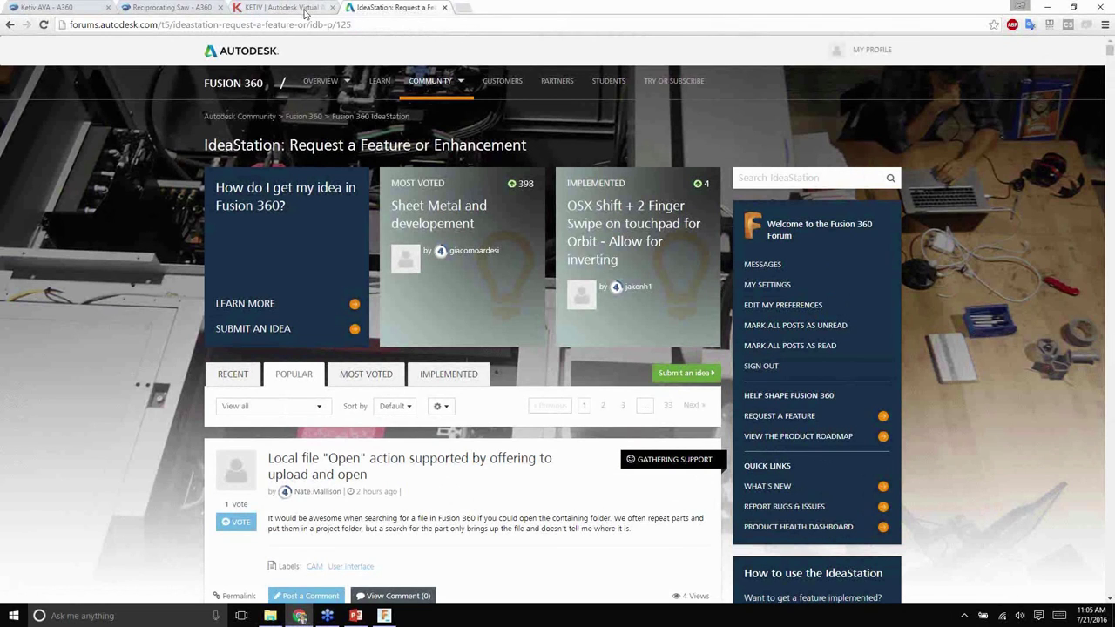